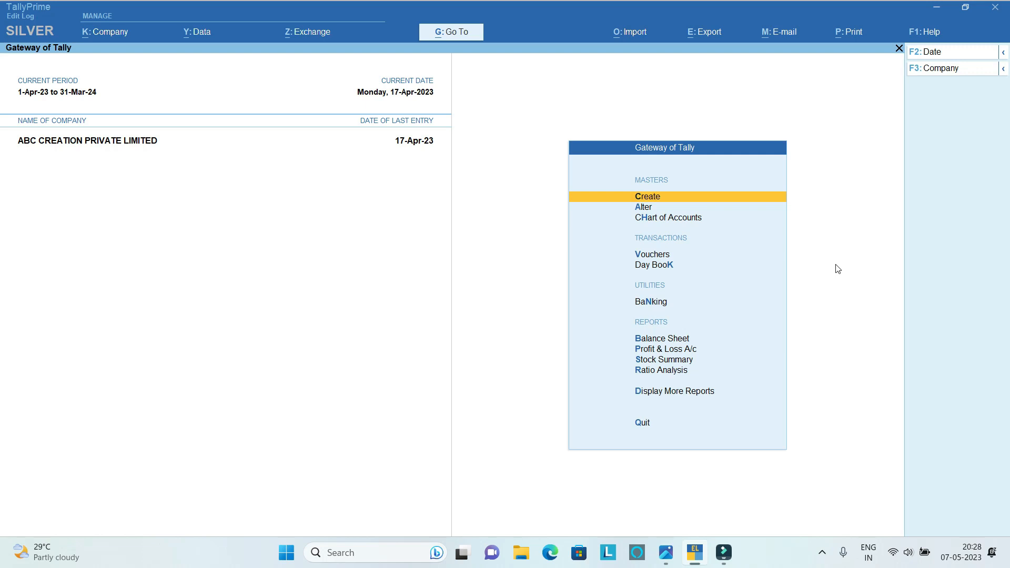
Open the sample bill image on the desktop to read the supplier's details.
left_click(935, 10)
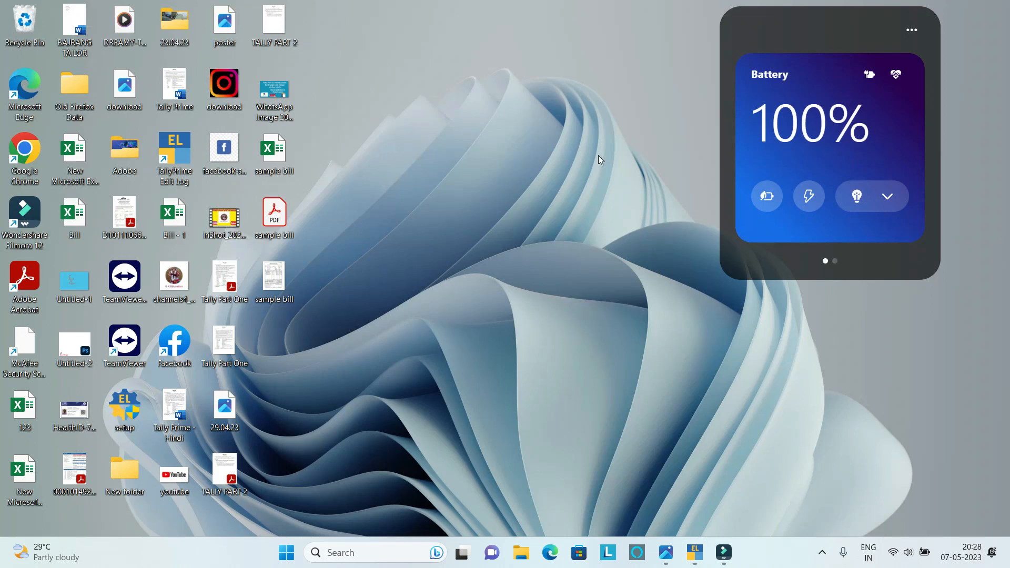
double_click(283, 284)
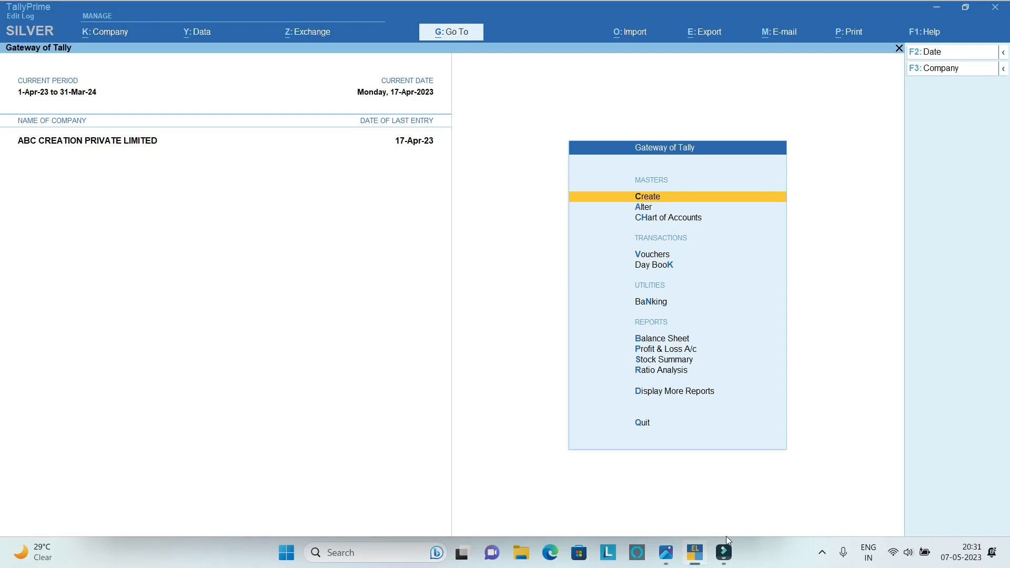
Start a new ledger master and name it SHREE RAM STATIONERY MART, without an alias.
key("Return")
key("Down")
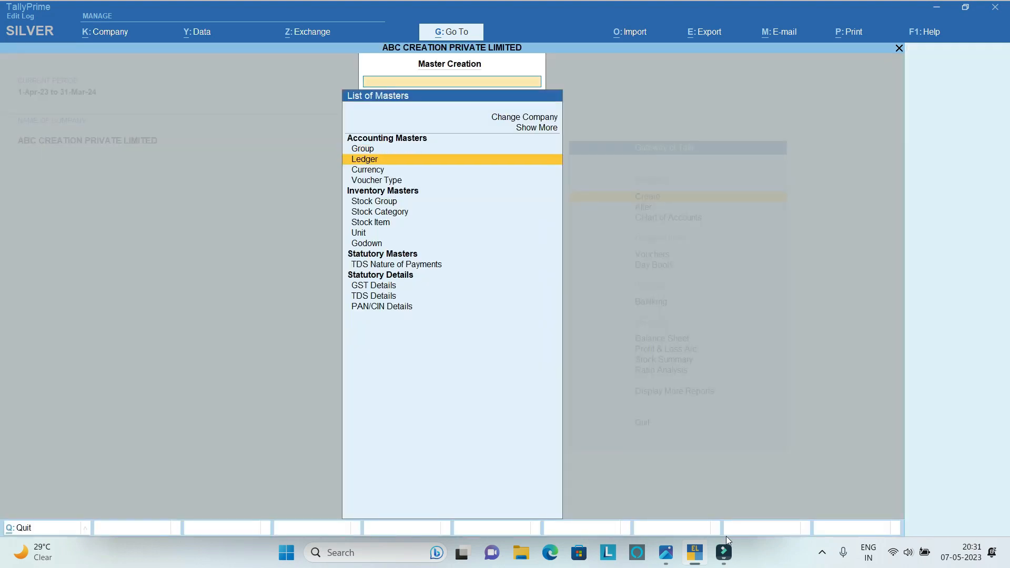
key("Return")
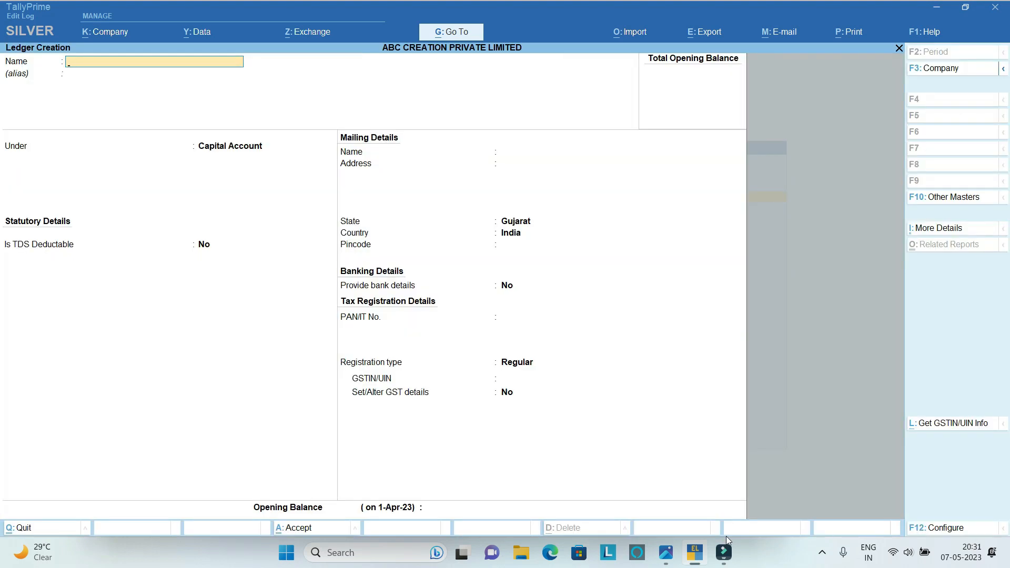
type("S")
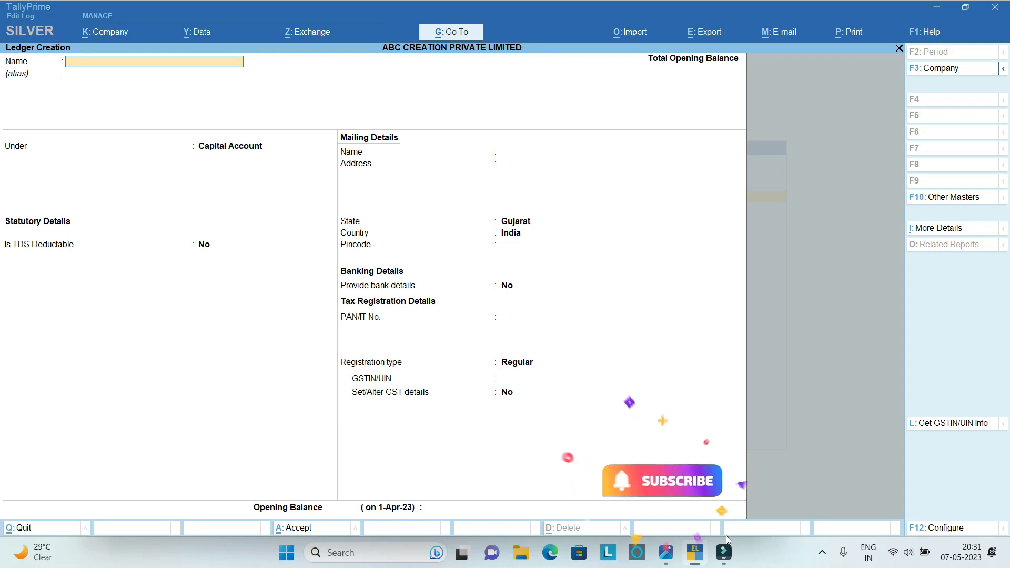
type("REE")
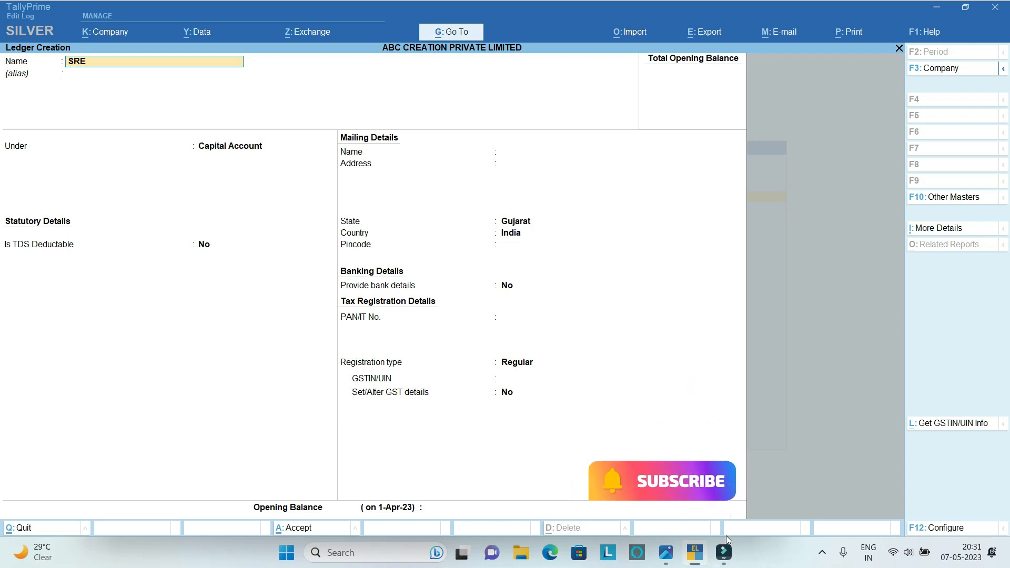
key("BackSpace")
key("BackSpace")
key("BackSpace")
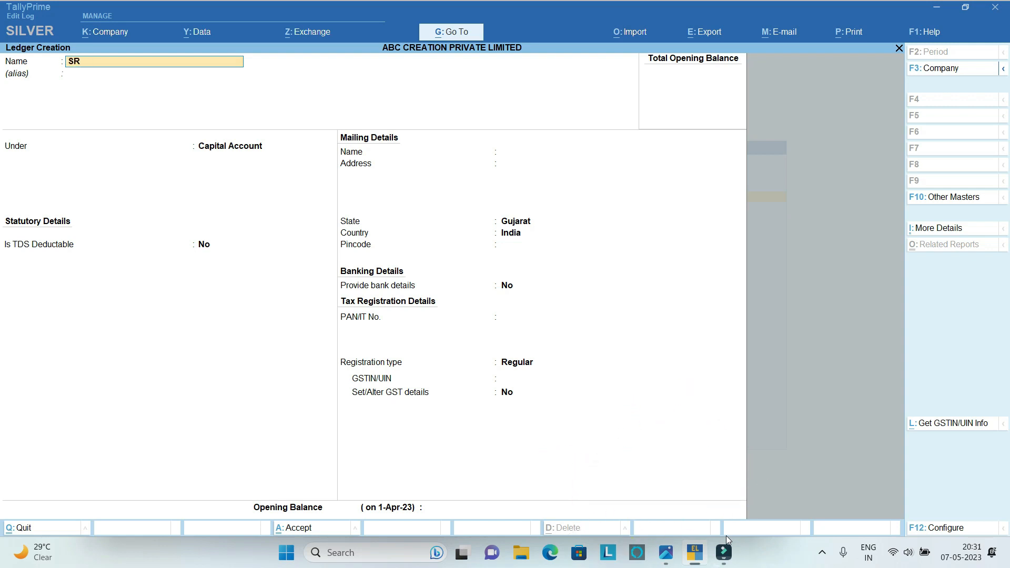
type("HREE RAM STATIONE")
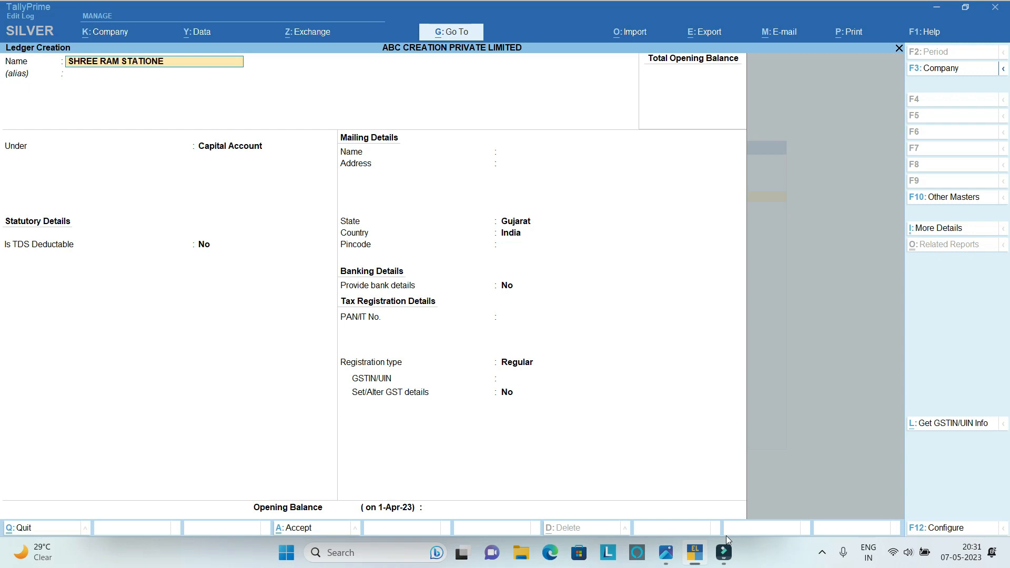
type("RY MART")
key("Return")
key("Return")
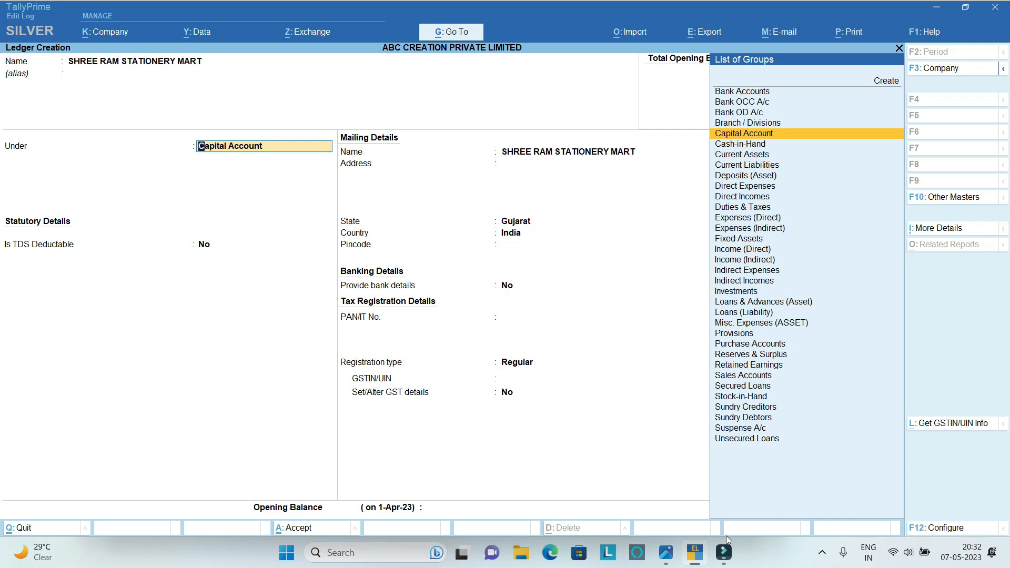
Place the ledger under Sundry Creditors, keeping bill-by-bill balances on and the default credit period blank.
type("SUN")
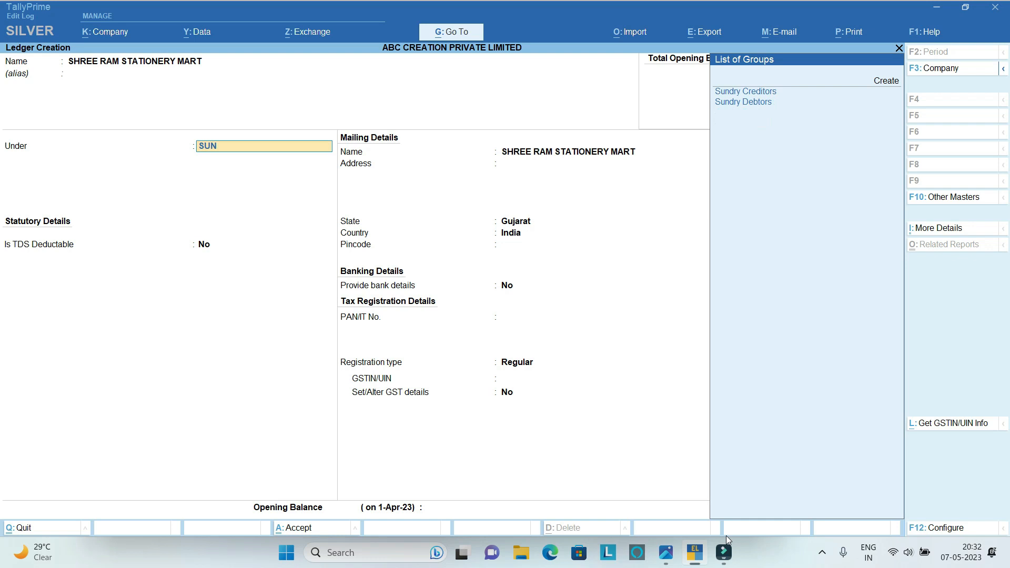
key("Return")
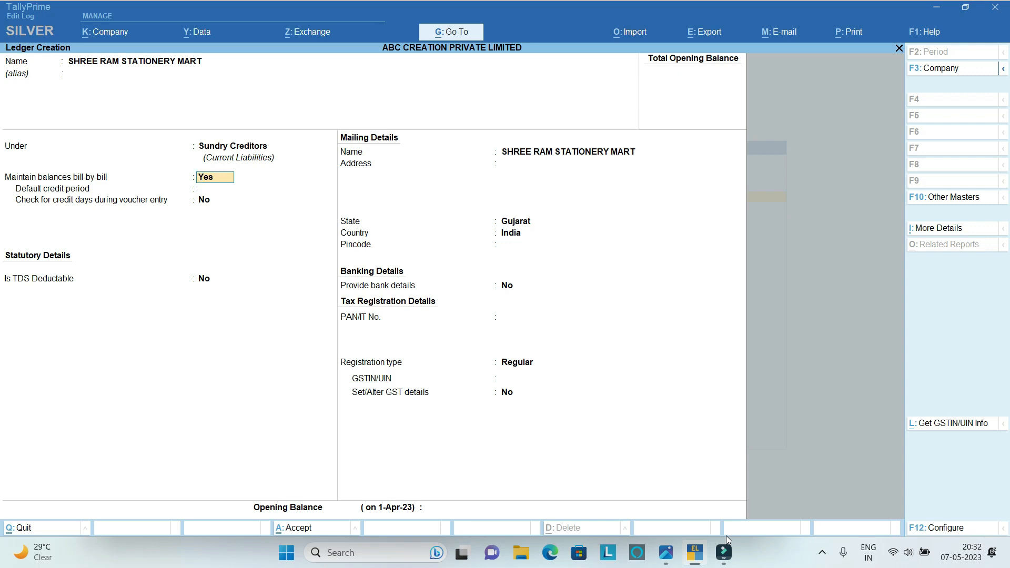
key("Return")
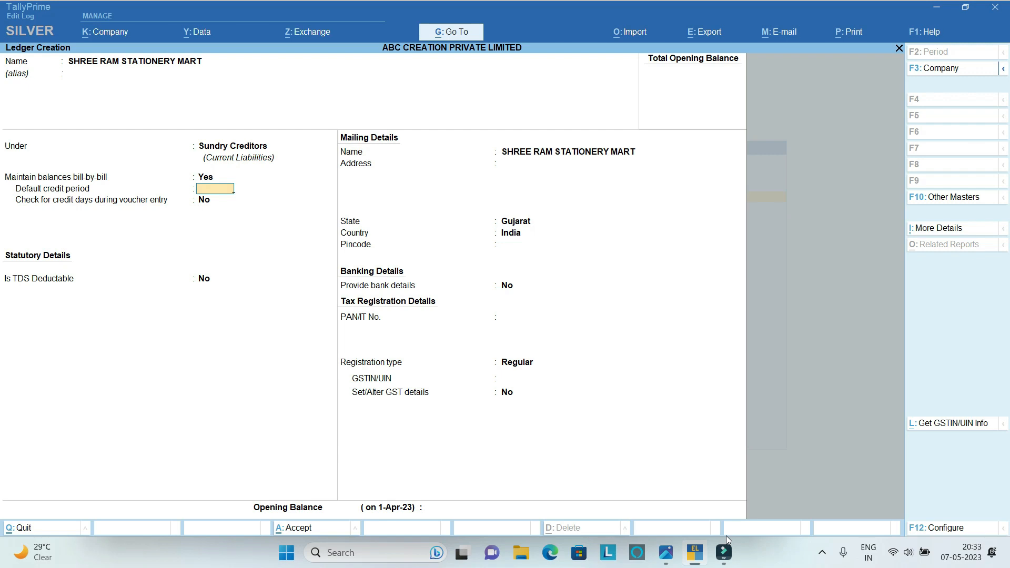
key("Return")
key("Return")
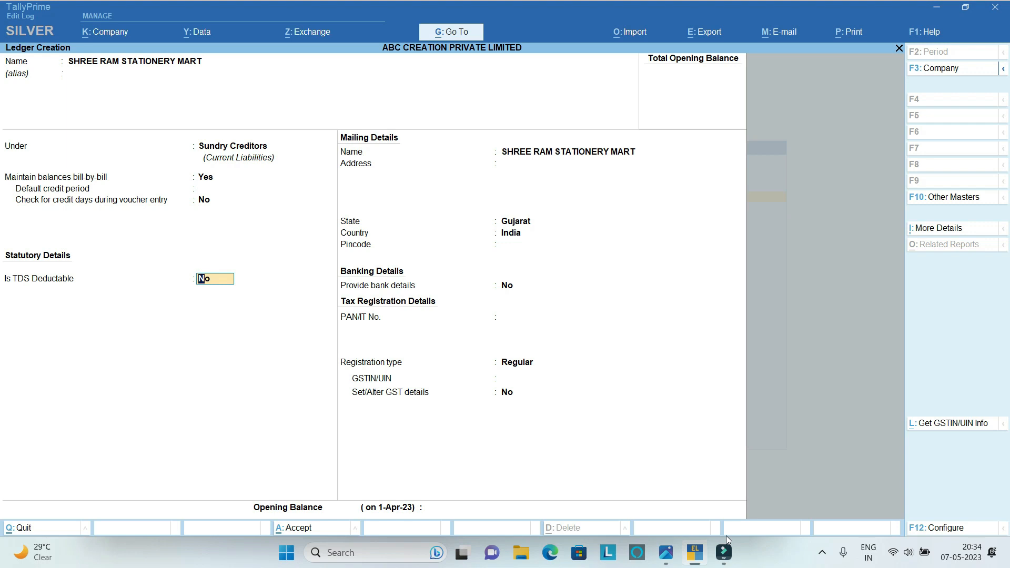
Make the ledger TDS deductable with deductee type Partnership Firm and TDS deducted in the same voucher.
type("Y")
key("Return")
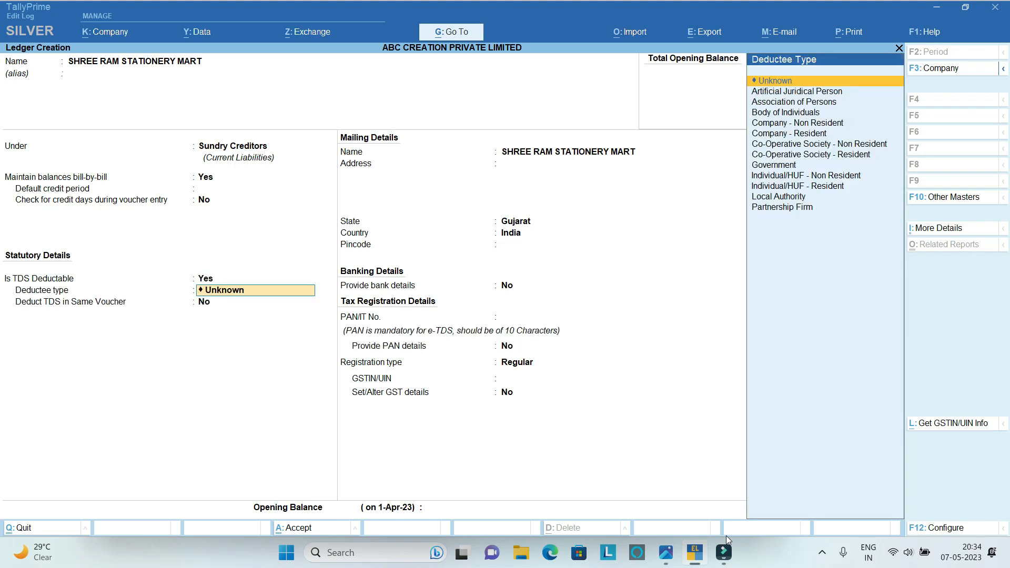
key("Down")
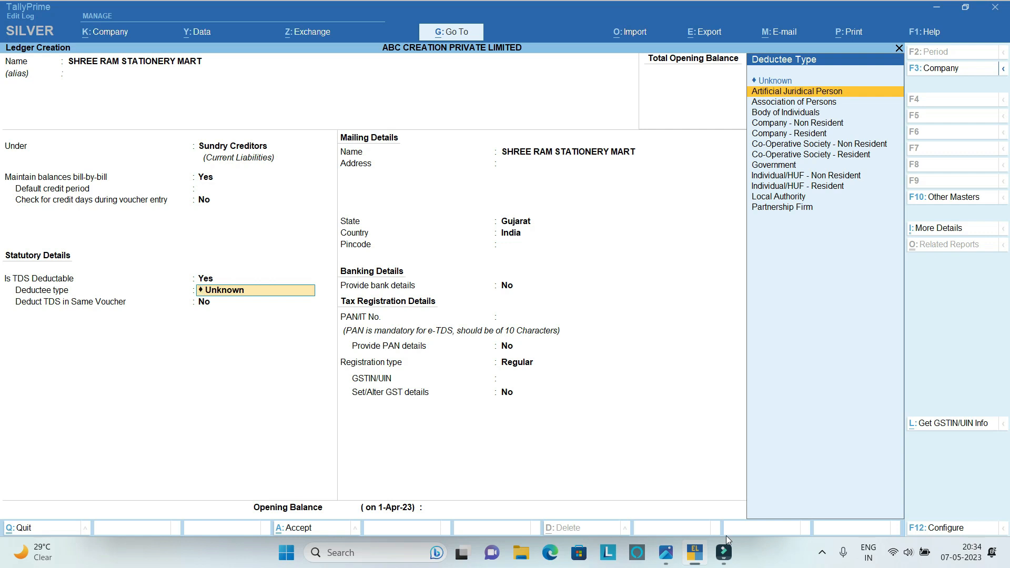
key("Down")
key("Down")
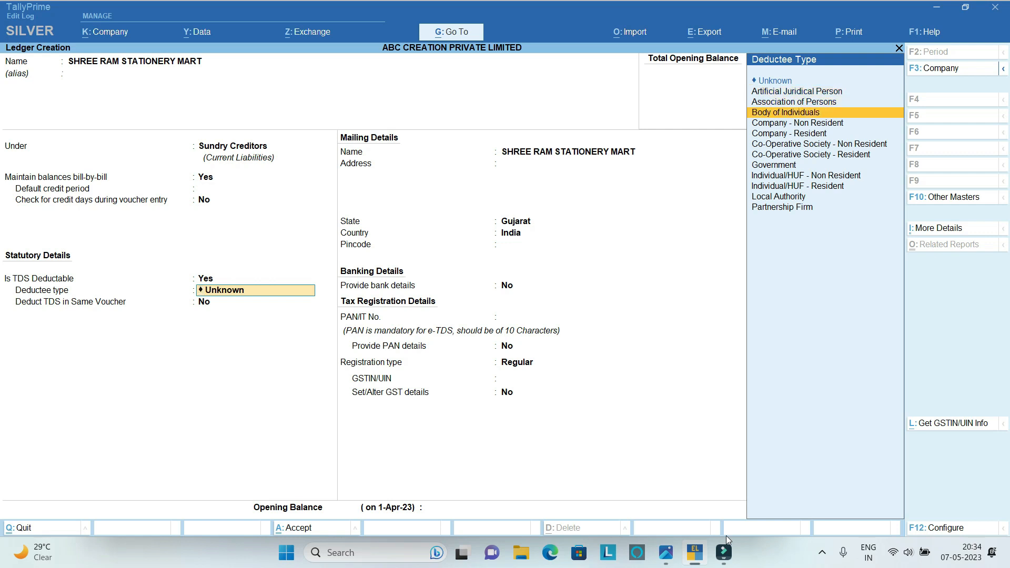
key("Up")
key("Up")
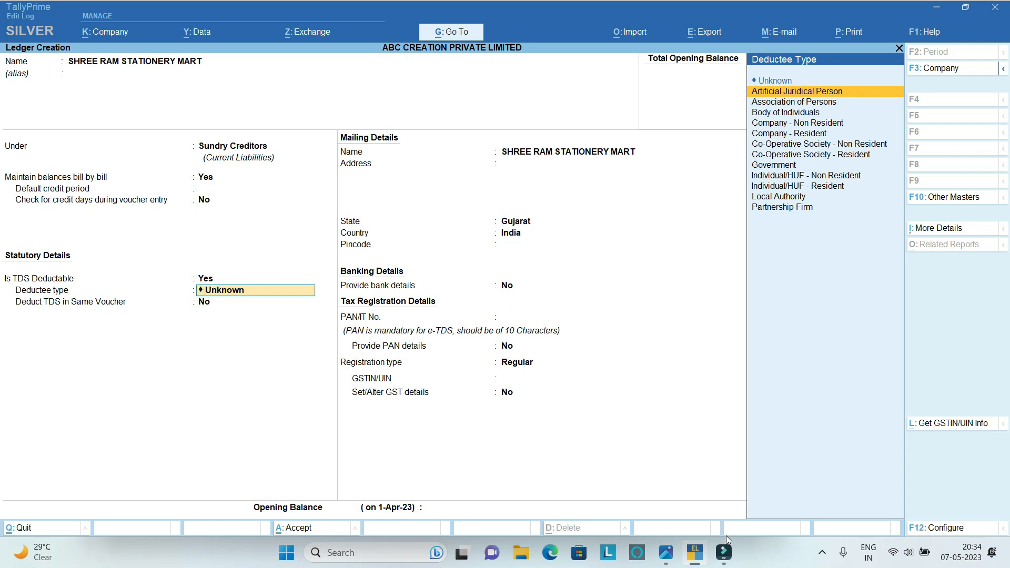
key("Down")
key("Down")
key("Down")
key("Down")
key("Down")
key("Down")
key("Down")
key("Down")
key("Down")
key("Down")
key("Down")
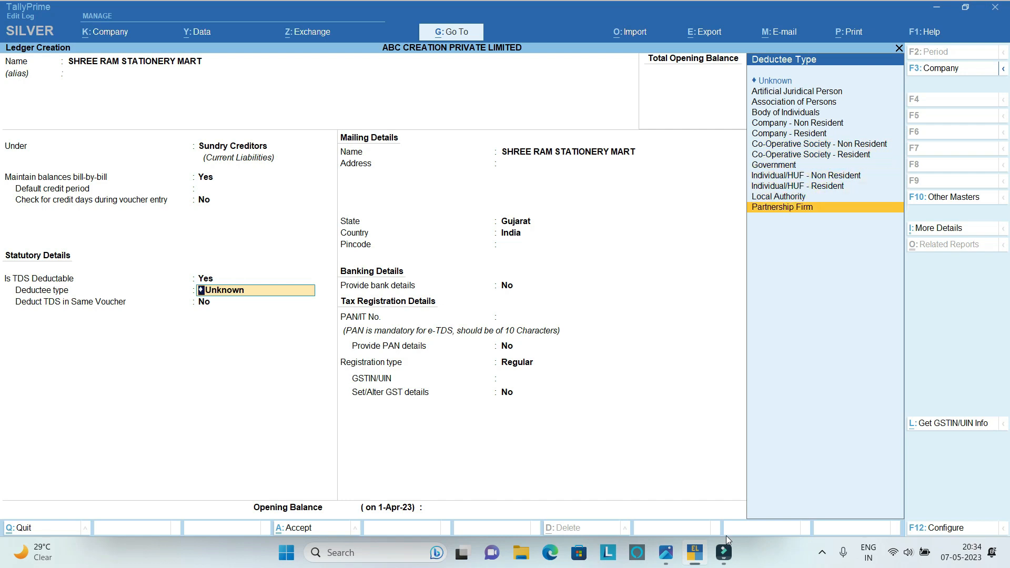
key("Return")
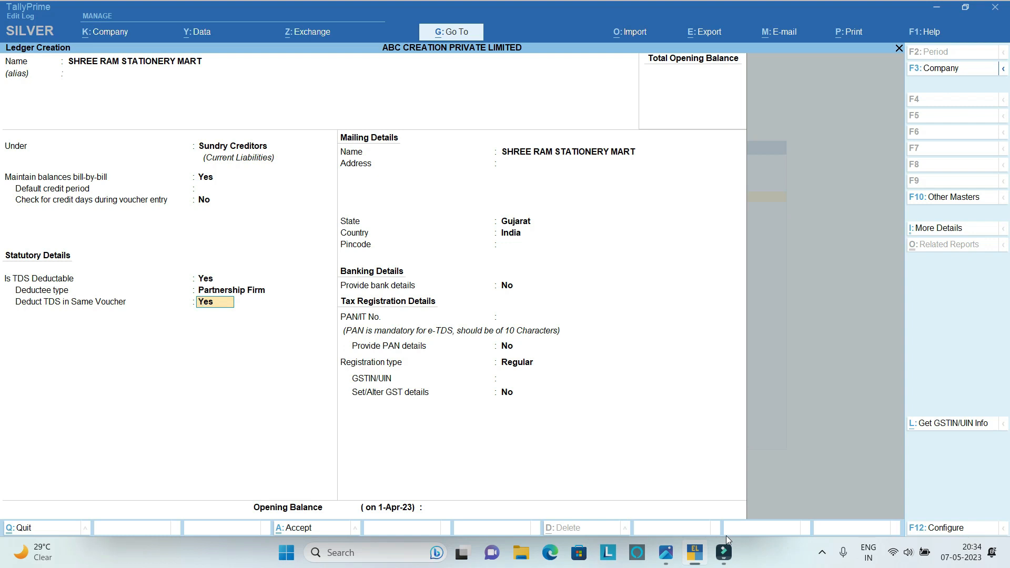
key("Return")
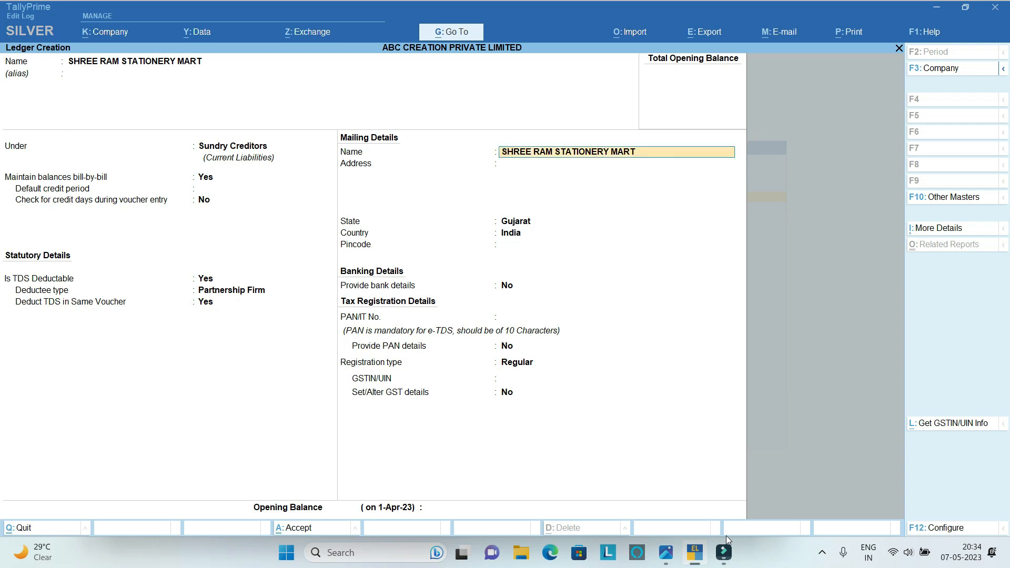
Keep the mailing name and enter the first line of the supplier's postal address.
key("Return")
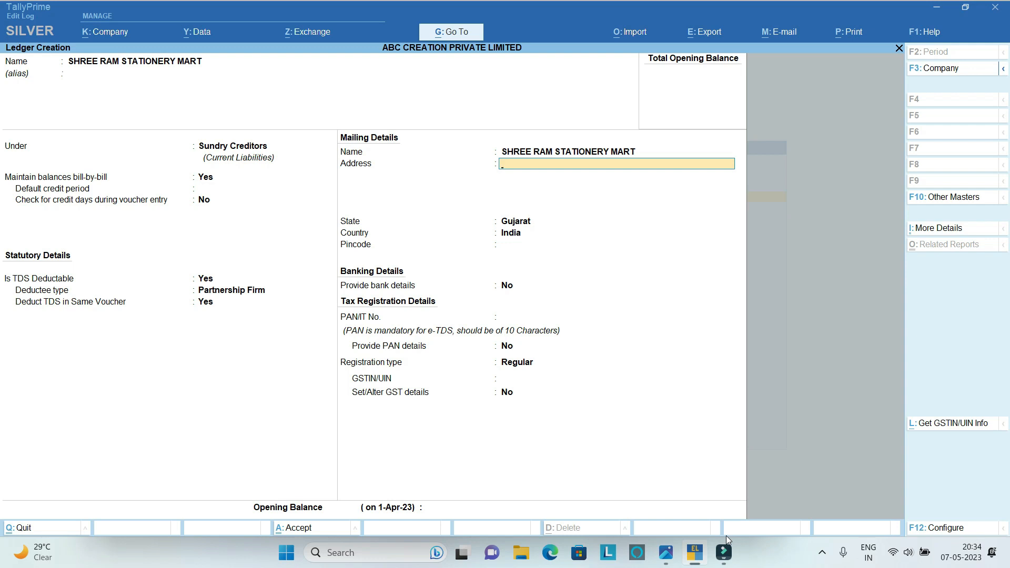
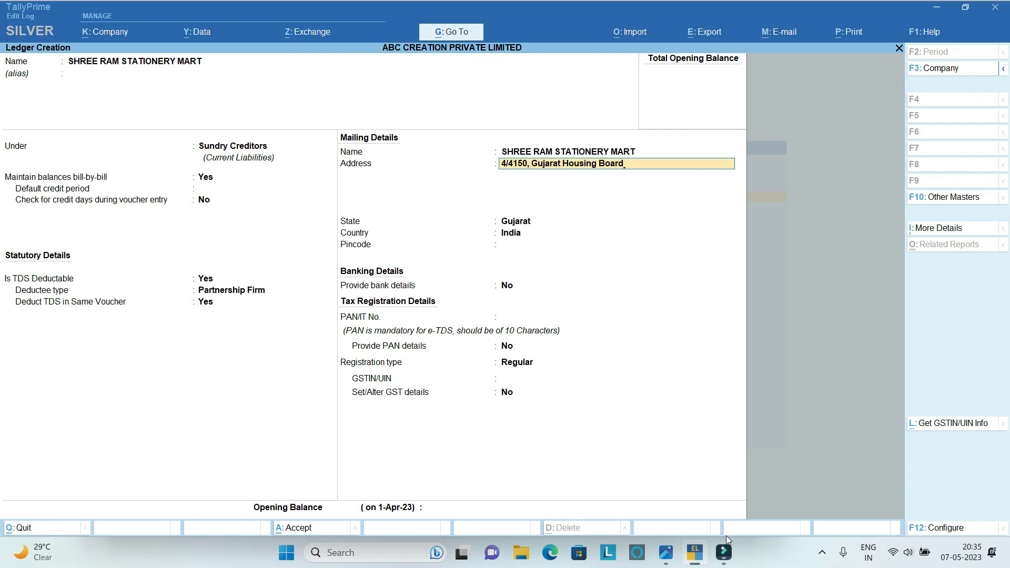
key("Return")
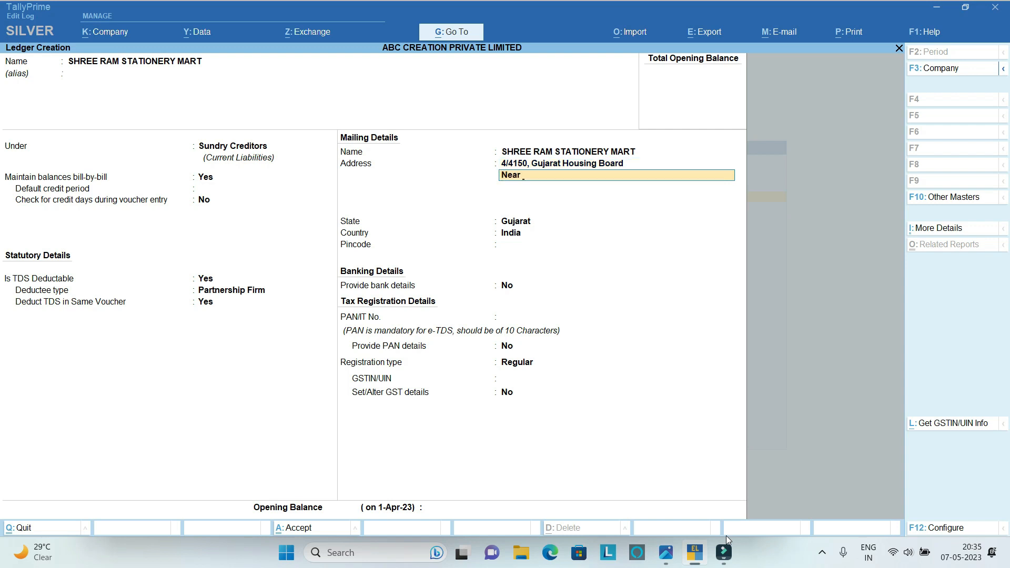
Complete the supplier's postal address with the landmark line and the area and city line.
key("Return")
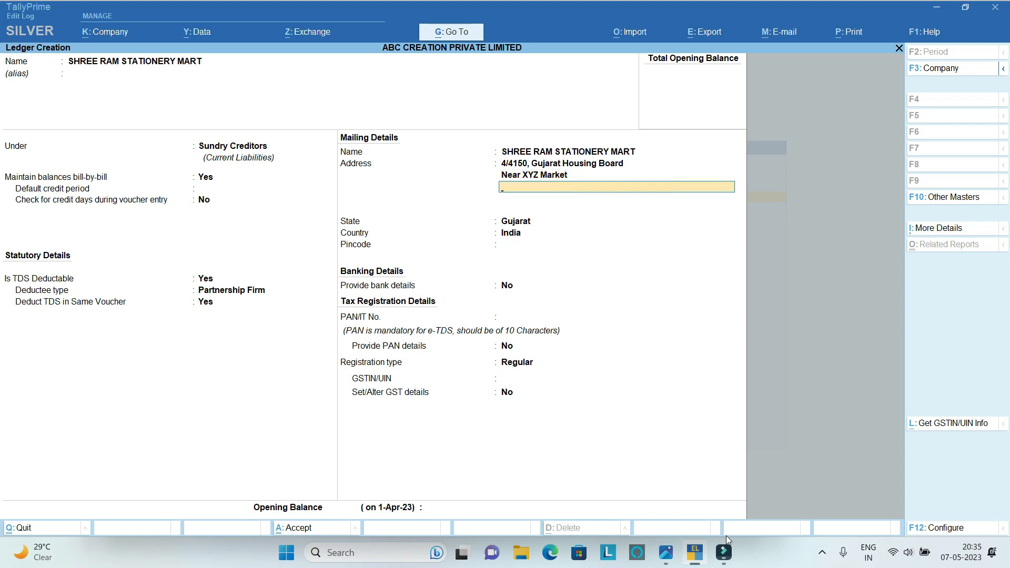
key("Return")
key("Return")
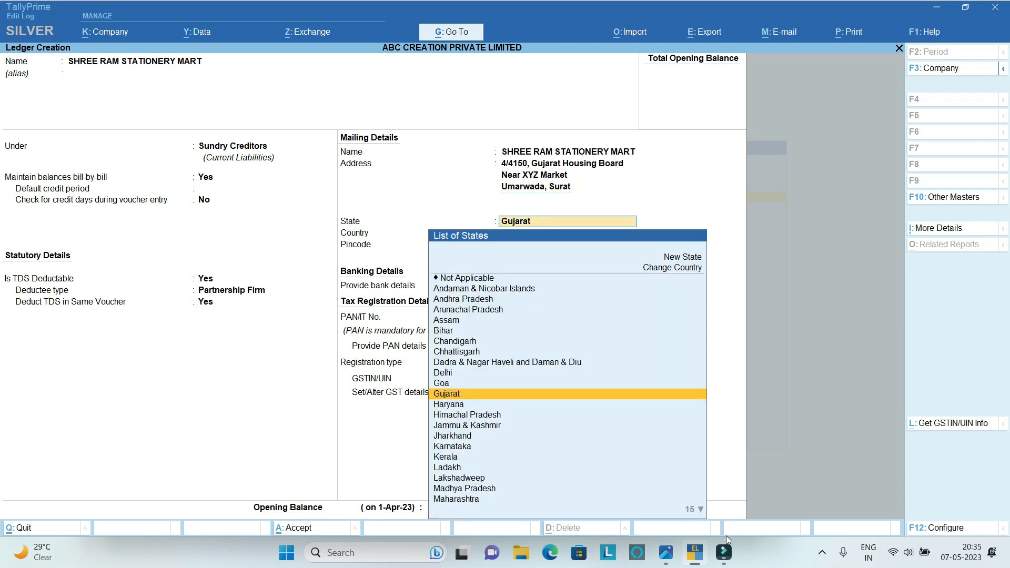
Keep Gujarat as the state and enter the supplier's pincode, leaving bank details set to No.
key("Return")
type("395002")
key("Return")
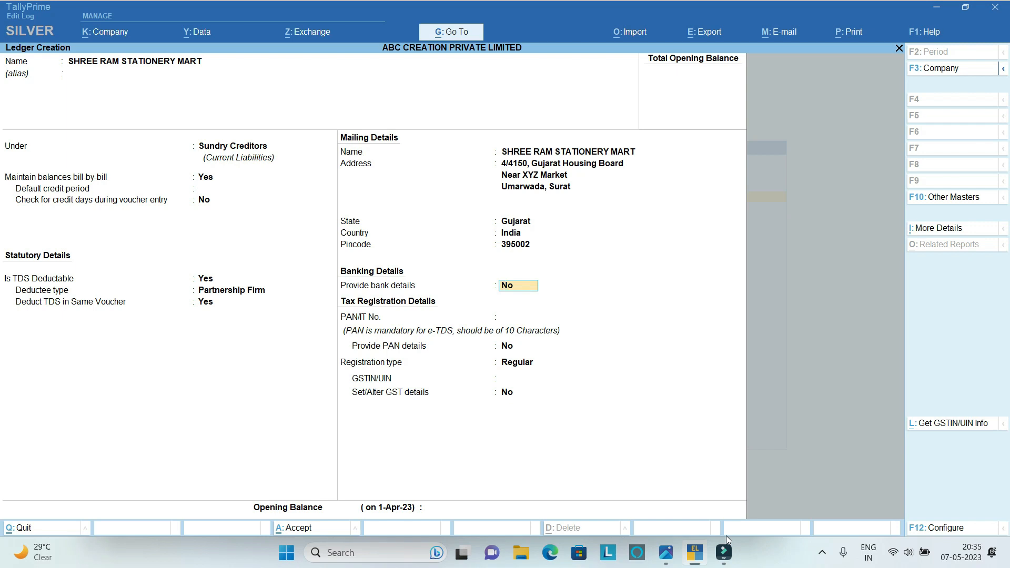
key("Return")
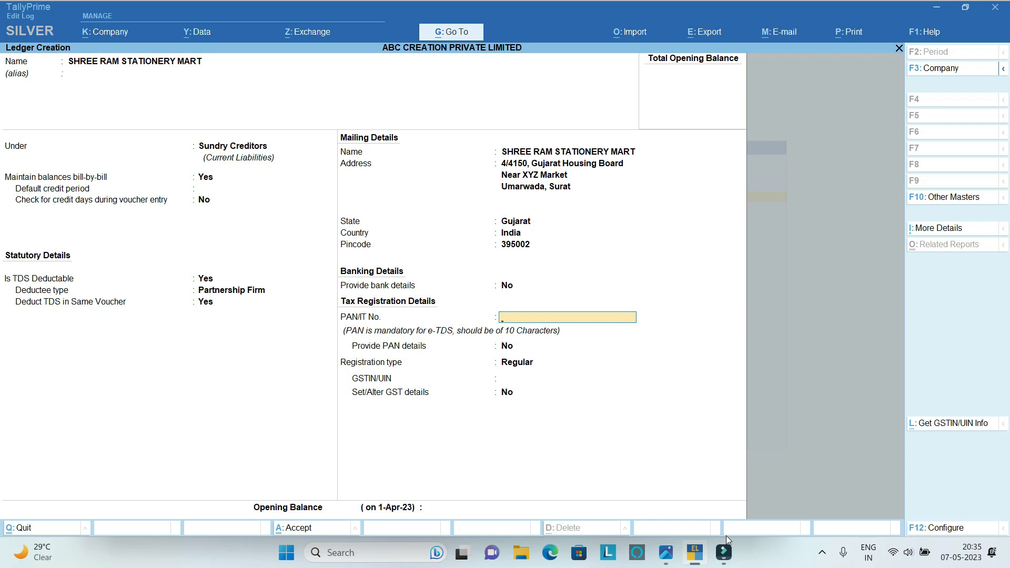
Enter the supplier's PAN and provide its PAN details with effective date 1-4-2023 and the ledger name.
key("Return")
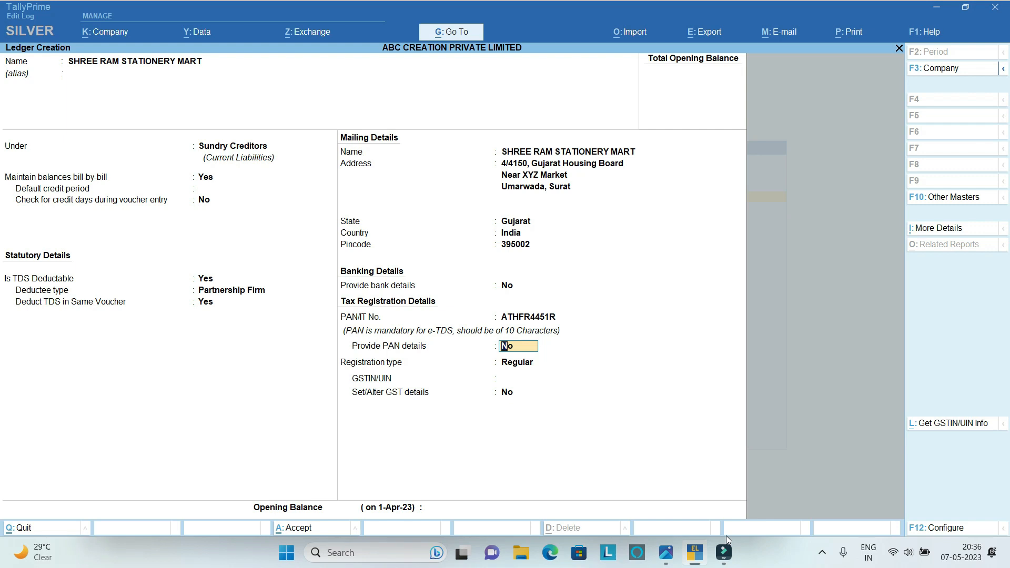
type("Y")
key("Return")
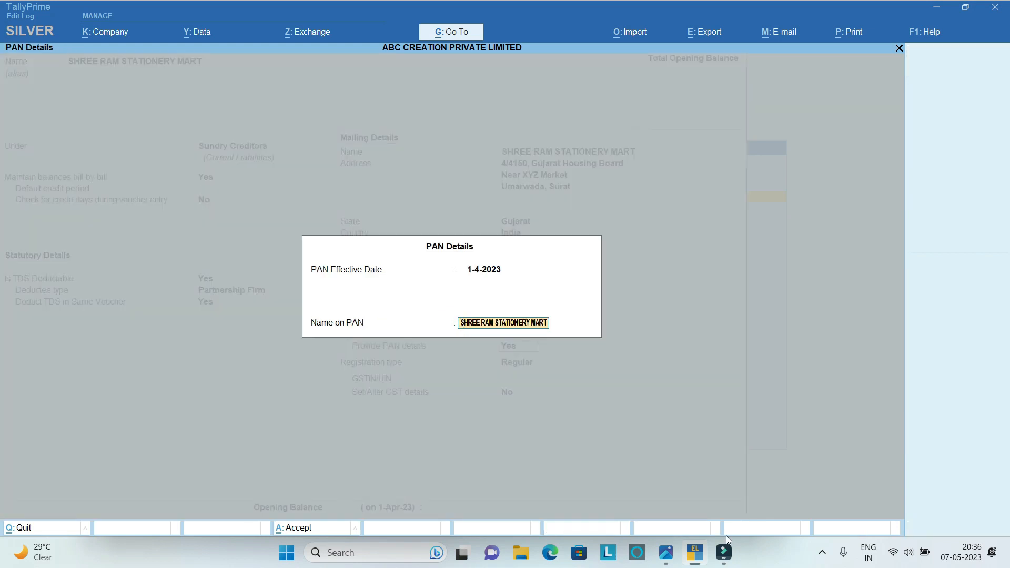
key("Return")
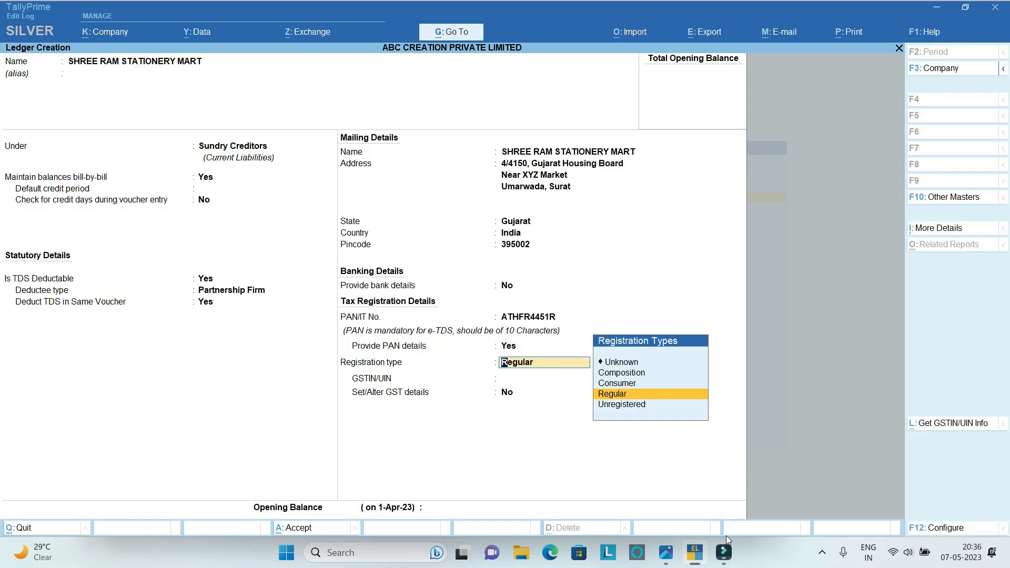
Keep the registration type Regular and enter the supplier's GSTIN, dismissing the validity warning.
key("Return")
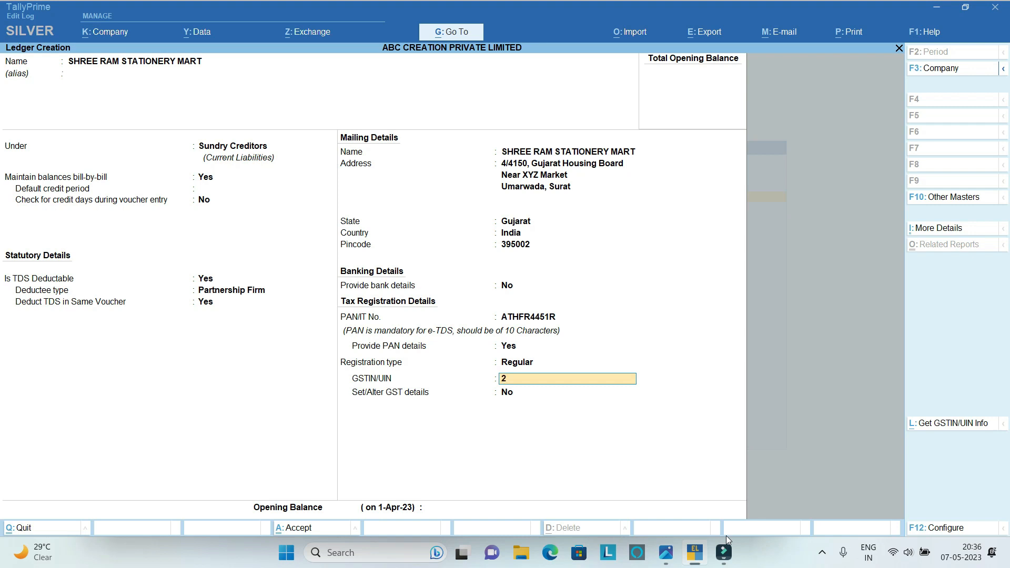
key("Return")
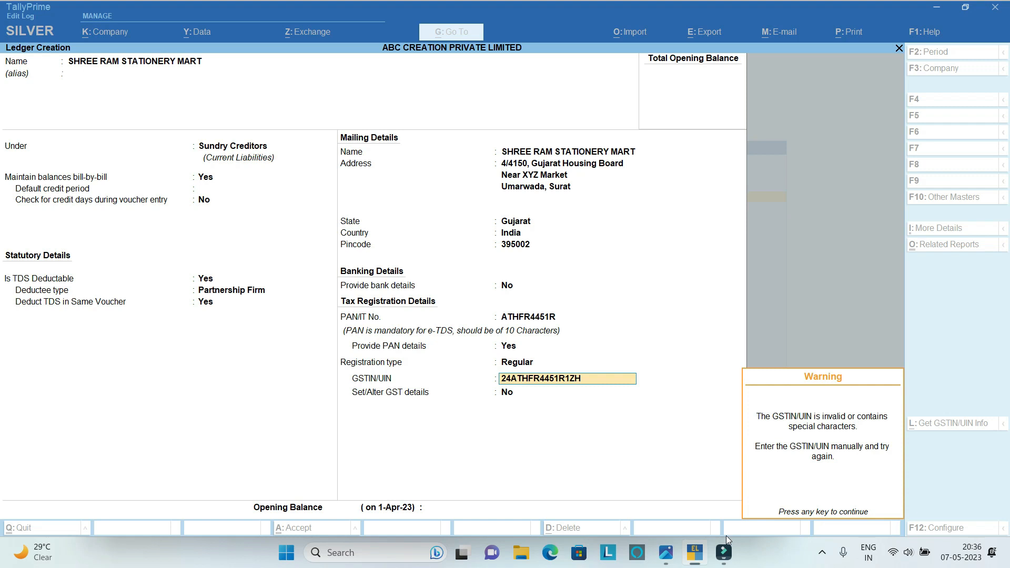
key("Return")
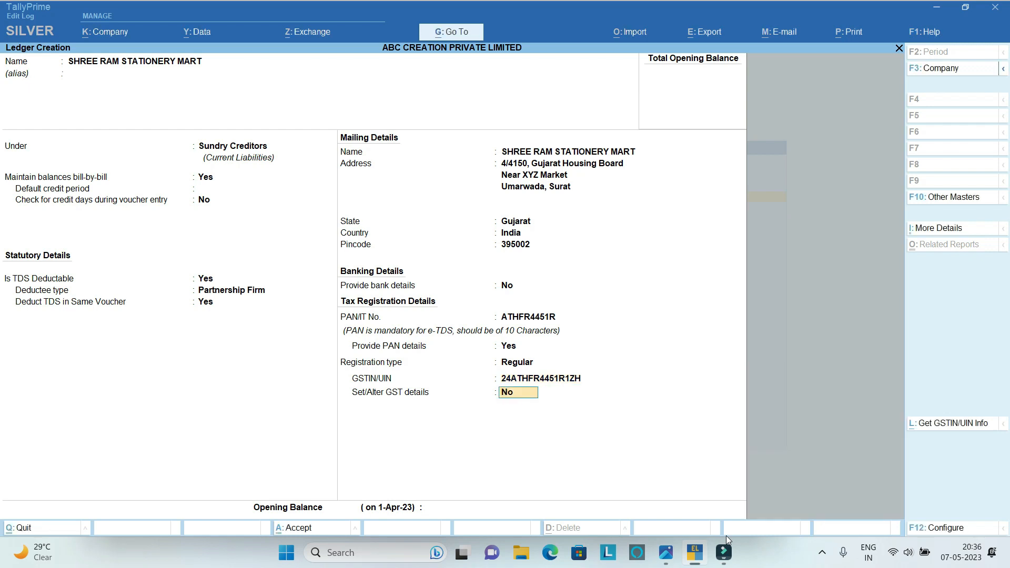
Leave Set/Alter GST details at No and the opening balance blank, and save the ledger.
key("Return")
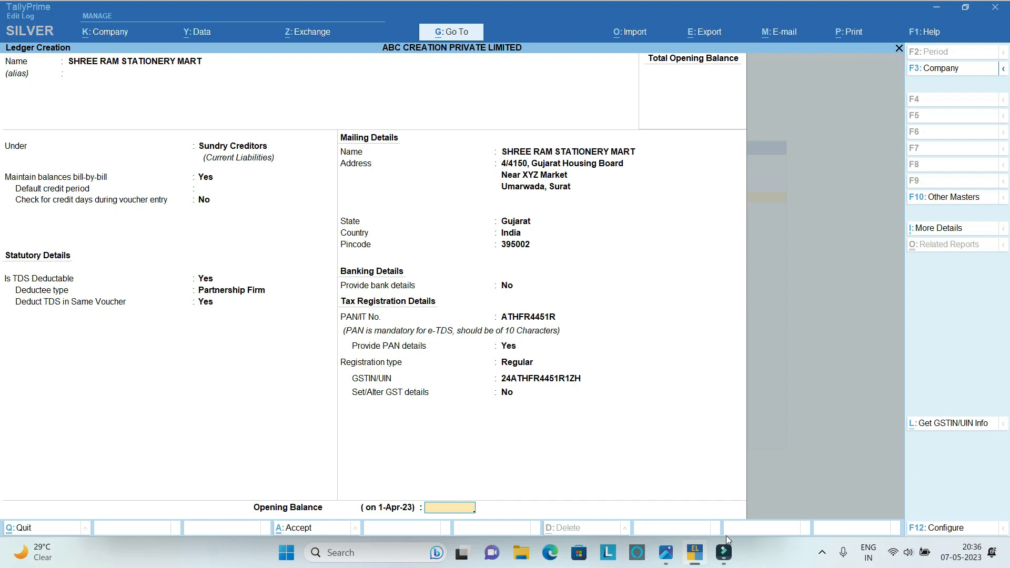
key("Return")
key("Return")
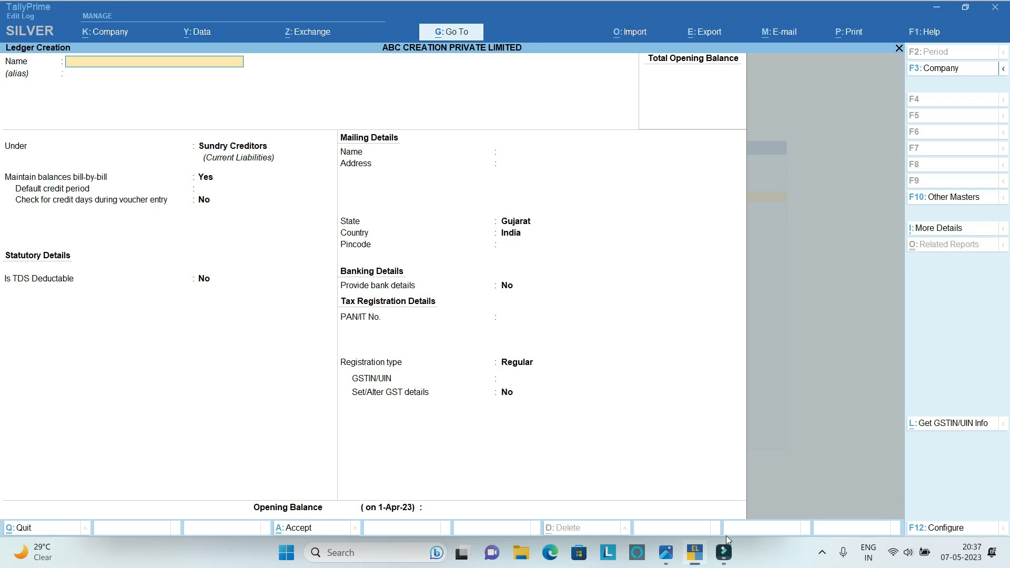
Name the new ledger Purchase A/c without an alias and place it under the Purchase Accounts group.
type("Purcg")
key("BackSpace")
type("hase A/c")
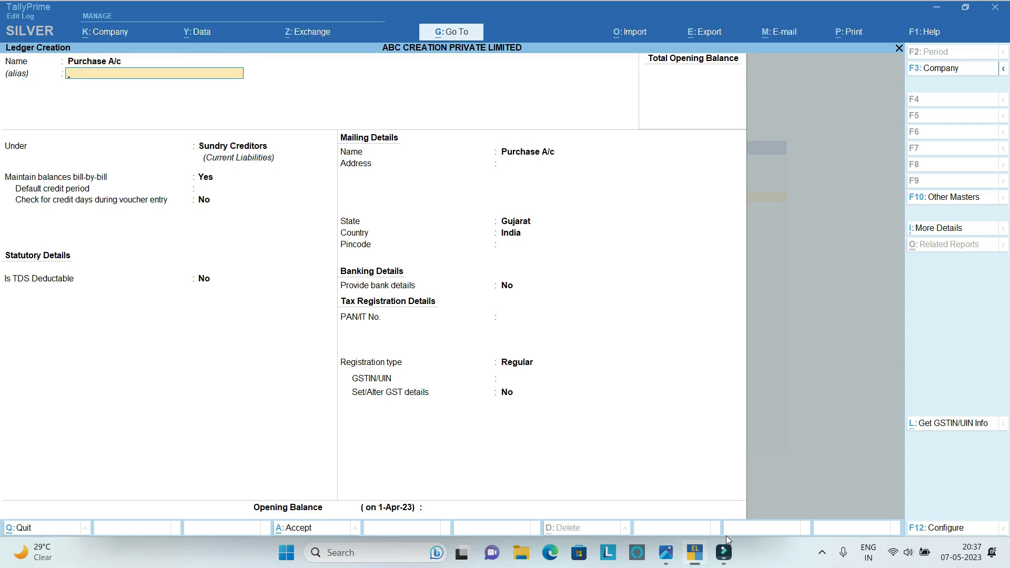
key("Return")
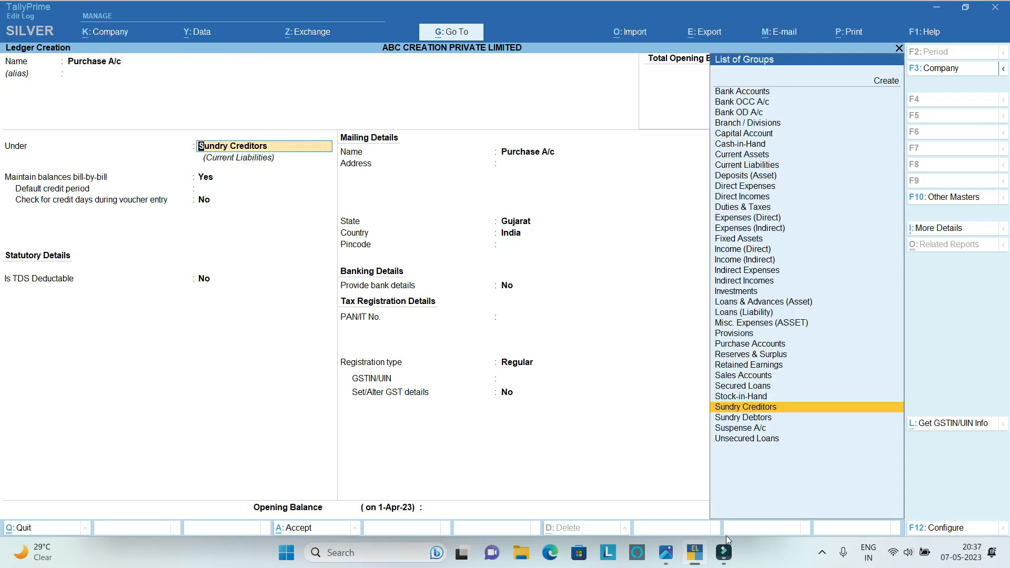
type("P")
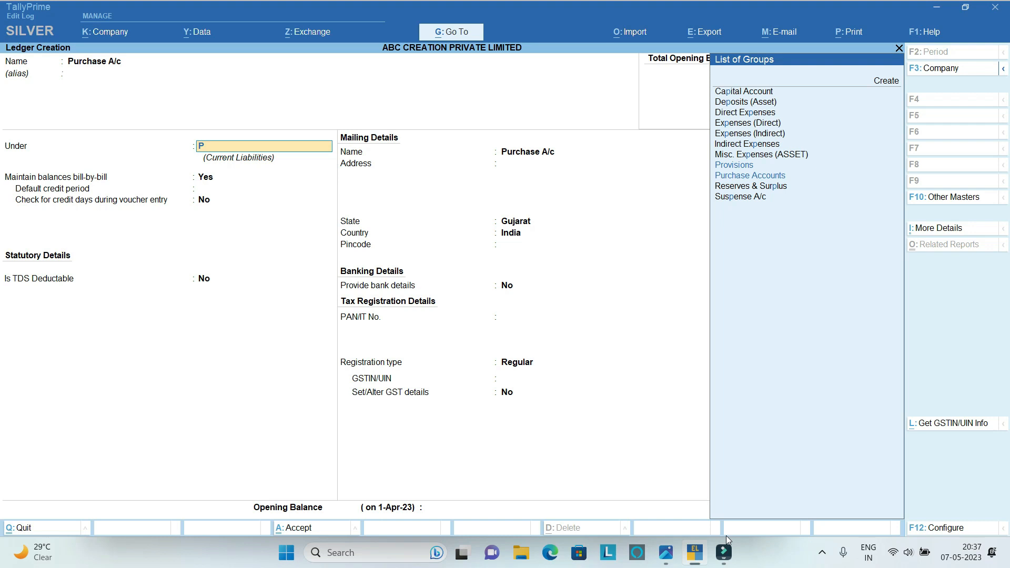
key("Down")
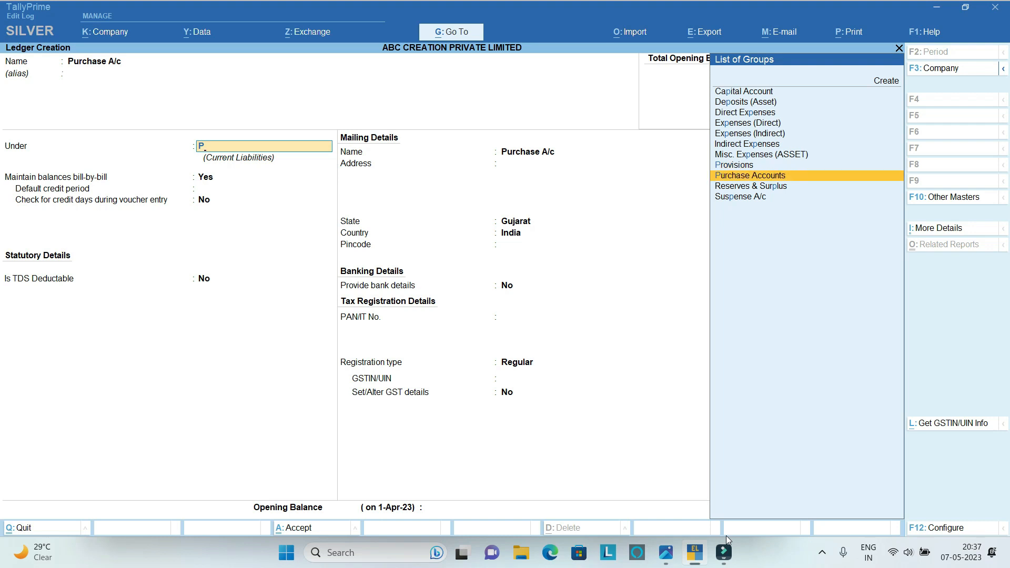
key("Return")
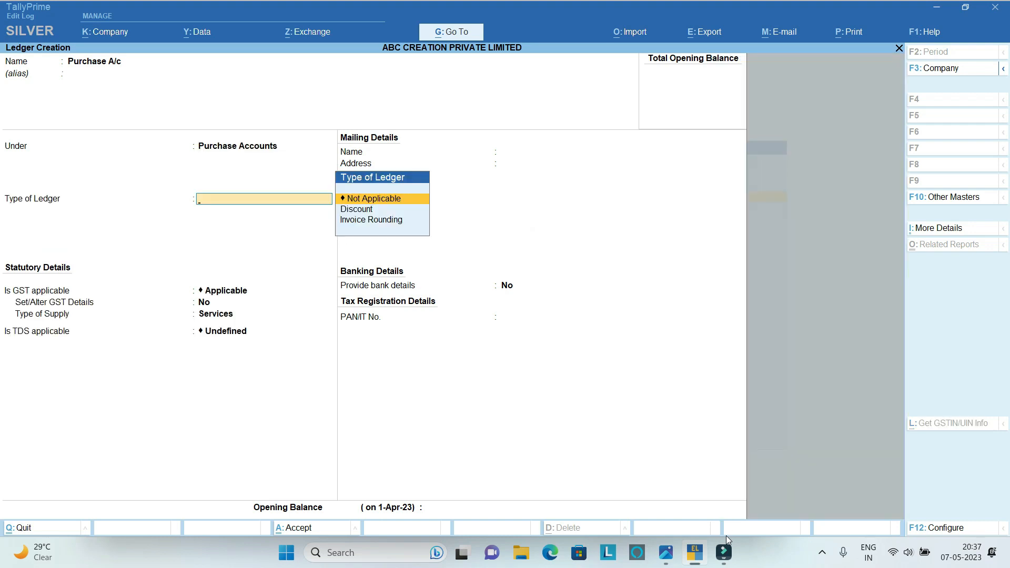
Keep ledger type Not Applicable, GST Applicable, supply type Services and TDS Undefined, and save the Purchase A/c ledger.
key("Return")
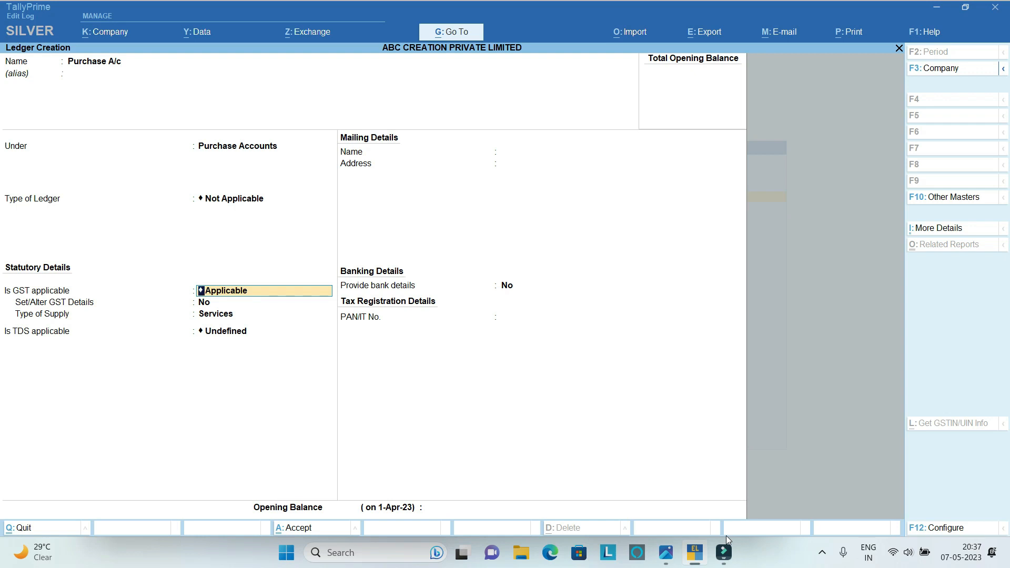
key("Return")
key("Return")
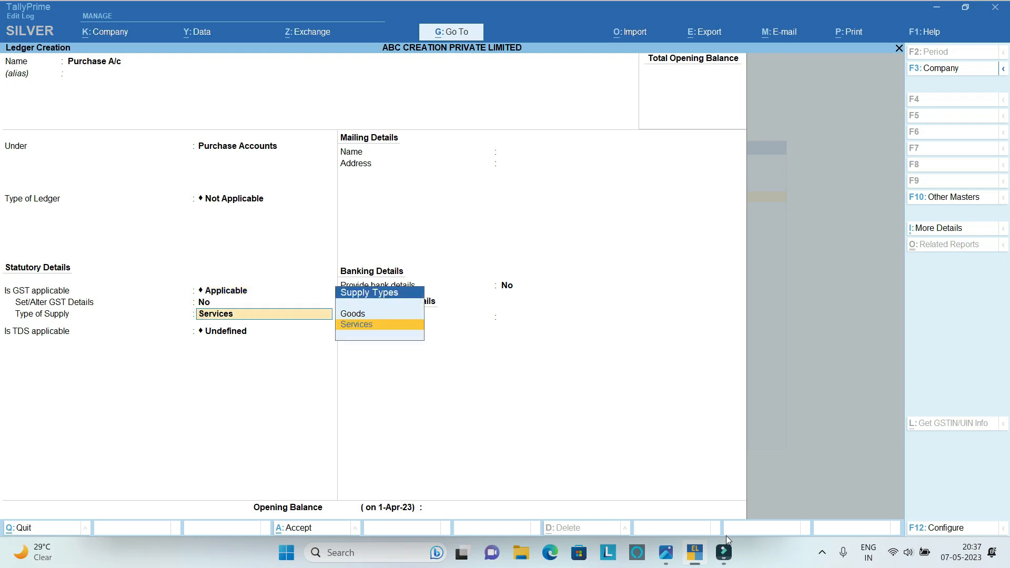
key("Return")
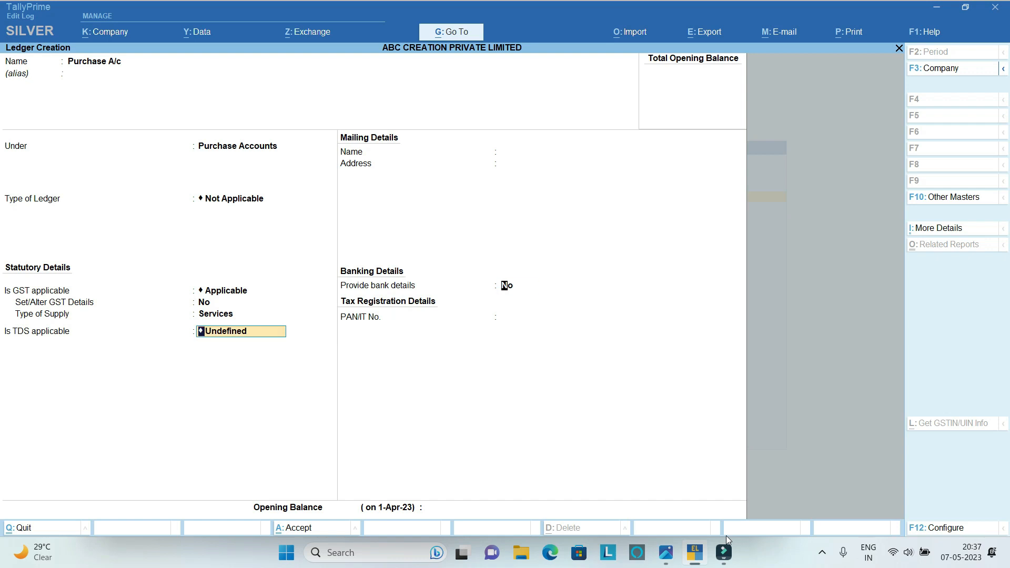
key("Return")
key("Return")
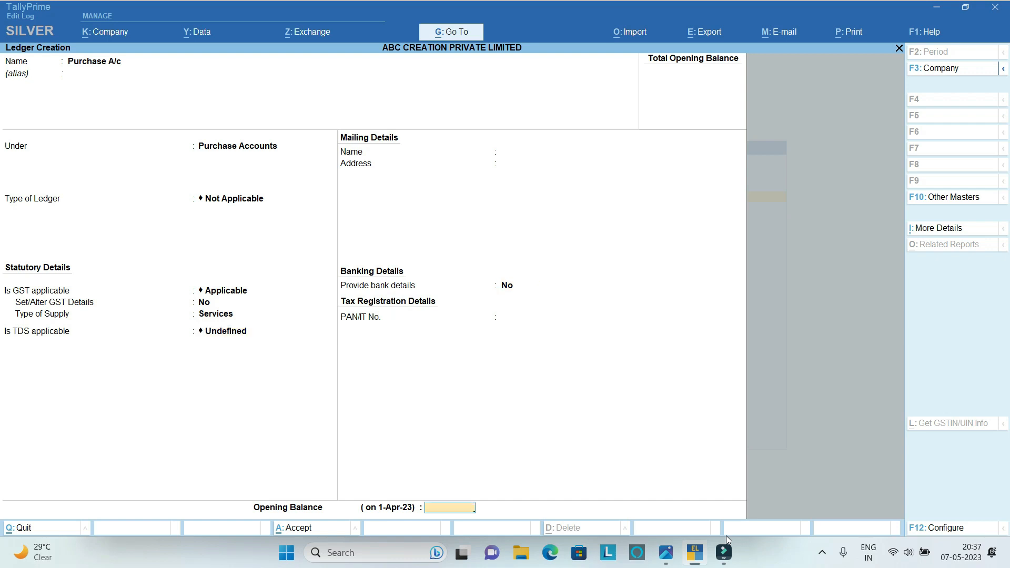
key("Return")
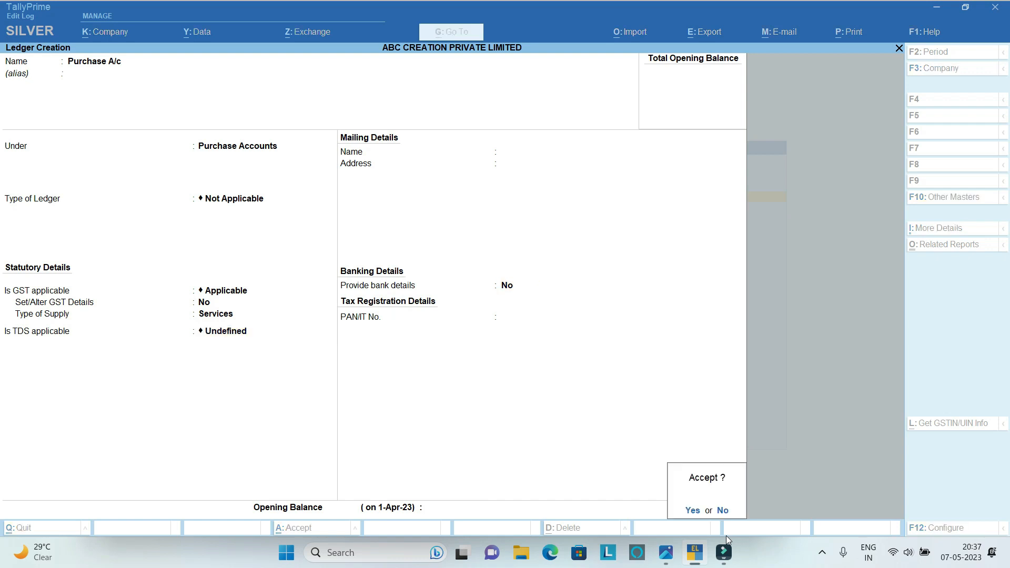
key("Return")
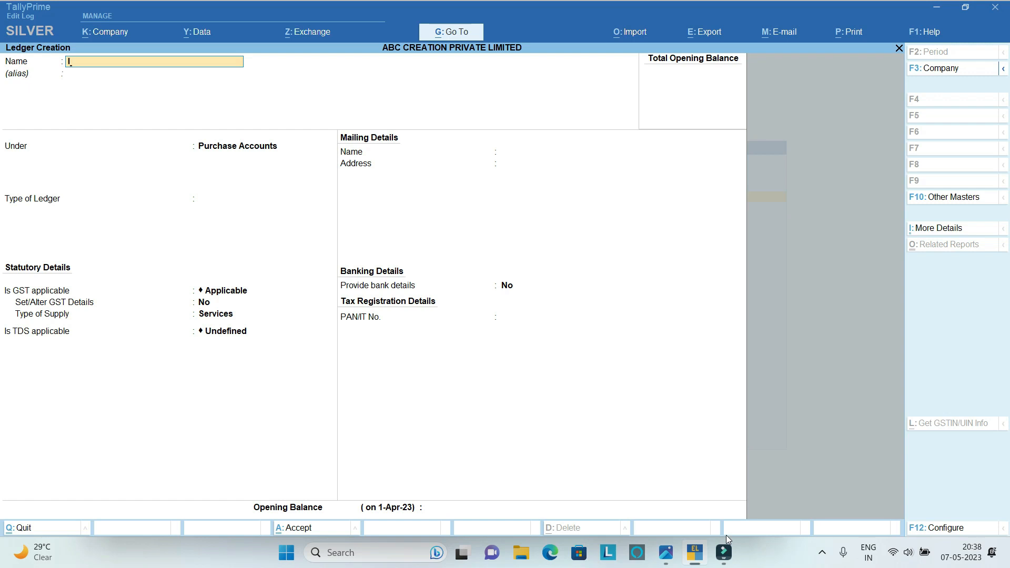
Name the next new ledger Input CGST A/c and leave its alias blank.
type("nput CGST A/c")
key("Return")
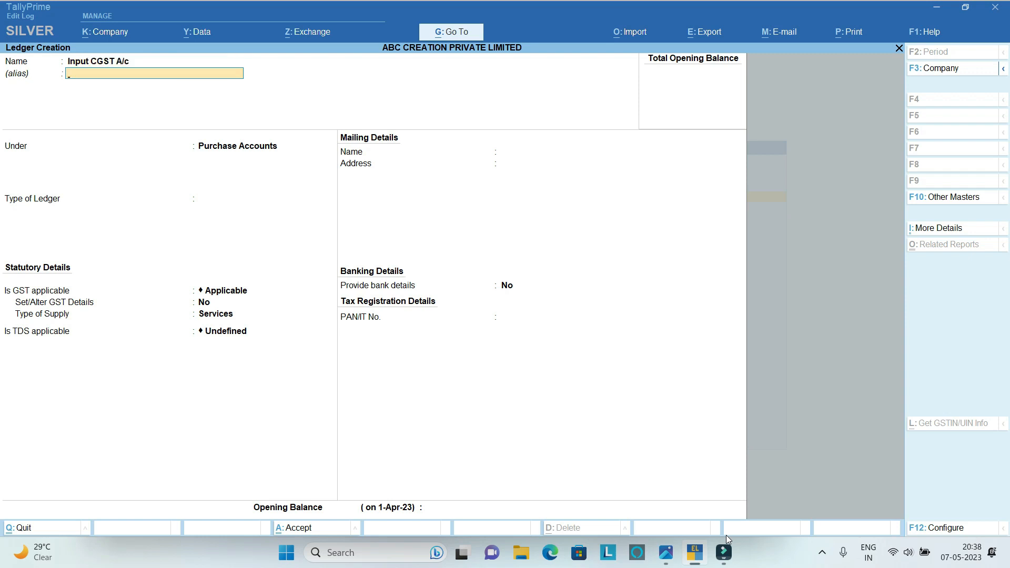
key("Return")
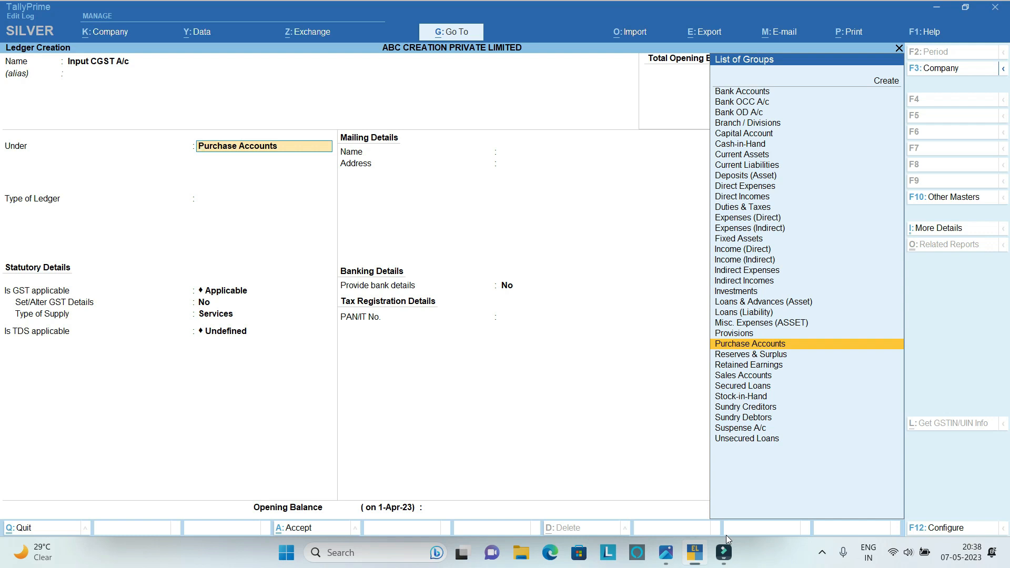
Place Input CGST A/c under Duties & Taxes with duty type GST and tax type Central Tax.
type("Du")
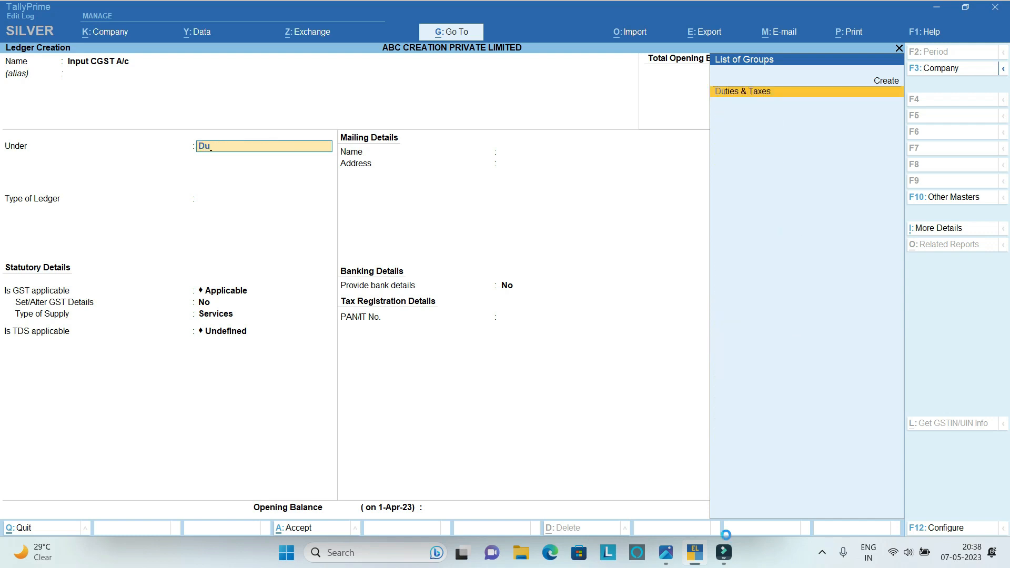
key("Return")
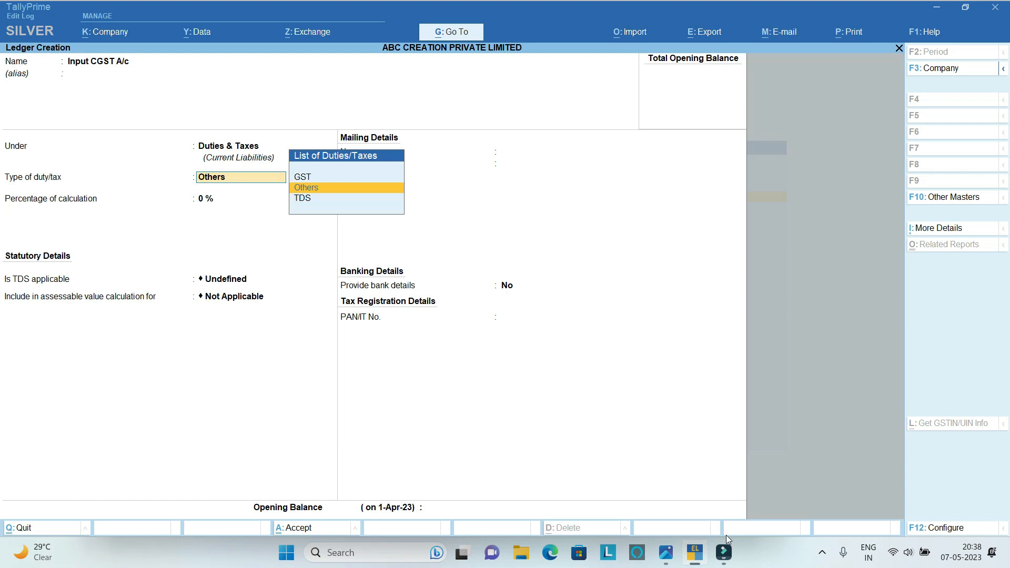
key("Up")
key("Return")
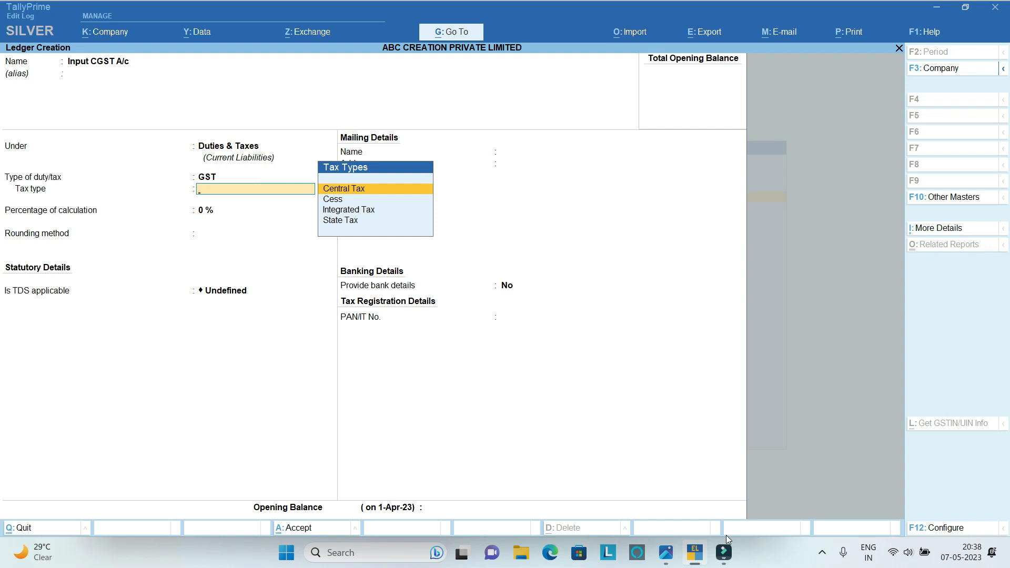
key("Return")
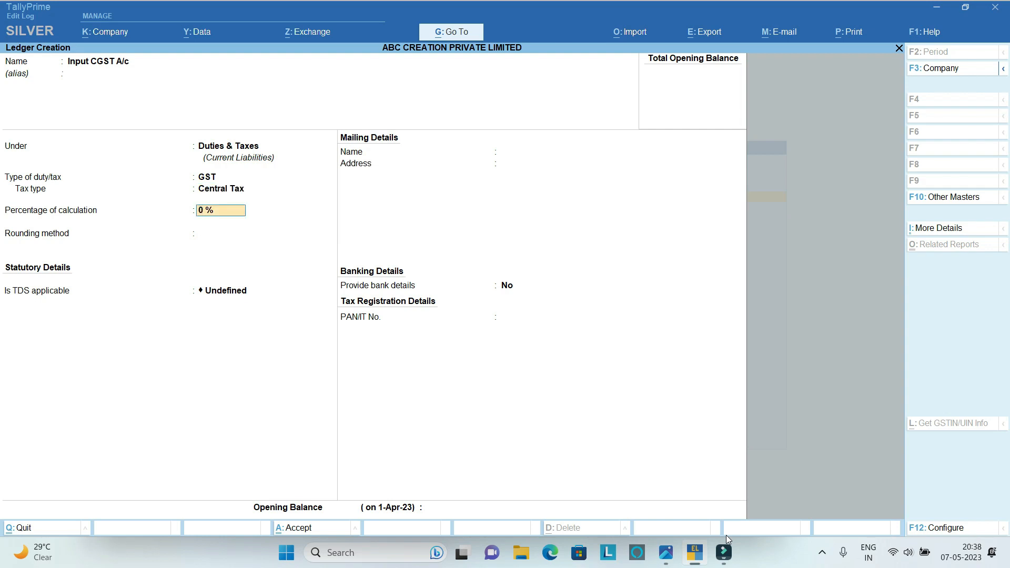
Keep 0 % calculation, rounding Not Applicable, TDS Undefined and no bank details, and save the Input CGST A/c ledger.
key("Return")
key("Return")
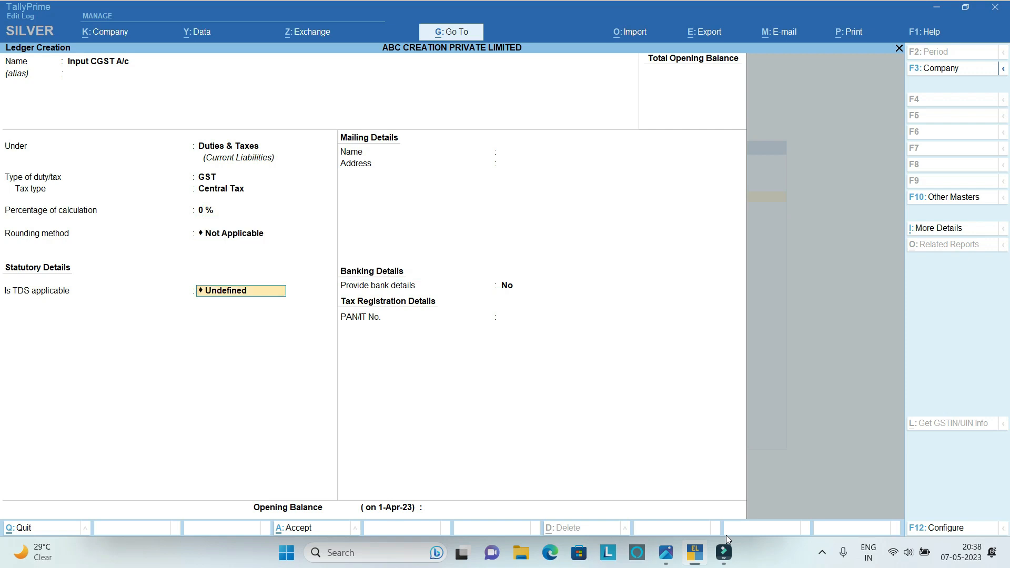
key("Return")
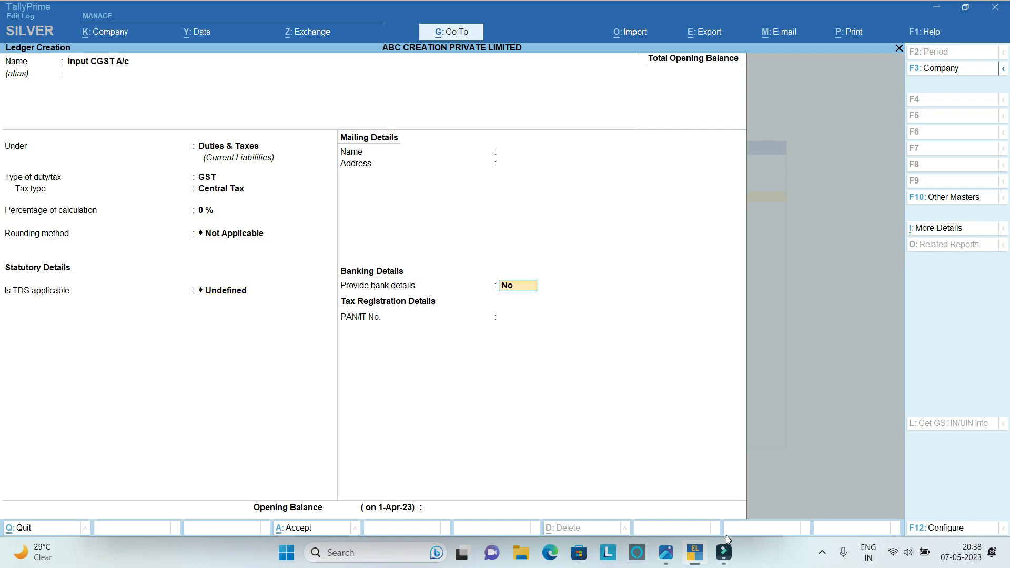
key("Return")
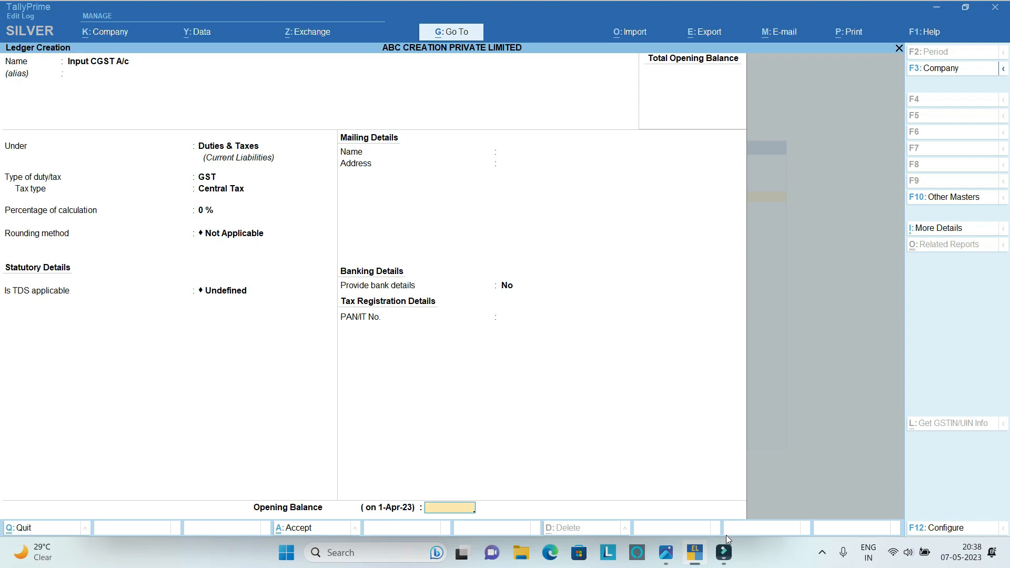
key("Return")
Name the next new ledger Input SGST A/c and leave its alias blank.
key("Return")
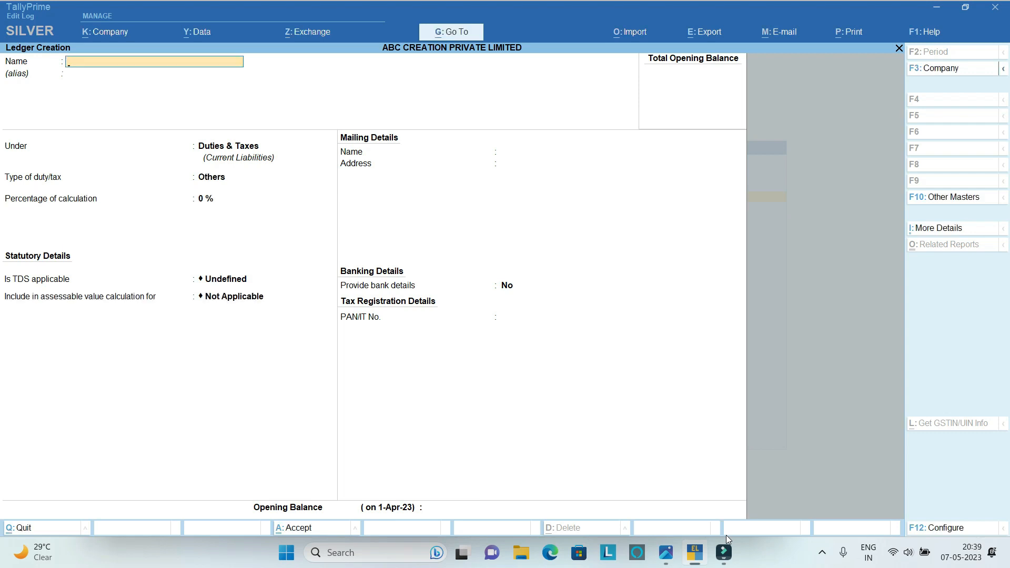
type("Input SGST A/c")
Place Input SGST A/c under Duties & Taxes with duty type GST and tax type State Tax.
key("Return")
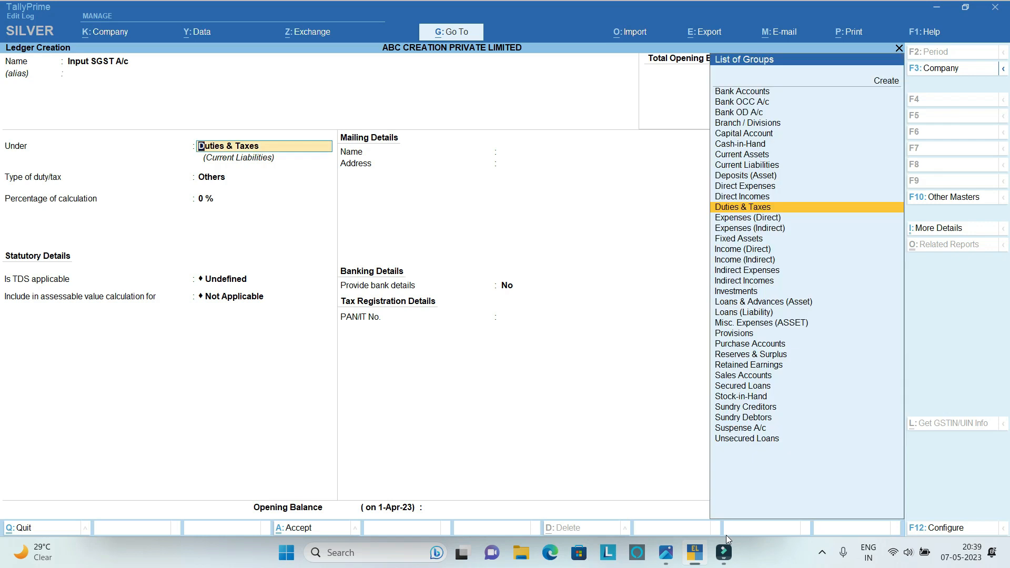
key("Return")
key("Up")
key("Return")
key("Down")
key("Down")
key("Down")
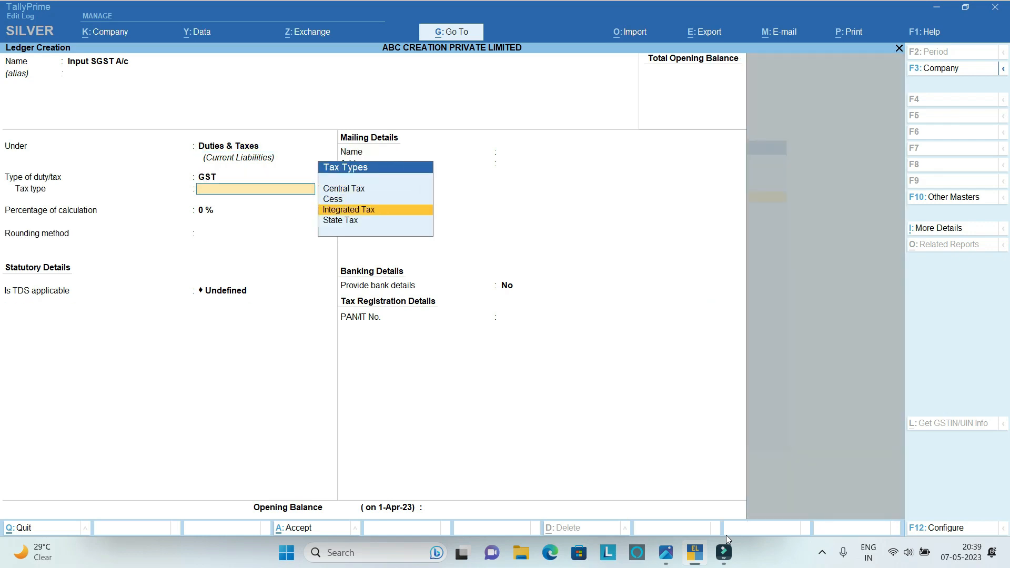
Keep 0 % calculation, rounding Not Applicable, TDS Undefined and no bank details, and save the Input SGST A/c ledger.
key("Return")
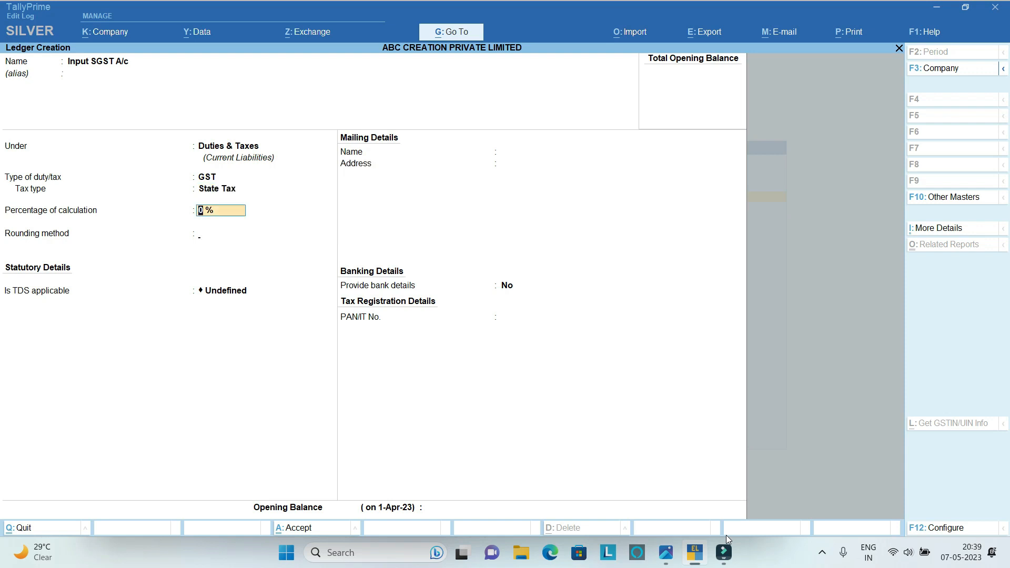
key("Return")
key("Return")
key("Return")
key("Return")
key("Return")
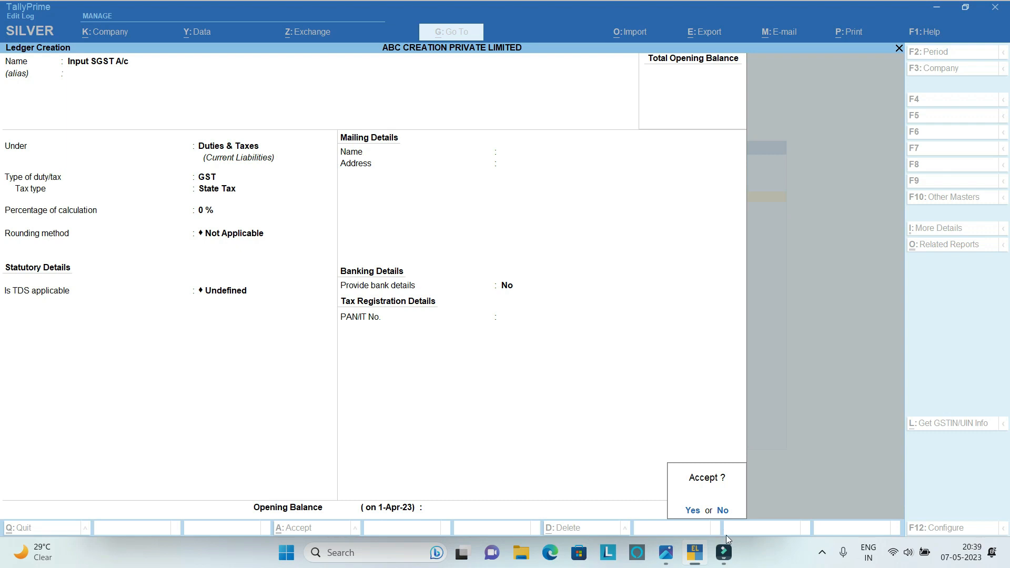
key("Return")
Set up the Input IGST A/c ledger under Duties & Taxes with duty type GST and tax type Integrated Tax.
type("Inp")
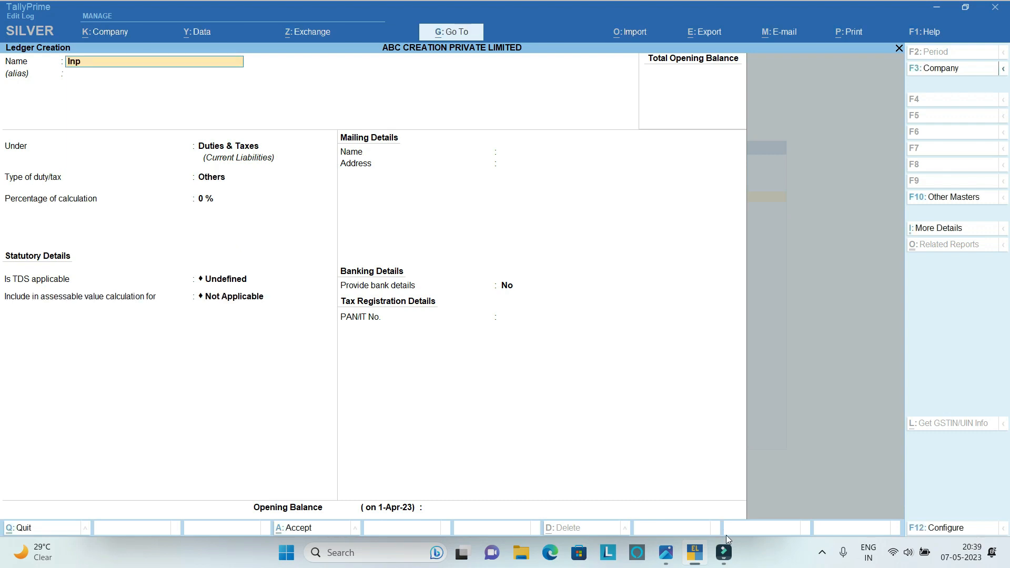
type("ut IGST A/c")
key("Return")
key("Return")
key("Return")
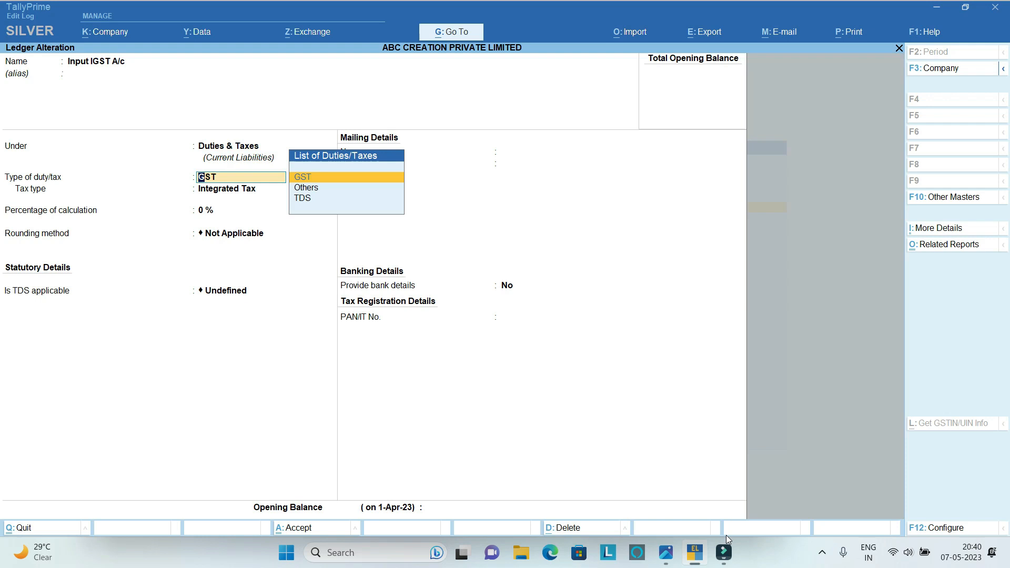
key("Return")
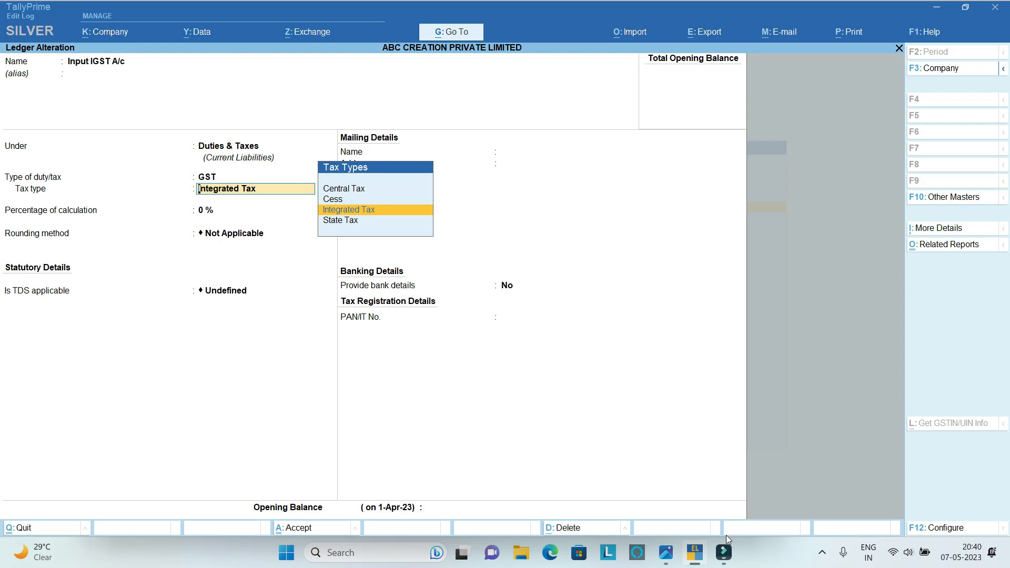
key("Return")
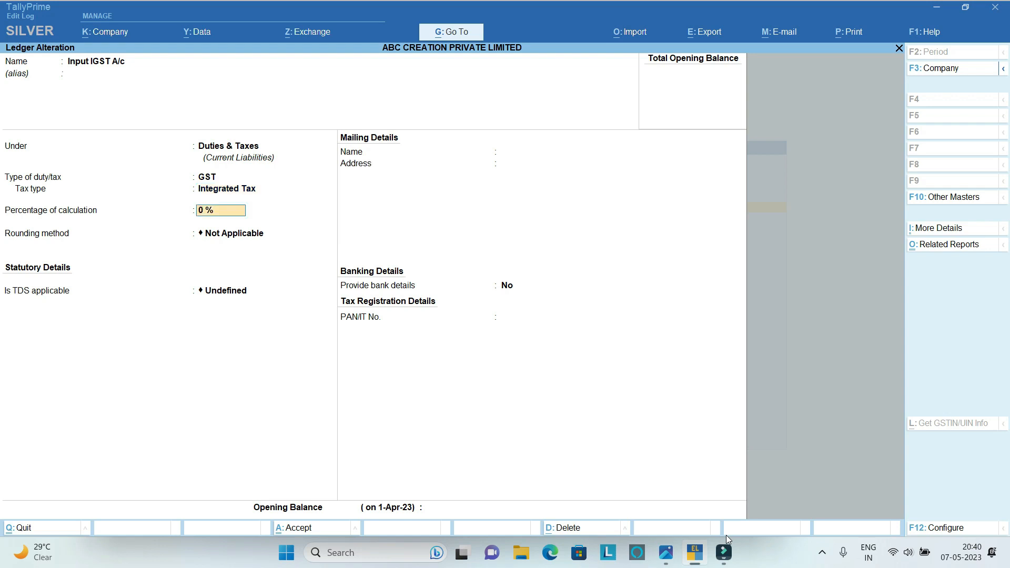
Keep 0 % calculation, rounding Not Applicable, TDS Undefined and no bank details, and save the Input IGST A/c ledger.
key("Return")
key("Return")
key("Return")
key("Return")
key("Return")
key("Return")
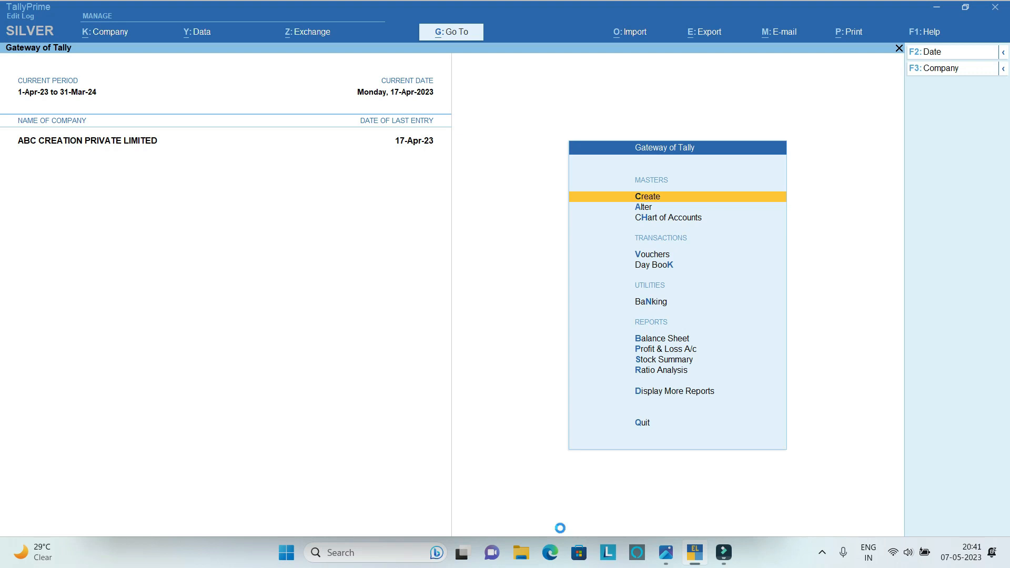
Start a new Voucher Type master, name it Purchase GST Invoice and leave its alias blank.
key("Return")
key("Down")
key("Down")
key("Down")
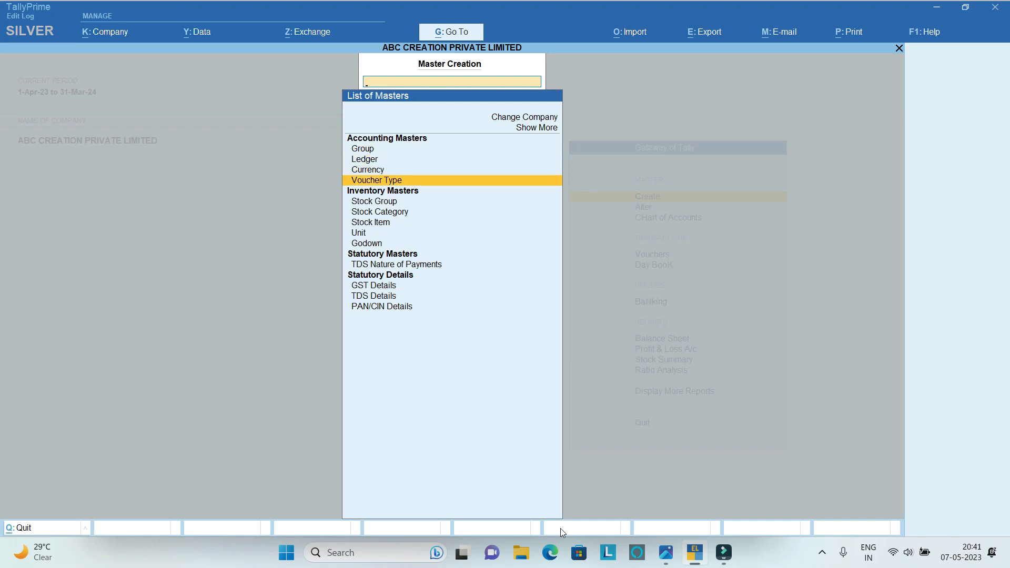
key("Return")
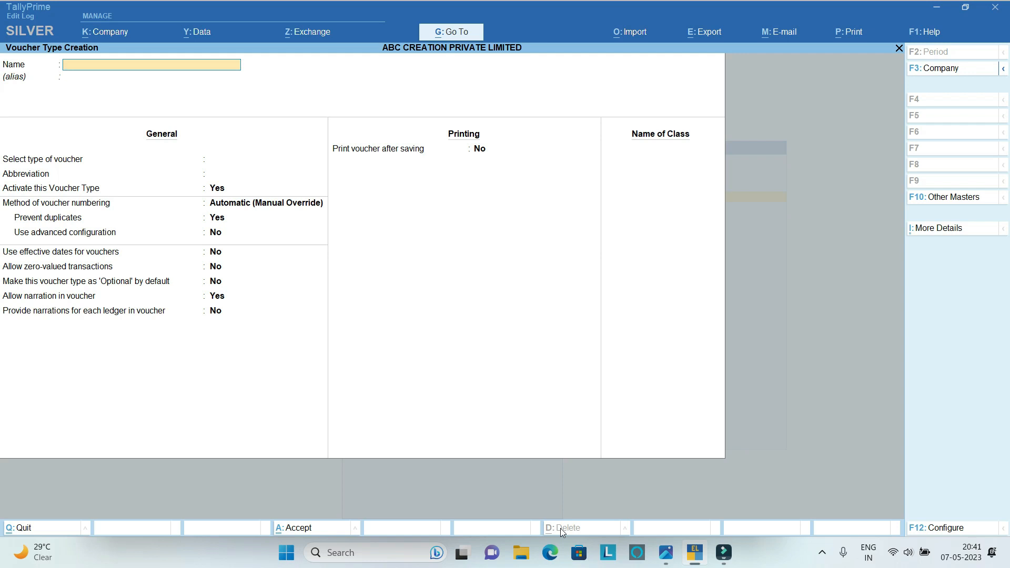
type("Purchase GST Invoice")
key("Return")
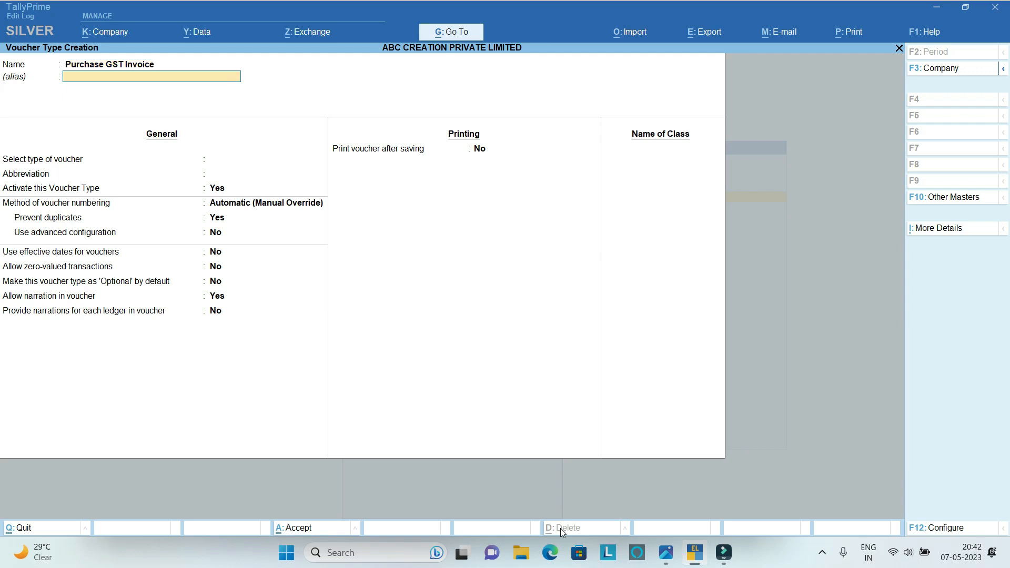
key("Return")
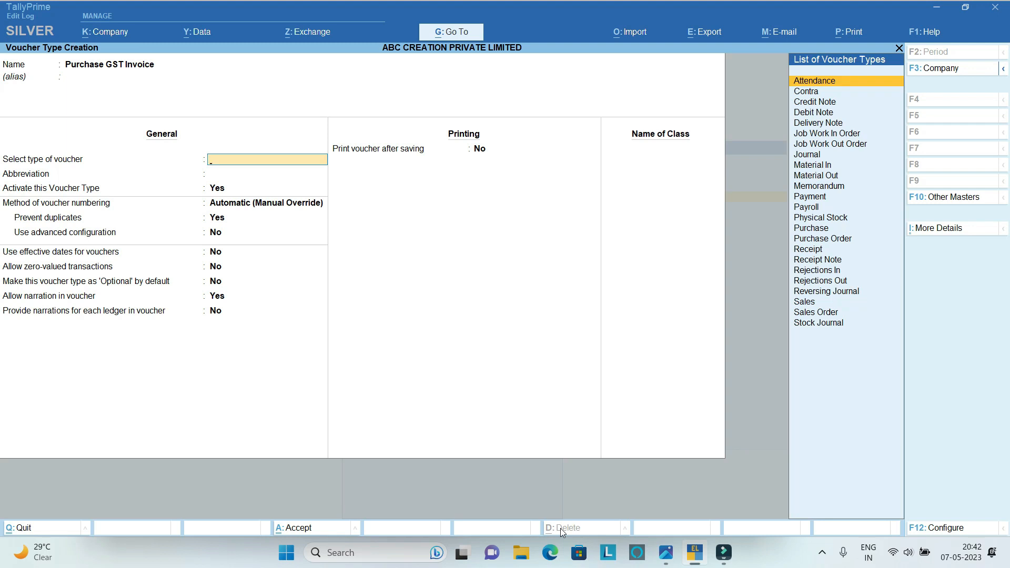
Set the type of voucher to Purchase, keeping the abbreviation Purc and the voucher type activated.
key("Down")
key("Down")
key("Down")
key("Down")
key("Down")
key("Down")
key("Down")
key("Down")
key("Down")
key("Down")
key("Down")
key("Down")
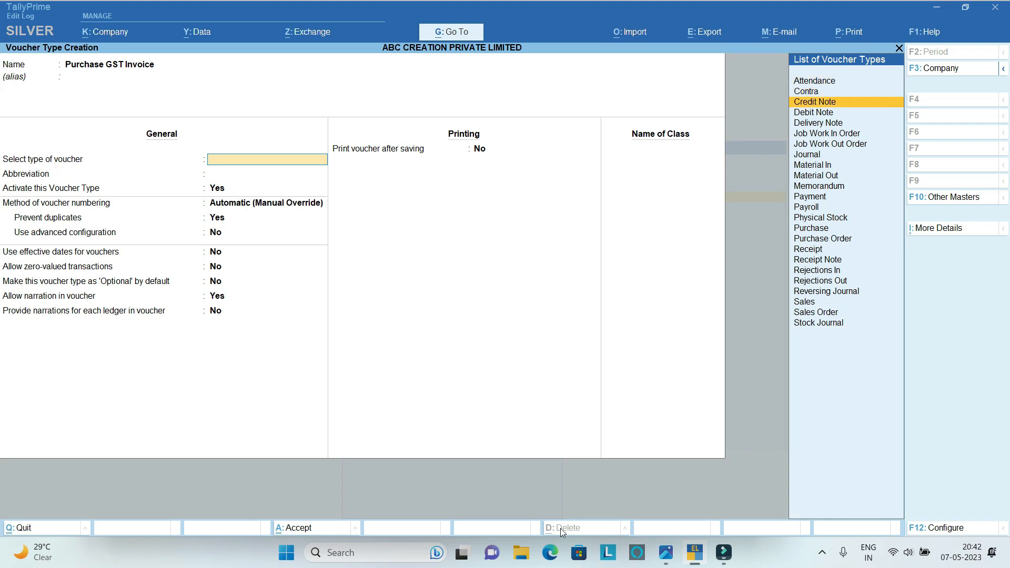
key("Down")
key("Down")
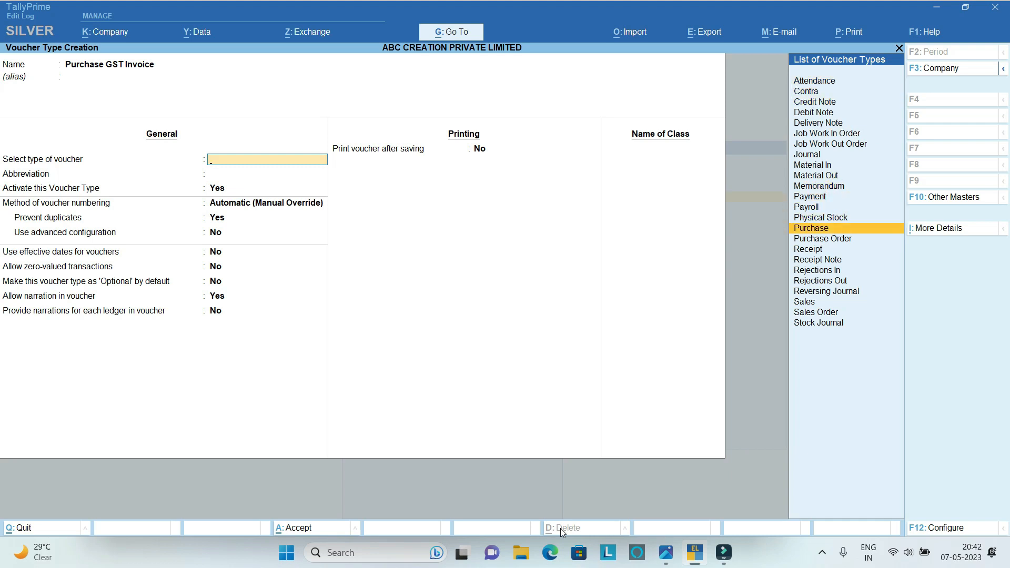
key("Return")
key("Return")
key("Return")
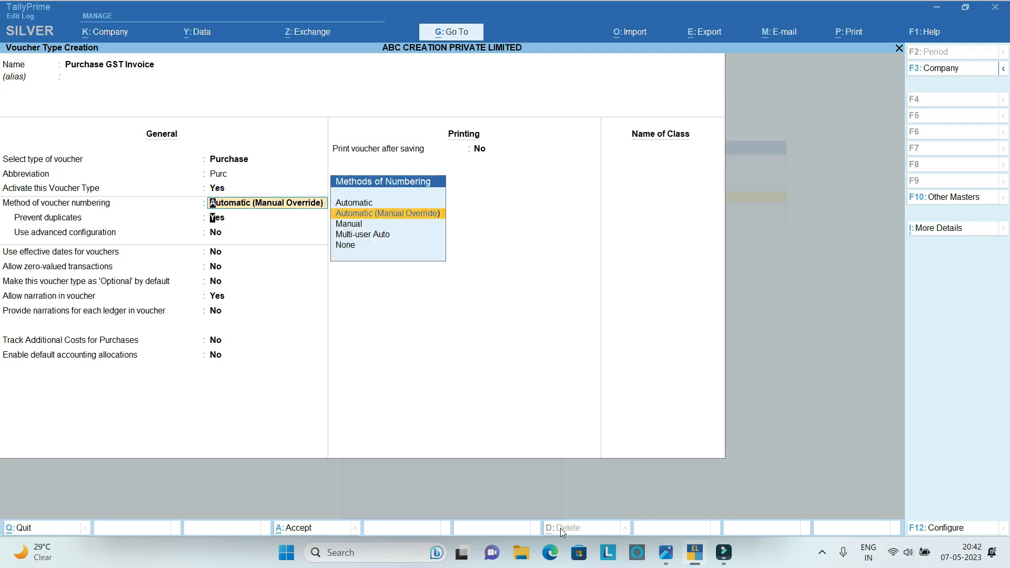
Keep Automatic (Manual Override) numbering with duplicates prevented, narration allowed, and the remaining general and printing options at their defaults.
key("Return")
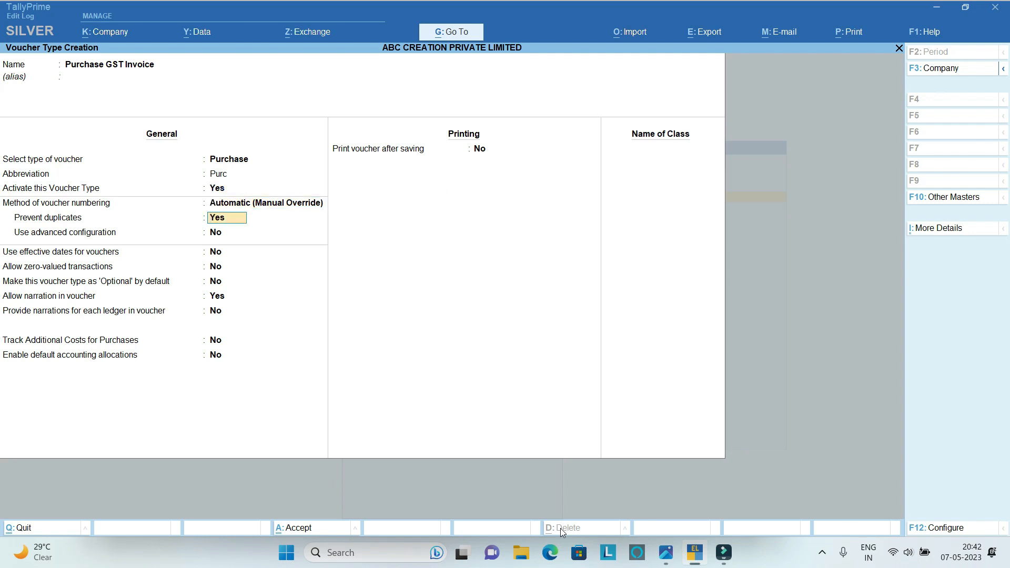
key("Return")
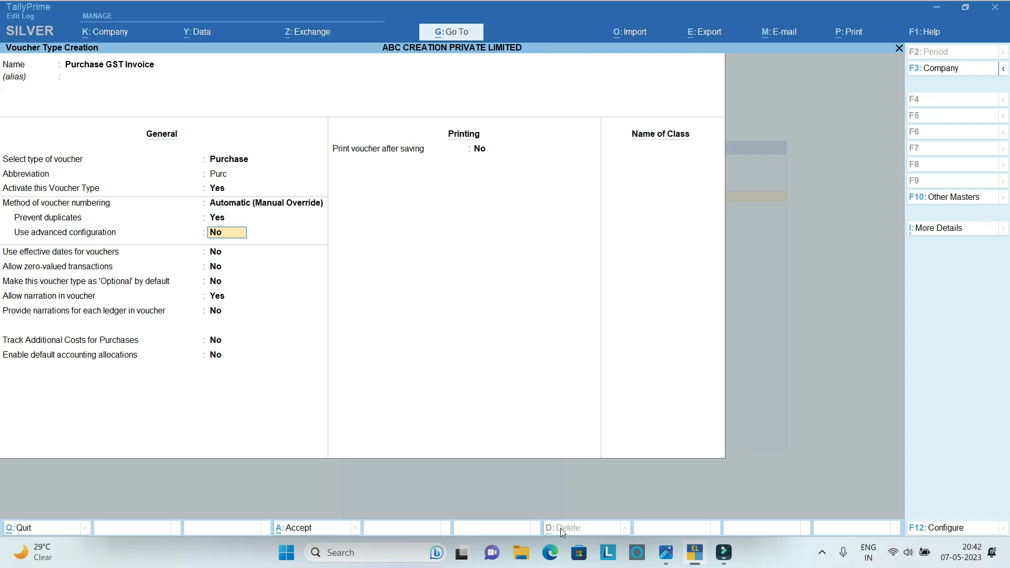
key("Return")
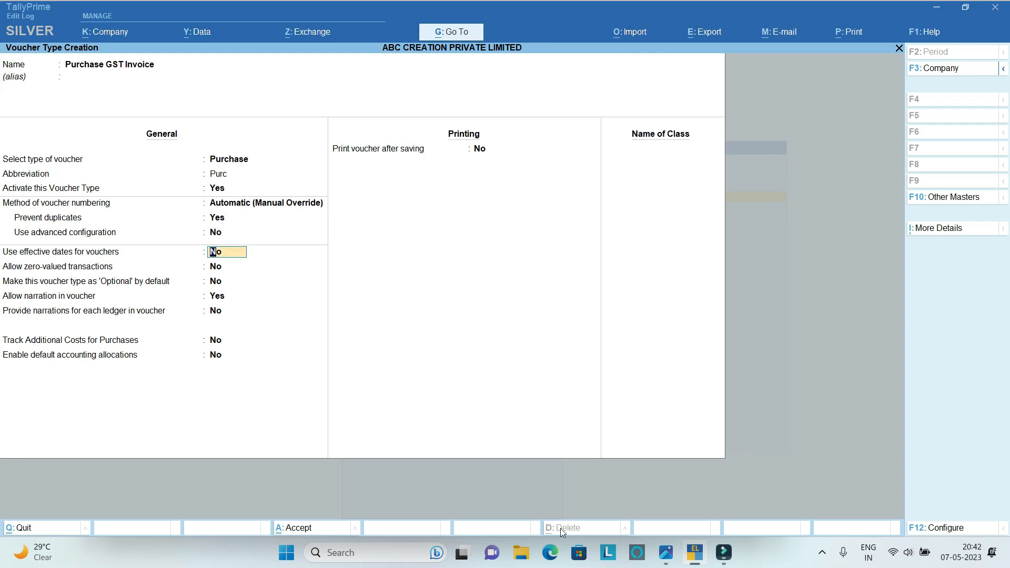
key("Return")
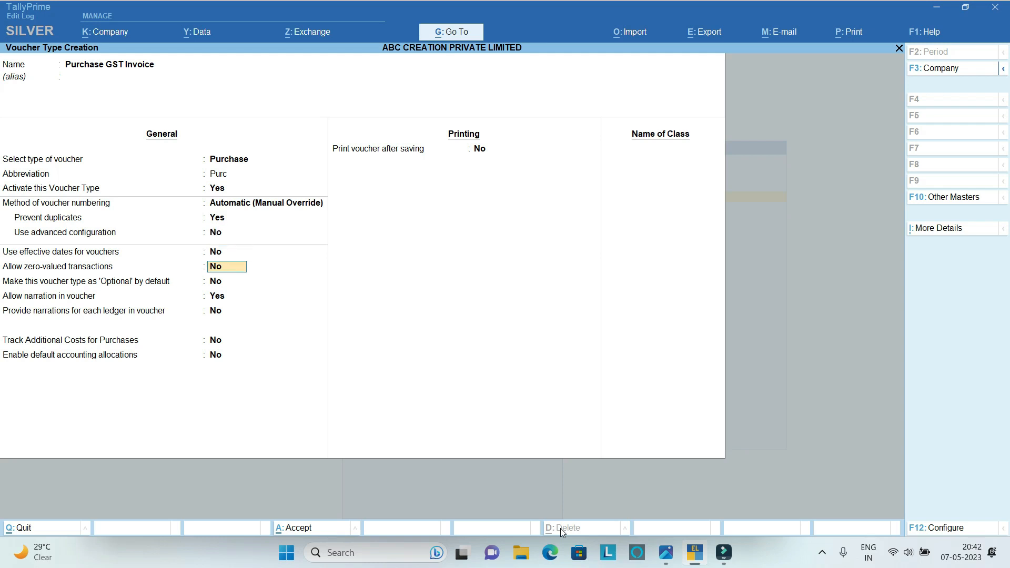
key("Return")
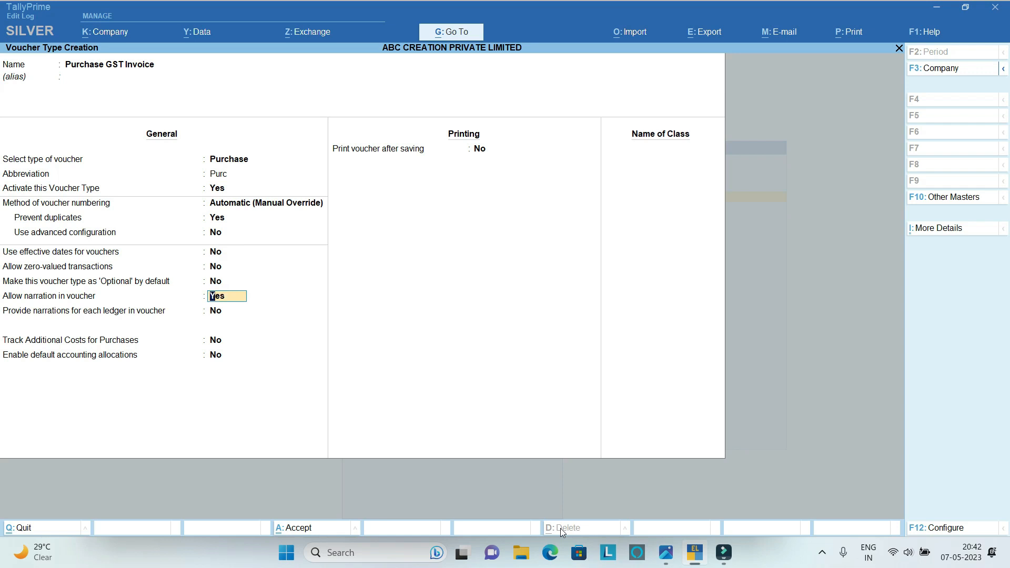
key("Return")
key("Return")
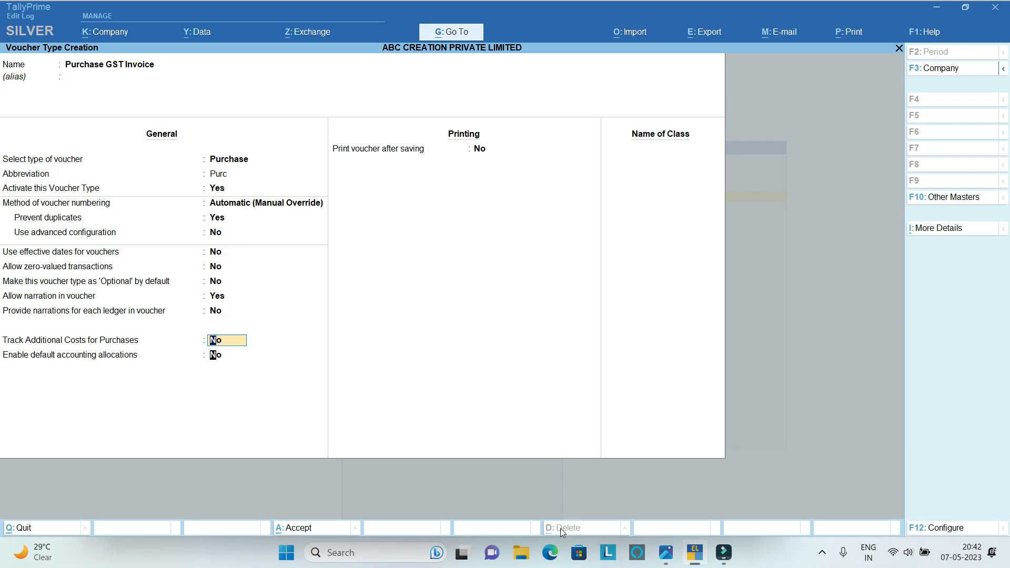
key("Return")
key("Return")
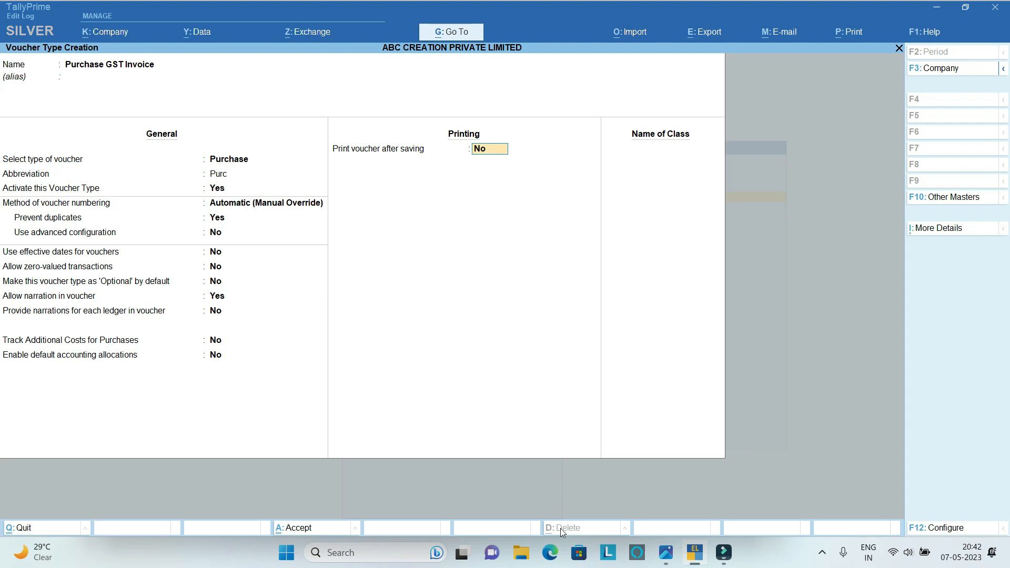
key("Return")
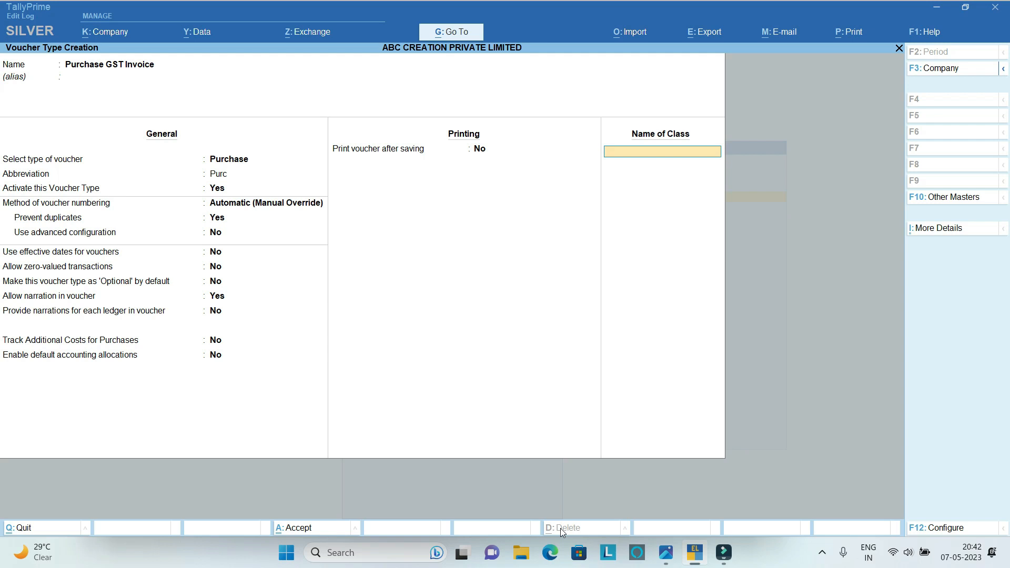
Add a voucher class named GST Invoice to the Purchase GST Invoice voucher type.
type("GST Invoice")
key("Return")
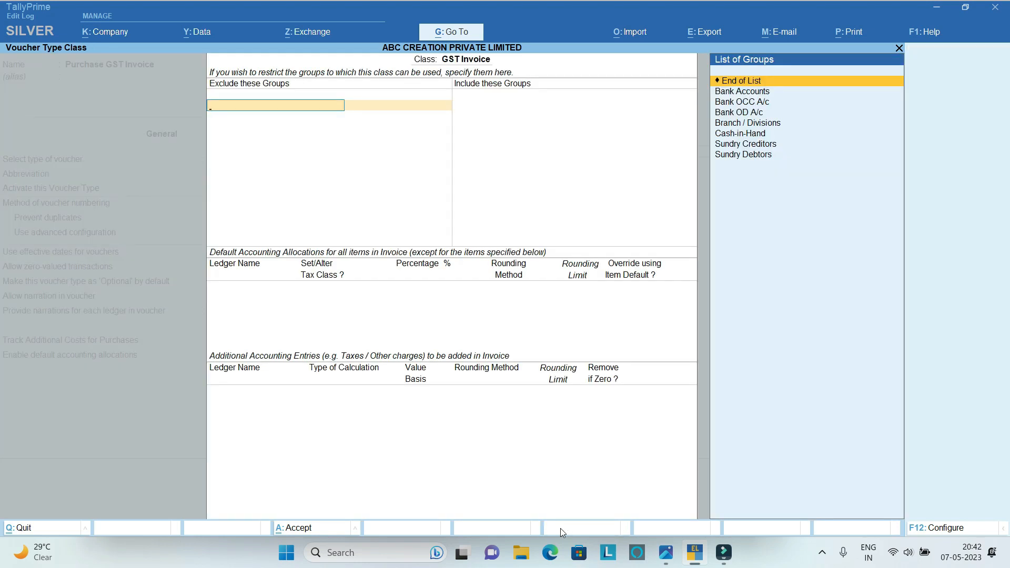
Exclude no groups from the GST Invoice class and include only Sundry Creditors.
key("Return")
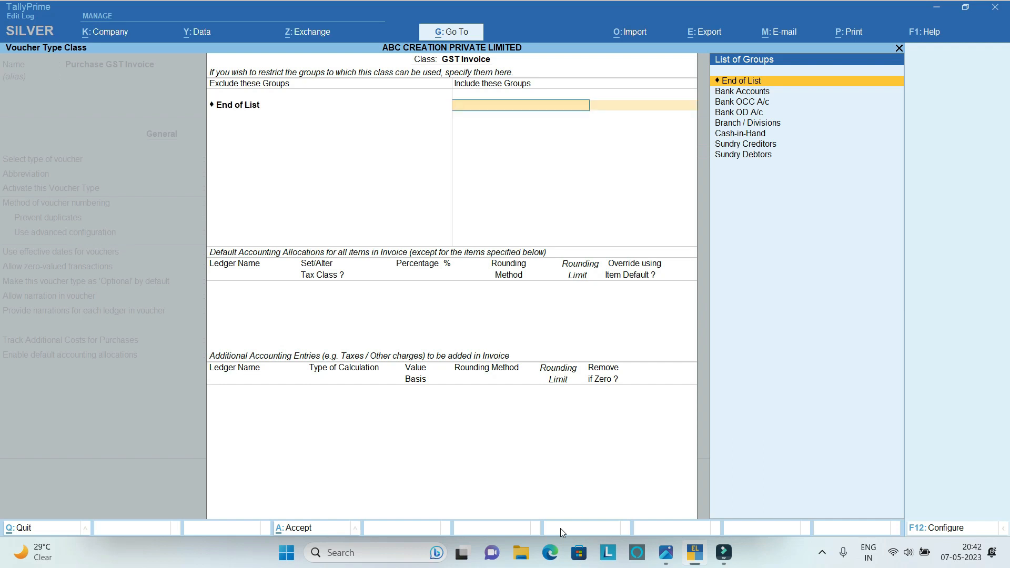
key("Down")
key("Down")
key("Down")
key("Down")
key("Down")
key("Down")
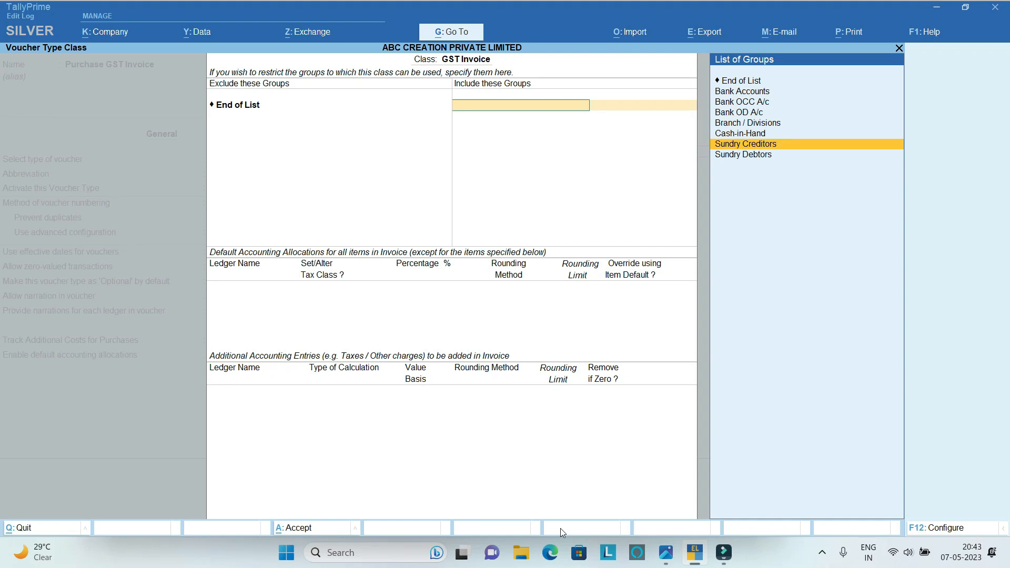
key("Return")
key("Return")
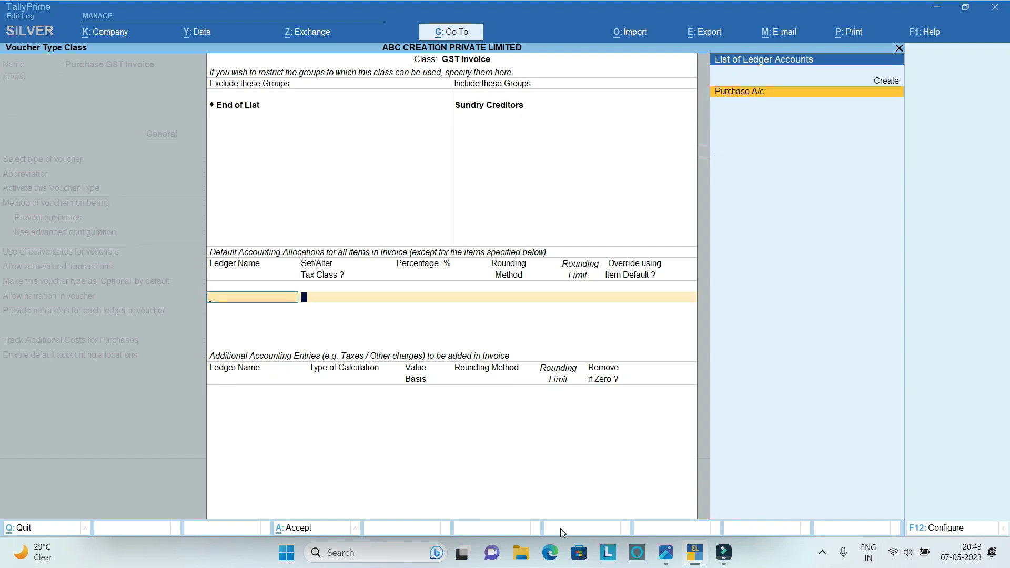
Set Purchase A/c as the class's default accounting allocation at 100 %, with tax class alteration and item default override set to No.
key("Return")
key("Return")
key("Return")
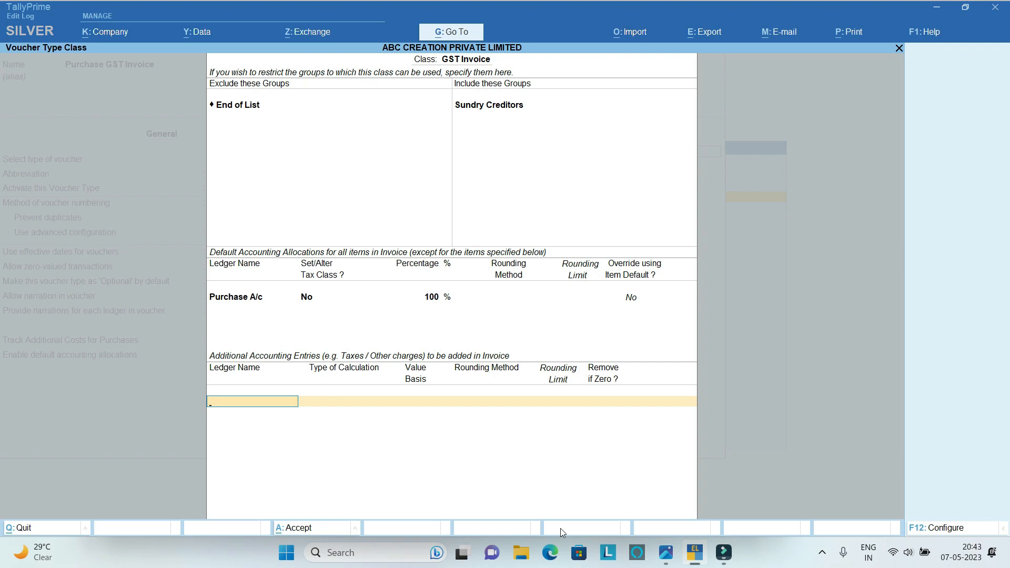
Add Input IGST A/c to the class's additional accounting entries, with Remove if Zero set to Yes.
type("I")
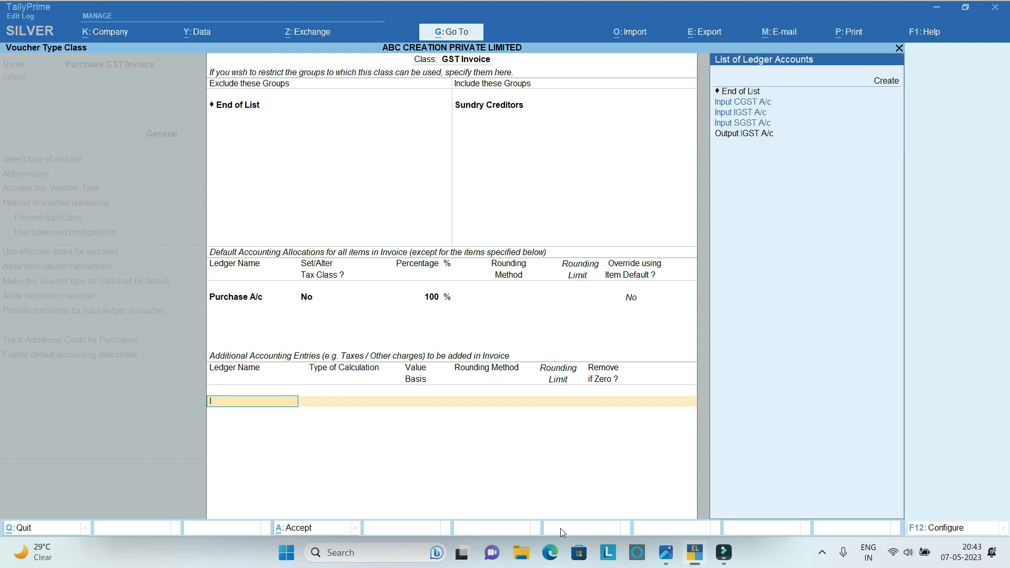
key("Down")
key("Down")
key("Down")
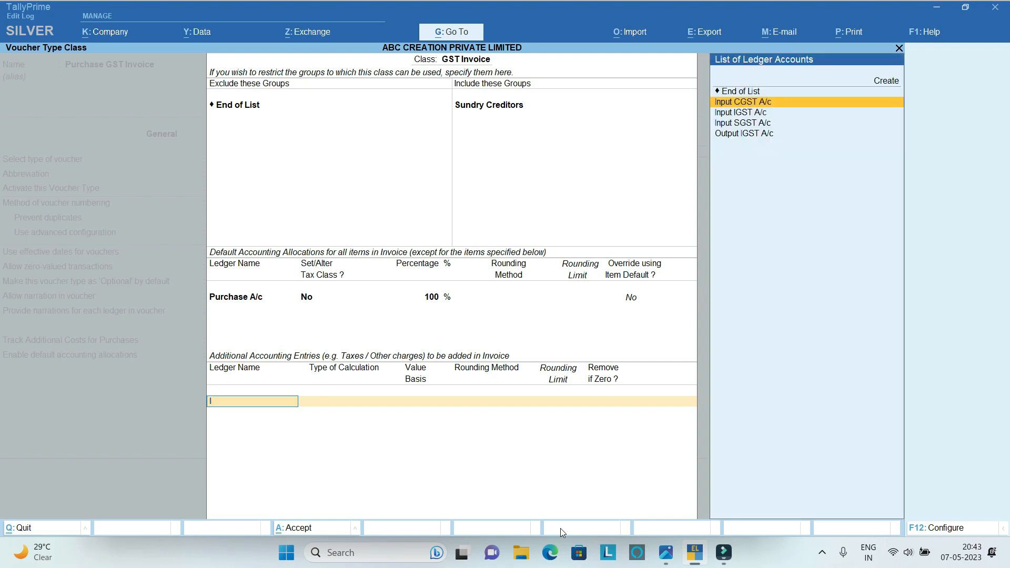
key("Up")
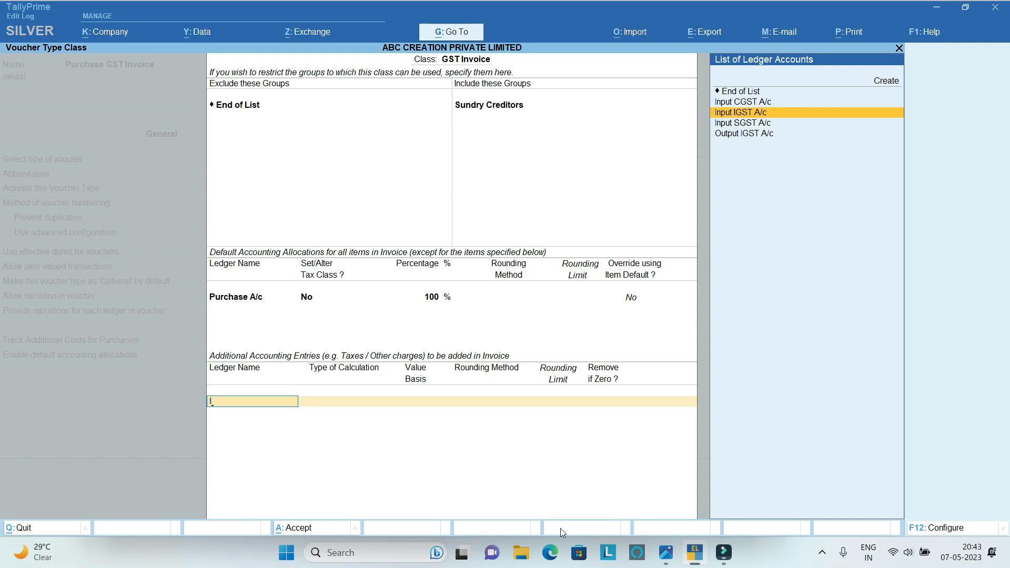
key("Return")
key("Return")
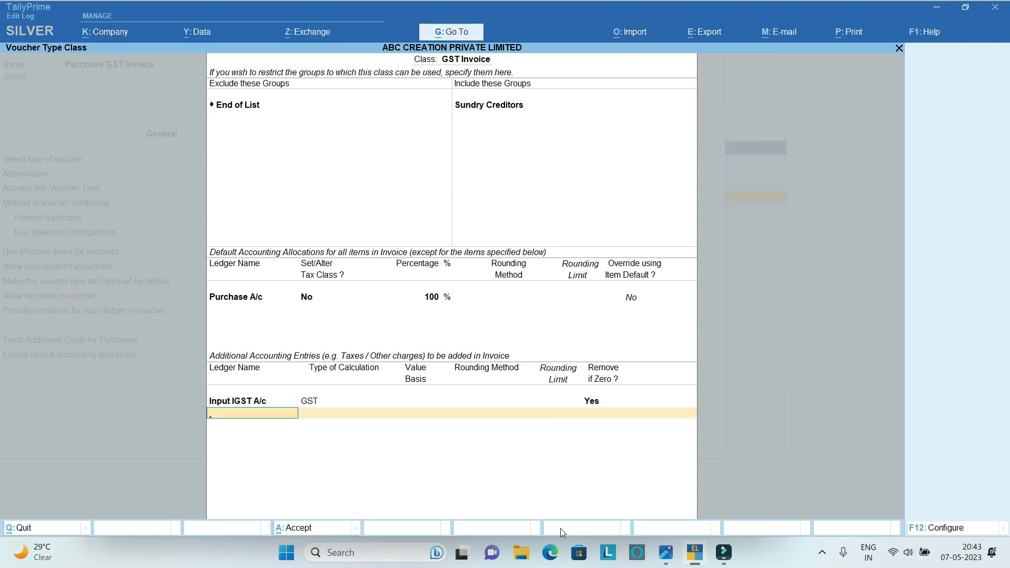
Add Input CGST A/c and Input SGST A/c as additional accounting entries, both with Remove if Zero set to Yes.
type("In")
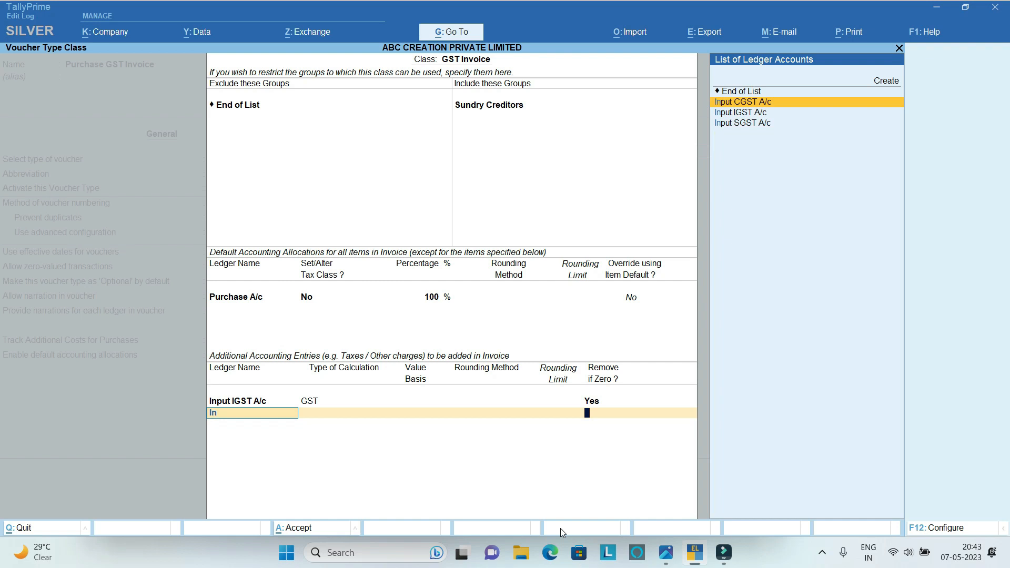
key("Return")
key("Return")
type("In")
key("Down")
key("Down")
key("Return")
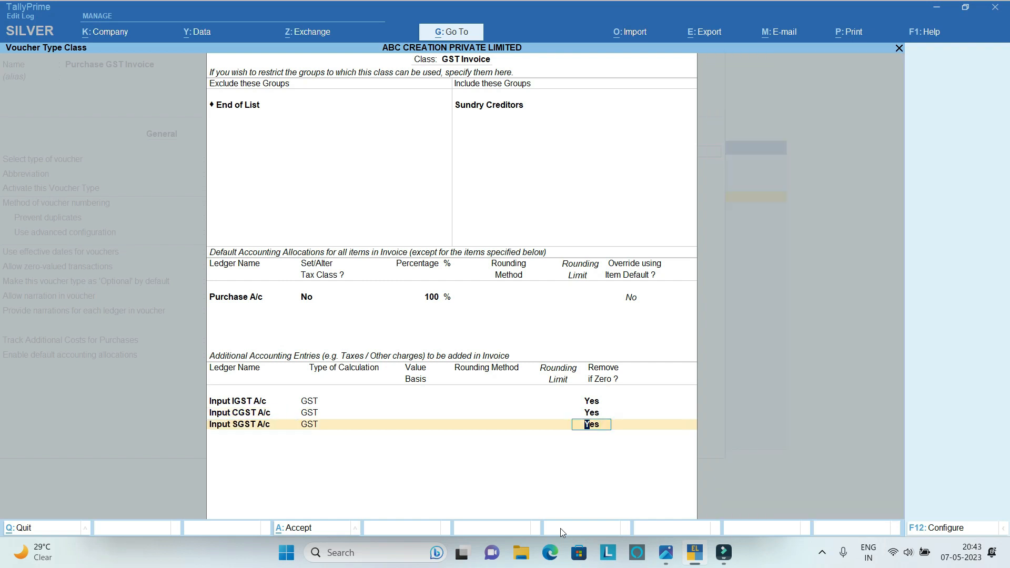
key("Return")
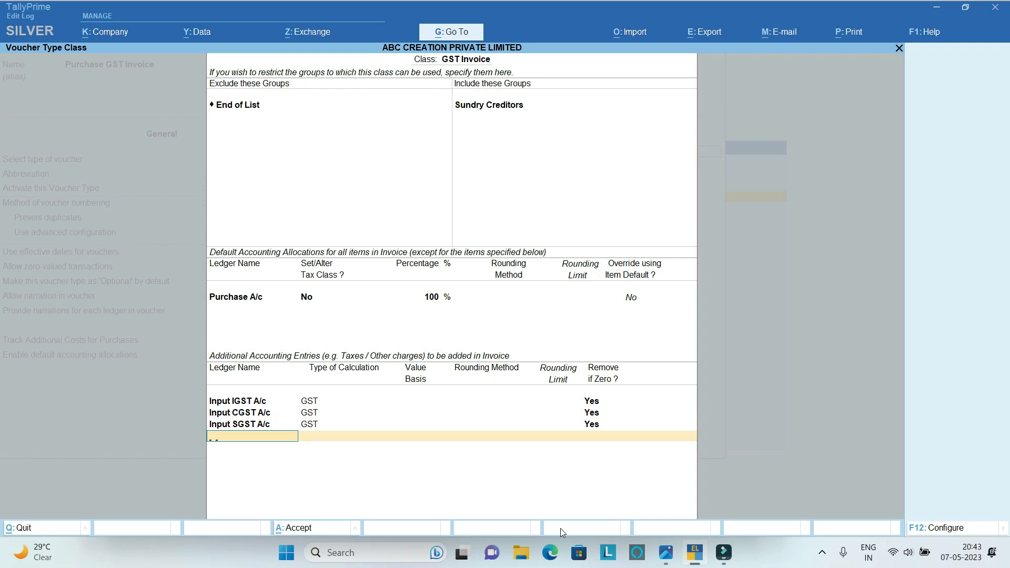
Add Round Off as an additional entry calculated As User Defined Value, with Remove if Zero set to Yes.
type("R")
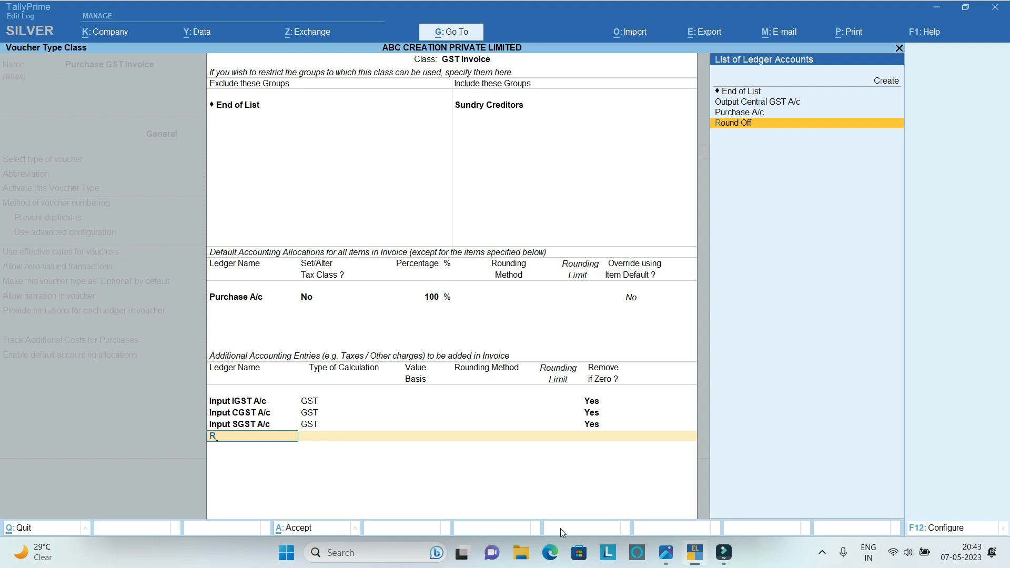
key("Return")
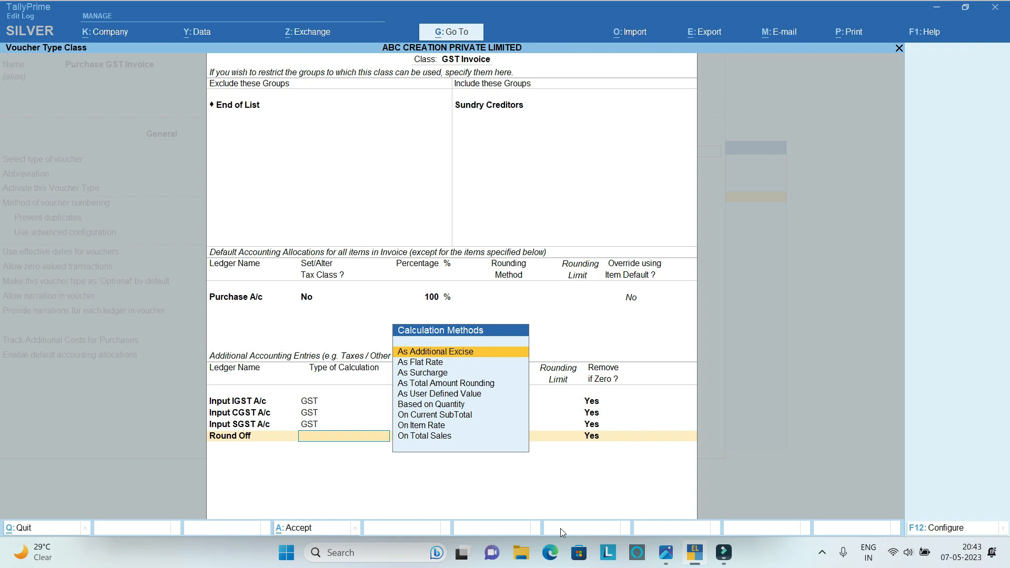
key("Down")
key("Down")
key("Down")
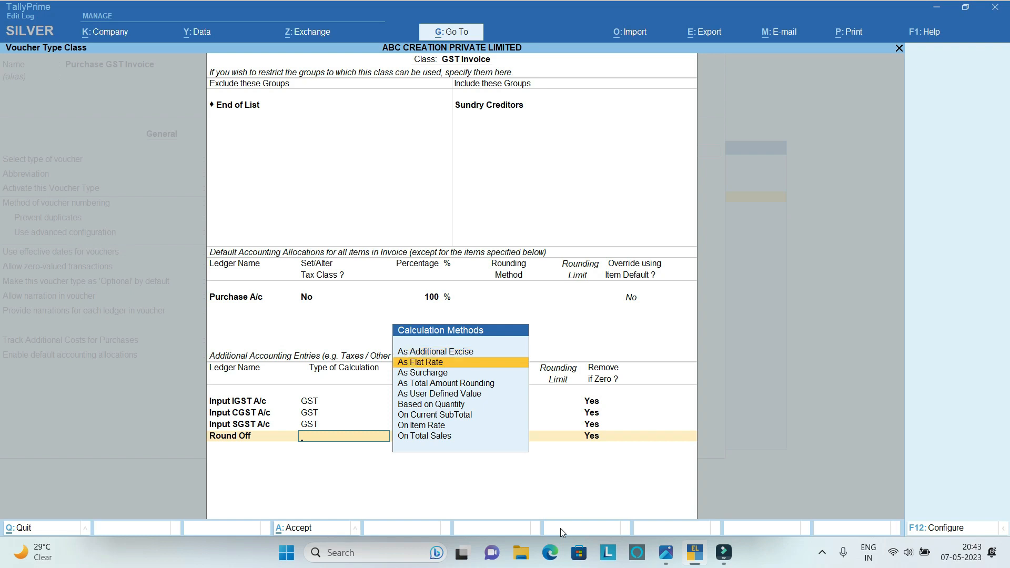
key("Down")
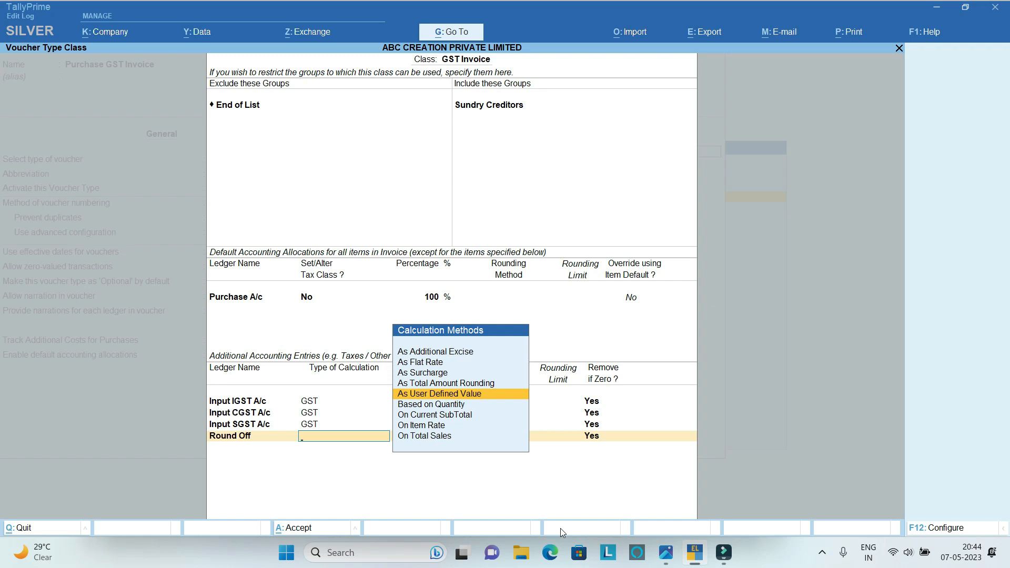
key("Return")
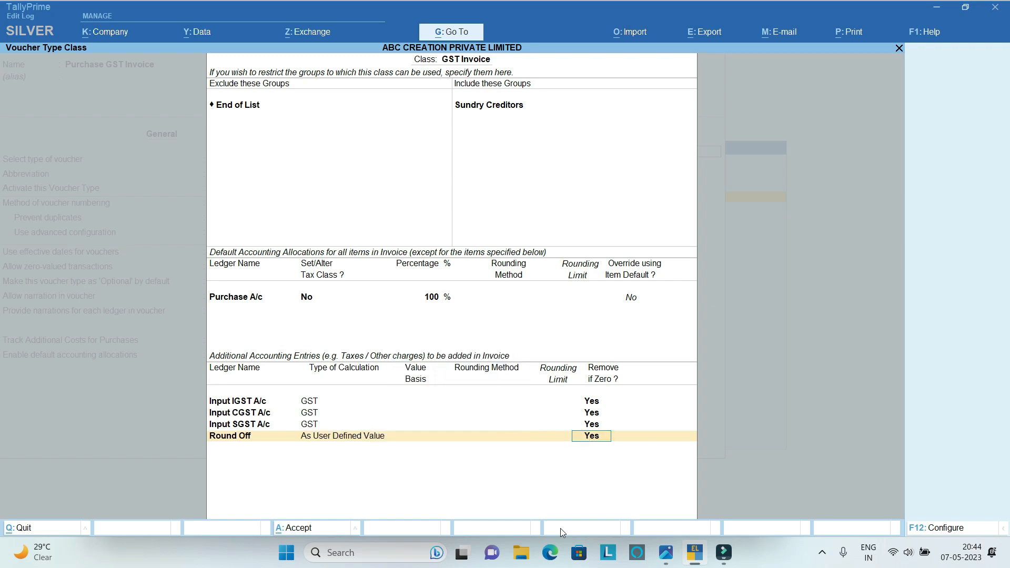
key("Return")
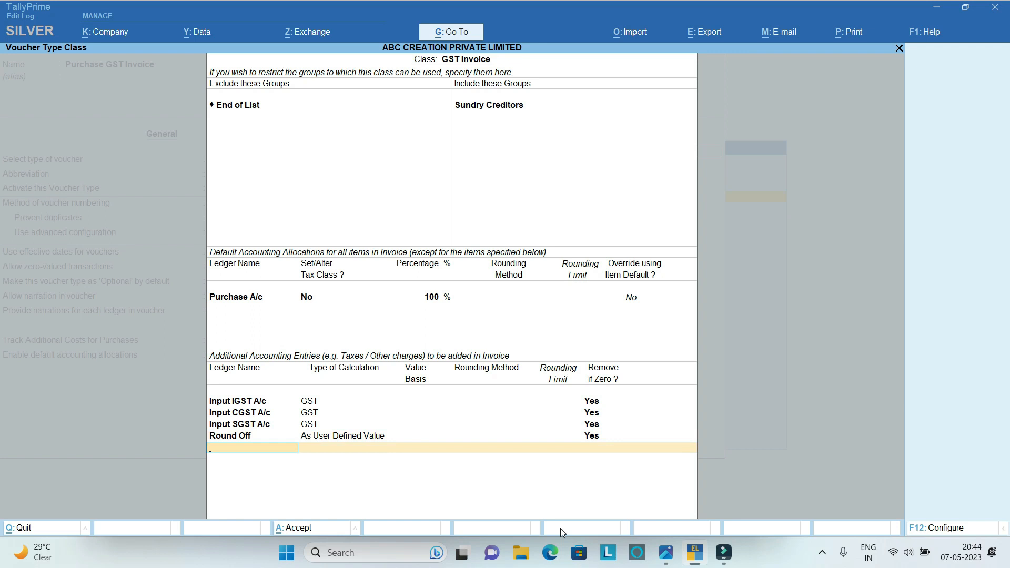
Finish the GST Invoice class and save the Purchase GST Invoice voucher type, leaving voucher type creation.
key("Return")
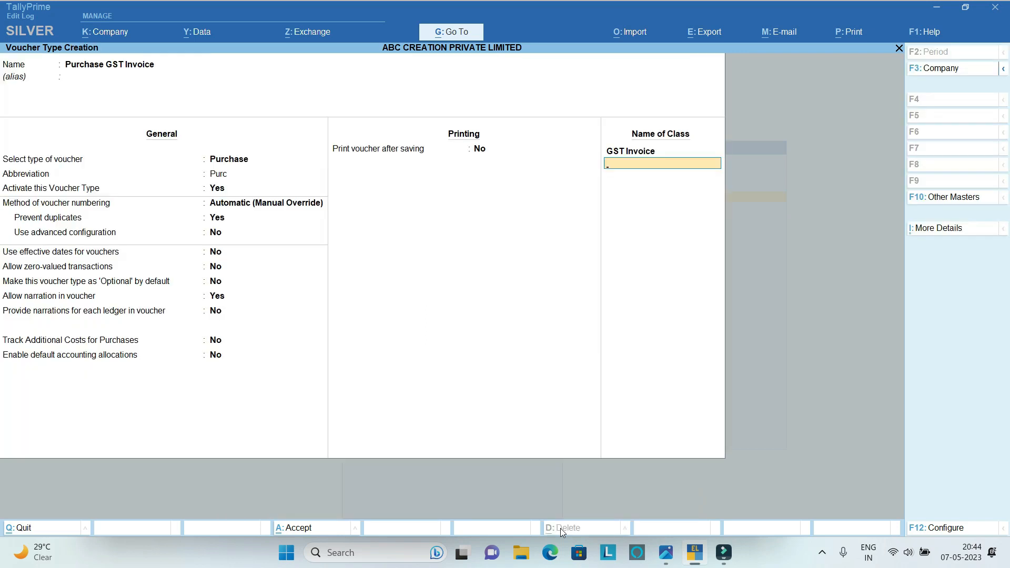
key("Return")
key("Return")
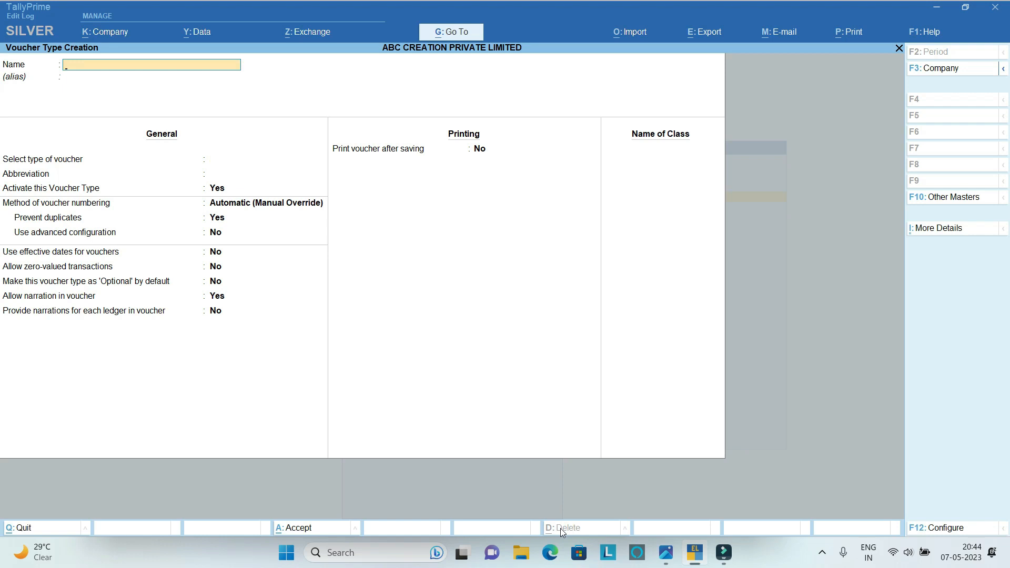
key("Escape")
Start a new Unit master and switch to the Photos window with sample bill.png to consult the billed units.
key("Down")
key("Down")
key("Up")
key("Up")
key("Return")
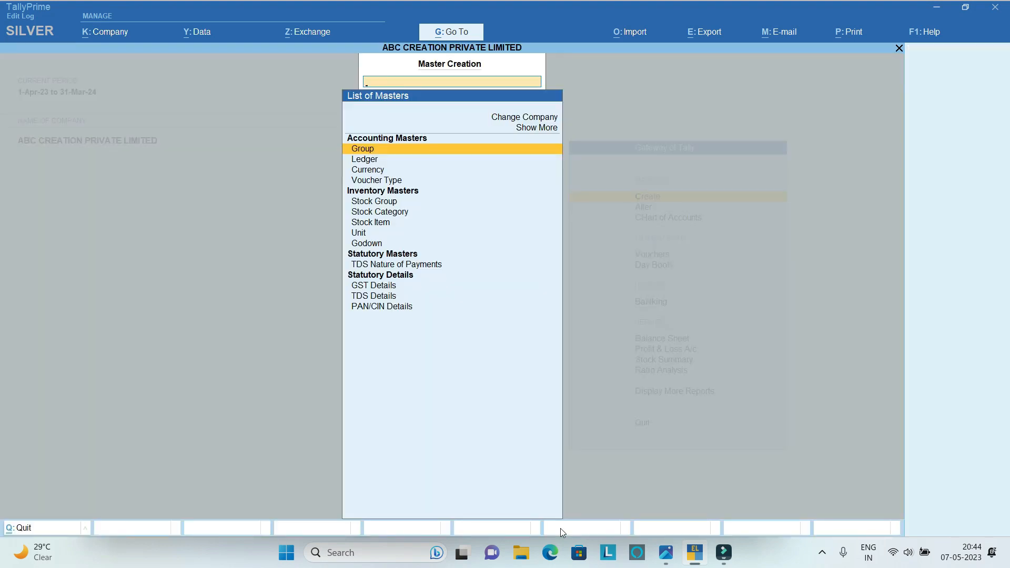
key("Down")
key("Down")
key("Down")
key("Down")
key("Down")
key("Down")
key("Down")
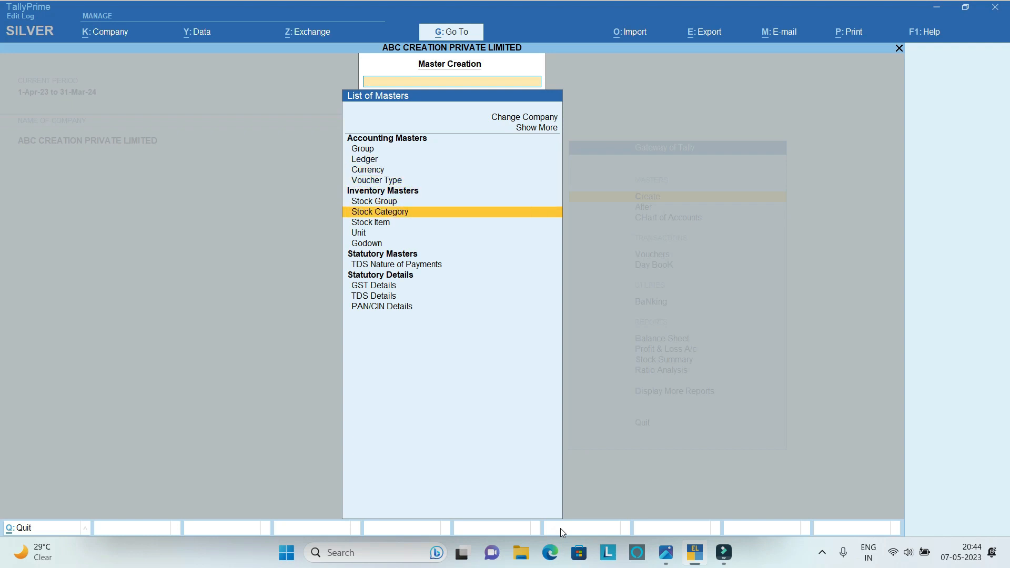
key("Return")
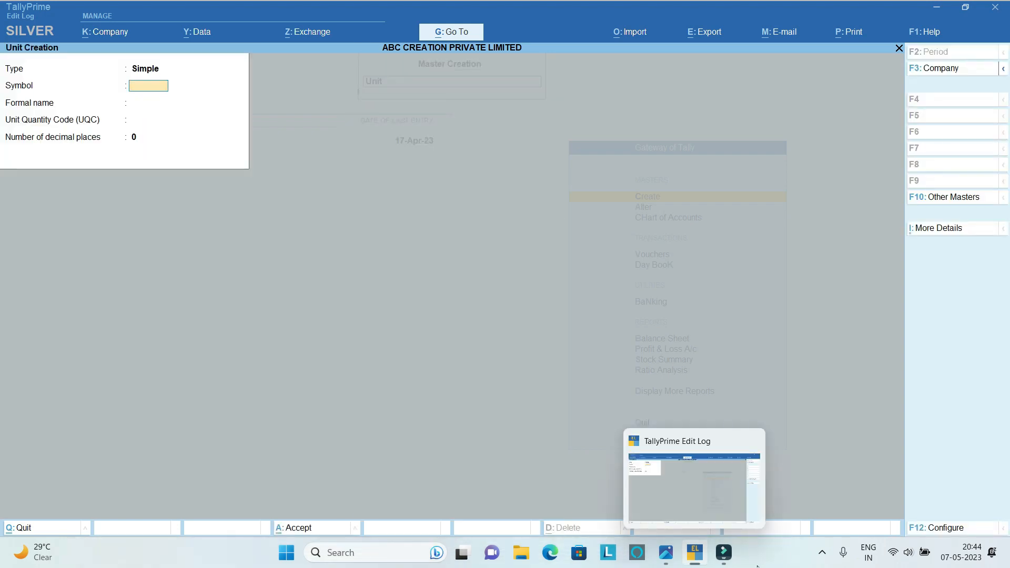
left_click(666, 553)
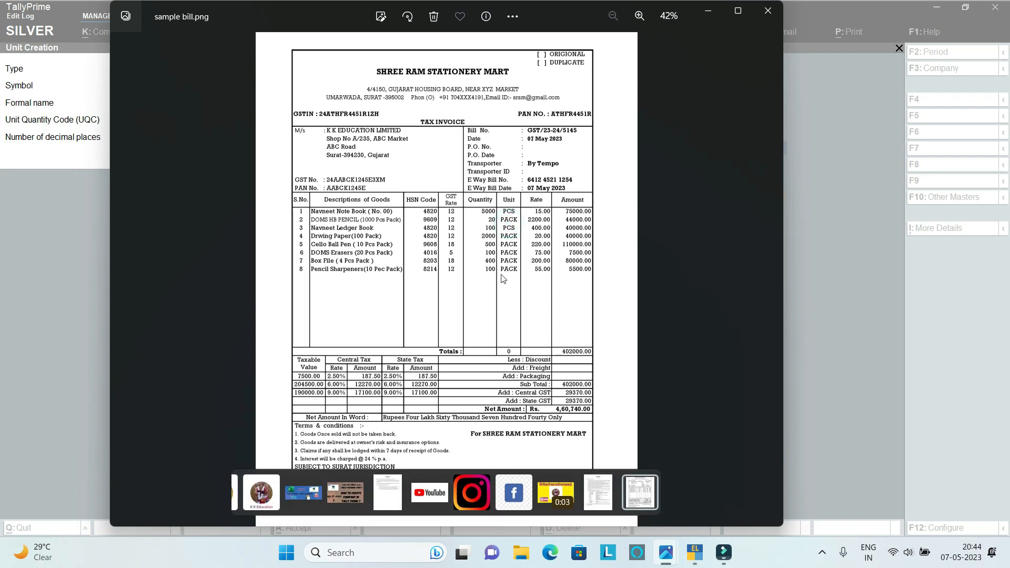
Return to TallyPrime from the sample bill and enter PCS as the new simple unit's symbol.
left_click(509, 214)
left_click(695, 558)
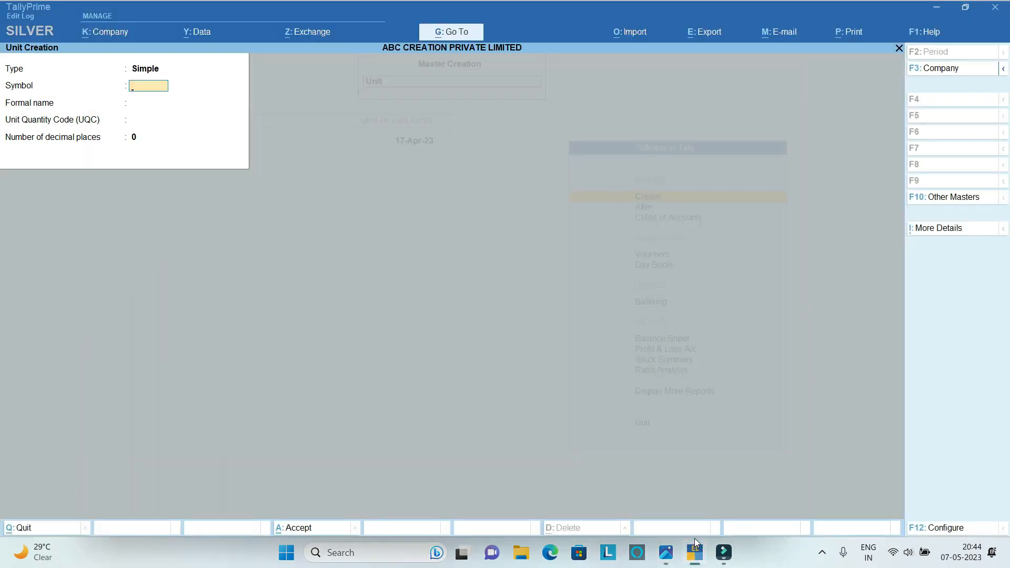
left_click(695, 552)
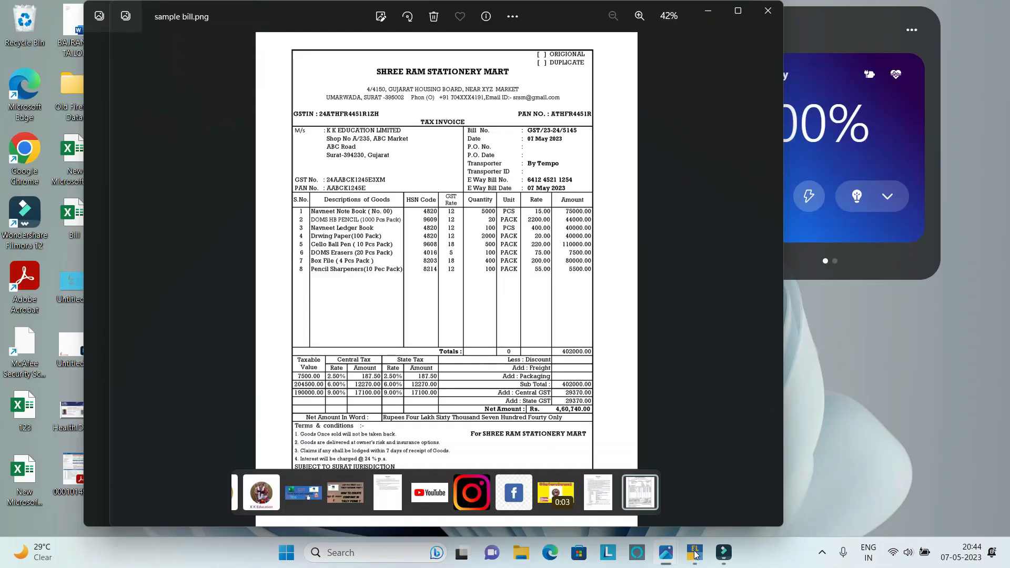
left_click(694, 553)
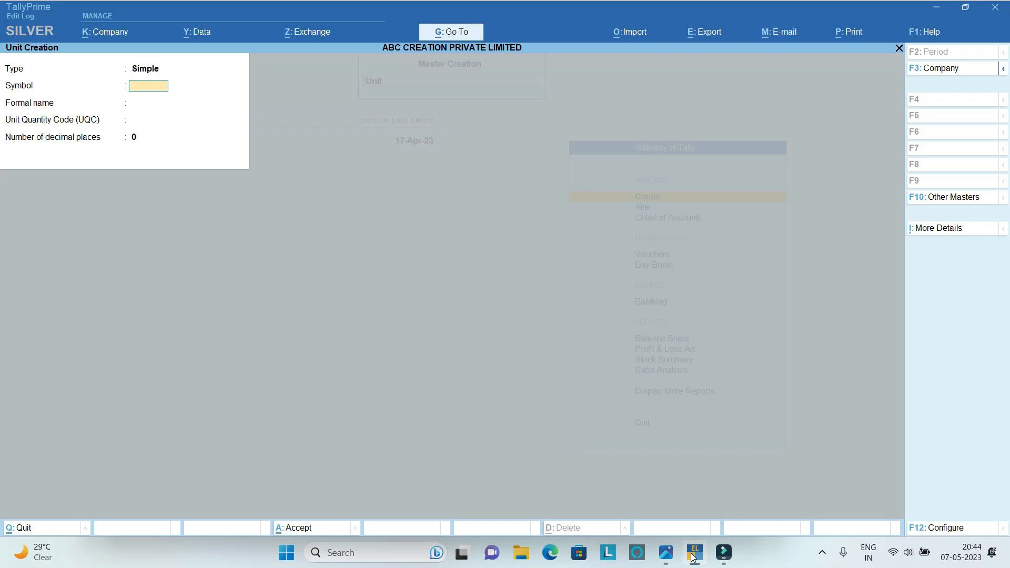
type("pc")
key("BackSpace")
key("BackSpace")
key("BackSpace")
type("PCS")
key("Return")
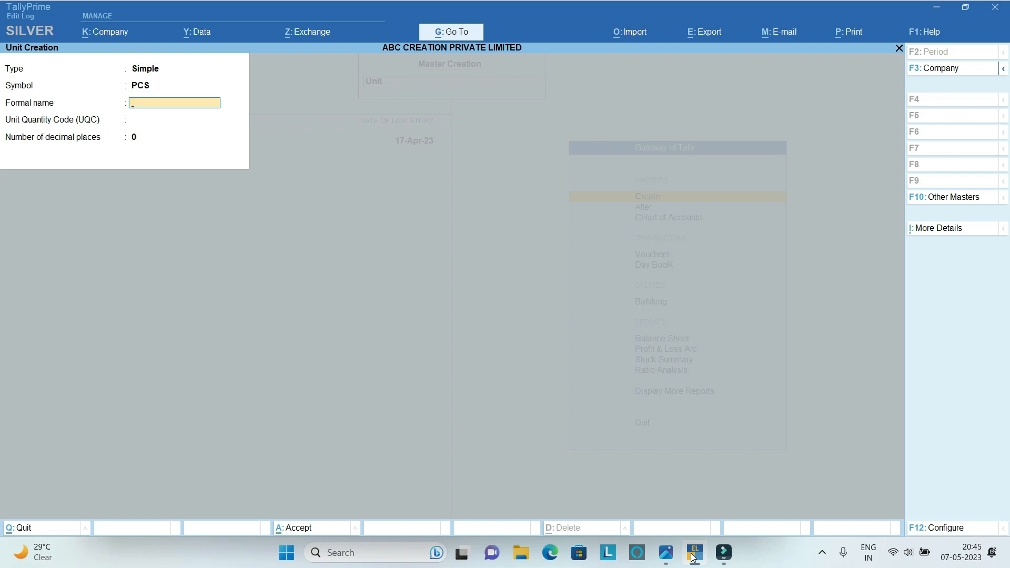
Give the PCS unit the formal name PIECES and the quantity code PCS-PIECES, keep 0 decimal places, and save it.
type("PIECES")
key("Return")
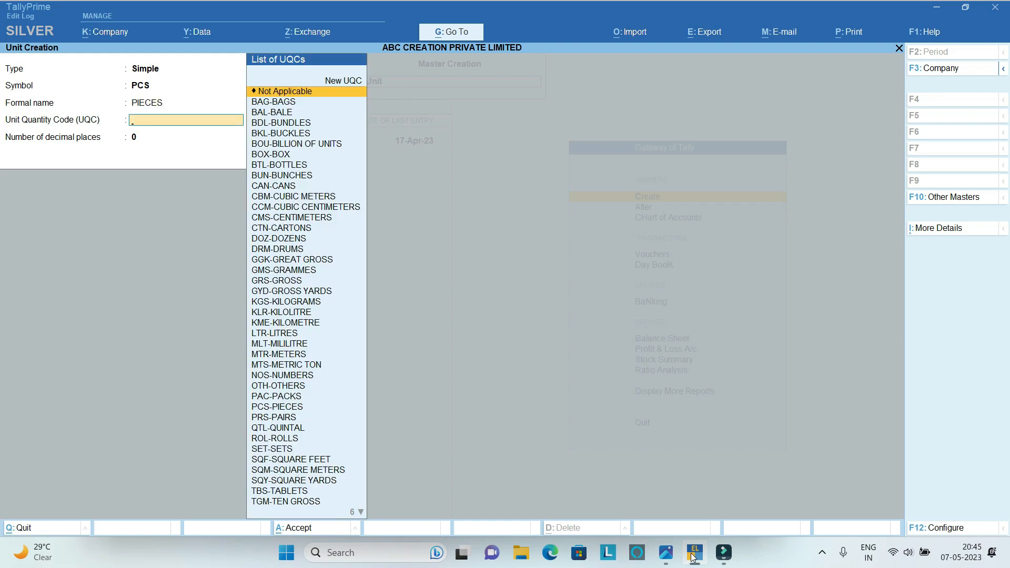
type("PI")
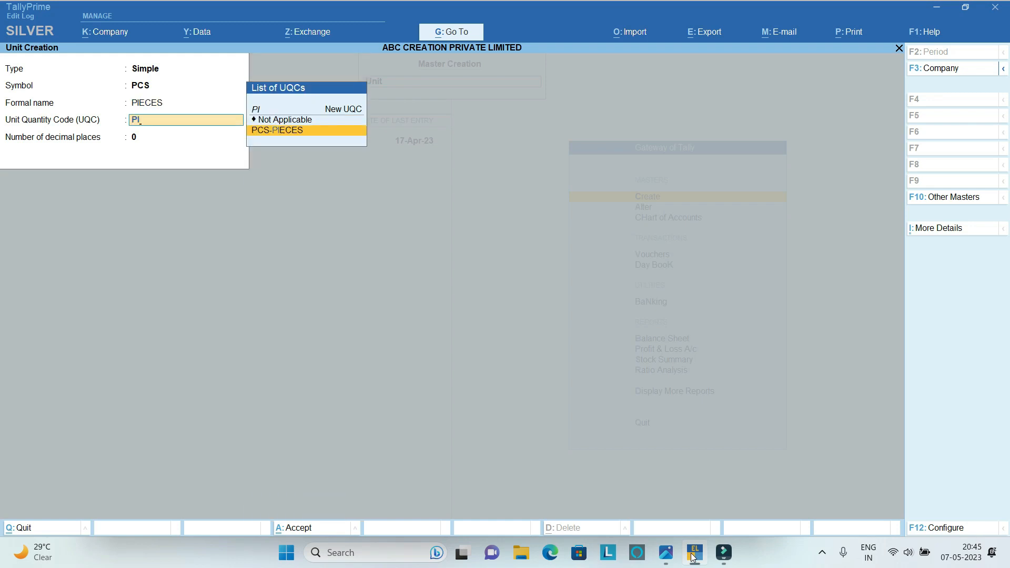
key("Return")
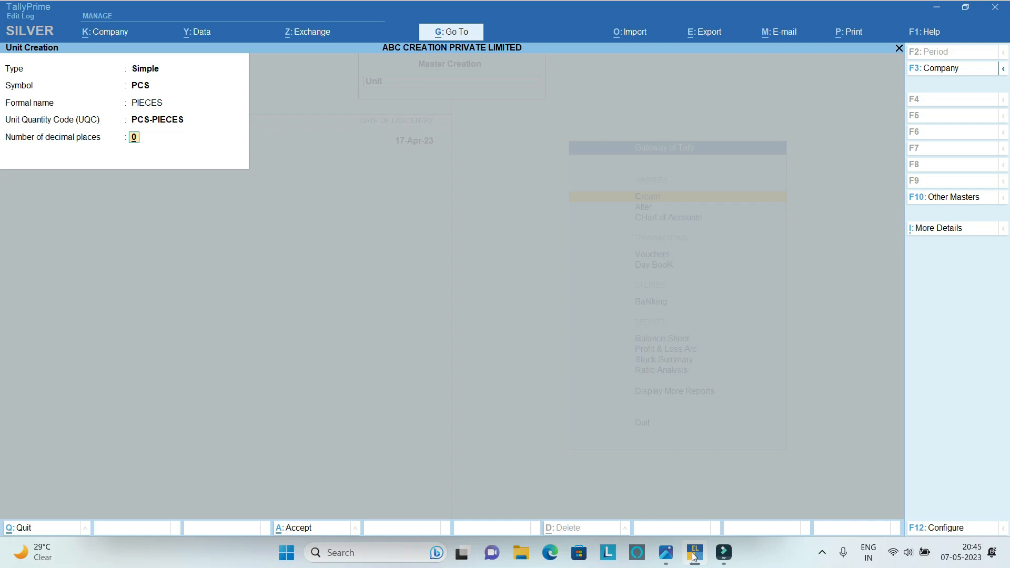
key("Return")
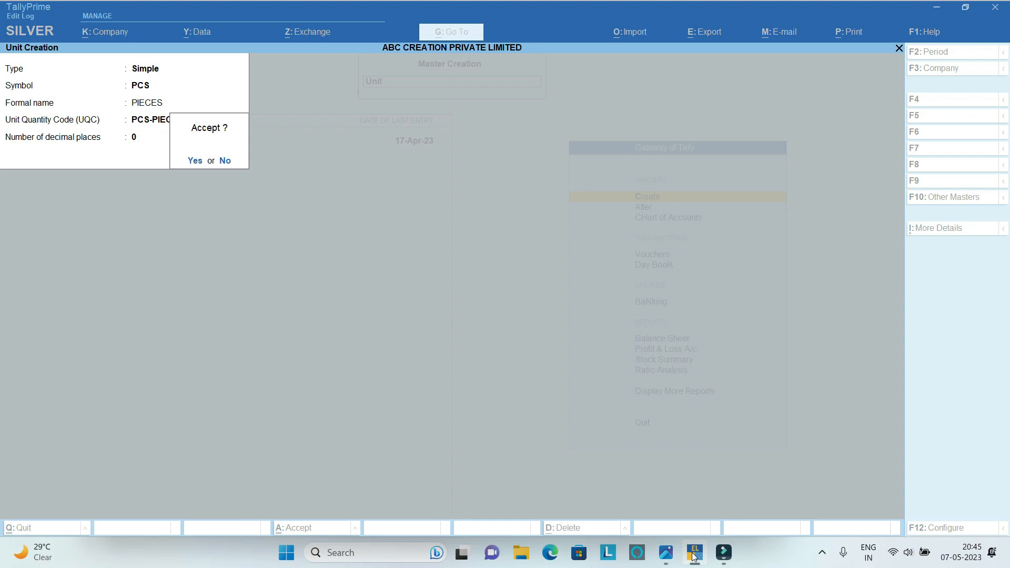
key("Return")
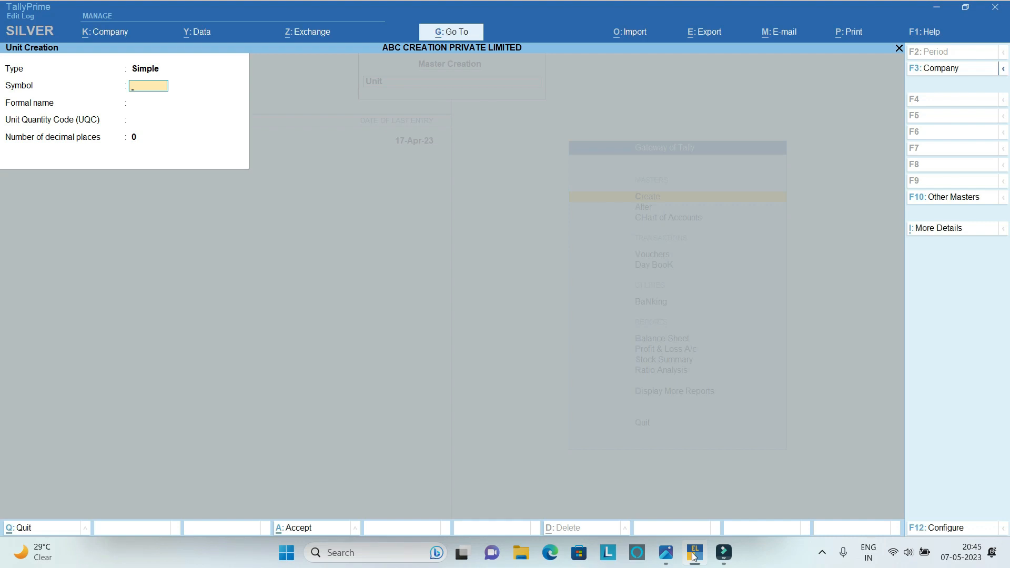
Enter a second simple unit with the symbol PACK and the formal name PACKS.
type("PACK")
key("Return")
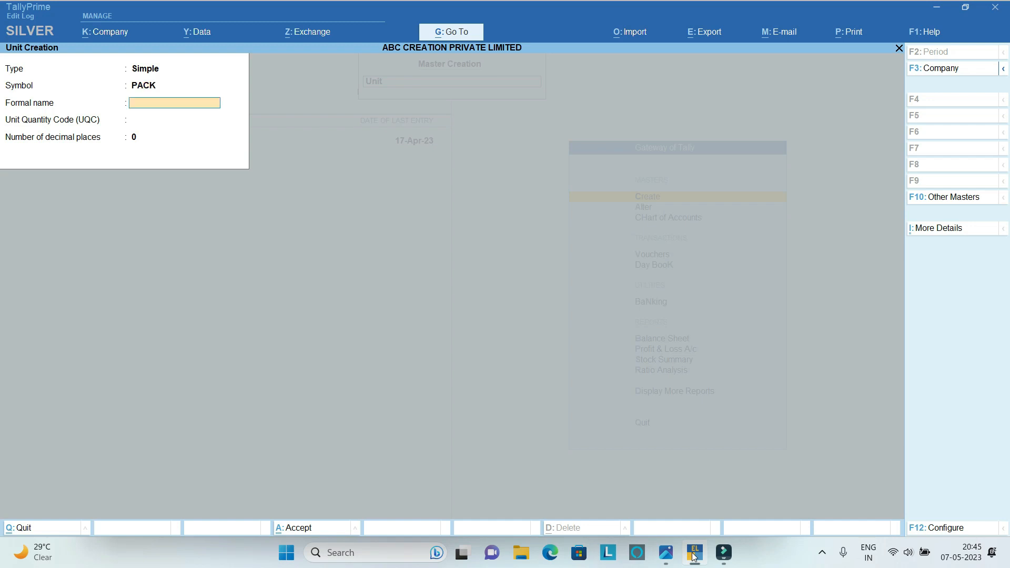
Assign the quantity code PAC-PACKS to the PACK unit with 0 decimal places, save it and leave unit creation.
type("PACKS")
key("Return")
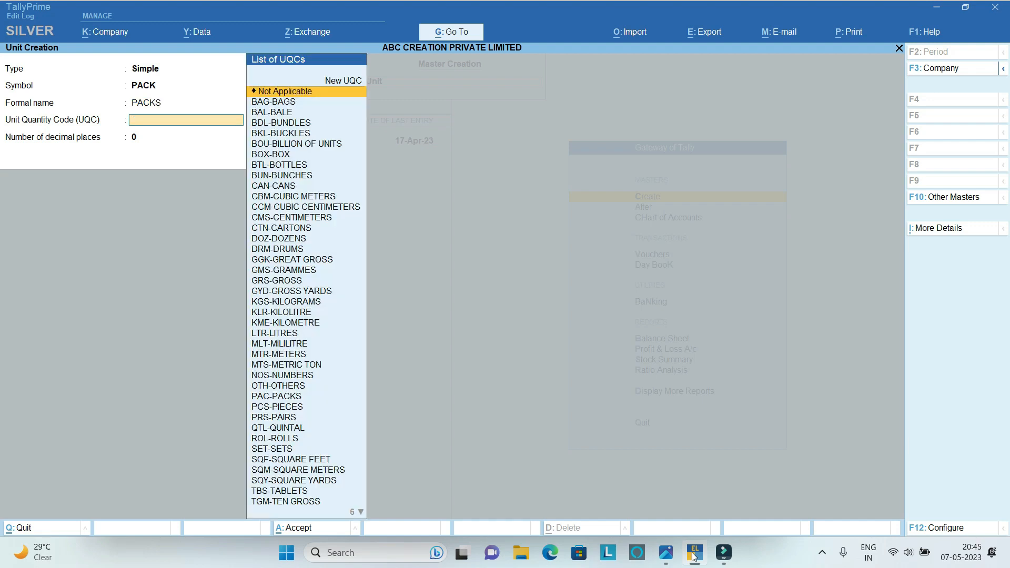
type("P")
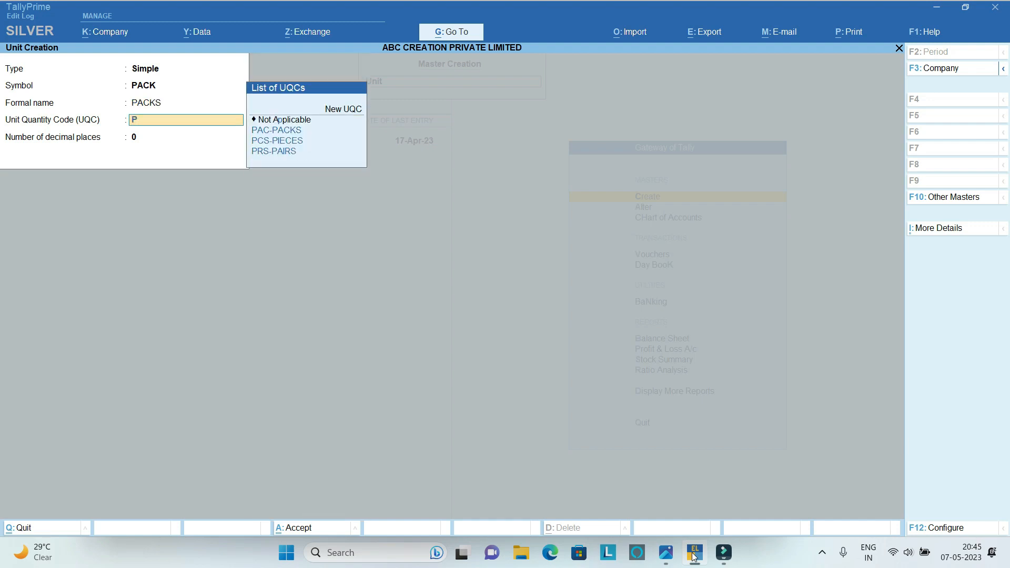
key("Return")
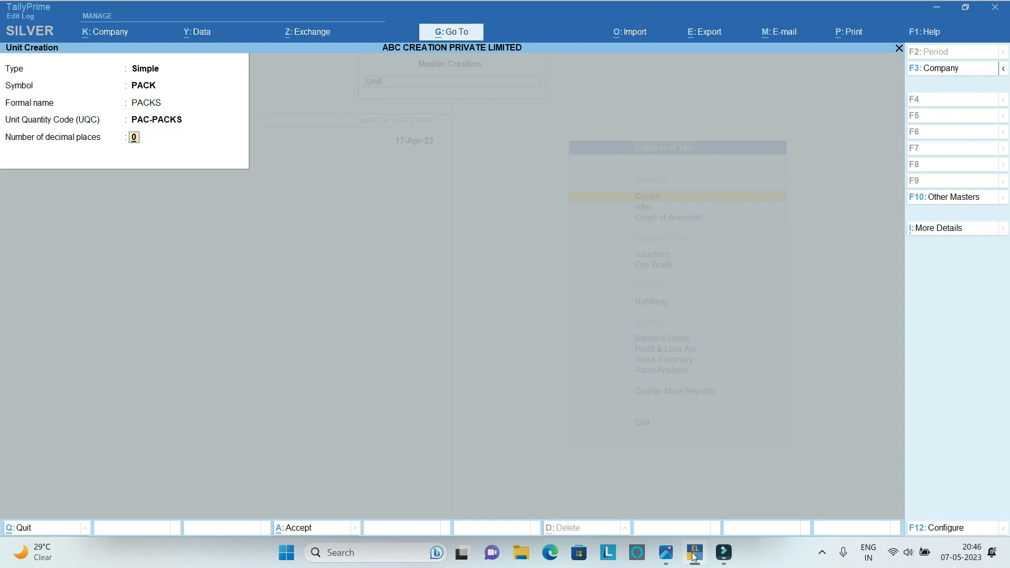
key("Return")
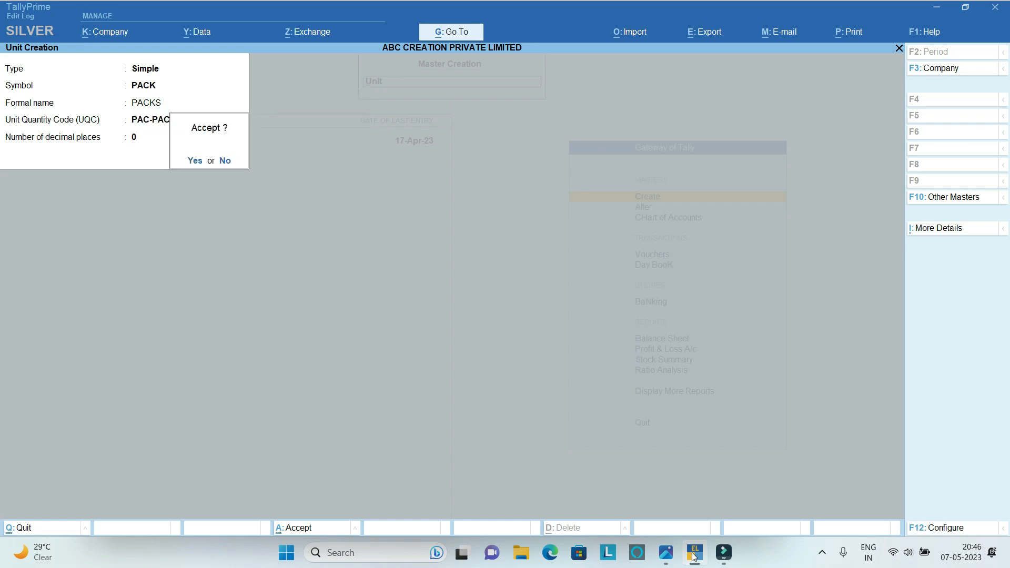
key("Return")
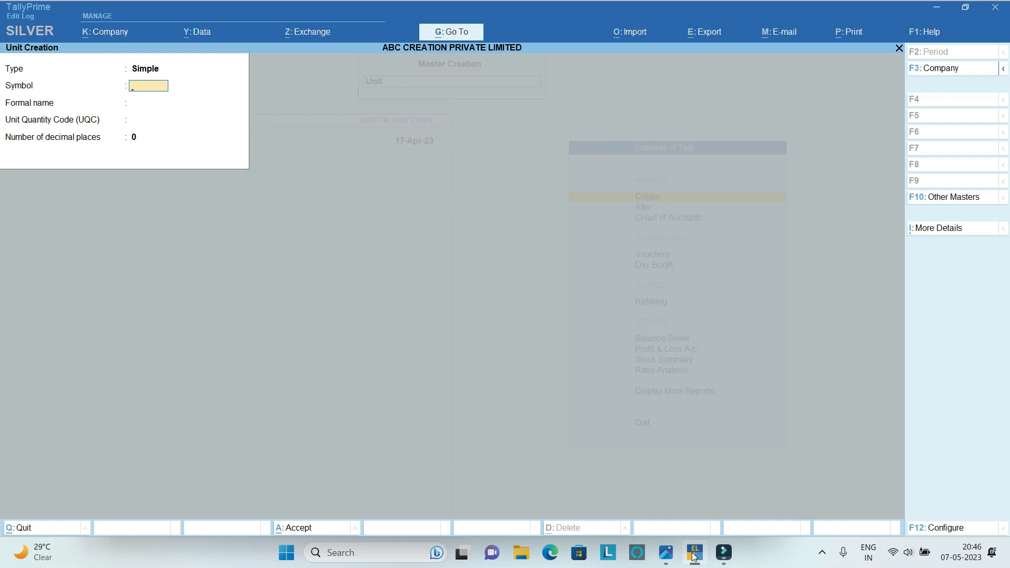
key("Escape")
key("y")
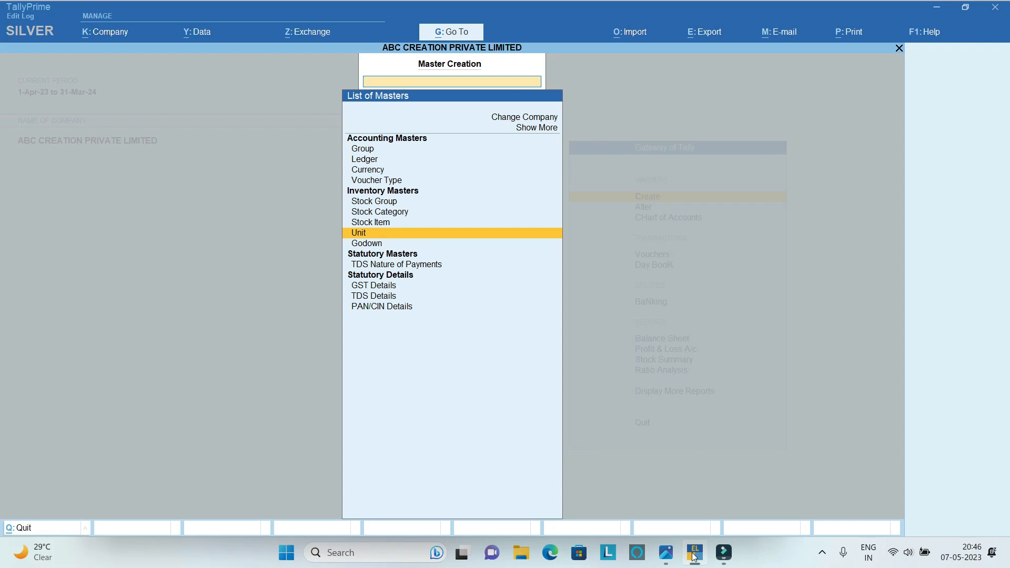
Start a new stock group named NOTEBOOK under Primary, keeping the addition of item quantities set to No.
key("Up")
key("Up")
key("Up")
key("Down")
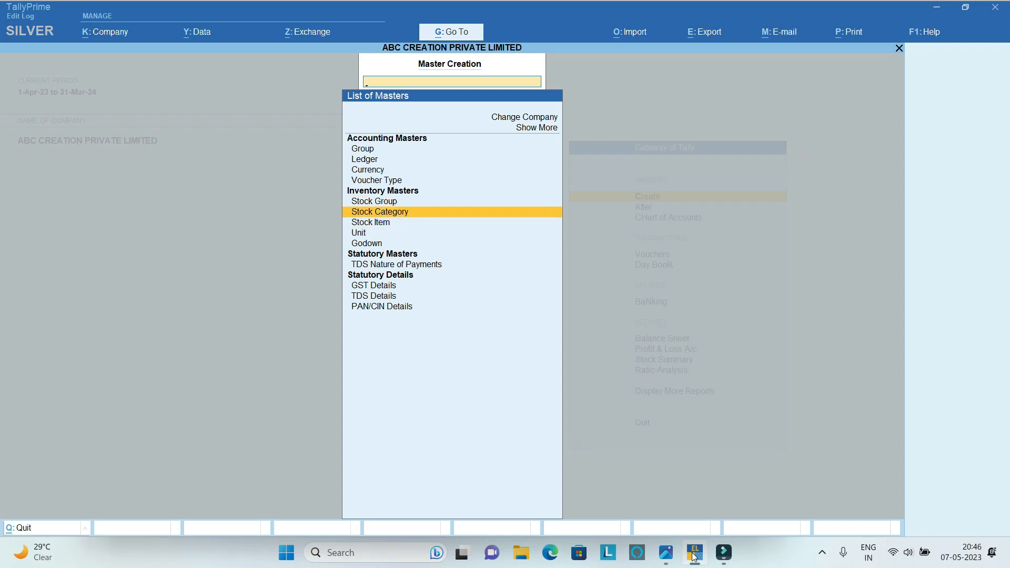
key("Up")
key("Return")
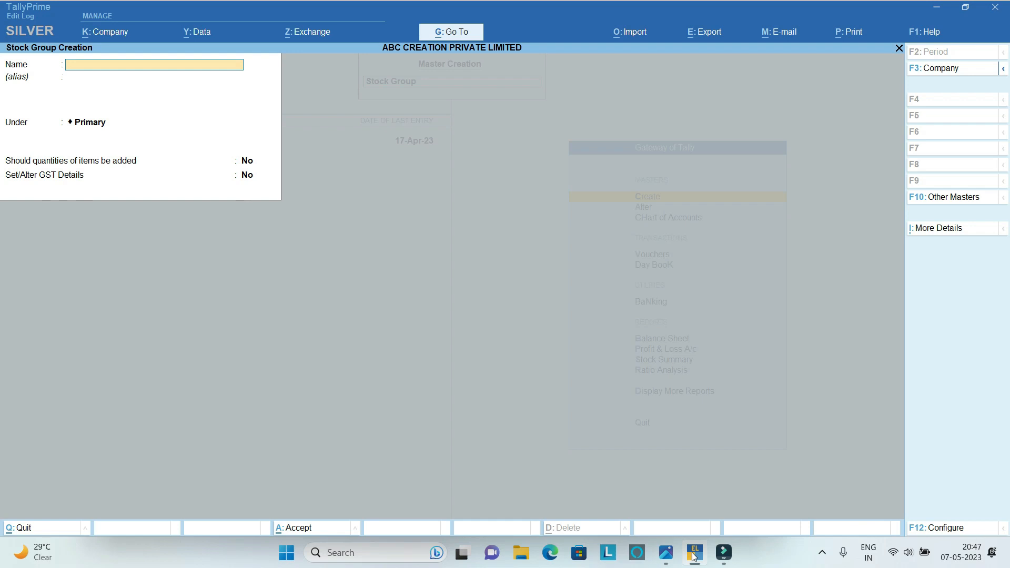
type("NOTEBOOK")
key("Return")
key("Return")
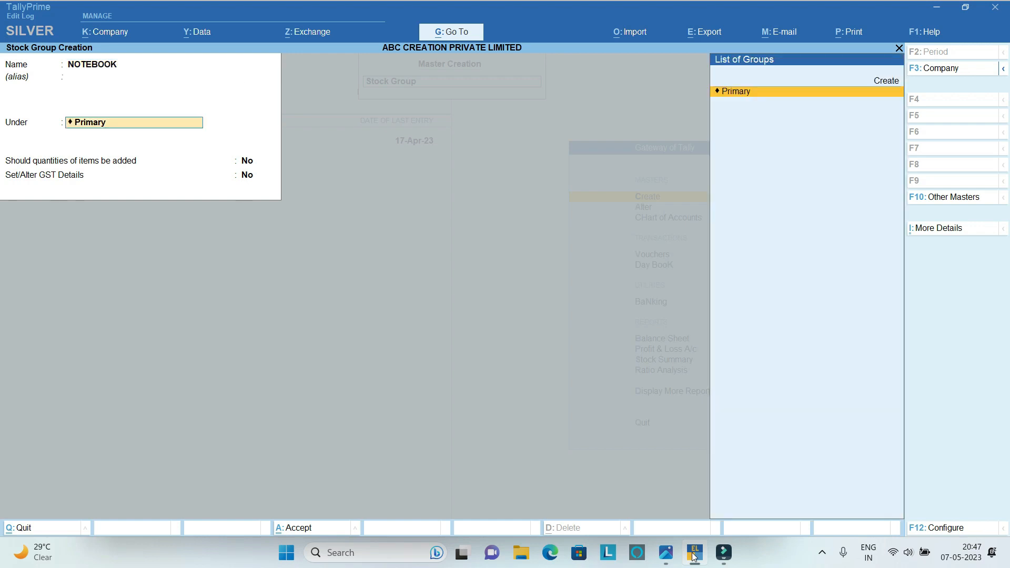
key("Return")
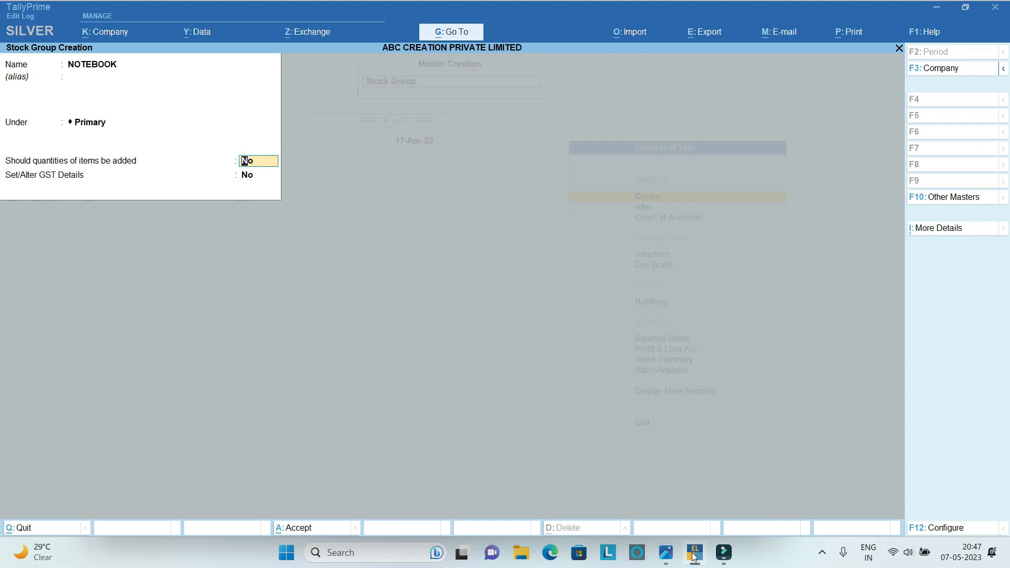
key("Return")
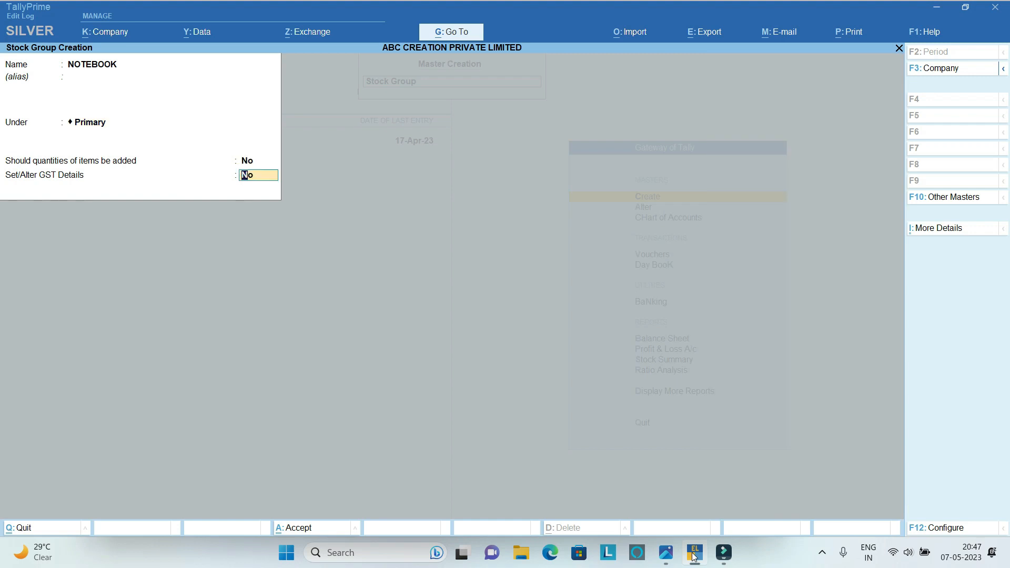
Enable GST details for the NOTEBOOK stock group and set its taxability to Taxable.
type("Y")
key("Return")
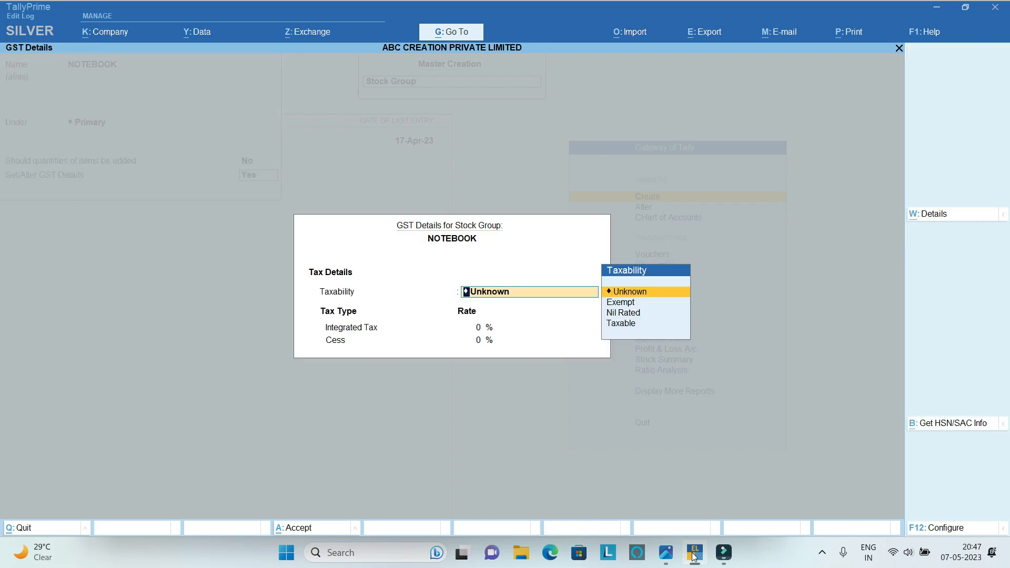
key("Down")
key("Down")
key("Down")
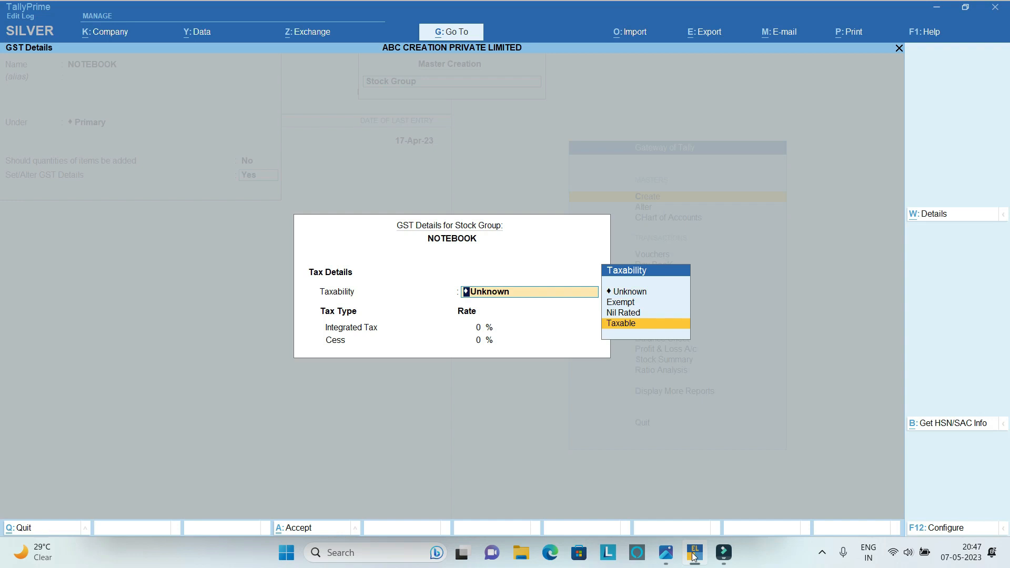
key("Return")
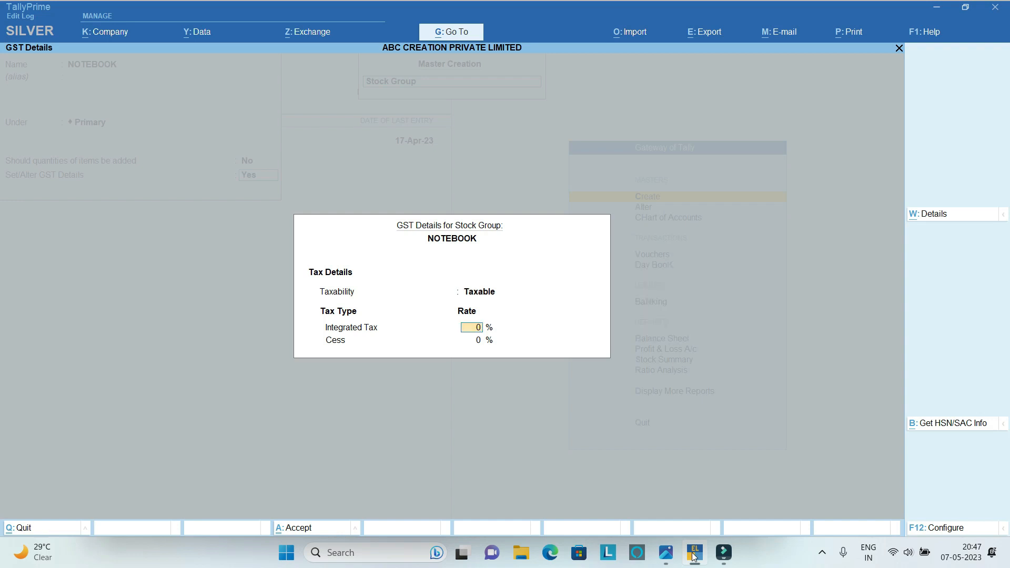
Check the notebook GST rate on the sample bill, set NOTEBOOK's integrated tax to 12% and save the stock group.
key("alt+Tab")
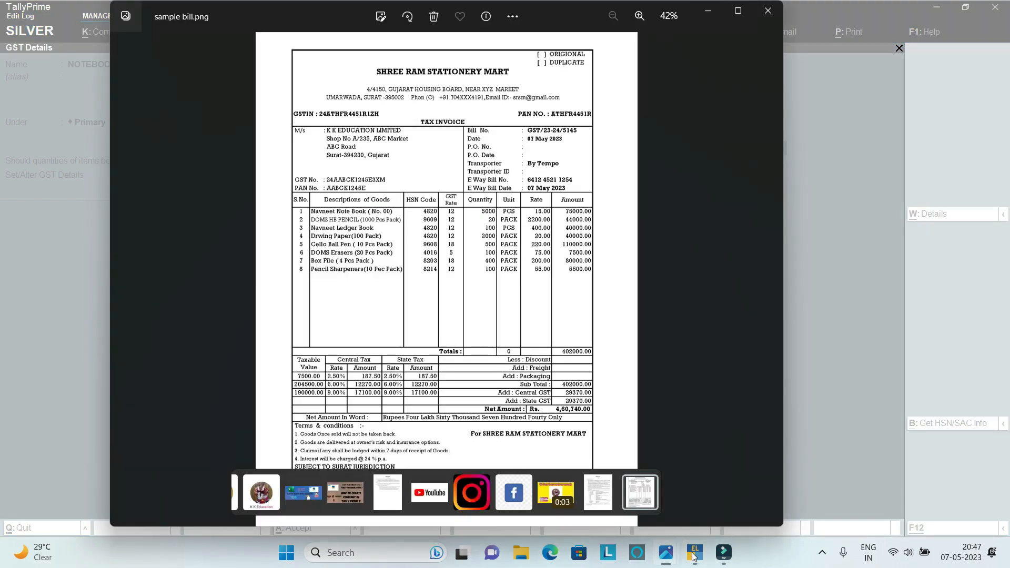
key("alt+Tab")
type("12")
key("Return")
key("Return")
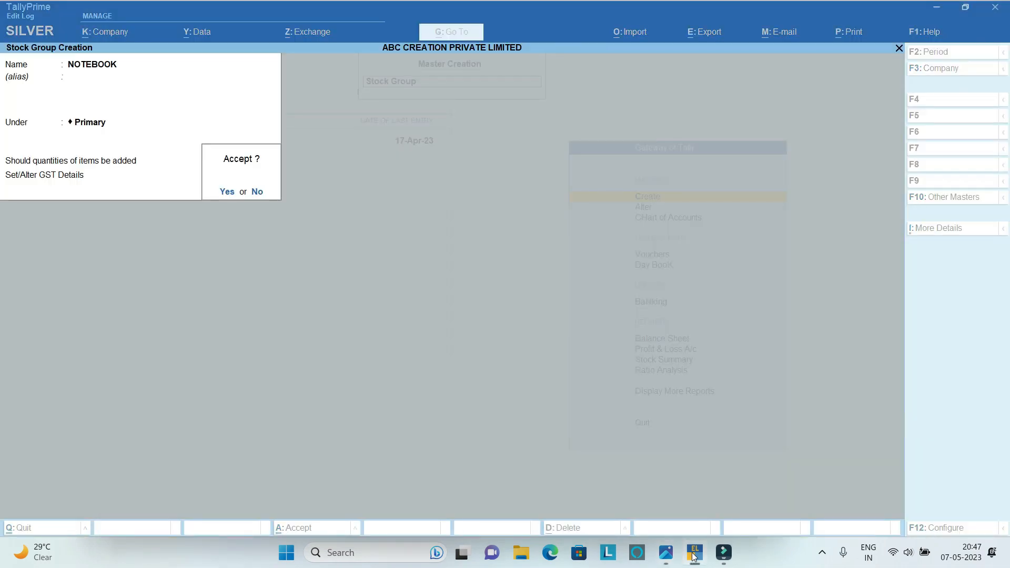
key("Return")
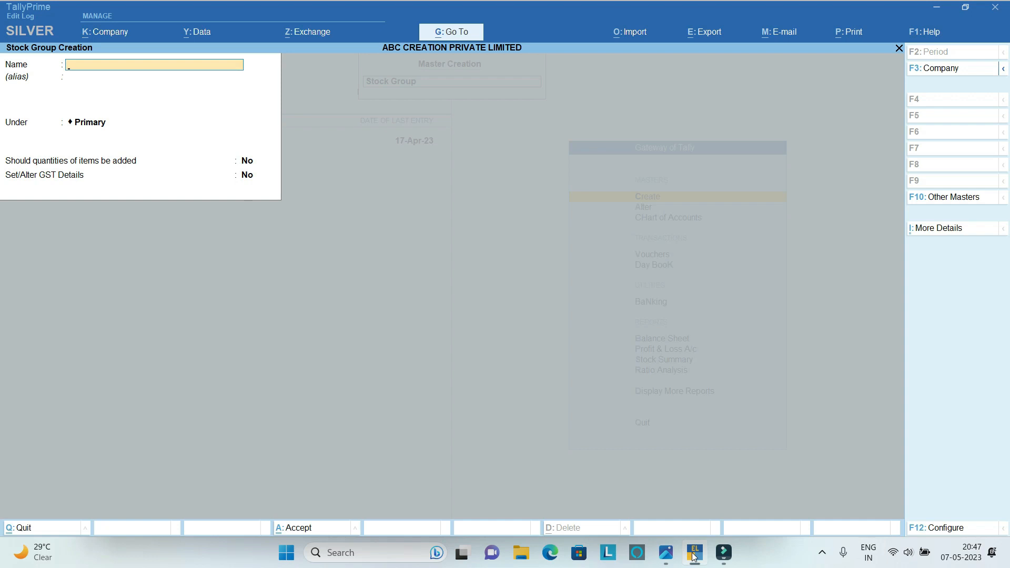
Consult the sample bill's items and enter a stock group named BALL PEN under Primary, without adding item quantities.
key("alt+Tab")
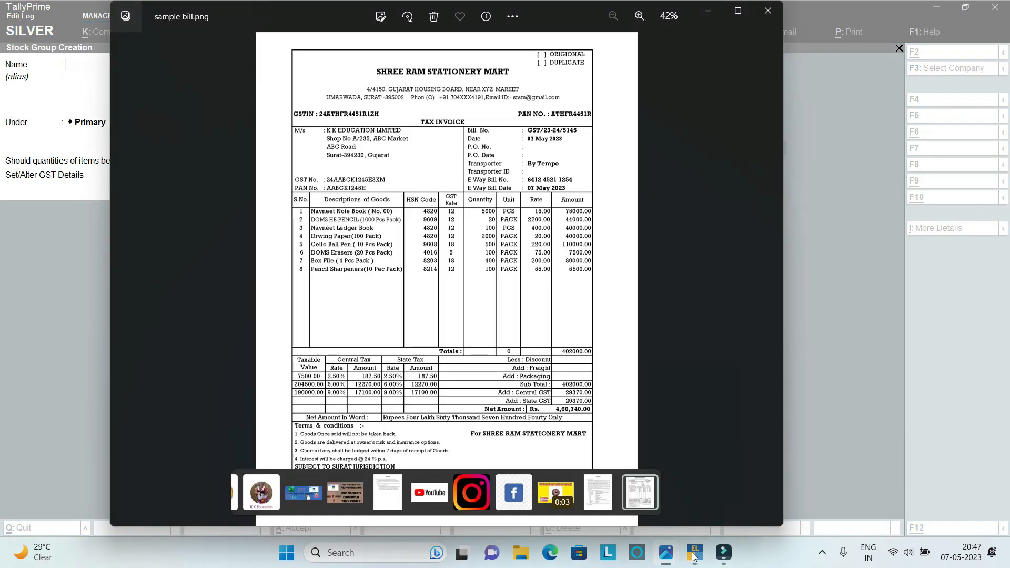
left_click(693, 553)
type("BALL PEM")
key("BackSpace")
type("N")
key("Return")
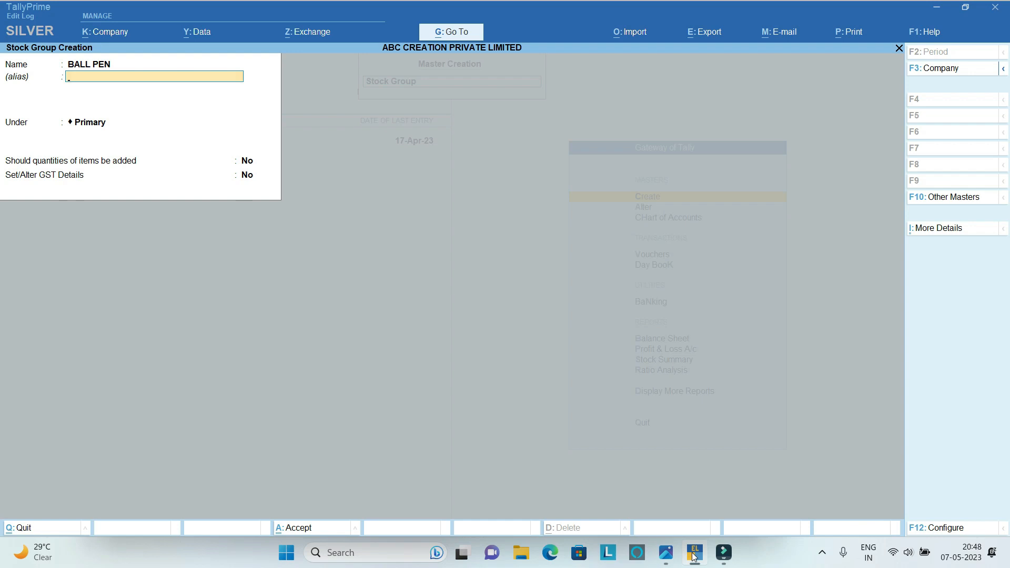
key("Return")
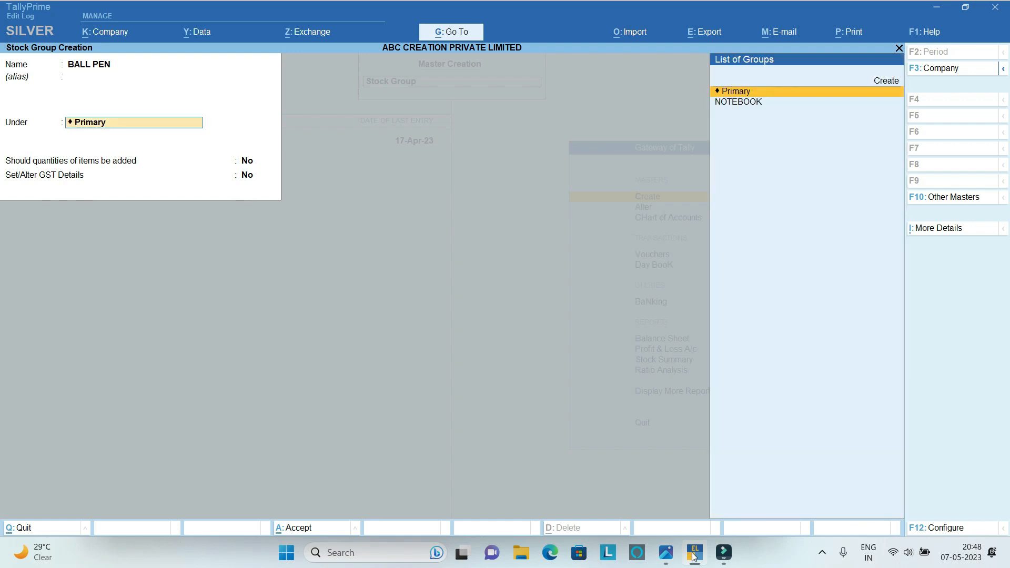
key("Return")
Enable GST details for the BALL PEN stock group and set its taxability to Taxable.
key("Return")
type("y")
key("Return")
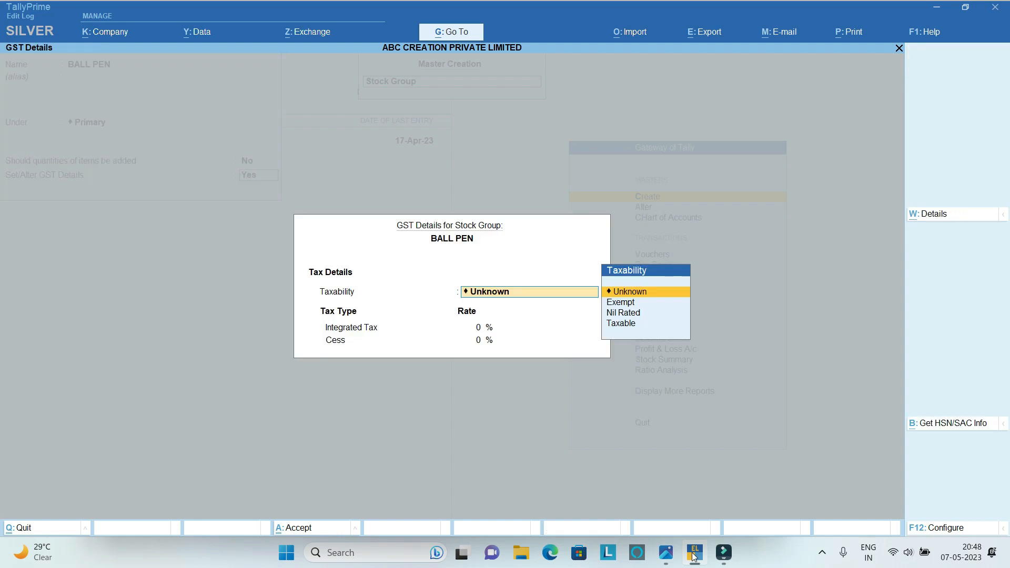
key("Down")
key("Down")
key("Down")
key("Return")
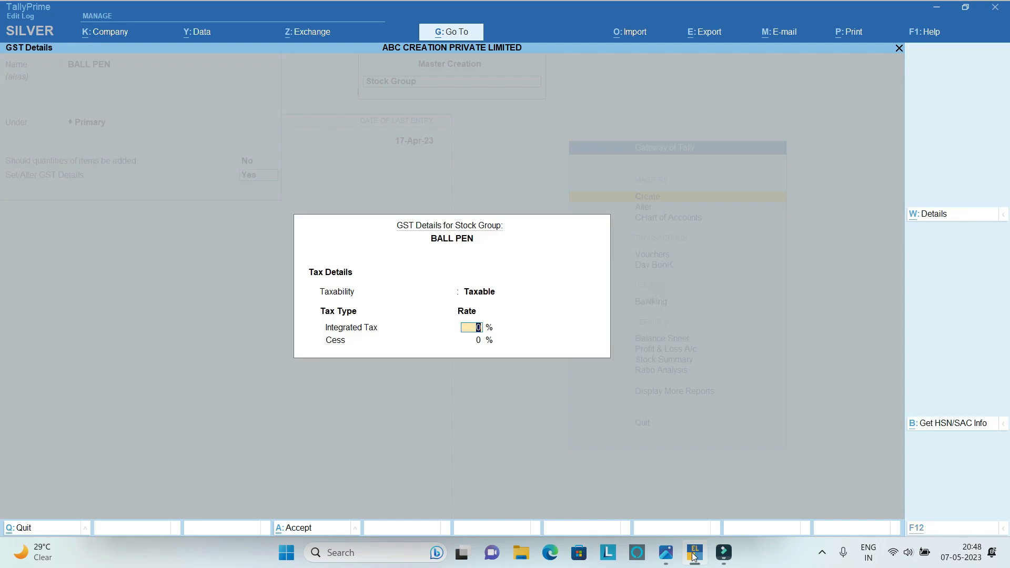
Check the ball pen GST rate on the sample bill, set BALL PEN's integrated tax to 18% and save the stock group.
key("alt+Tab")
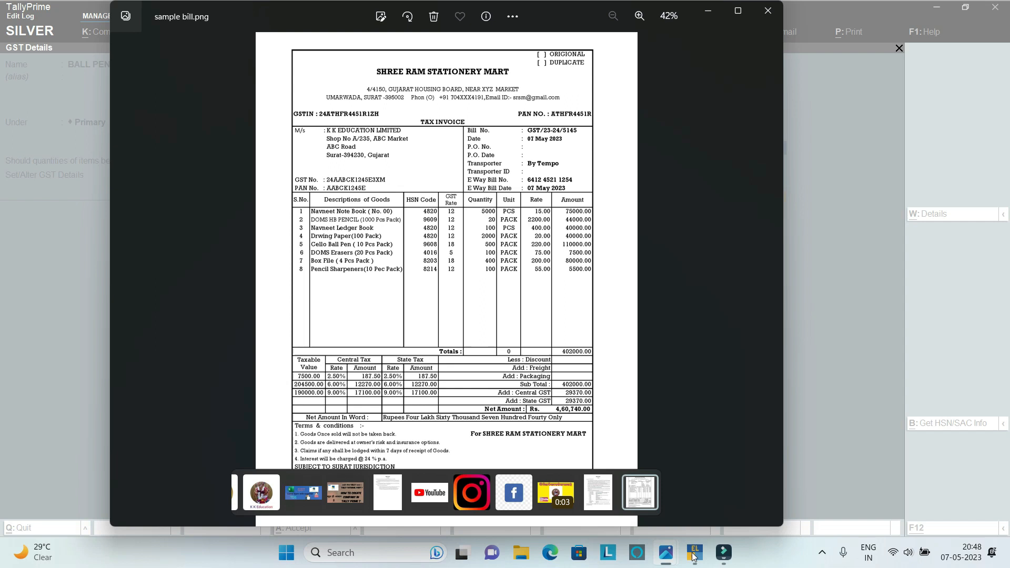
key("alt+Tab")
type("18")
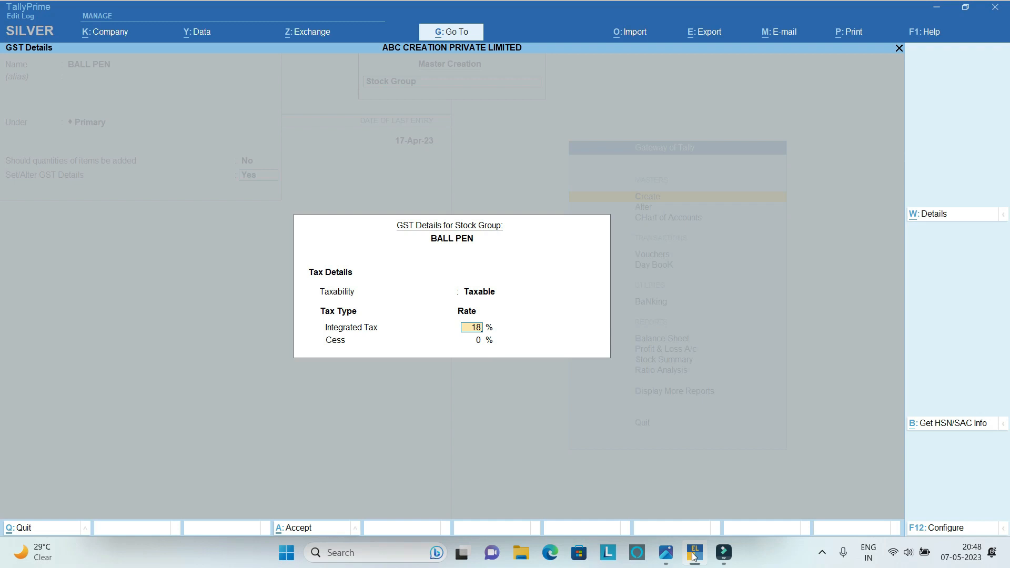
key("Return")
key("Return")
key("Return")
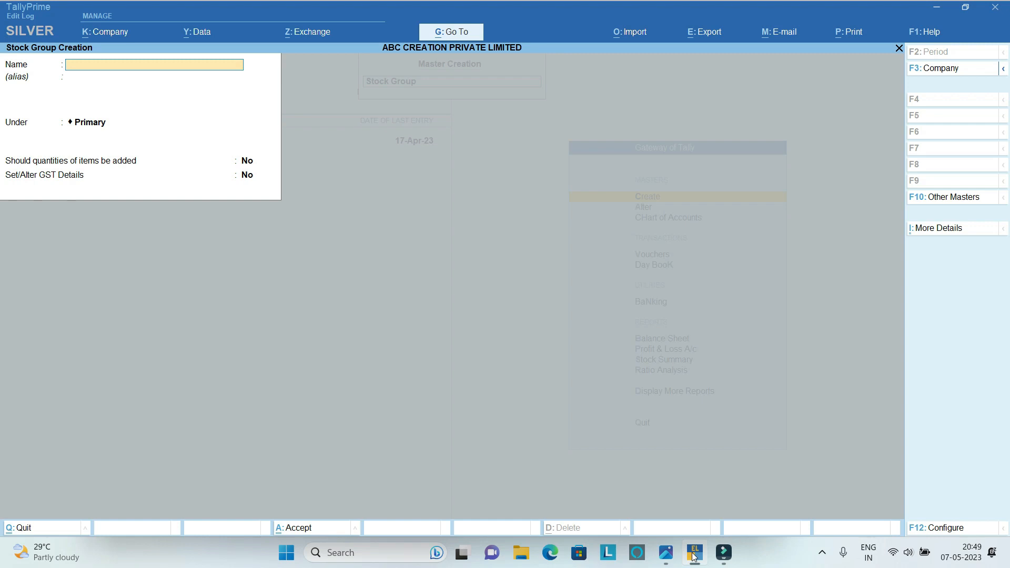
Enter a stock group named ERASERS under Primary, without adding item quantities.
type("ERASERS")
key("Return")
key("Return")
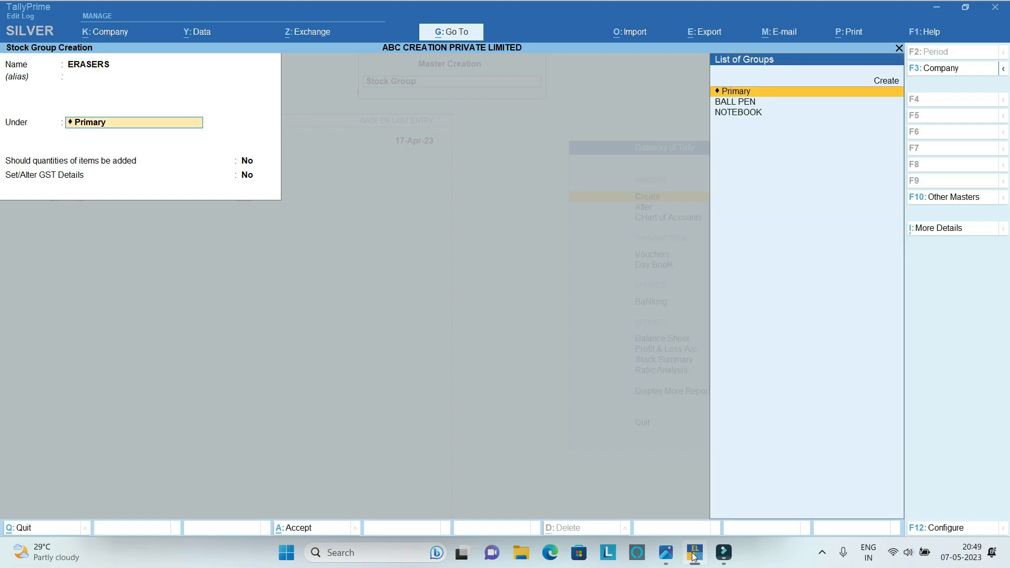
key("Return")
Enable GST details for ERASERS as Taxable with 5% integrated tax and save the stock group.
key("Return")
type("Y")
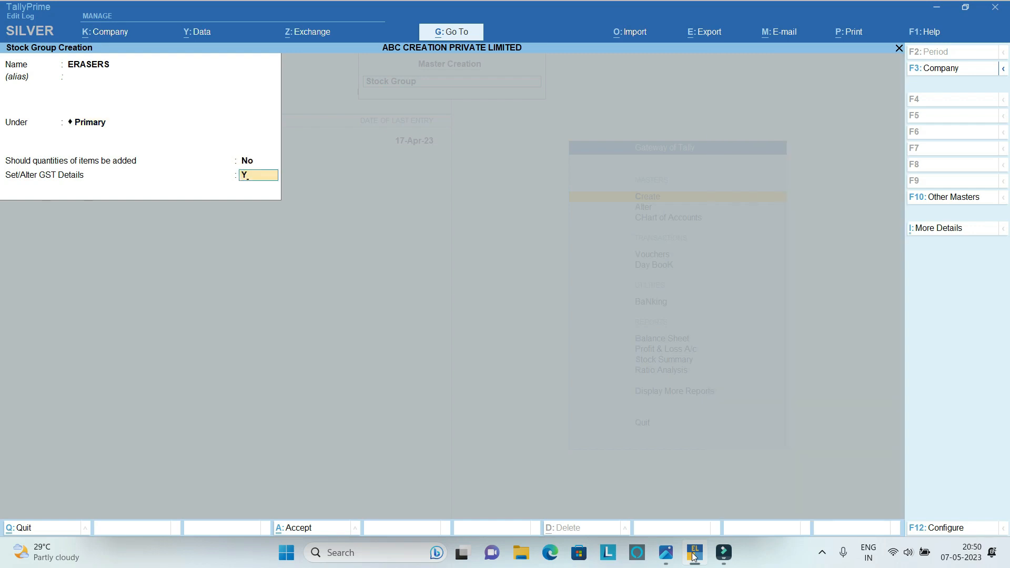
key("Return")
key("Down")
key("Down")
key("Down")
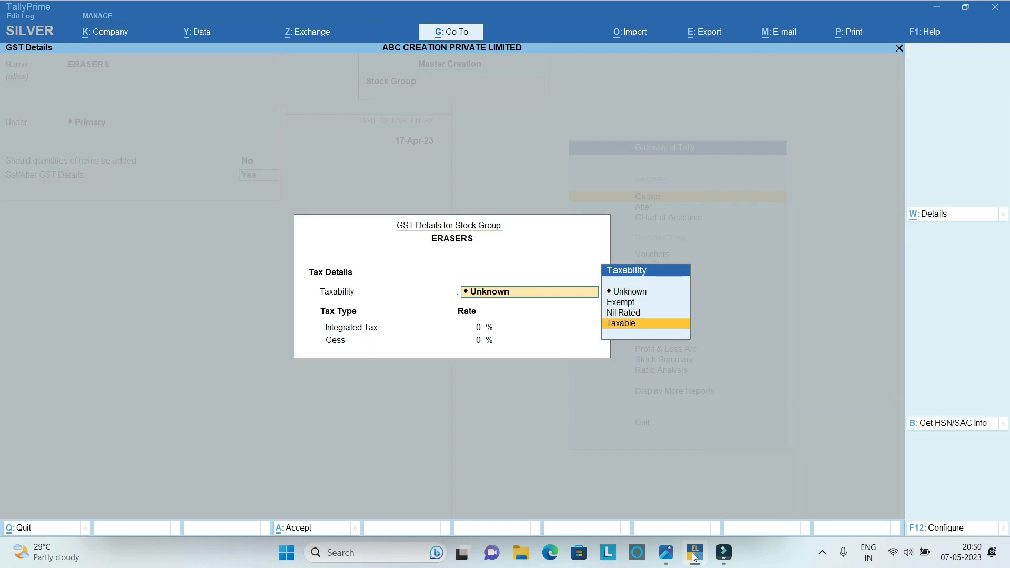
key("Return")
type("5")
key("Return")
key("Return")
key("Return")
Enter a stock group named PENCIL under Primary, without adding item quantities.
type("PENCIL")
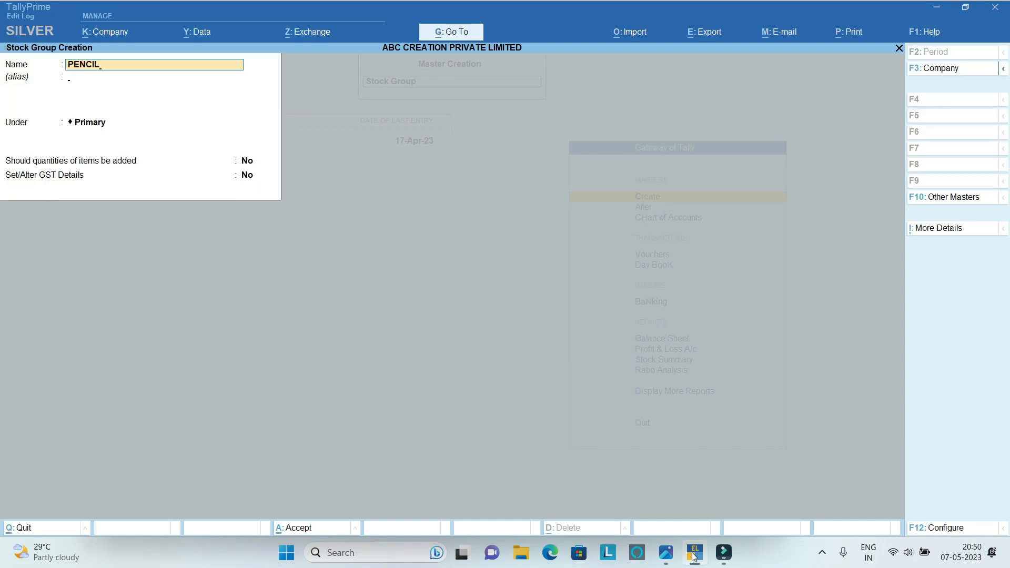
key("Return")
key("Return")
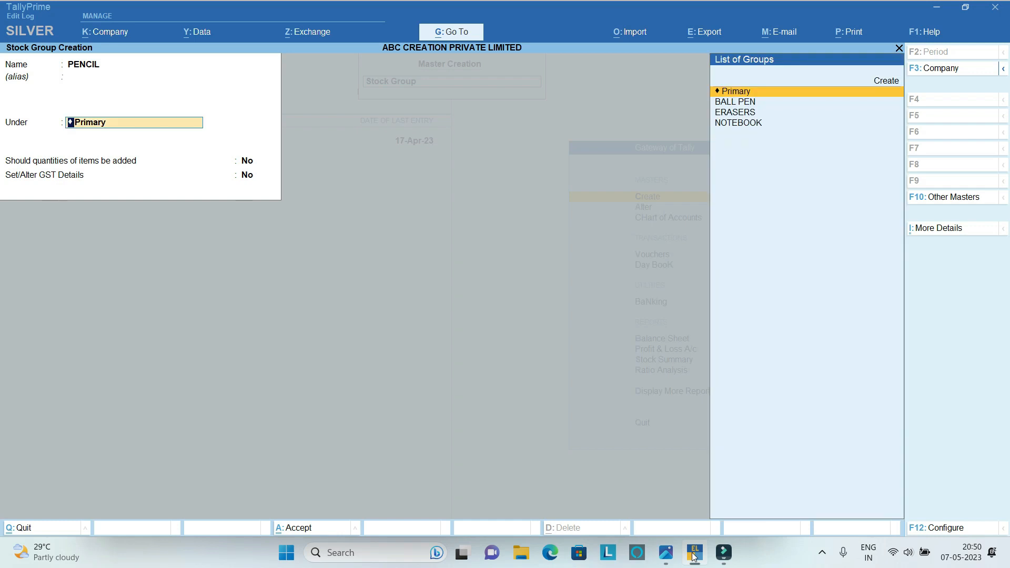
key("Return")
Enable GST details for the PENCIL stock group and set its taxability to Taxable.
key("Return")
type("Y")
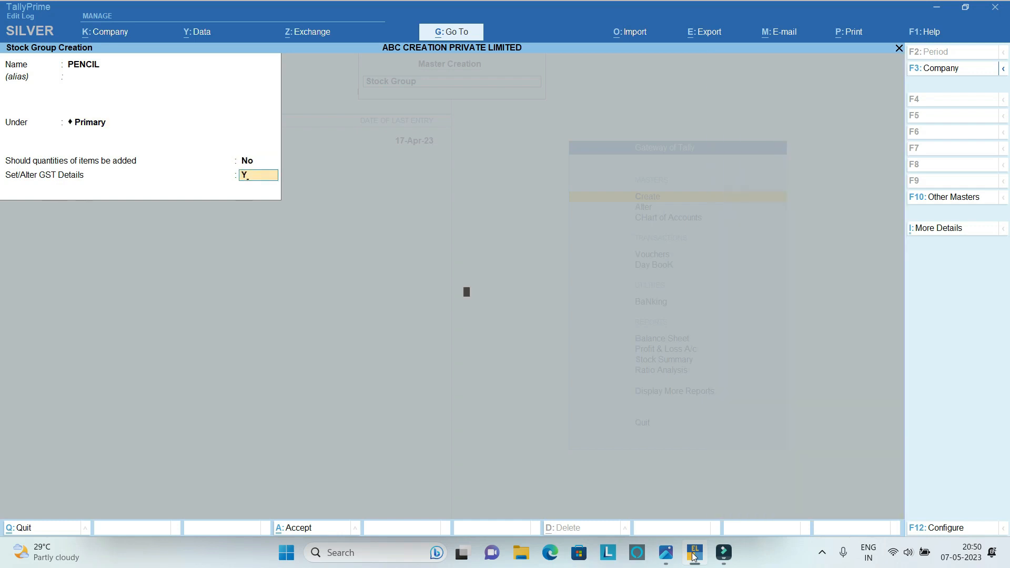
key("Return")
key("Down")
key("Down")
key("Down")
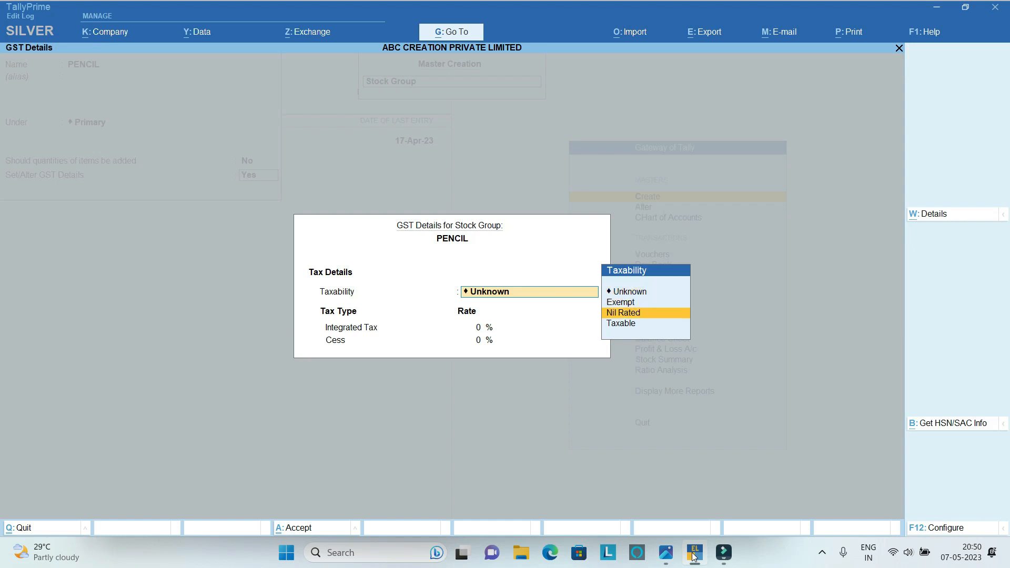
key("Return")
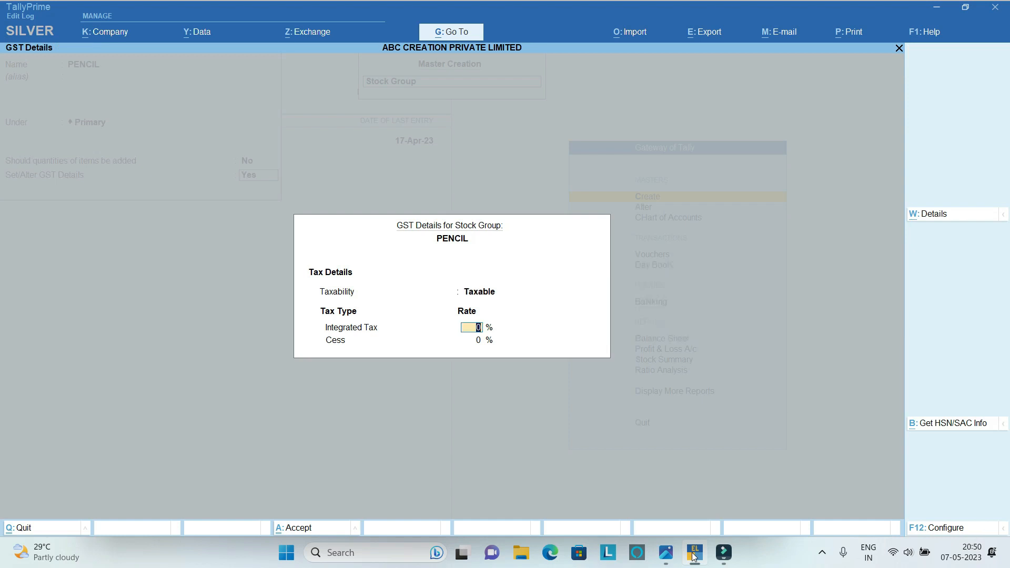
Check the pencil GST rate on the sample bill, set PENCIL's integrated tax to 12% and save the stock group.
key("alt+Tab")
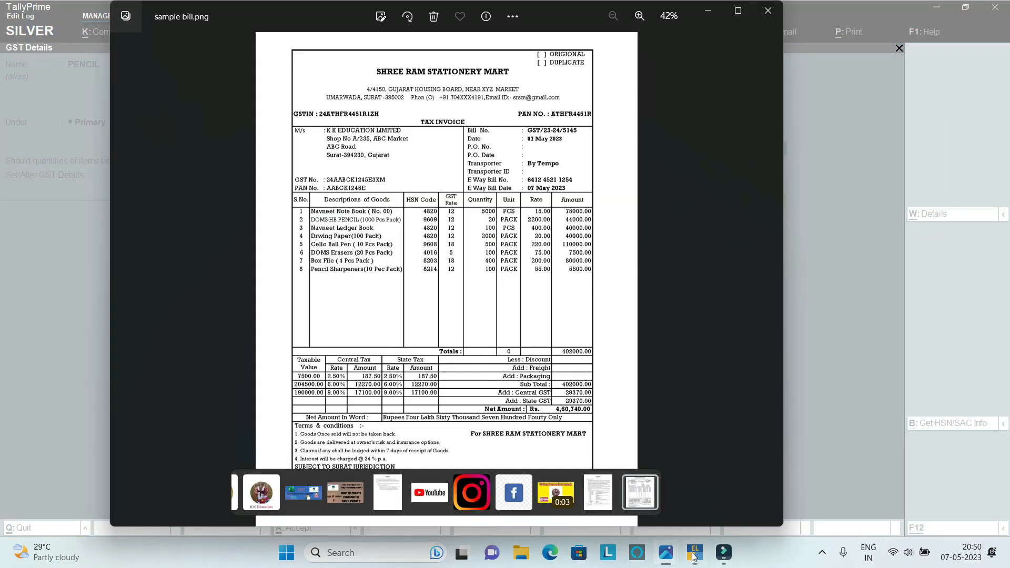
key("alt+Tab")
type("12")
key("Return")
key("Return")
key("Return")
Enter a stock group named SHARPENERS under Primary, without adding item quantities.
type("SHARPENERS")
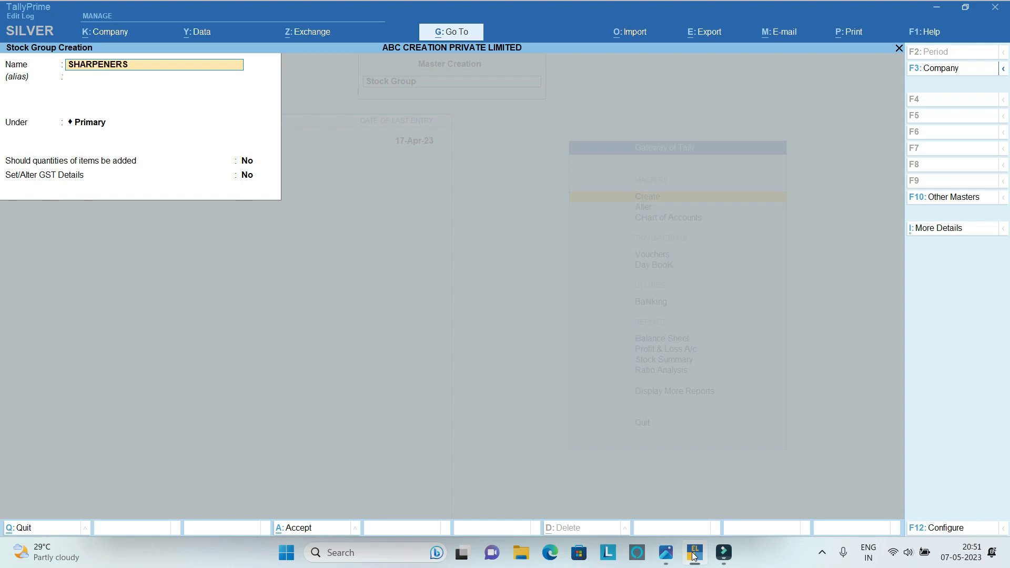
key("Return")
key("Return")
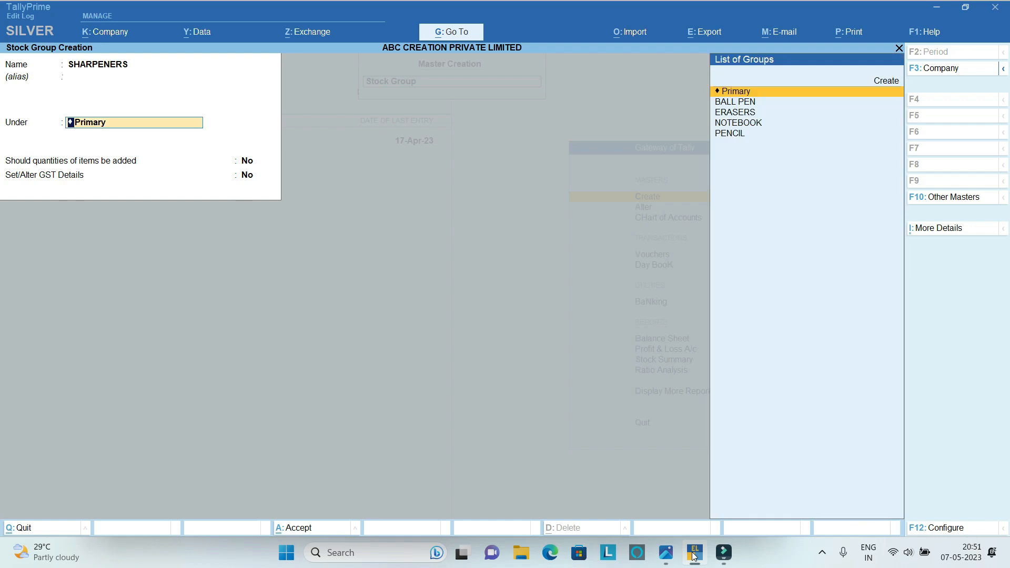
key("Return")
Enable GST details for SHARPENERS as Taxable with 12% integrated tax and save the stock group.
key("Return")
type("Yes")
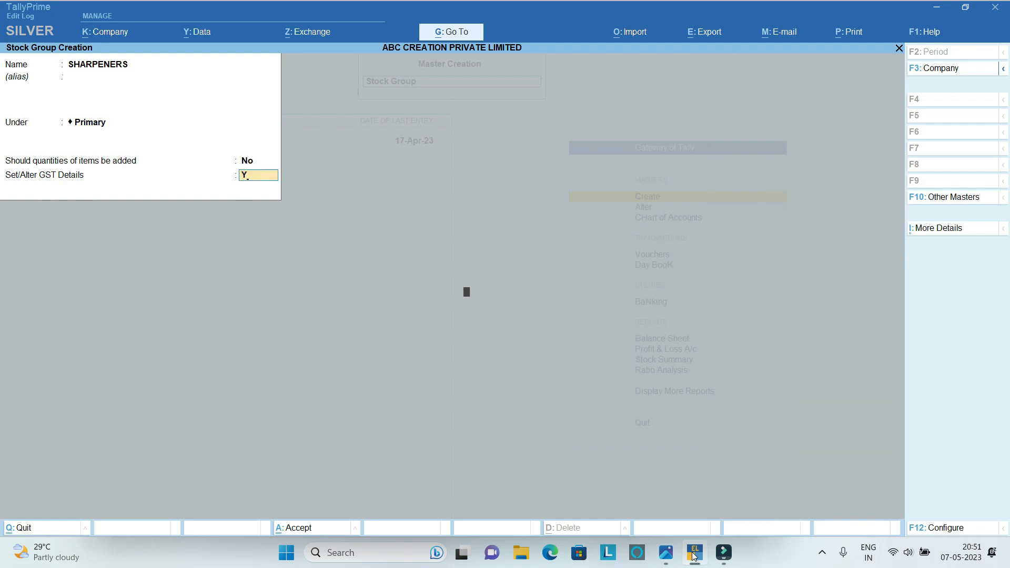
key("Return")
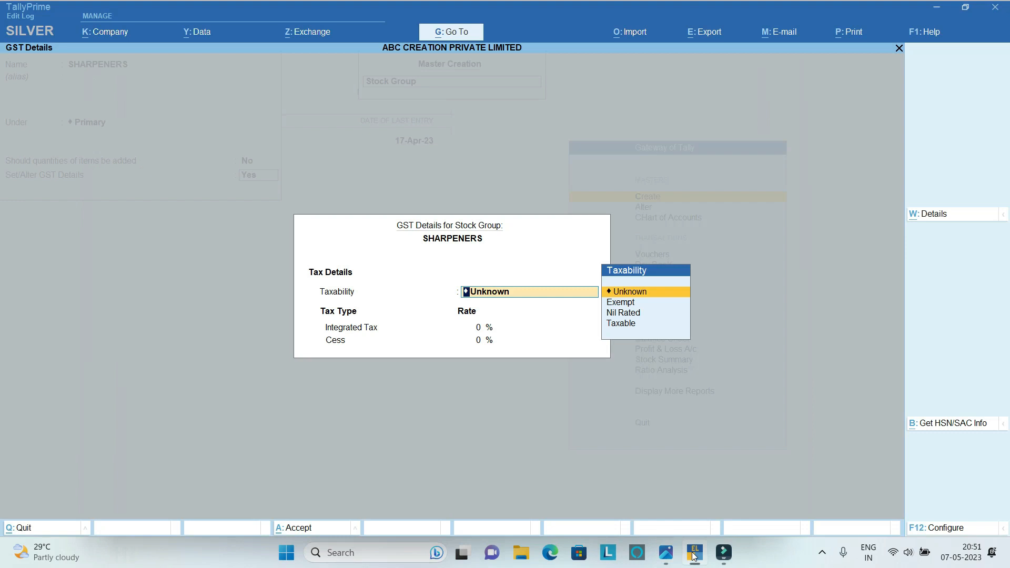
key("Down")
key("Down")
key("Down")
type("12")
key("Return")
key("Return")
key("Return")
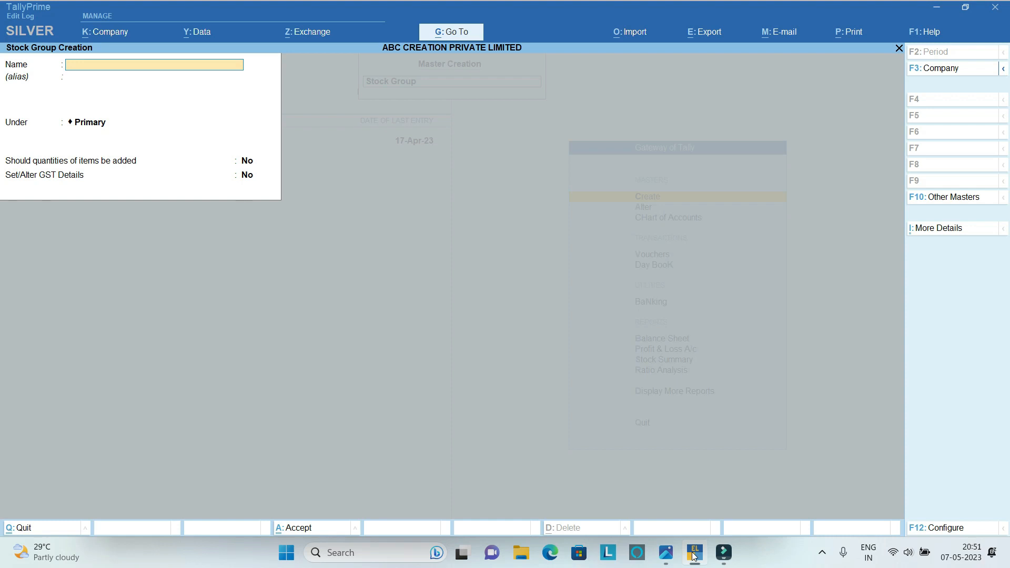
Leave stock group creation and start a stock item named Navneet Note Book ( No.00), without an alias.
key("Escape")
key("y")
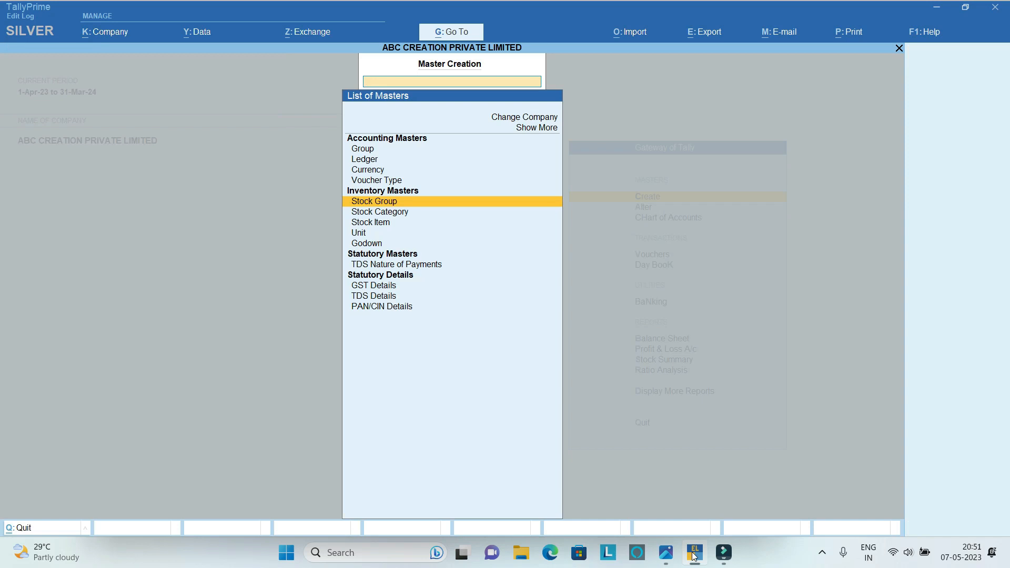
key("Down")
key("Down")
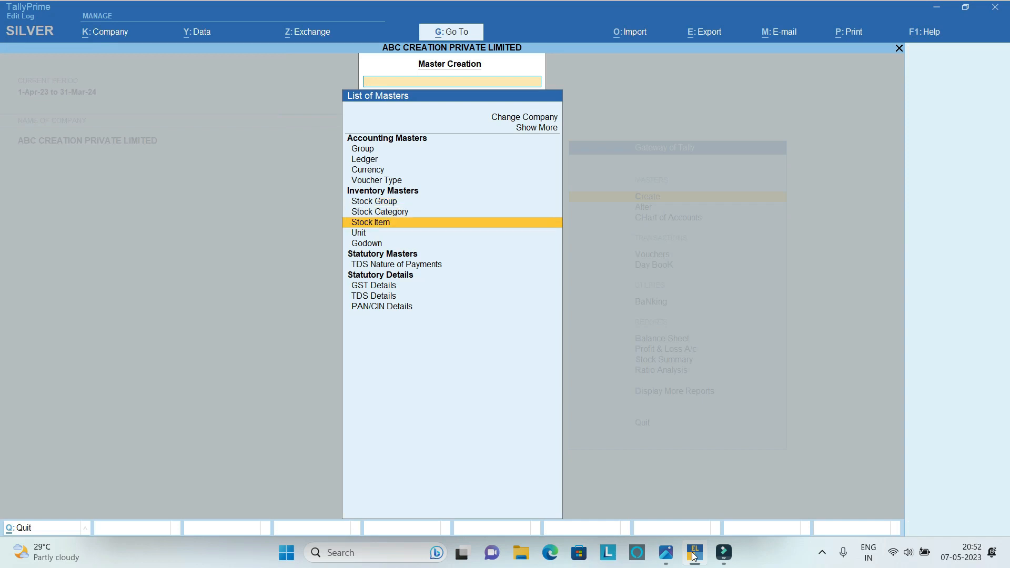
key("Return")
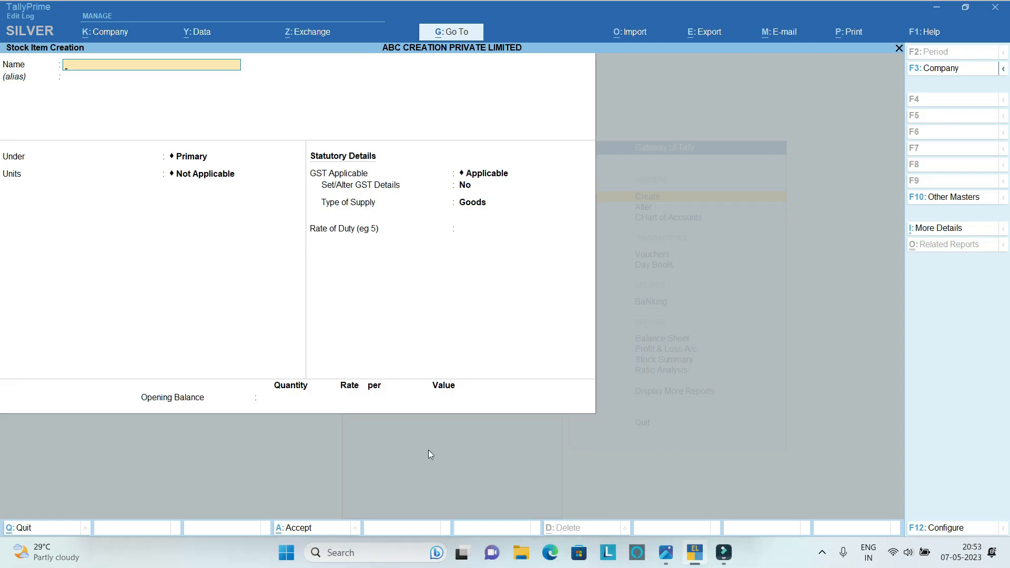
type("Navneet Note Book")
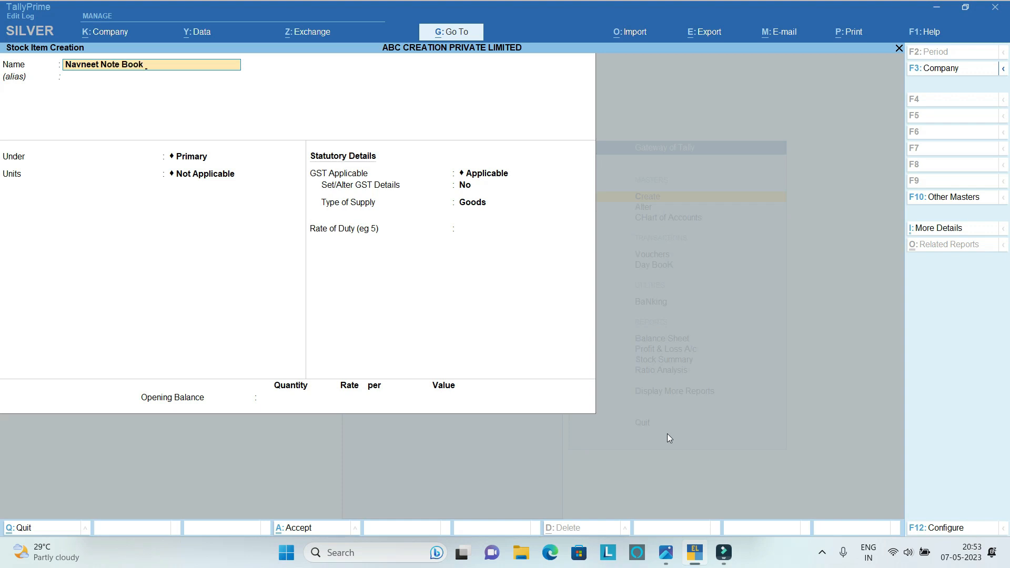
type(" ( No.00")
key("Return")
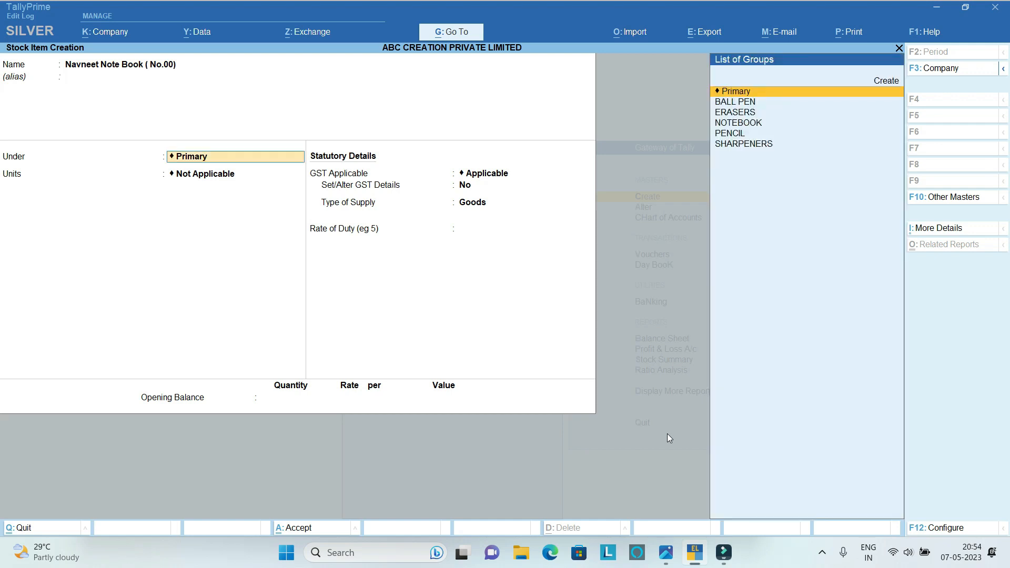
Place the Navneet notebook item under the NOTEBOOK stock group and set its unit to PCS.
key("Down")
key("Down")
key("Down")
key("Return")
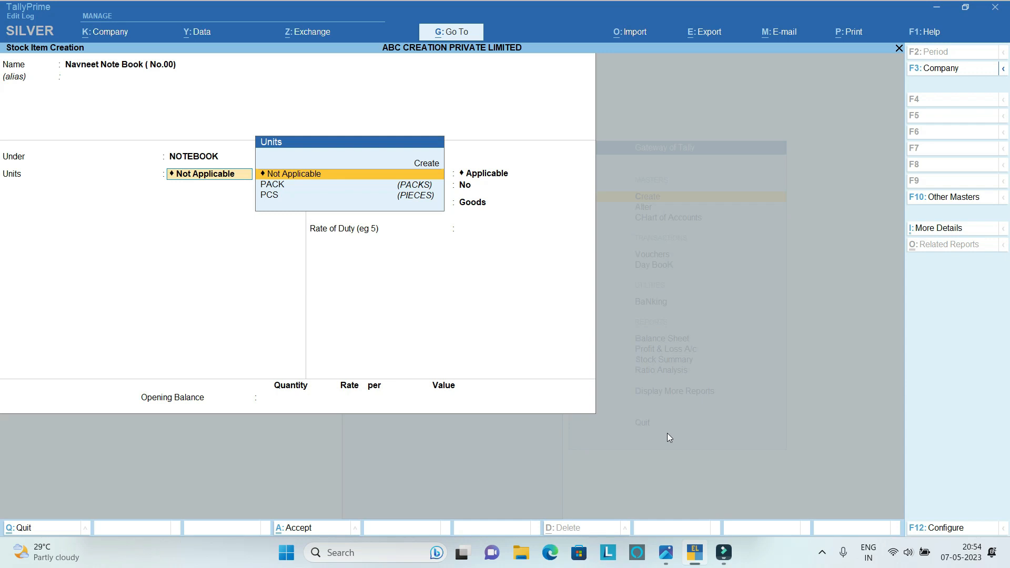
key("Down")
key("Down")
key("Return")
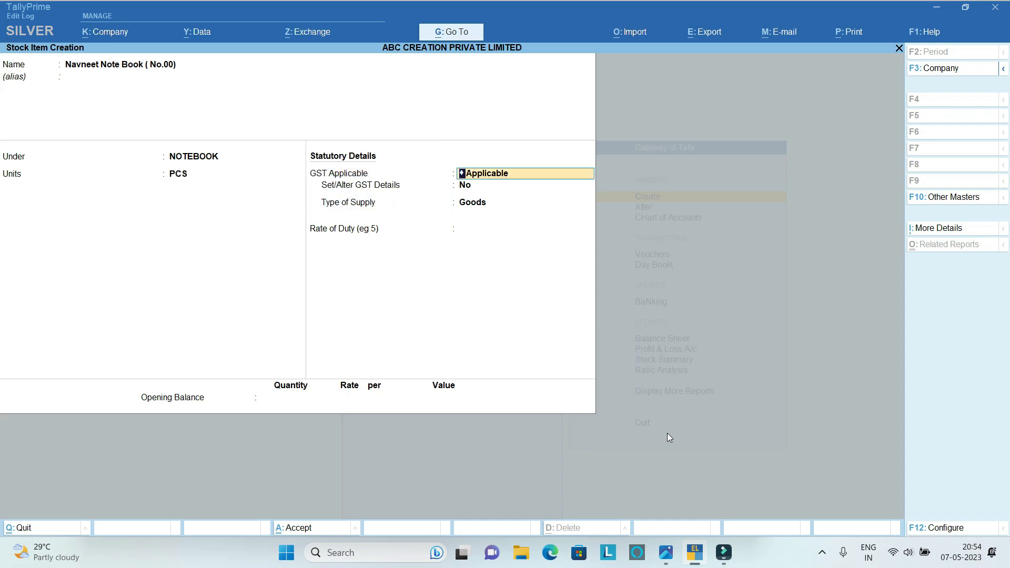
Enable the notebook item's GST details with On Value calculation, Taxable status and 12% integrated tax.
key("Return")
type("y")
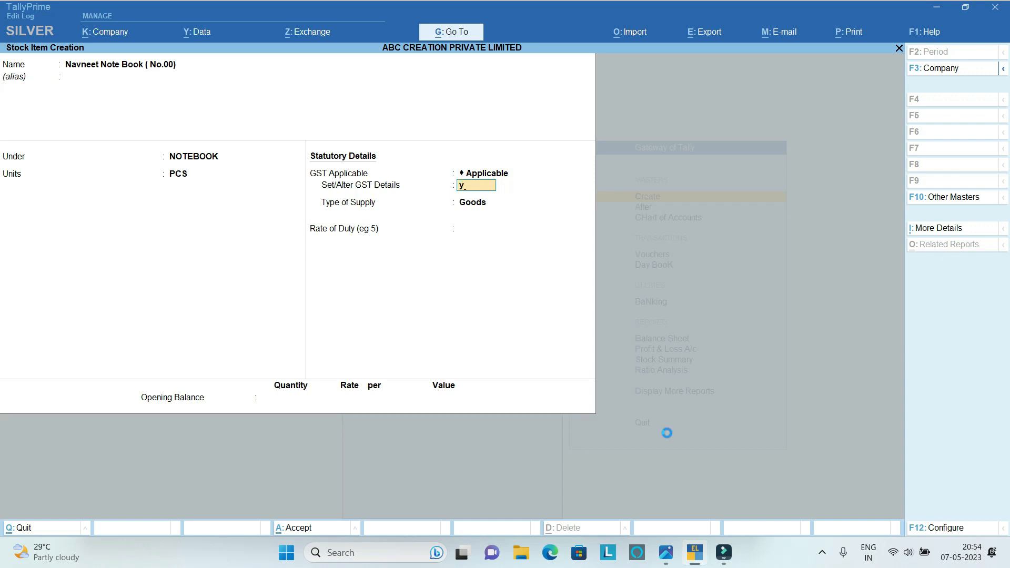
key("Return")
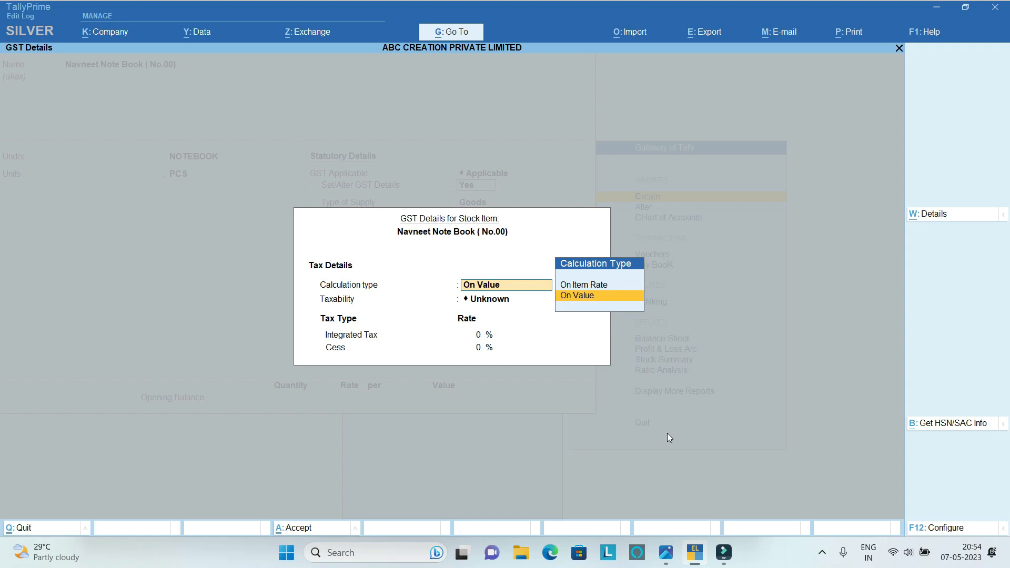
key("Return")
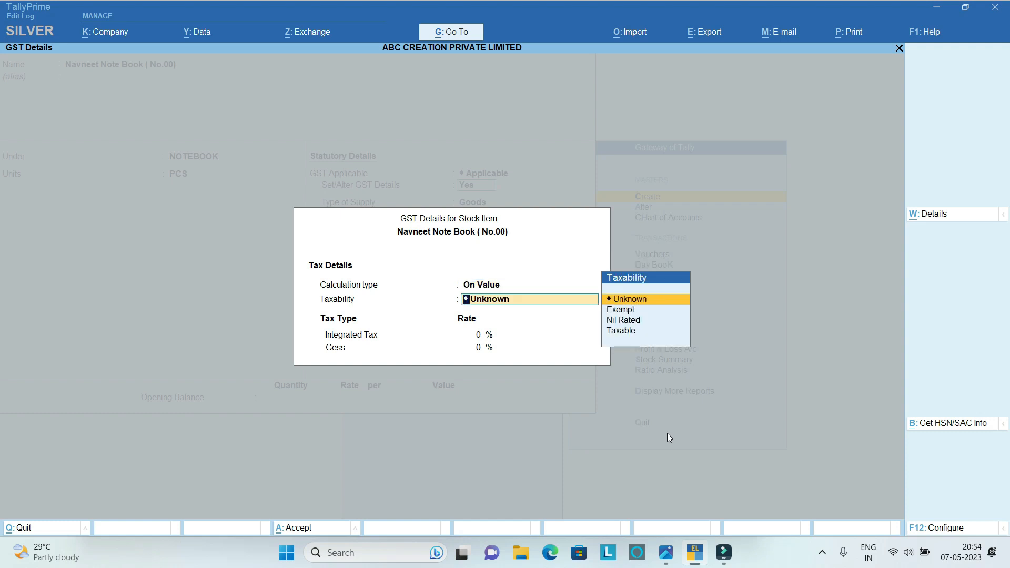
key("Down")
key("Down")
key("Down")
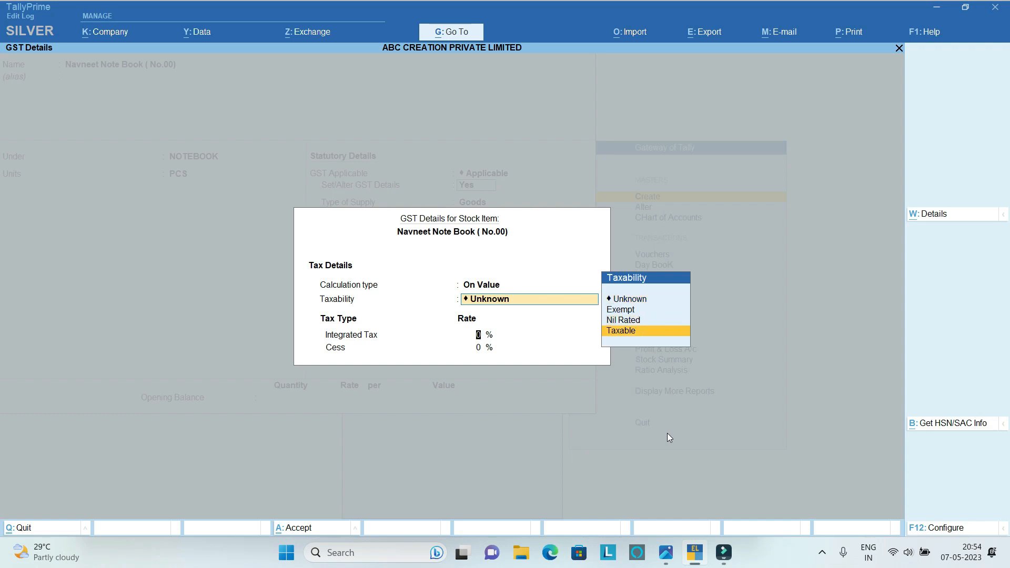
key("Return")
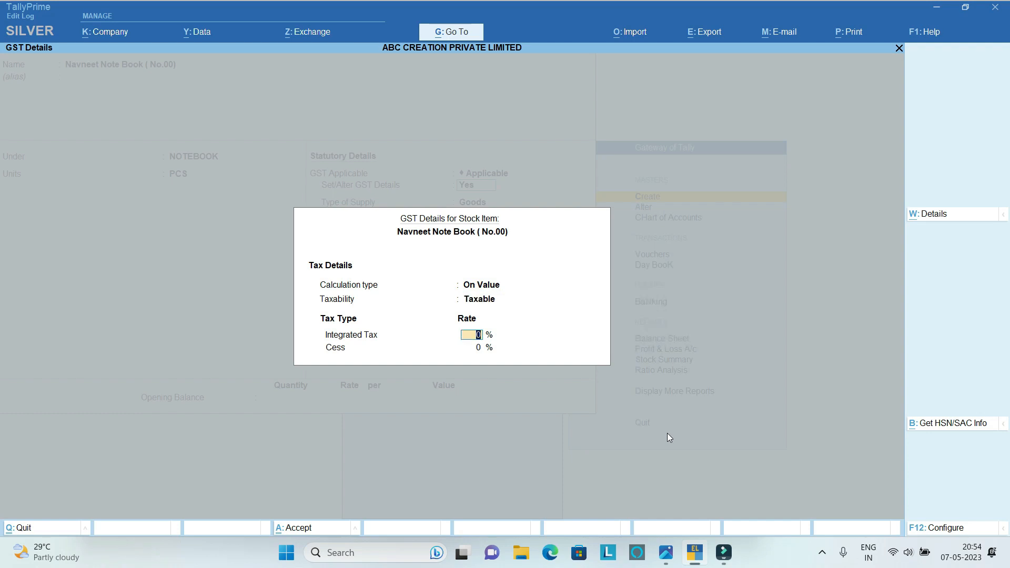
type("12")
key("Return")
key("Return")
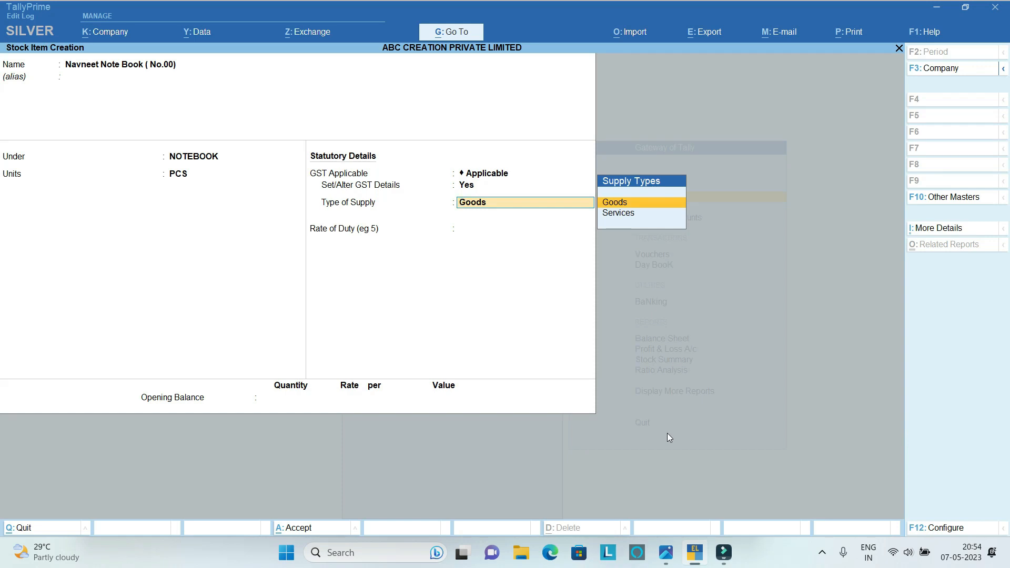
Keep Goods as the notebook item's type of supply and save it without an opening balance.
key("Return")
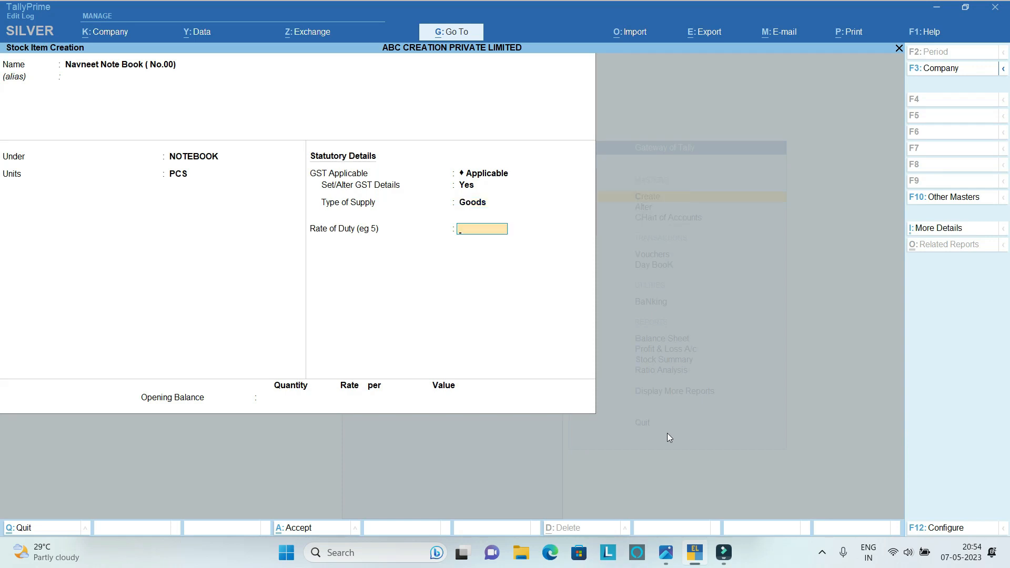
key("Return")
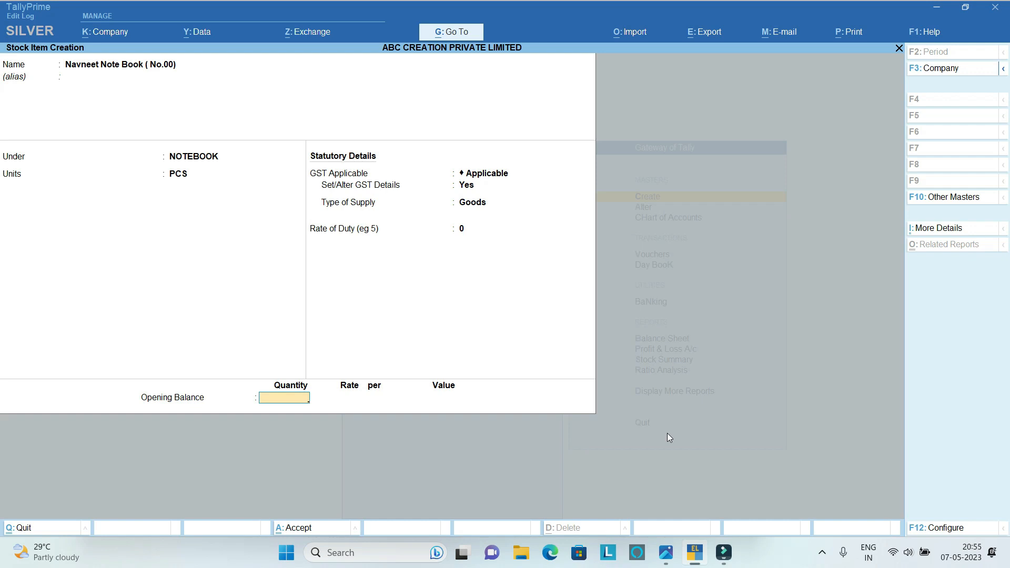
key("Return")
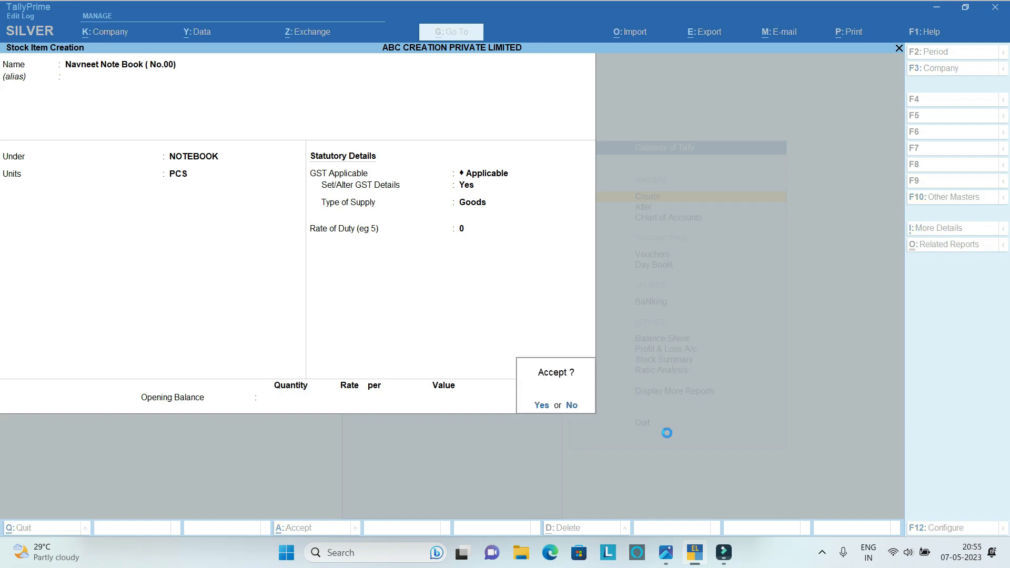
key("Return")
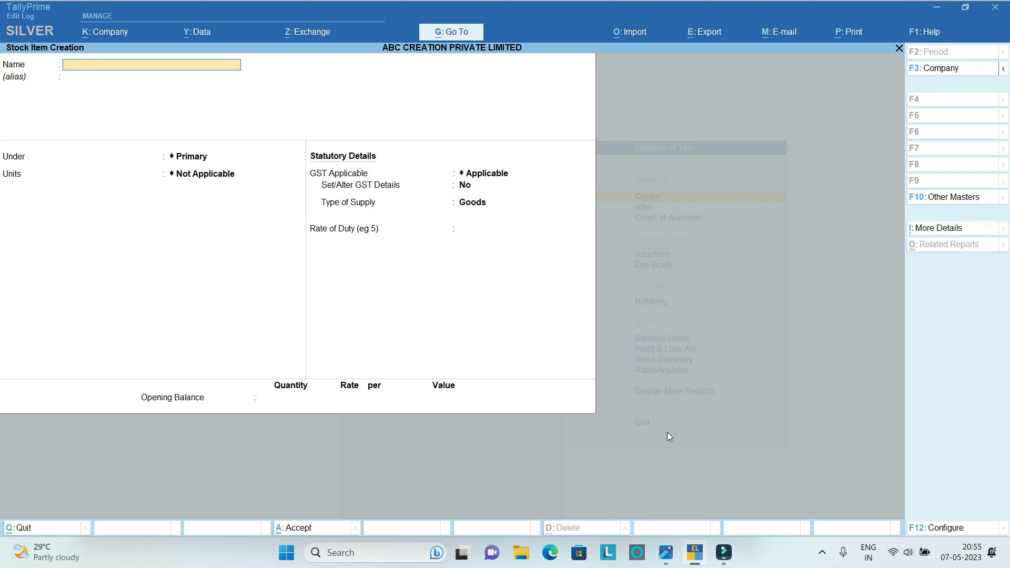
Name the next stock item Doms HB Pencil (1000 Pcs PacK ), without an alias.
type("Doms")
type("HB Penci")
type("l (1000 Pcs PacK")
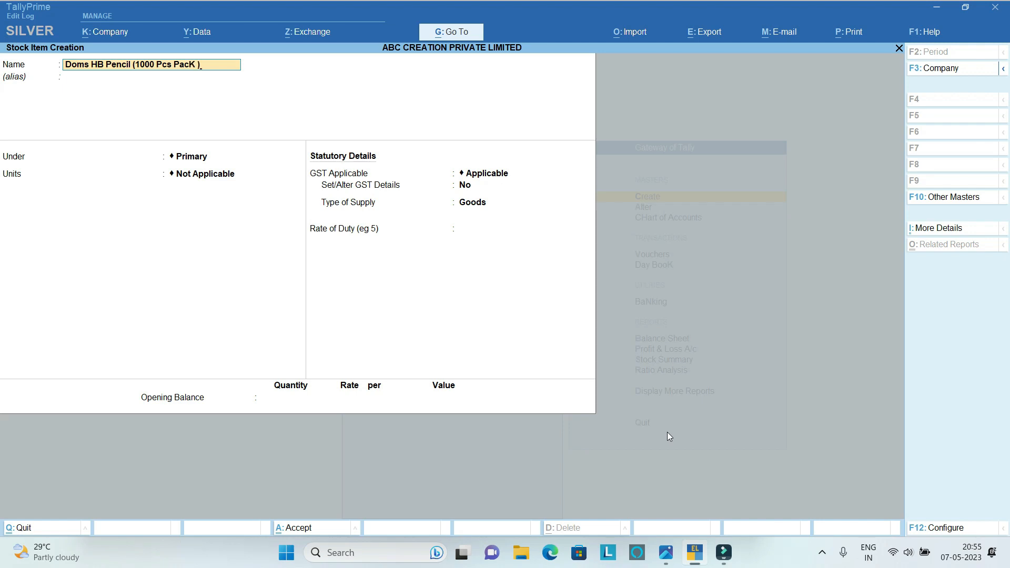
type(" )")
key("Return")
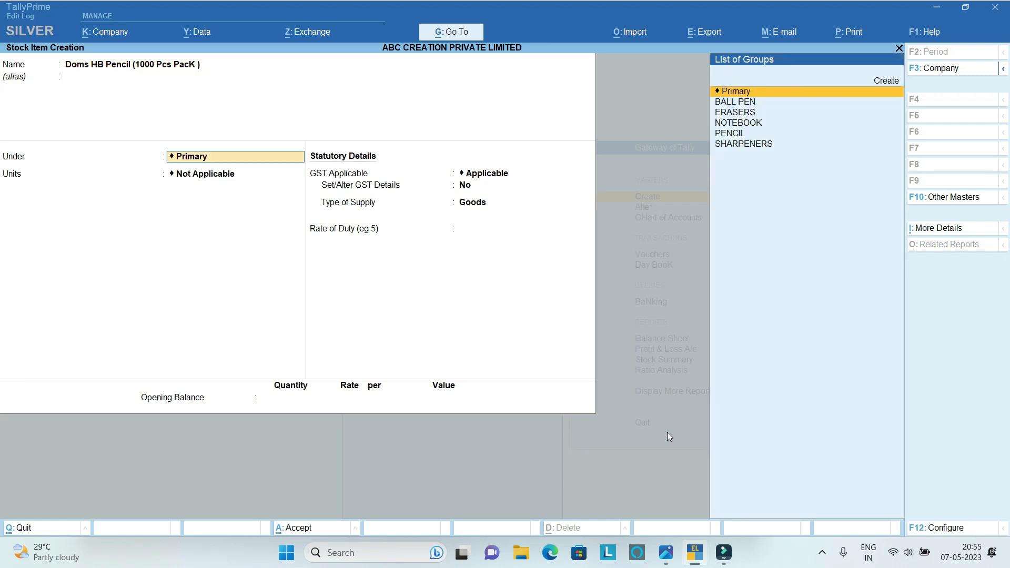
Place the Doms pencil item under the PENCIL stock group and set its unit to PACK.
key("Down")
key("Down")
key("Down")
key("Down")
key("Return")
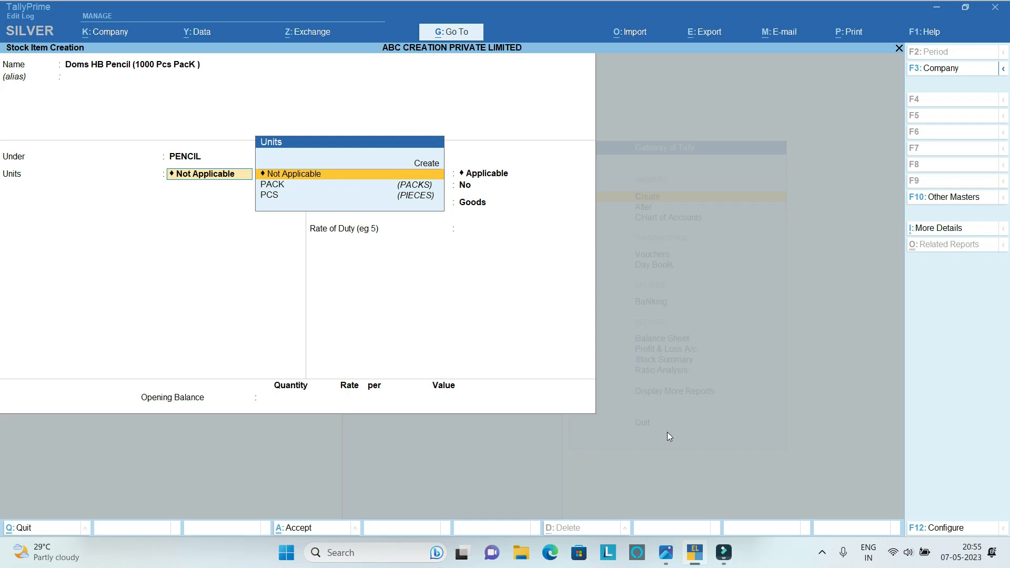
key("Down")
key("Return")
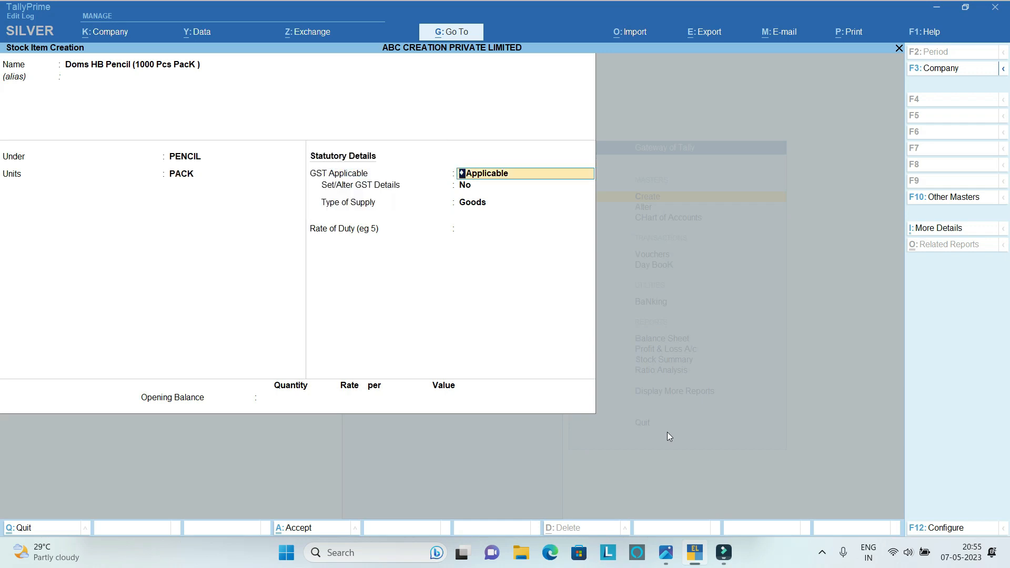
Enable the Doms pencil item's GST details with On Value calculation, Taxable status and 12% integrated tax.
key("Return")
type("y")
key("Return")
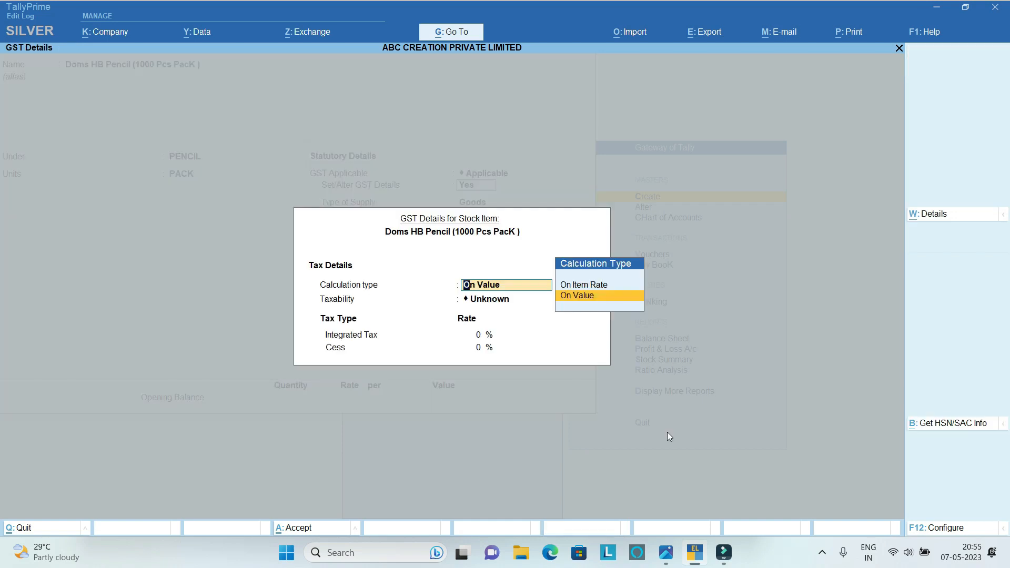
key("Return")
key("Down")
key("Down")
key("Down")
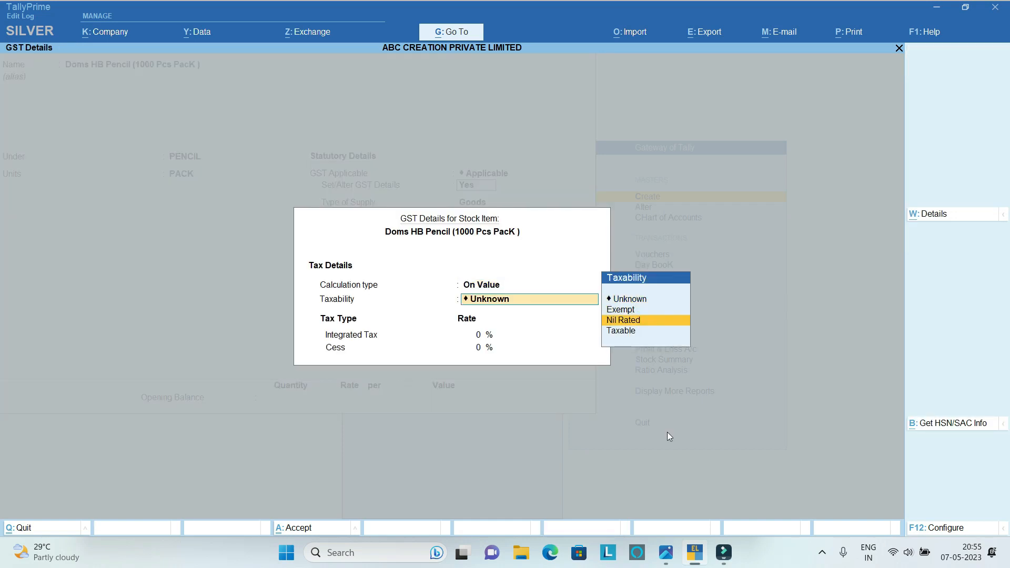
key("Return")
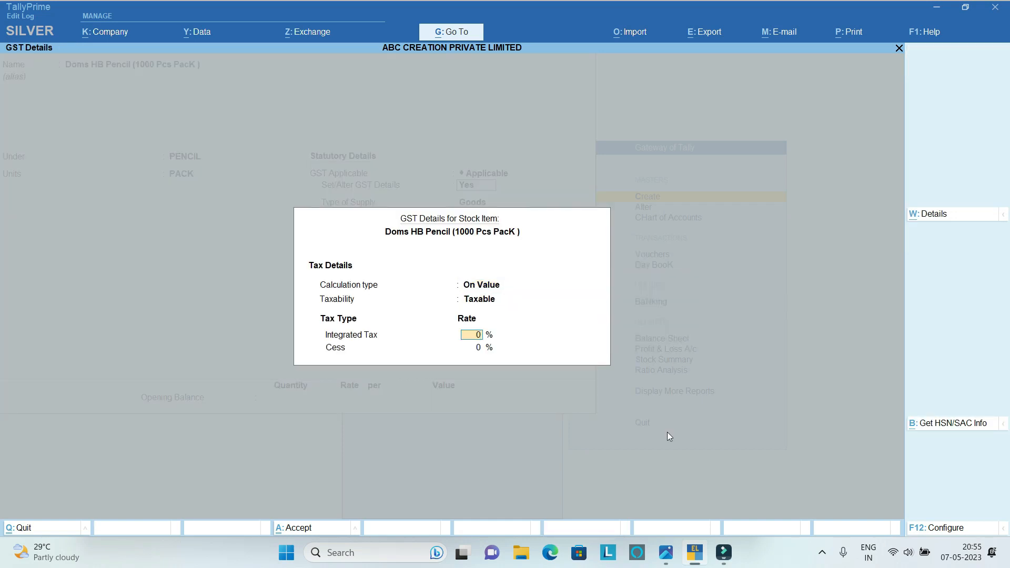
type("12")
key("Return")
key("Return")
Keep Goods as the Doms pencil's type of supply and save the item without an opening balance.
key("Return")
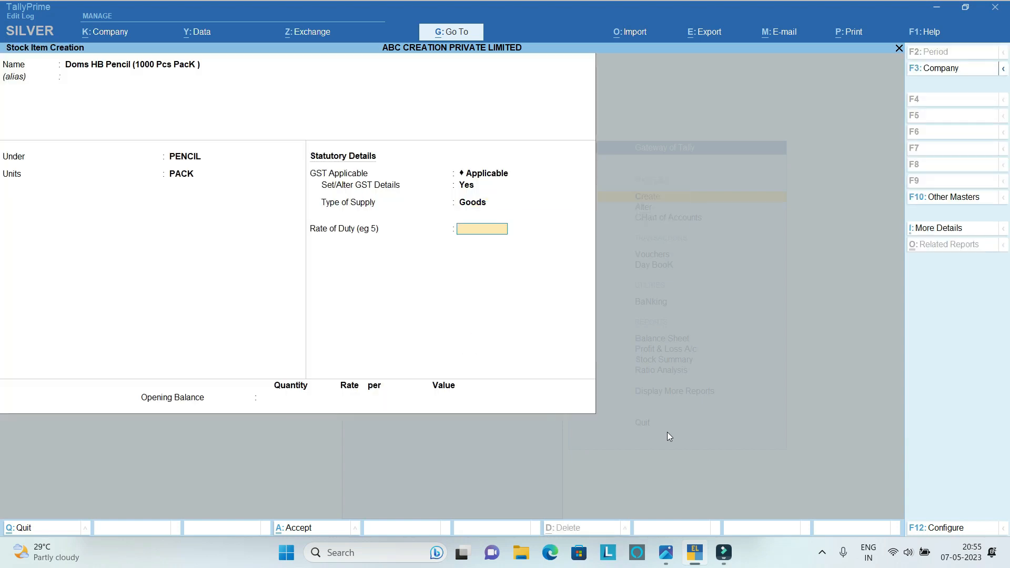
key("Return")
key("Return")
key("Return")
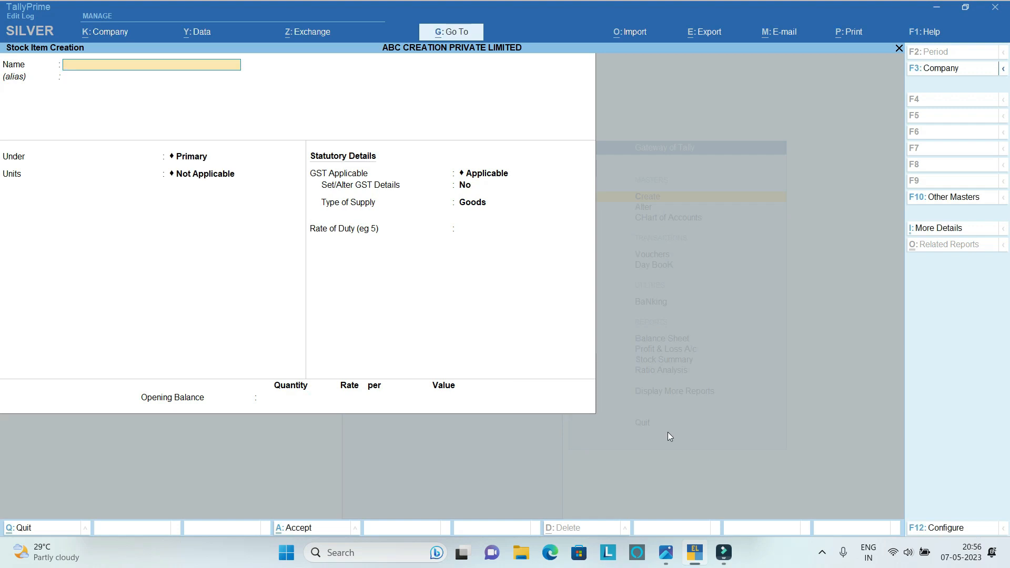
Name the next stock item Navneet Ledger Book, without an alias.
type("Navneet Ledger Boo")
key("Return")
key("Return")
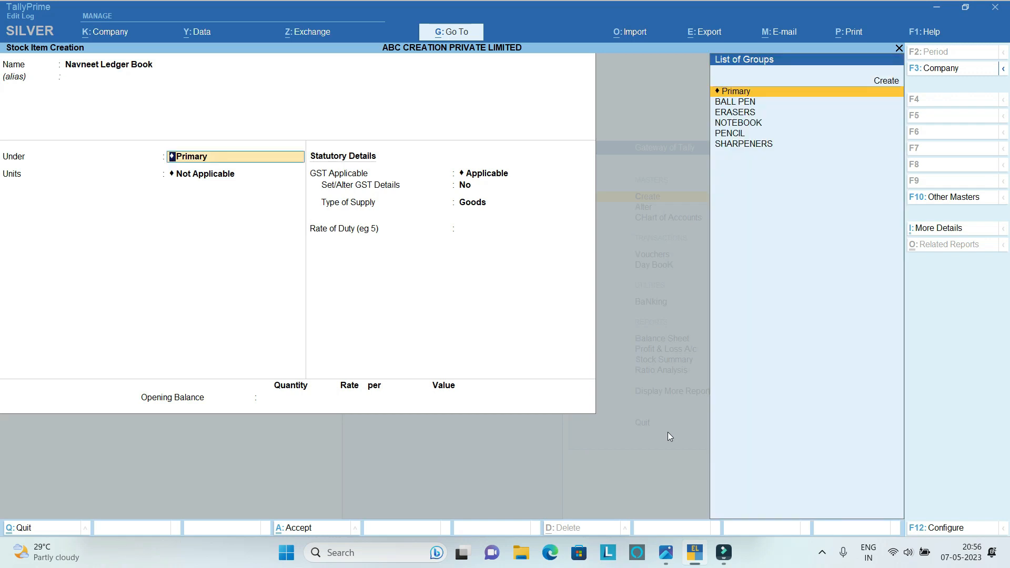
Place the Navneet Ledger Book under the NOTEBOOK stock group and set its unit to PCS.
key("Down")
key("Down")
key("Down")
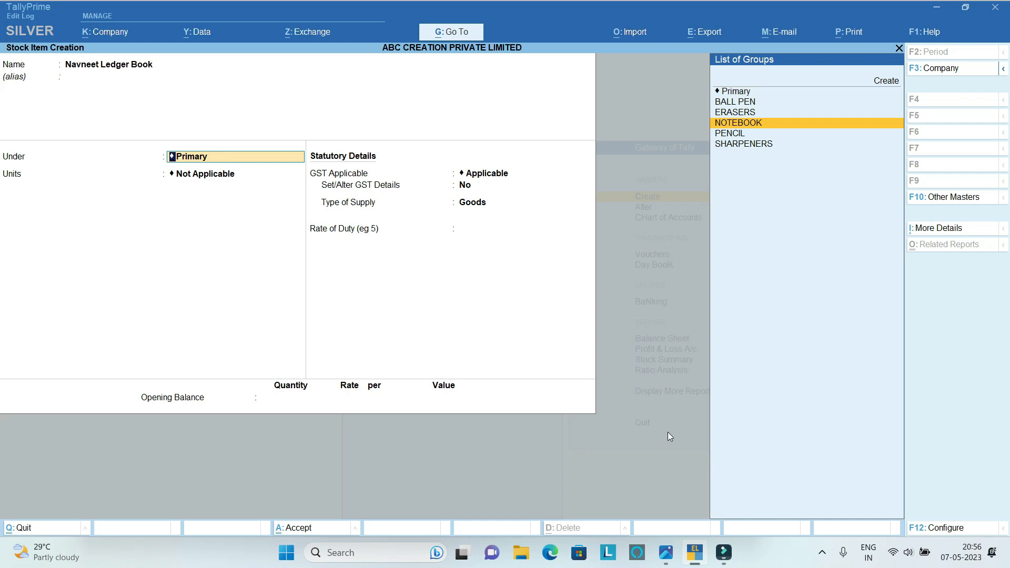
key("Return")
type("PCS")
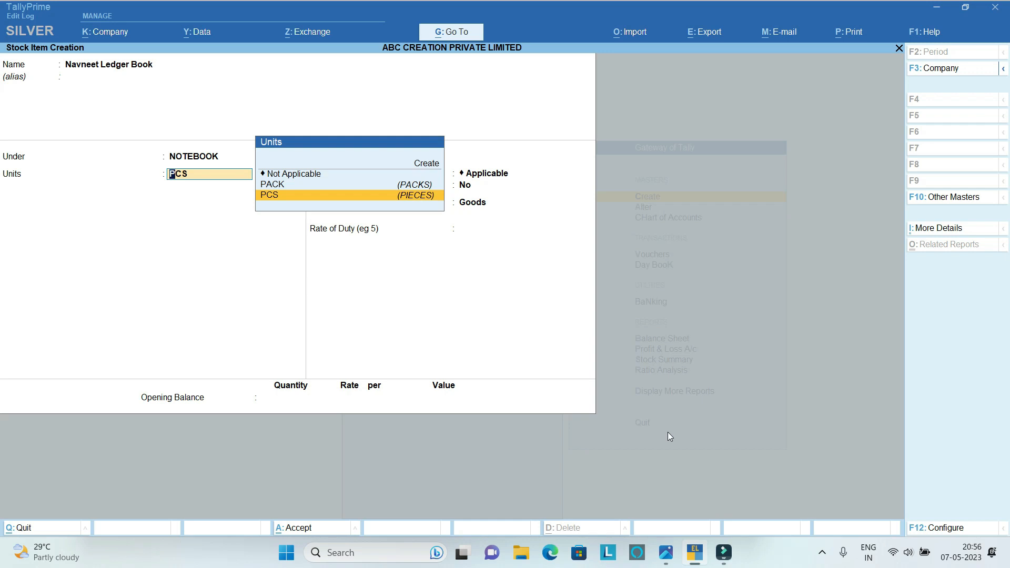
key("Return")
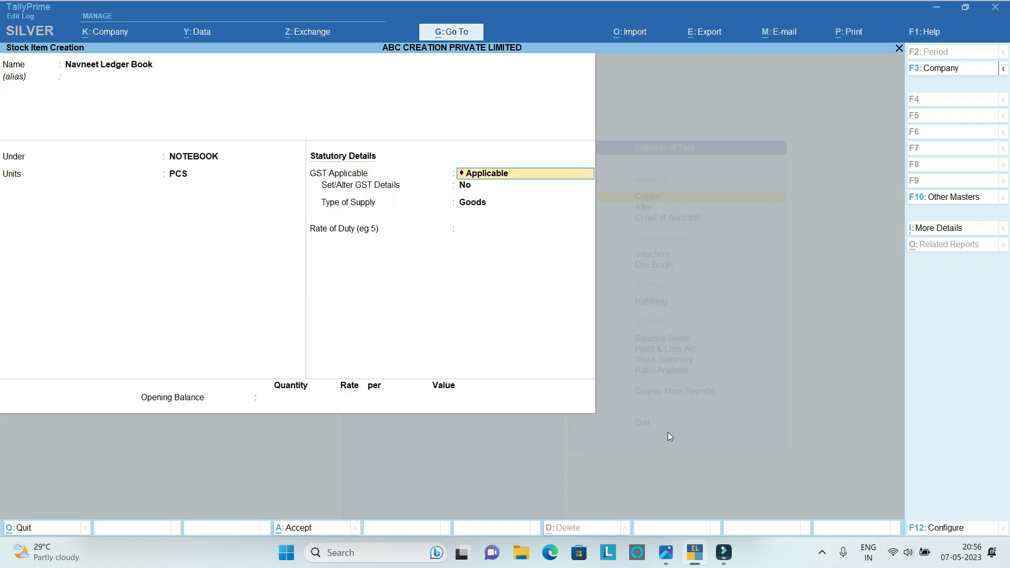
Keep GST applicable for the Navneet Ledger Book and enable its GST details.
key("Return")
type("y")
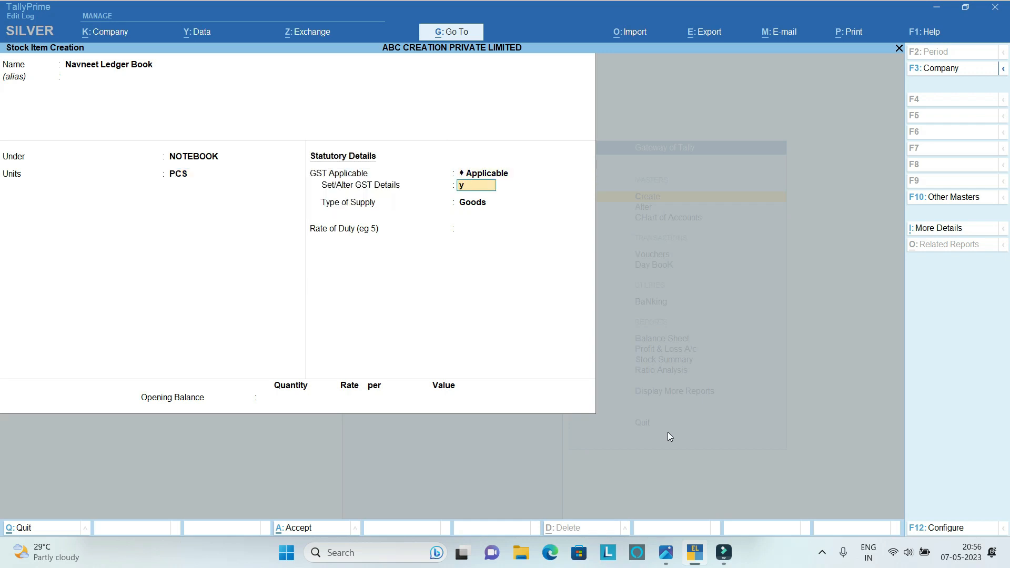
key("Return")
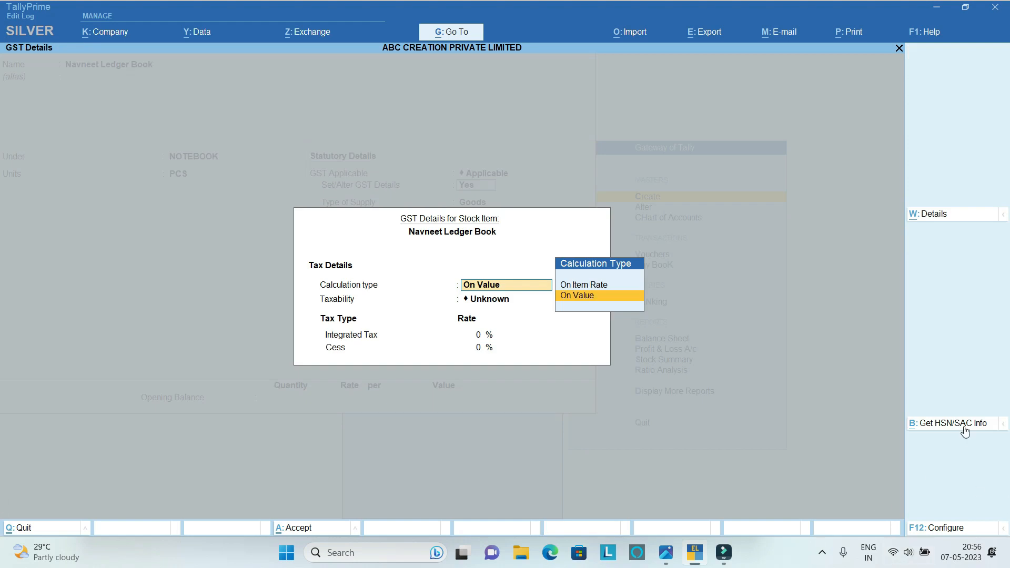
left_click(944, 528)
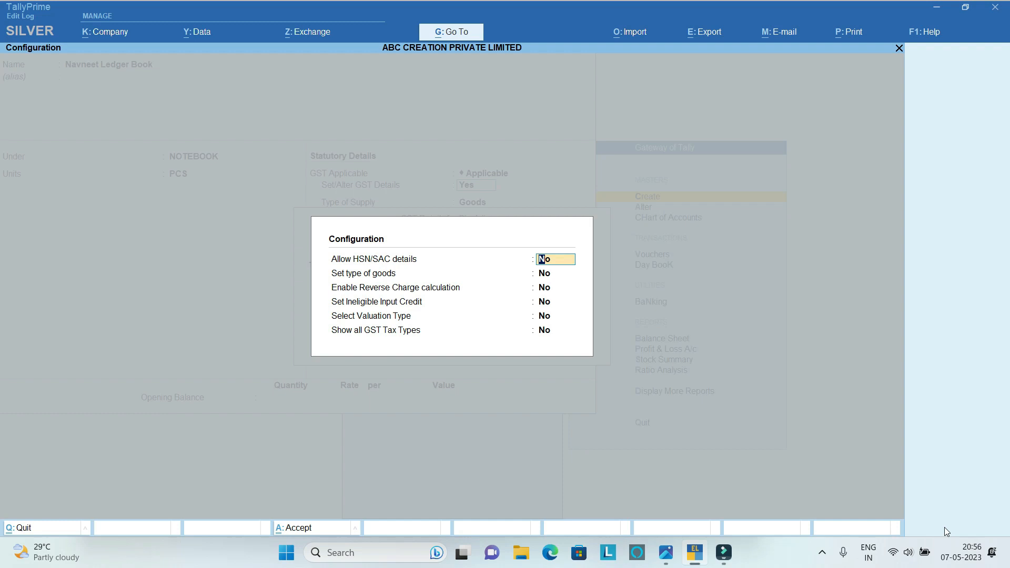
key("Escape")
key("Escape")
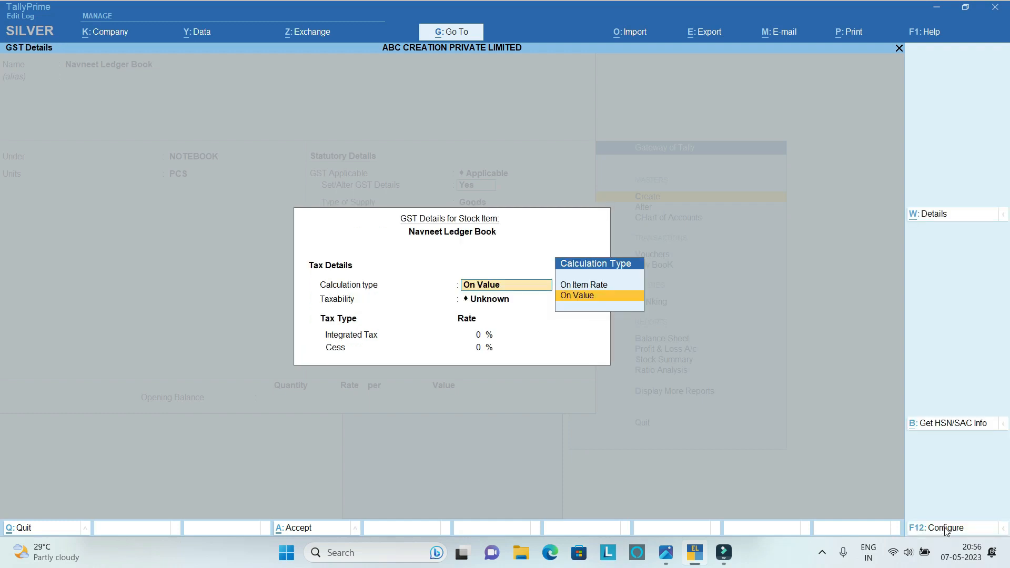
Keep On Value as the ledger book's calculation type and set its taxability to Taxable.
key("Return")
key("Down")
key("Down")
key("Down")
key("Return")
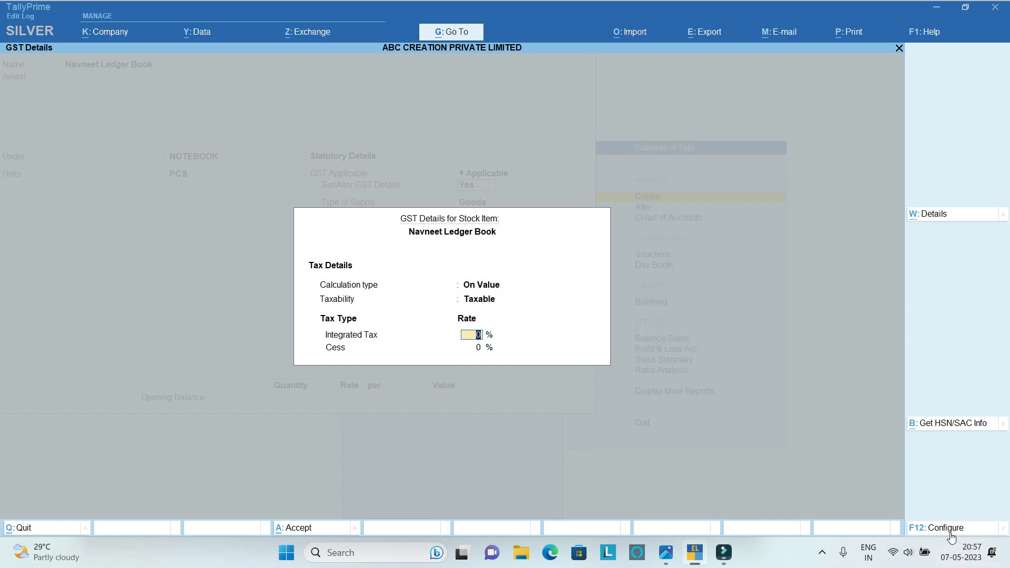
Configure the GST details to allow HSN/SAC details, keeping all other configuration options at No.
left_click(950, 535)
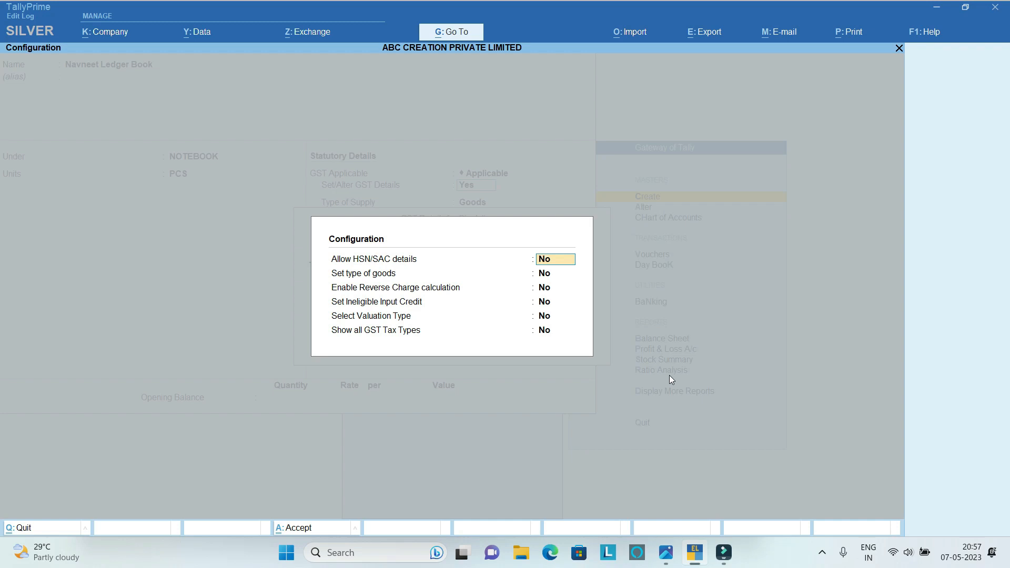
type("y")
key("Return")
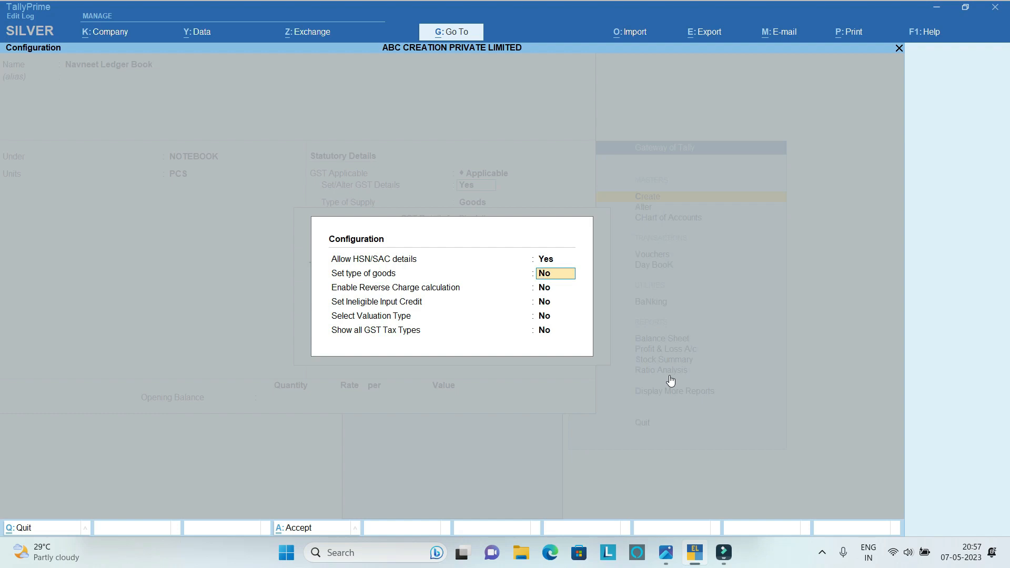
key("Return")
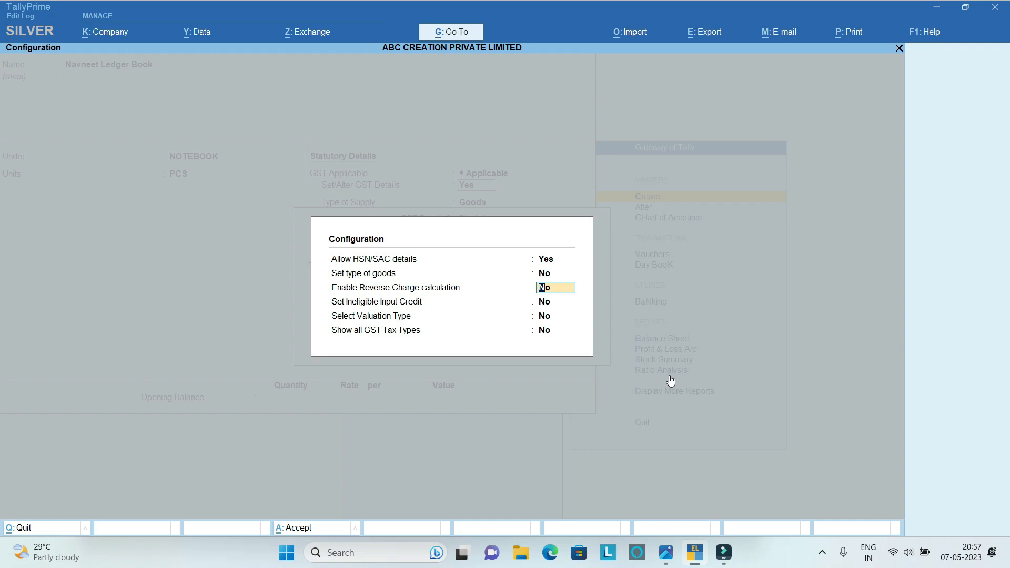
key("Return")
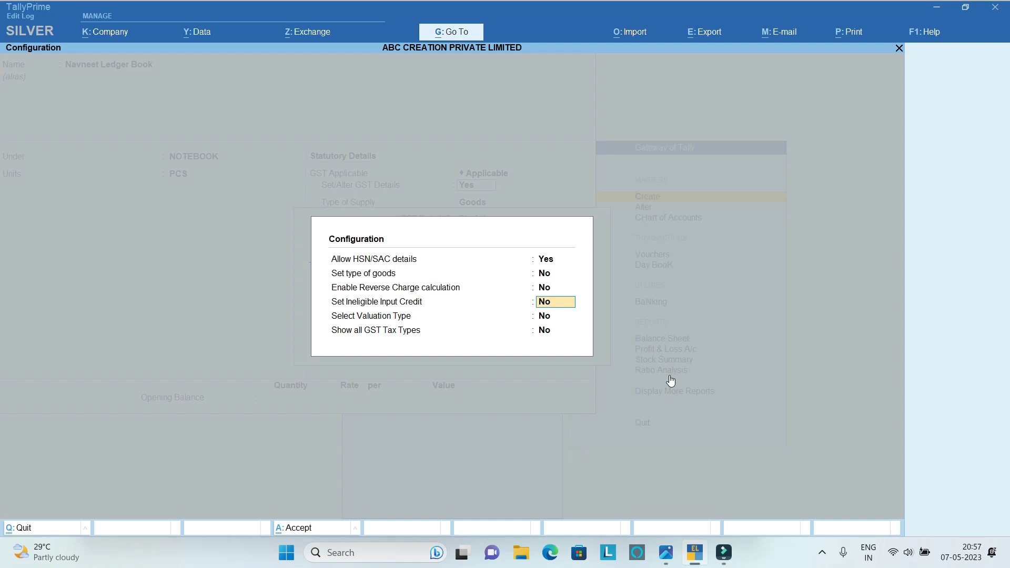
key("Return")
key("Return")
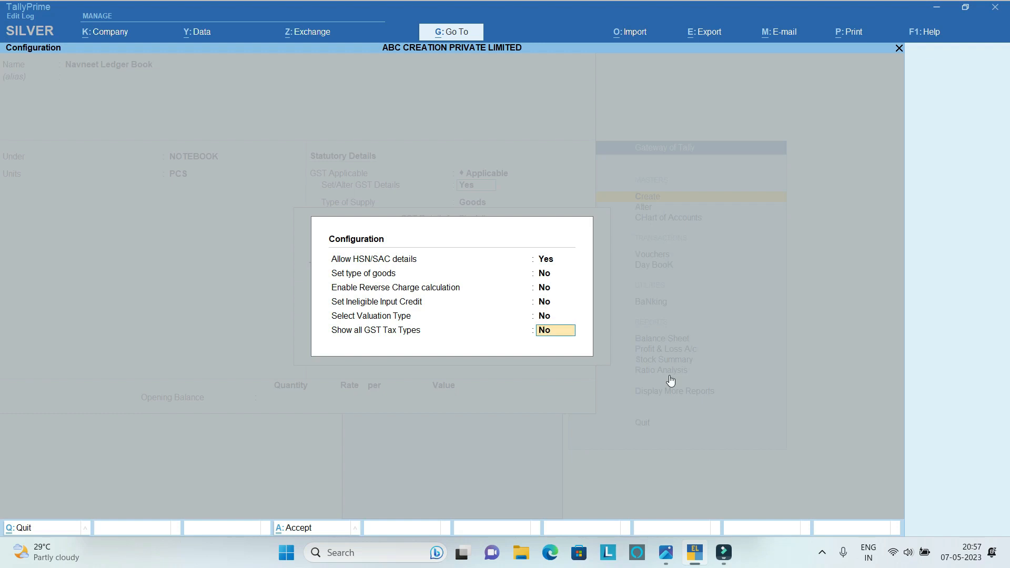
key("Return")
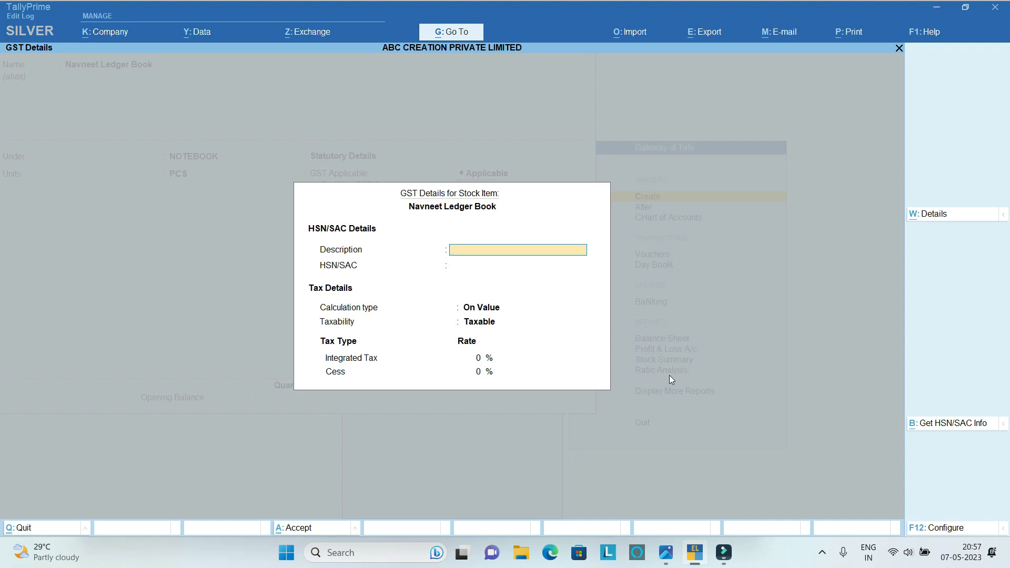
Enter Note Book as the ledger book's HSN/SAC description and 4820 as its HSN/SAC code.
type("Note Book")
key("Return")
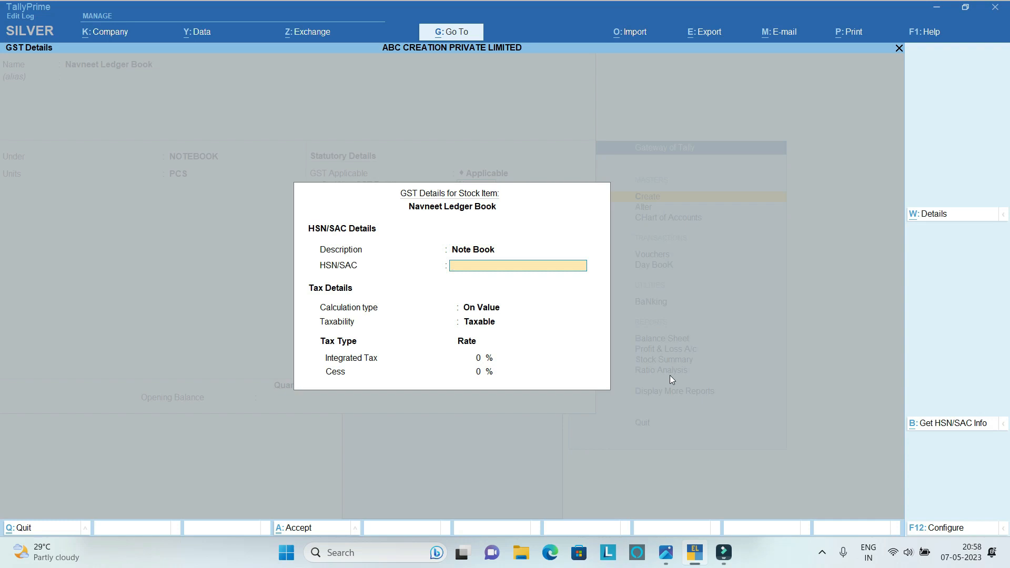
type("4820")
key("Return")
Keep the ledger book's On Value and Taxable settings and set its integrated tax to 12%.
key("Return")
key("Return")
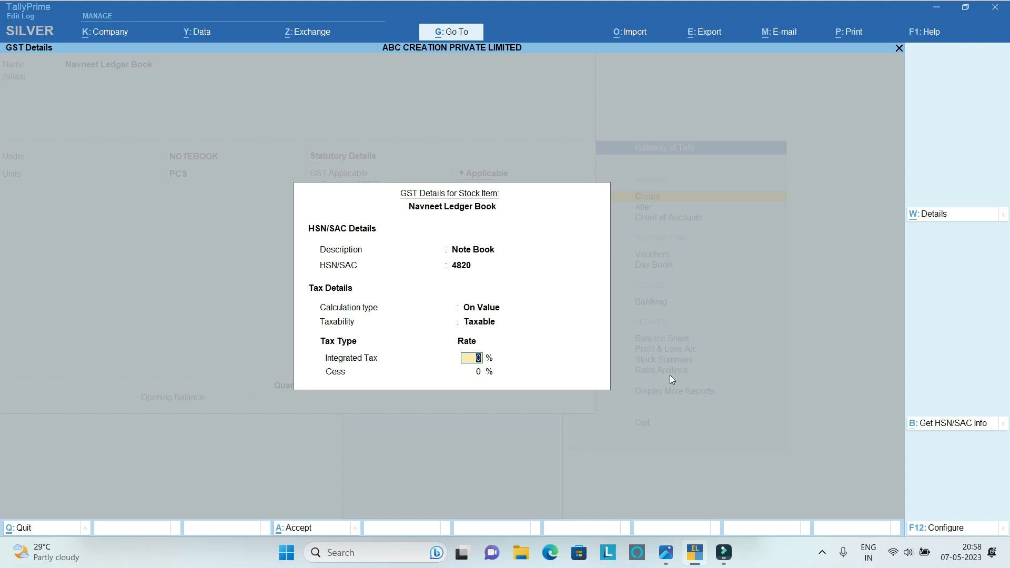
type("12")
key("Return")
Keep Goods as the supply type, set the rate of duty to 0 and save the ledger book without an opening balance.
key("Return")
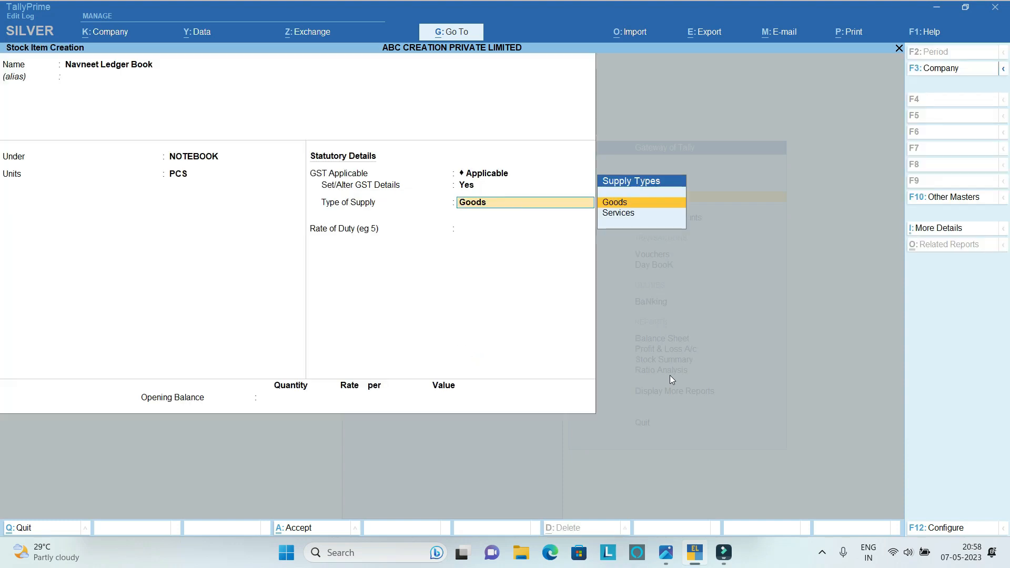
key("Return")
type("0")
key("Return")
key("Return")
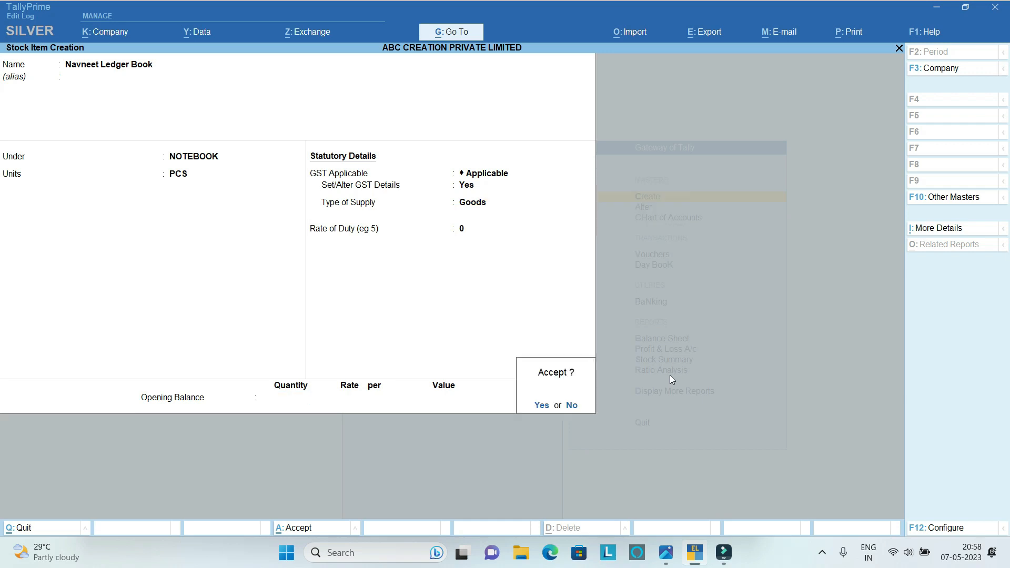
key("Return")
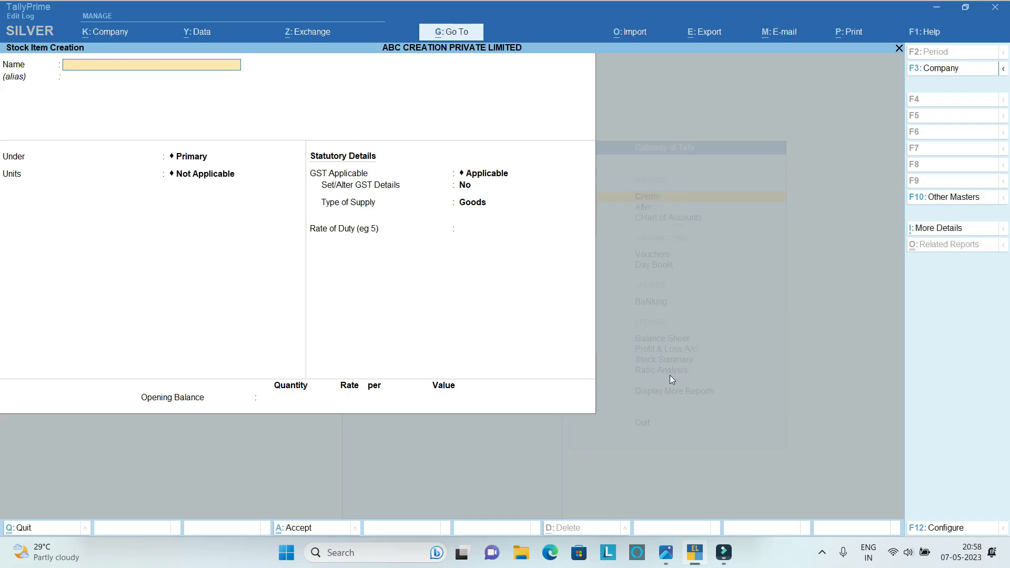
Leave stock item creation and open the Doms HB Pencil (1000 Pcs PacK ) stock item for alteration.
key("Escape")
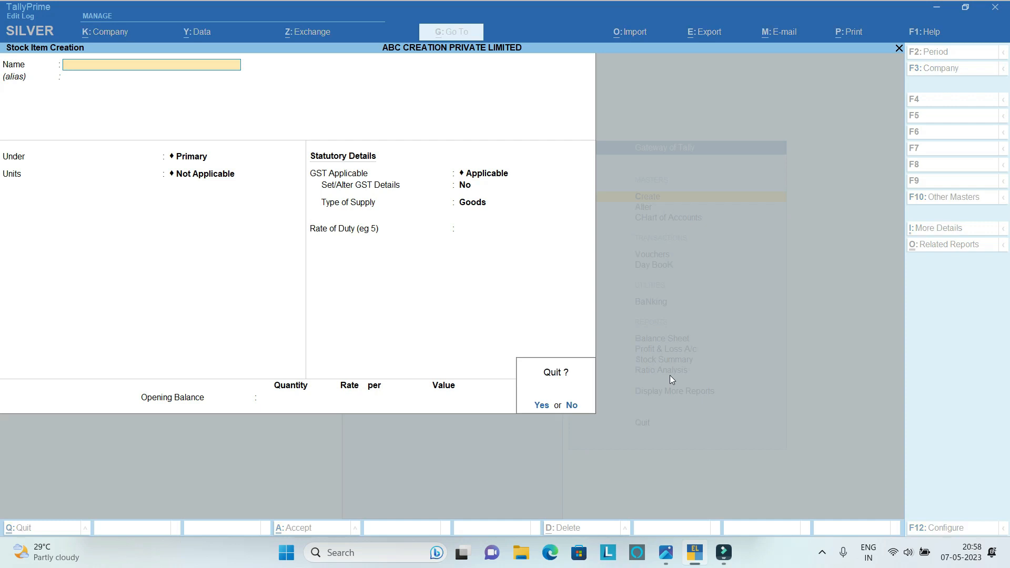
key("Return")
key("Escape")
key("Down")
key("Return")
key("Down")
key("Down")
key("Down")
key("Down")
key("Down")
key("Down")
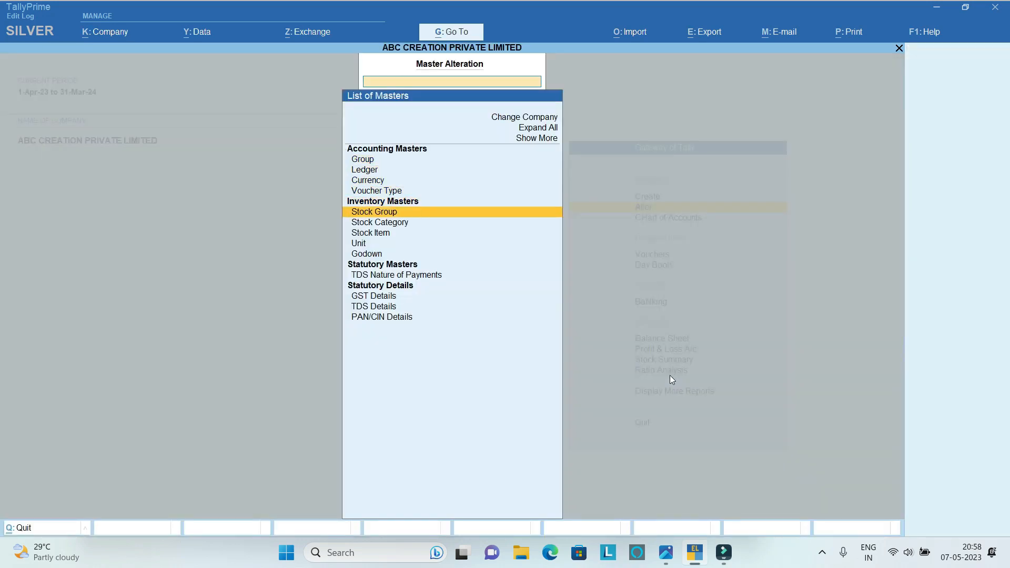
key("Return")
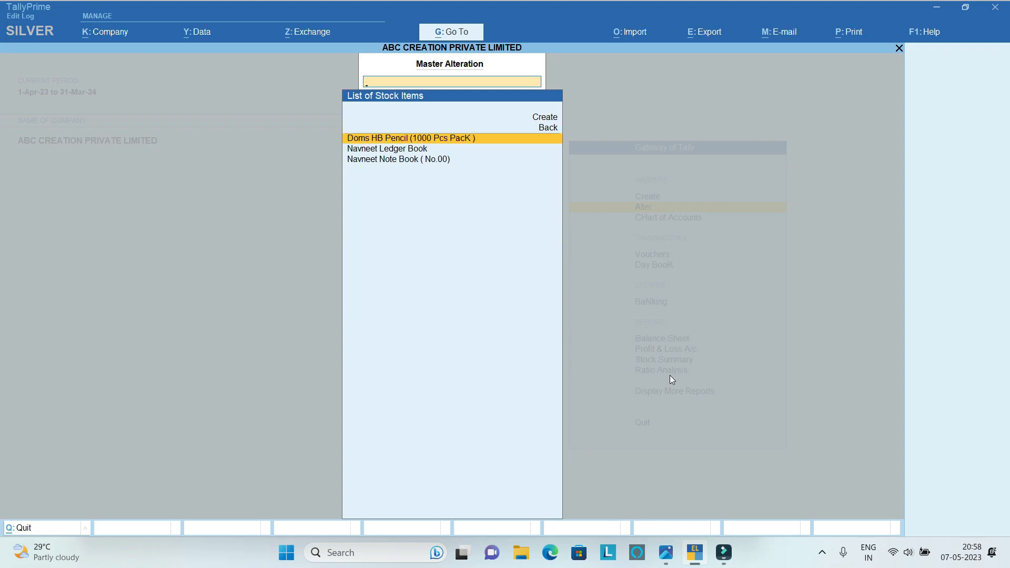
key("Return")
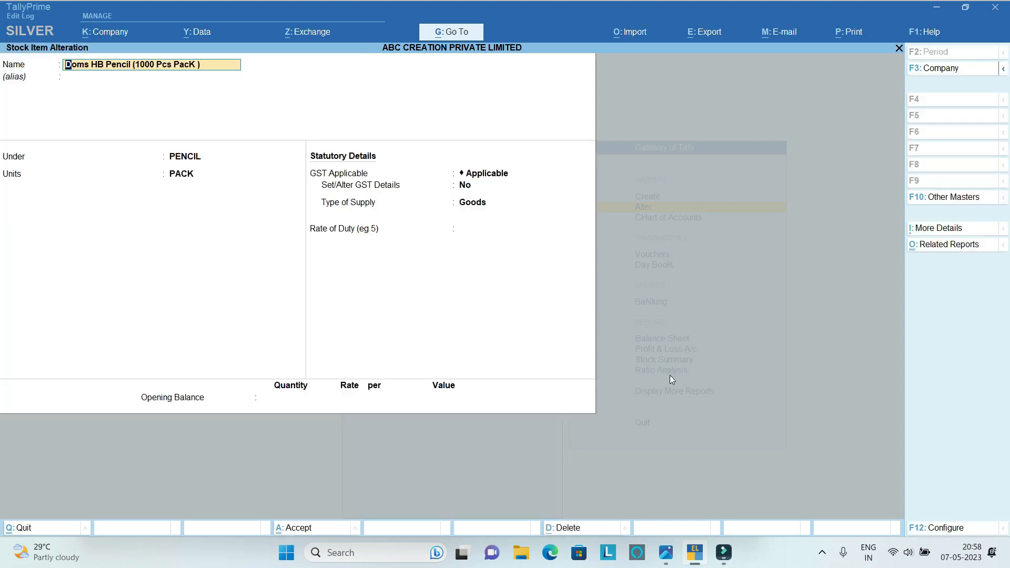
In the Doms pencil's GST details, set the HSN/SAC description to Pencil and the code to 9609.
key("Return")
key("Return")
key("Return")
key("Return")
key("Return")
type("y")
key("Return")
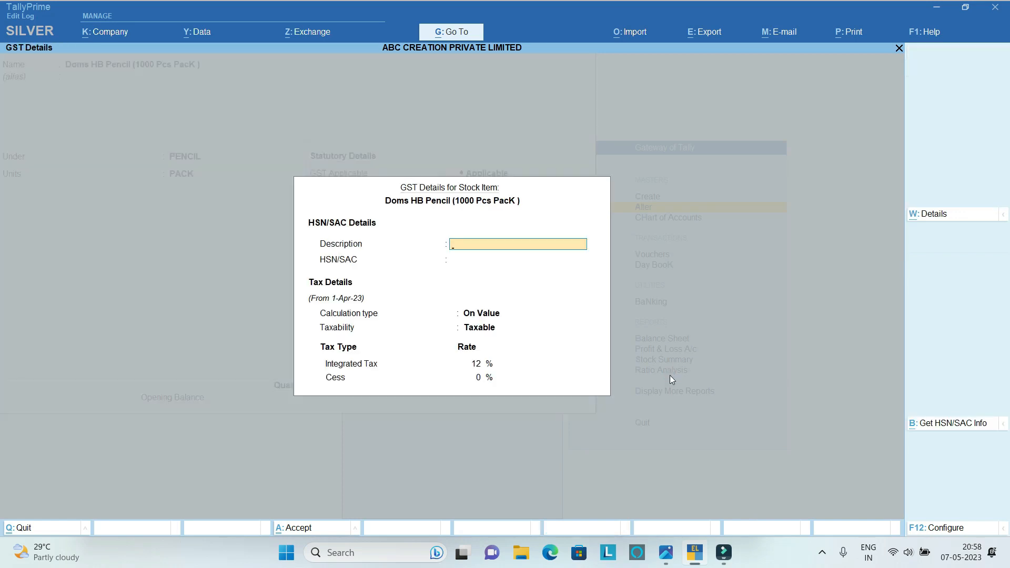
type("Pencil")
key("Return")
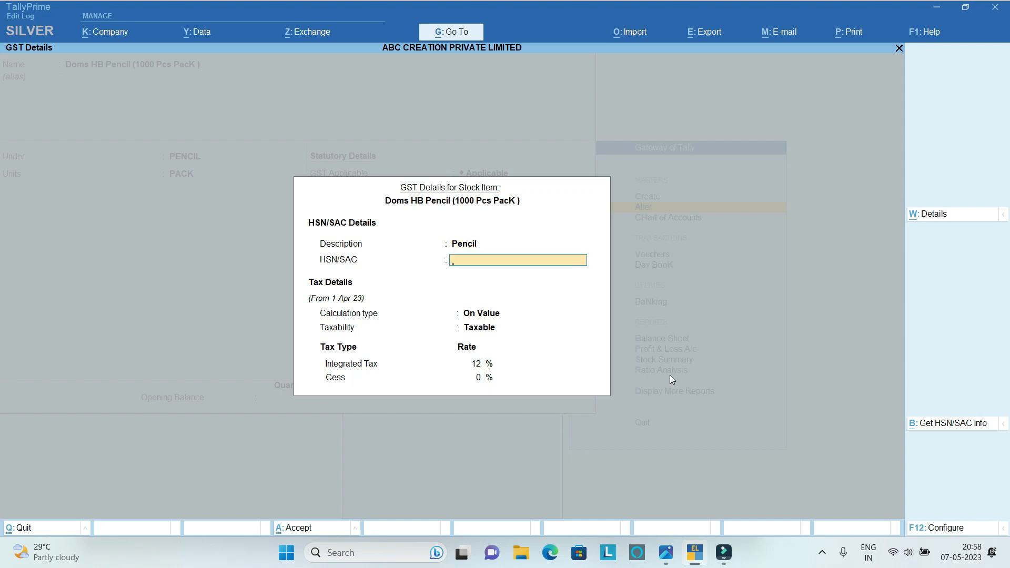
type("9609")
key("Return")
Keep the Doms pencil's existing tax settings and accept its GST details.
key("Return")
key("Return")
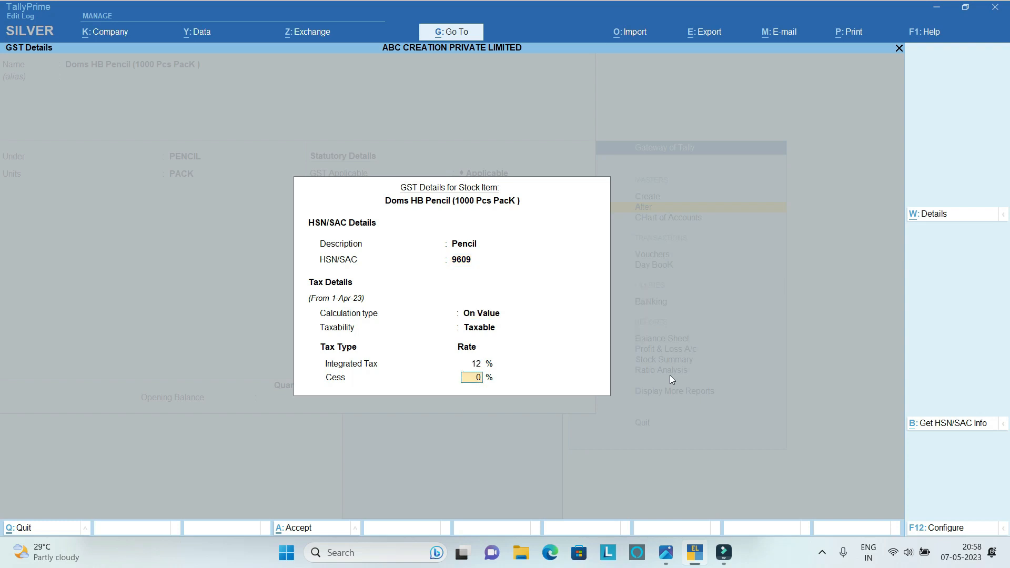
key("Return")
Reopen the Doms pencil item's GST details.
key("Return")
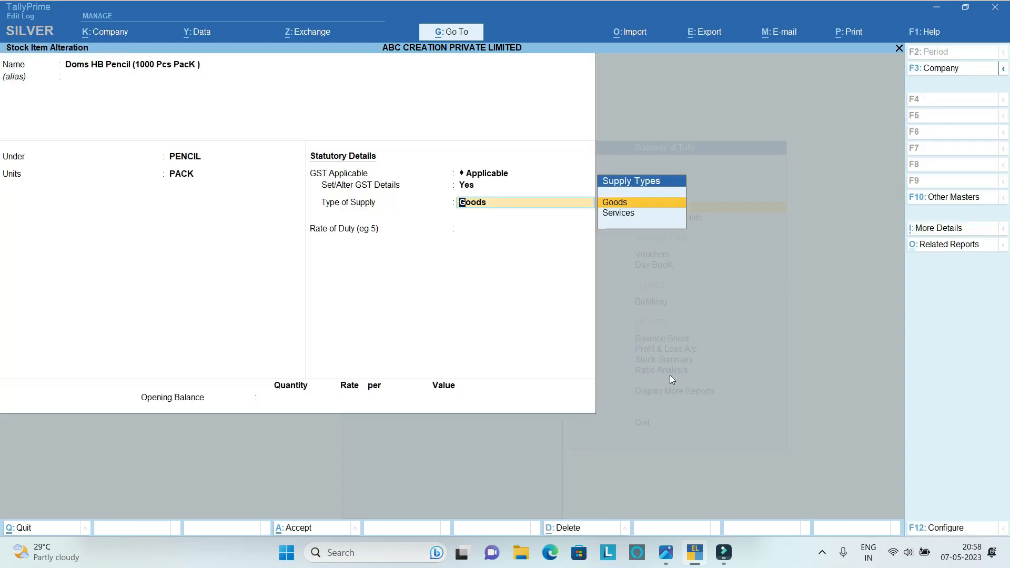
key("BackSpace")
key("BackSpace")
key("Return")
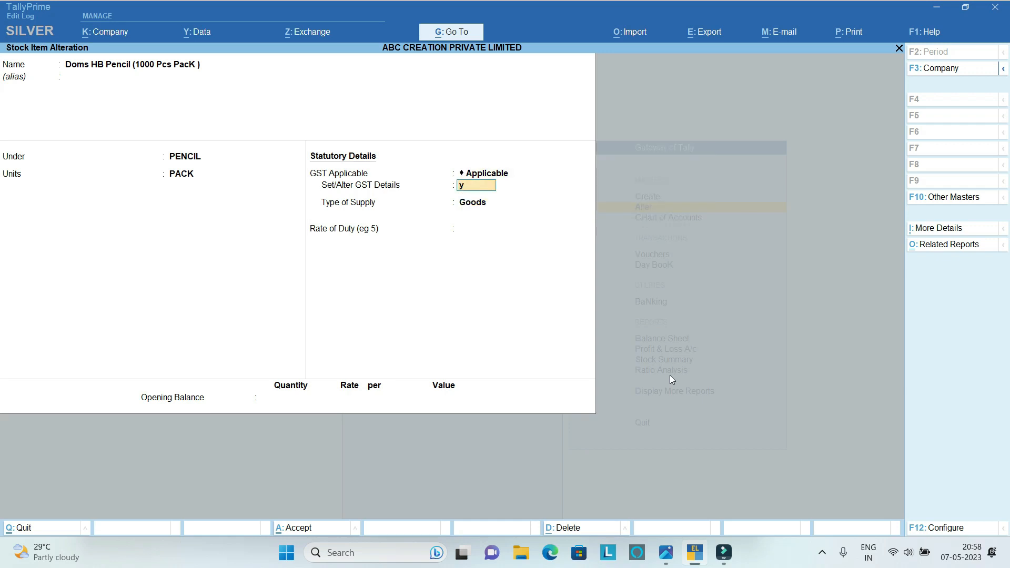
key("Return")
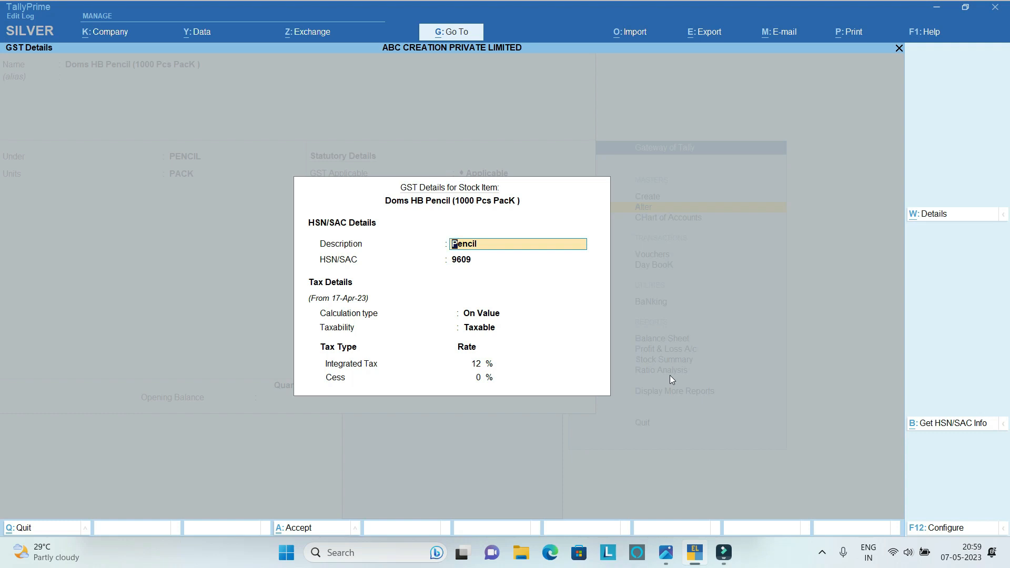
Set the Doms pencil's integrated tax rate to 6%.
key("Return")
key("Return")
key("Return")
key("Return")
key("Up")
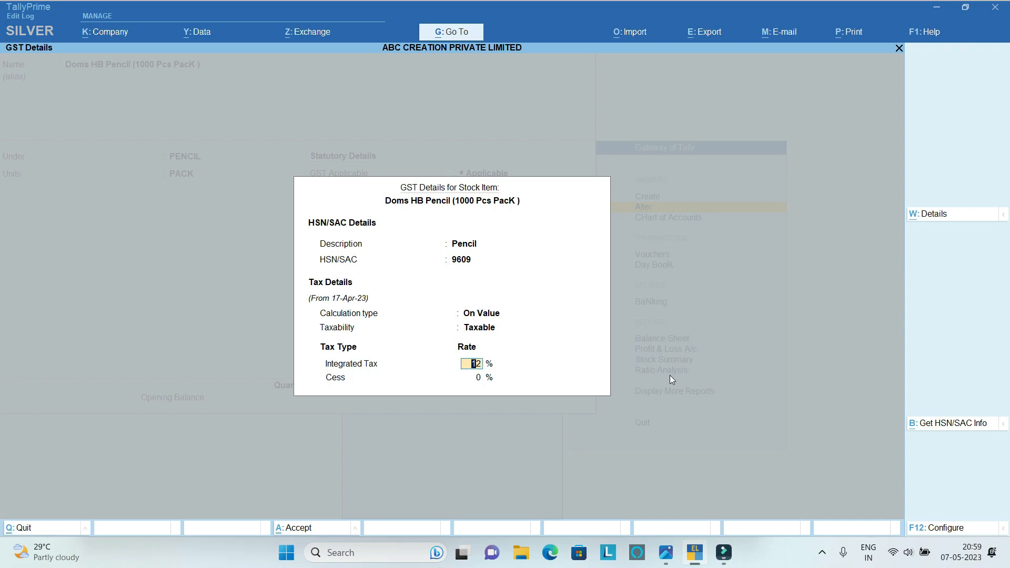
key("Down")
key("Up")
type("6")
key("Return")
key("Up")
key("Return")
key("Return")
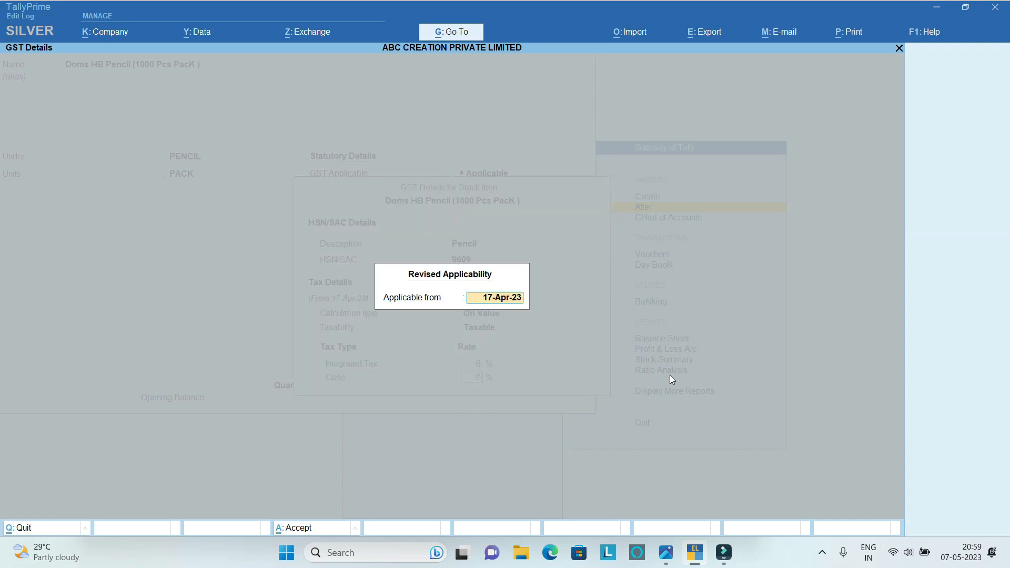
key("Escape")
Set the Doms pencil's integrated tax rate to 12% and make its GST details applicable from 01-04-2023.
key("Up")
type("12")
key("Return")
key("Return")
type("01-04-2023")
Keep Goods as the Doms pencil's type of supply and save the altered stock item.
key("Return")
key("Return")
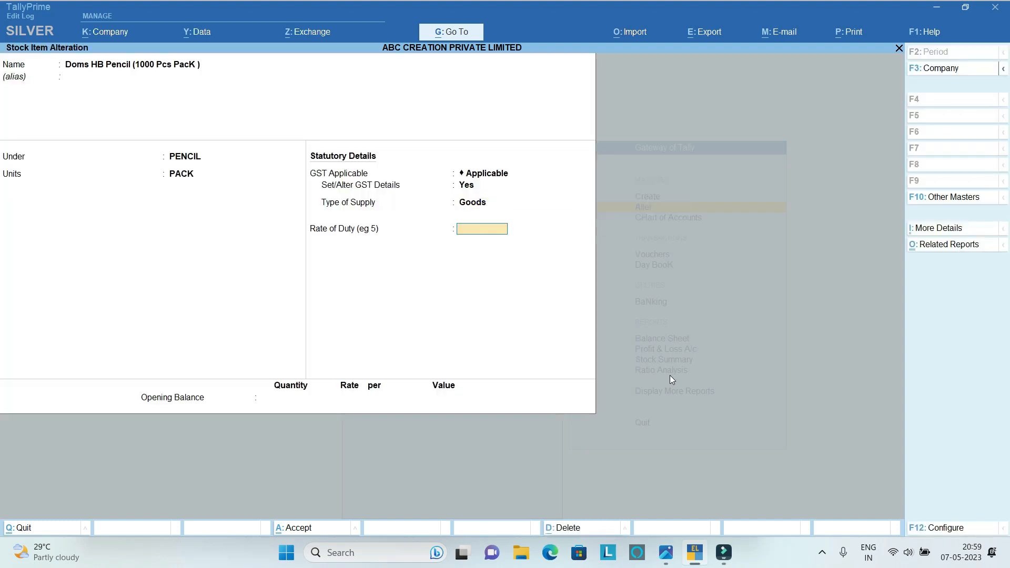
key("Return")
key("Return")
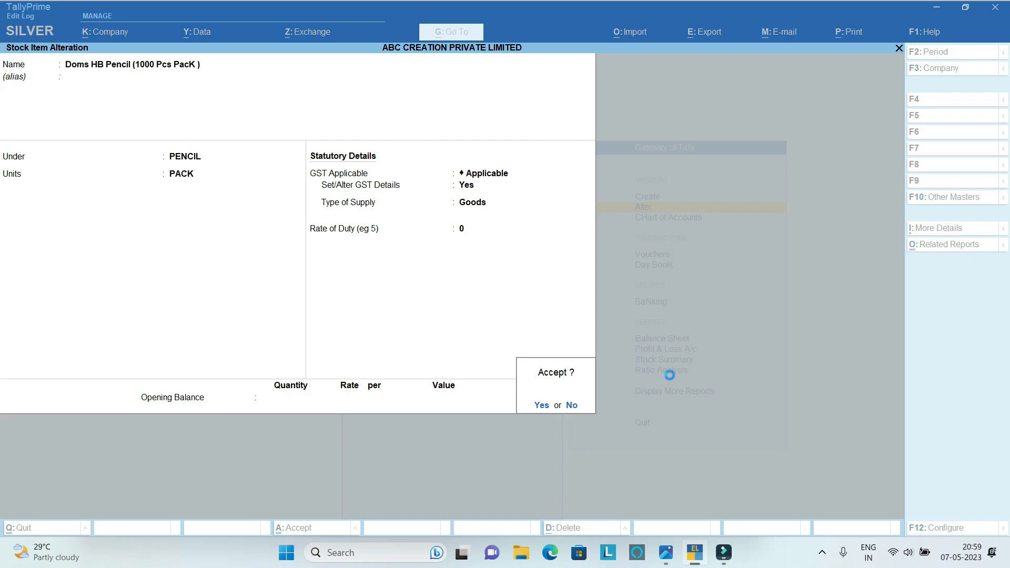
key("Return")
Open the Navneet Note Book ( No.00) stock item for alteration and enable Set/Alter GST Details to enter its GST details.
key("Down")
key("Down")
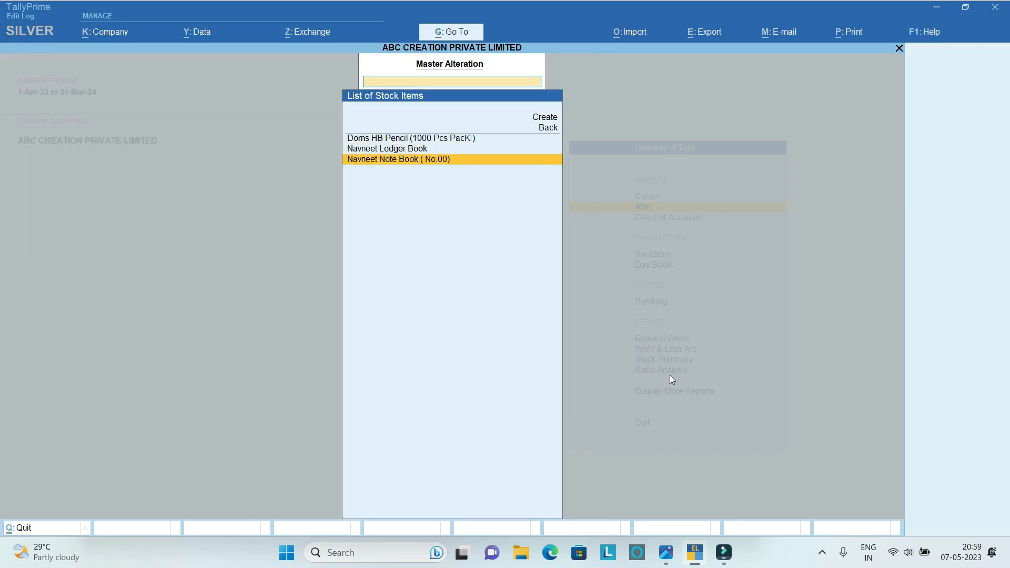
key("Return")
key("Return")
key("Return")
key("Return")
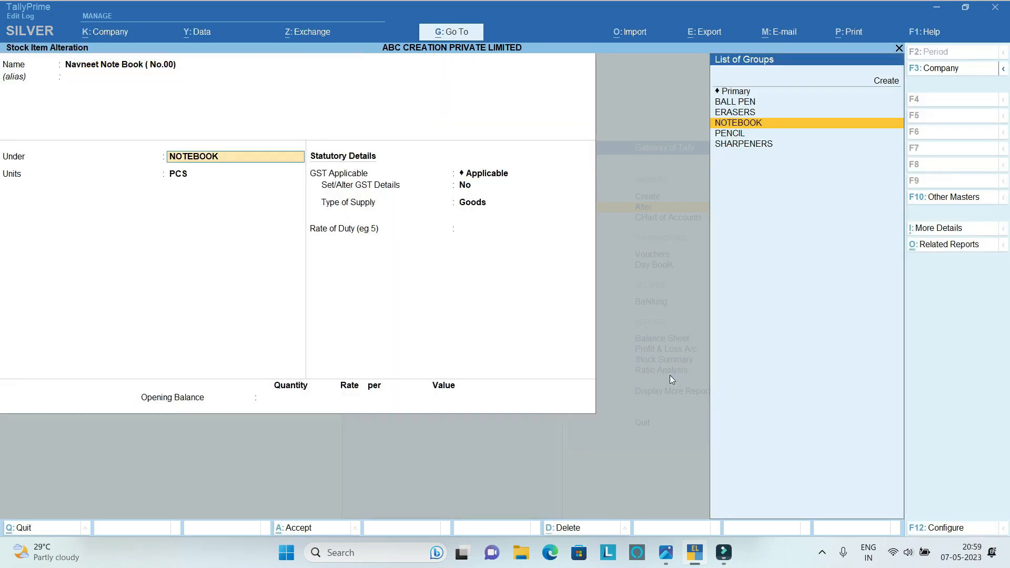
key("Return")
key("Return")
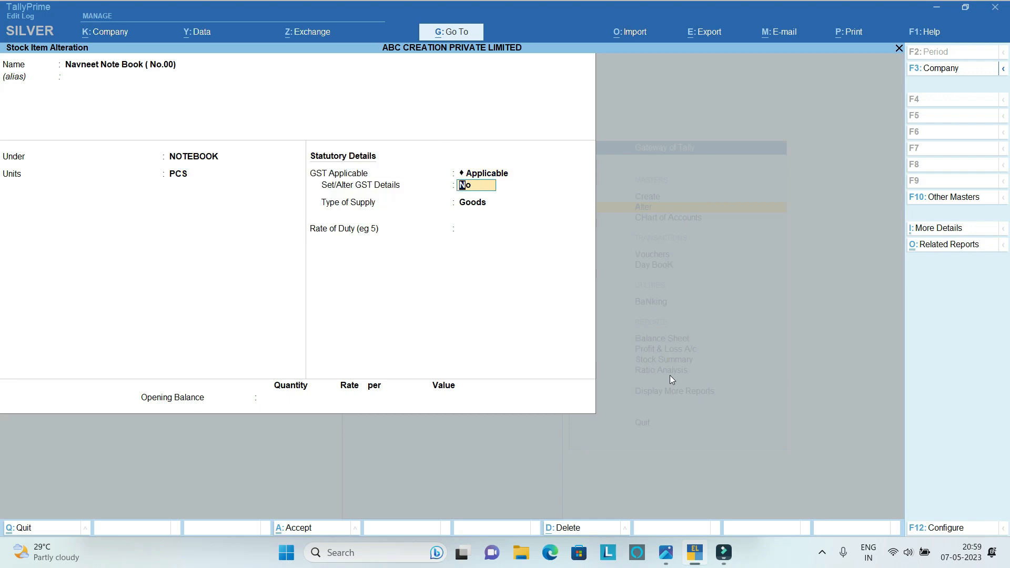
key("y")
In the Navneet Note Book's GST details, set the HSN/SAC description to Note Book and the code to 4820.
key("Return")
type("N")
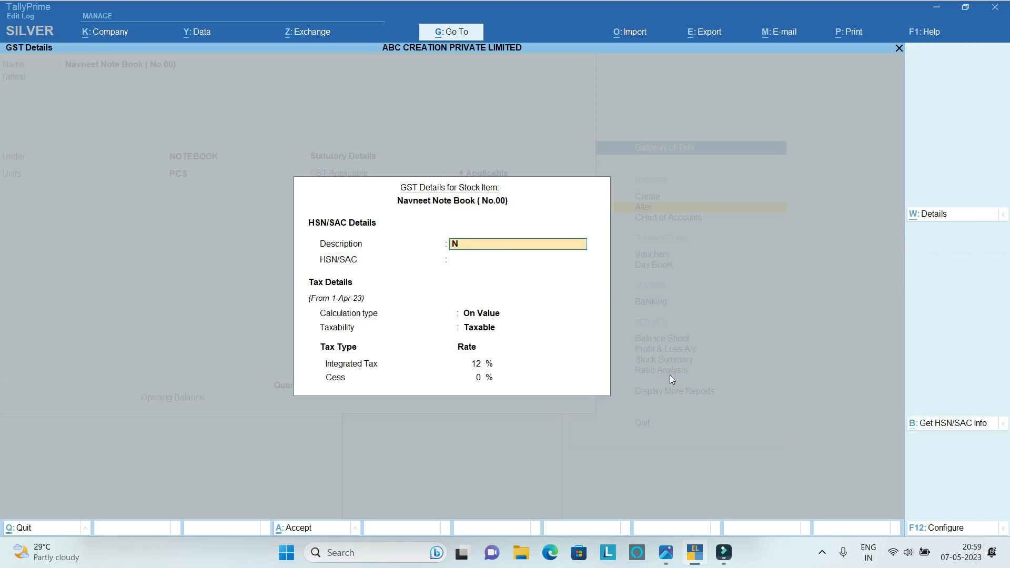
type("ote Book")
key("Return")
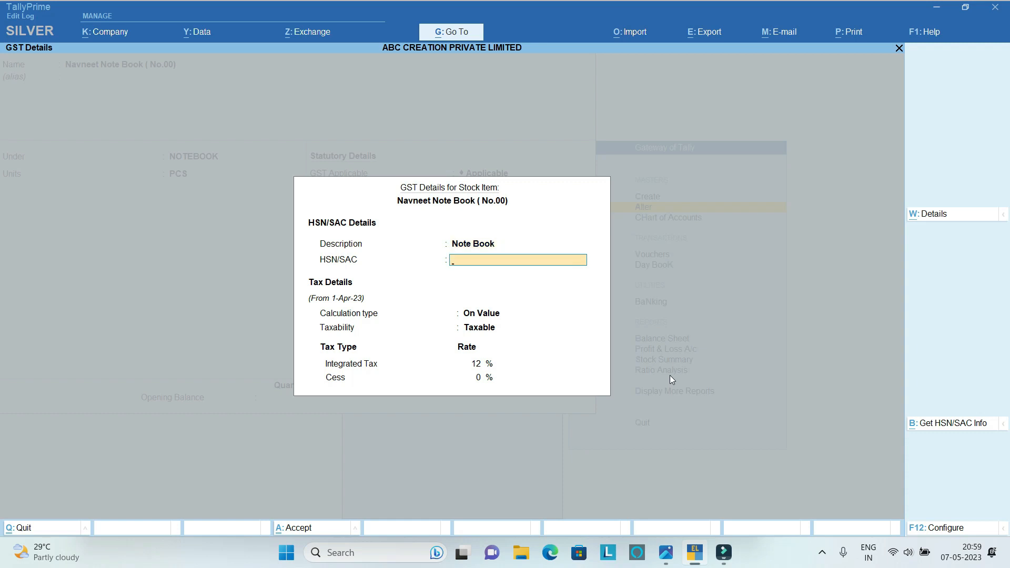
type("4820")
key("Return")
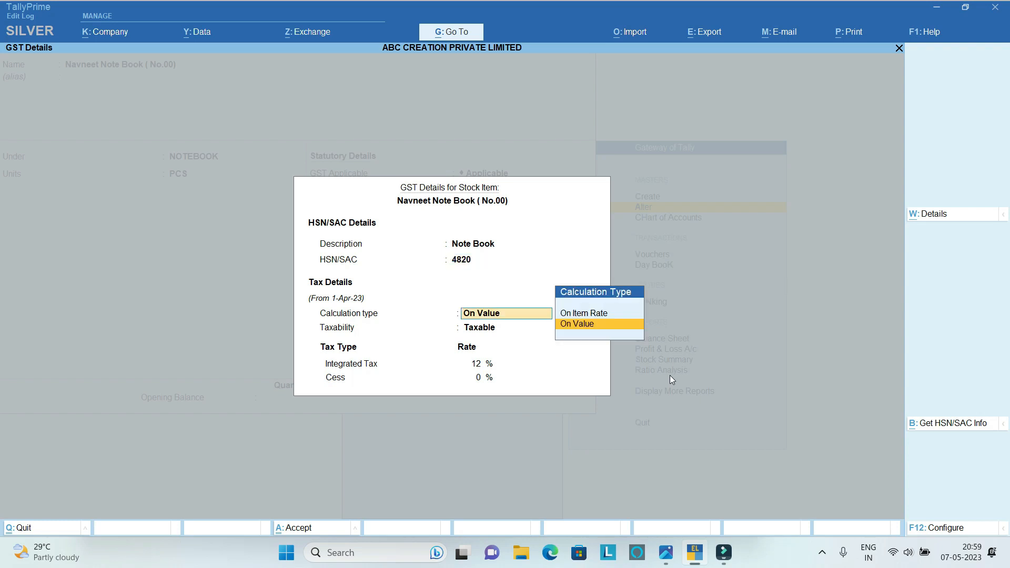
Keep the Navneet Note Book's tax settings, make them applicable from 01-04-2023 and save the stock item.
key("Return")
key("Return")
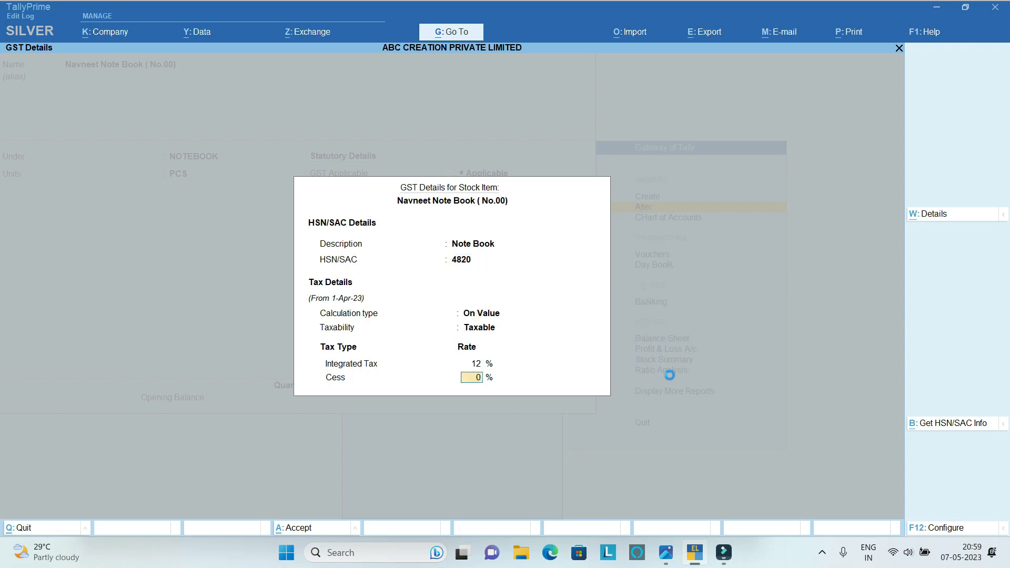
key("Return")
type("01-0")
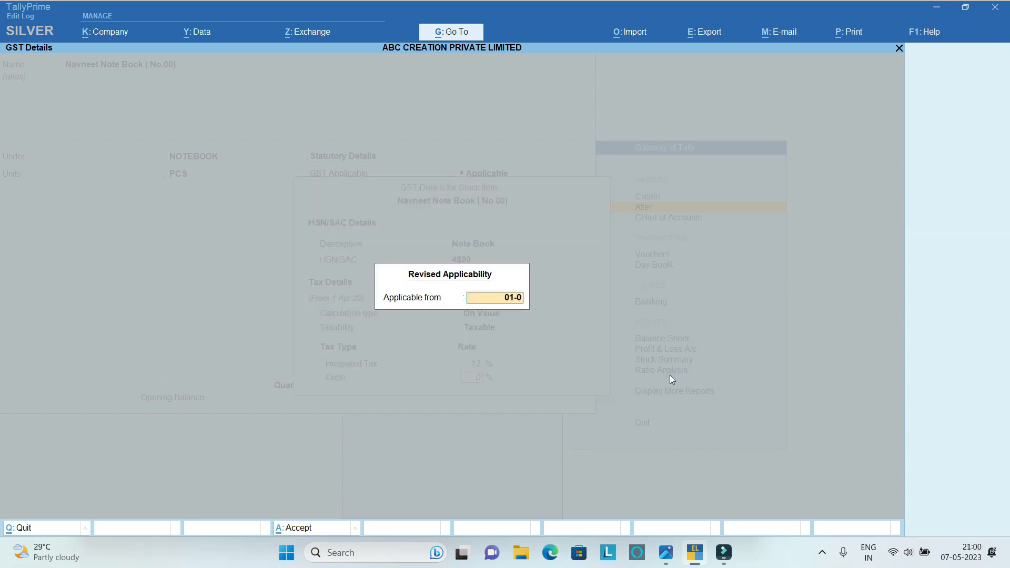
type("4-2023")
key("Return")
key("Return")
key("Return")
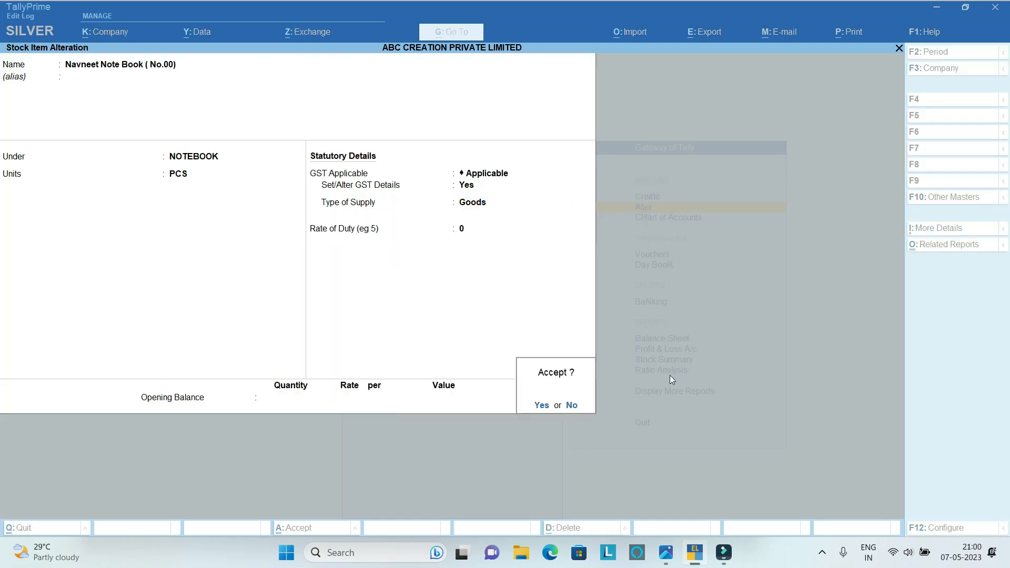
key("Return")
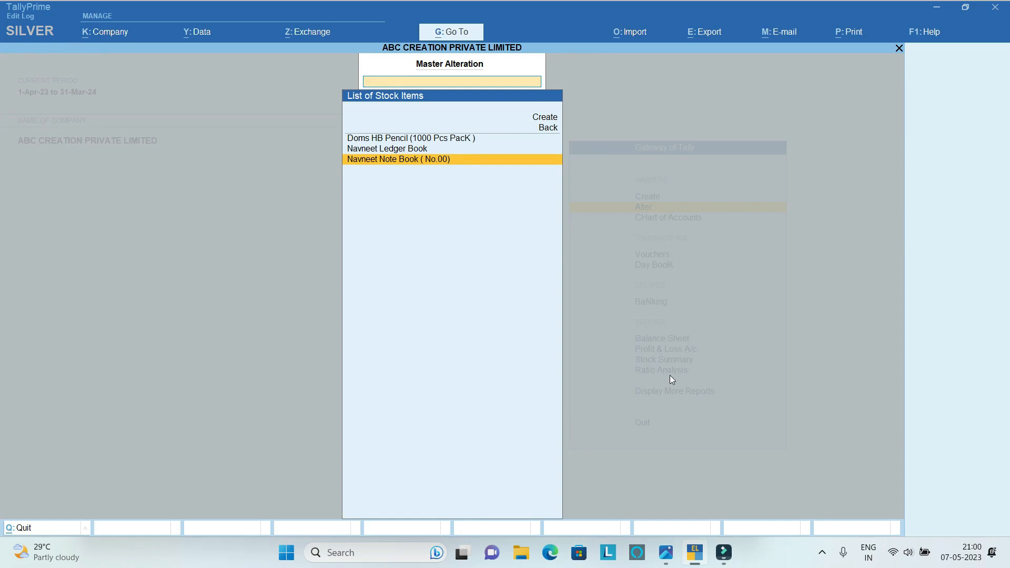
Leave stock item alteration and start creating a new stock item.
key("Escape")
key("Escape")
key("n")
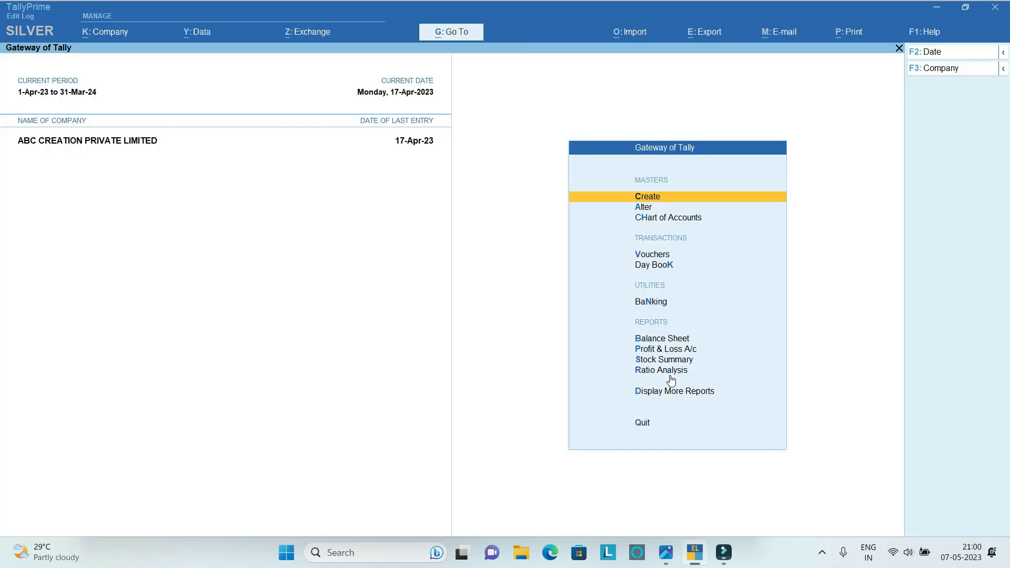
key("Return")
key("Down")
key("Down")
key("Down")
key("Down")
key("Down")
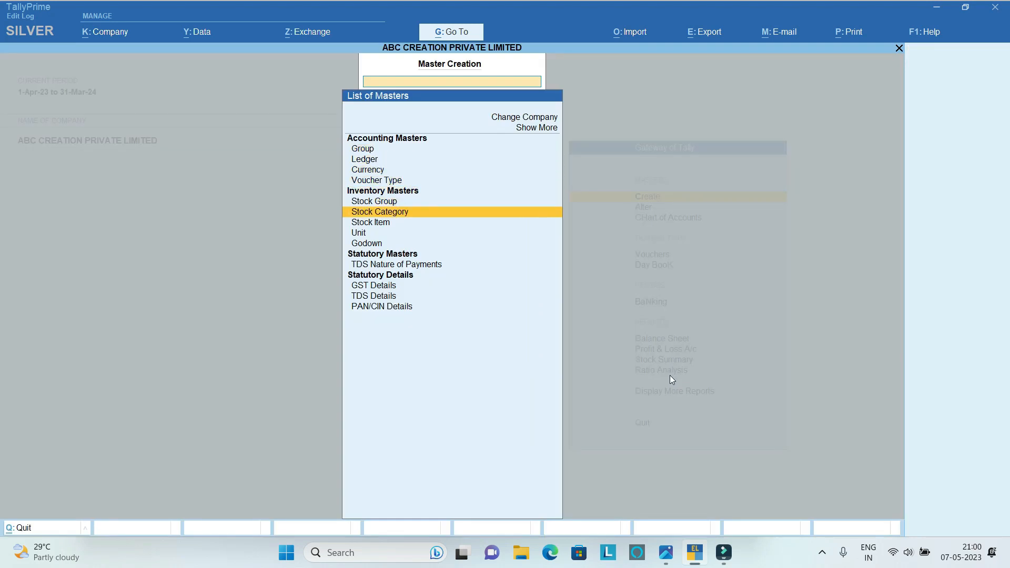
key("Down")
key("Return")
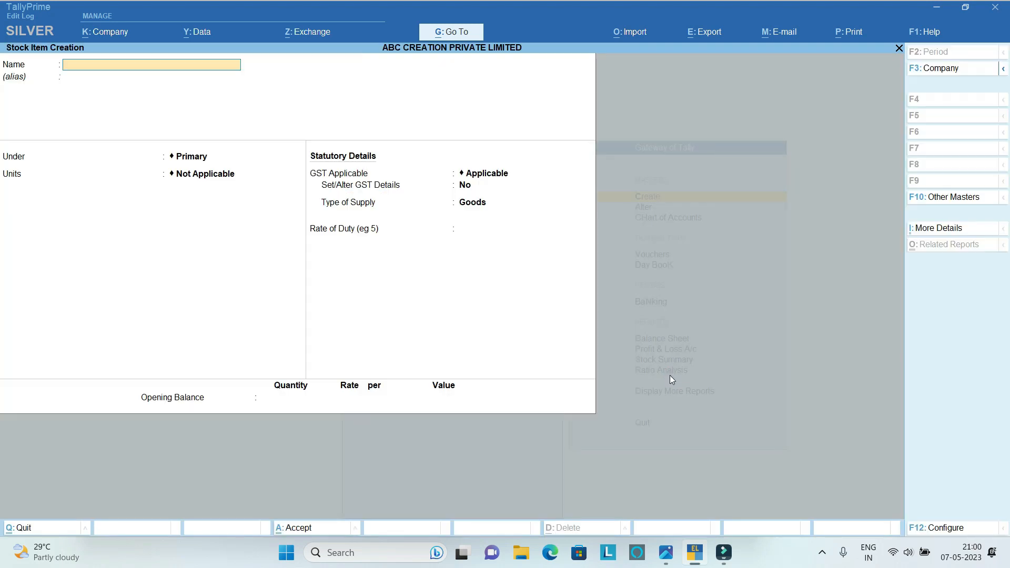
Name the new stock item Drwing Paper.
type("Drwo")
key("BackSpace")
type("ing Paper")
key("Return")
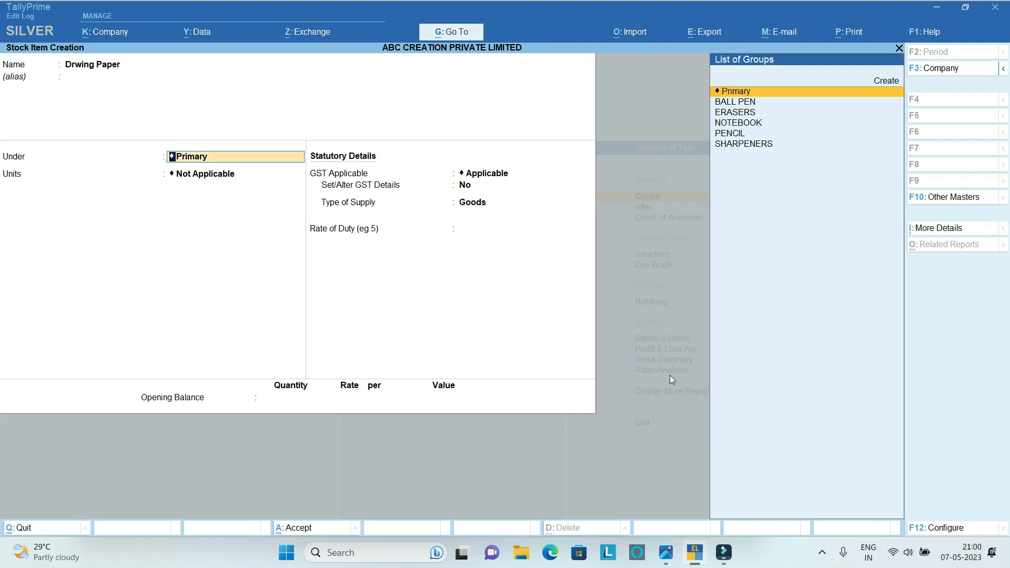
Place the Drwing Paper item under the NOTEBOOK group with PACK as its unit.
key("Down")
key("Down")
key("Down")
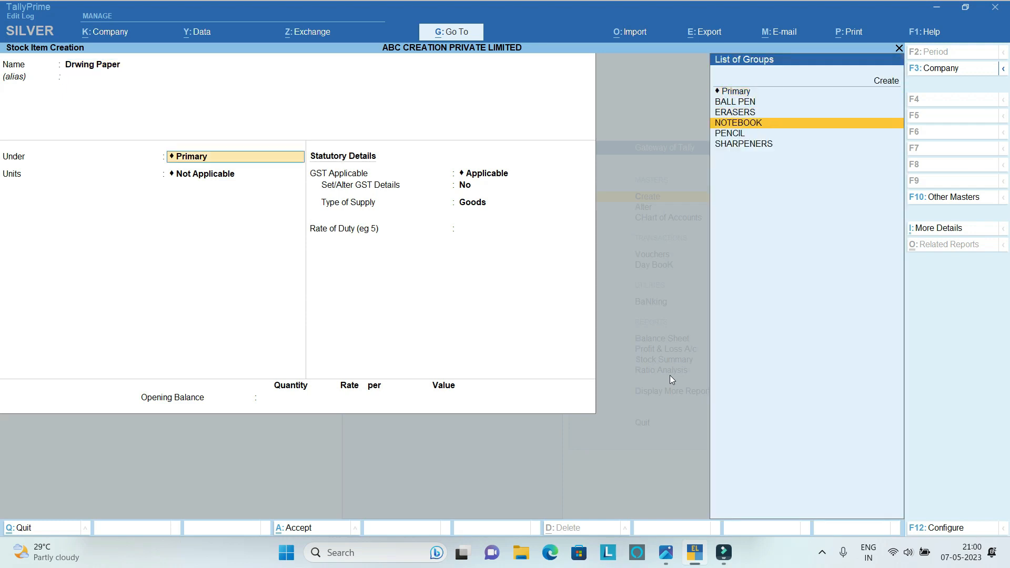
key("Return")
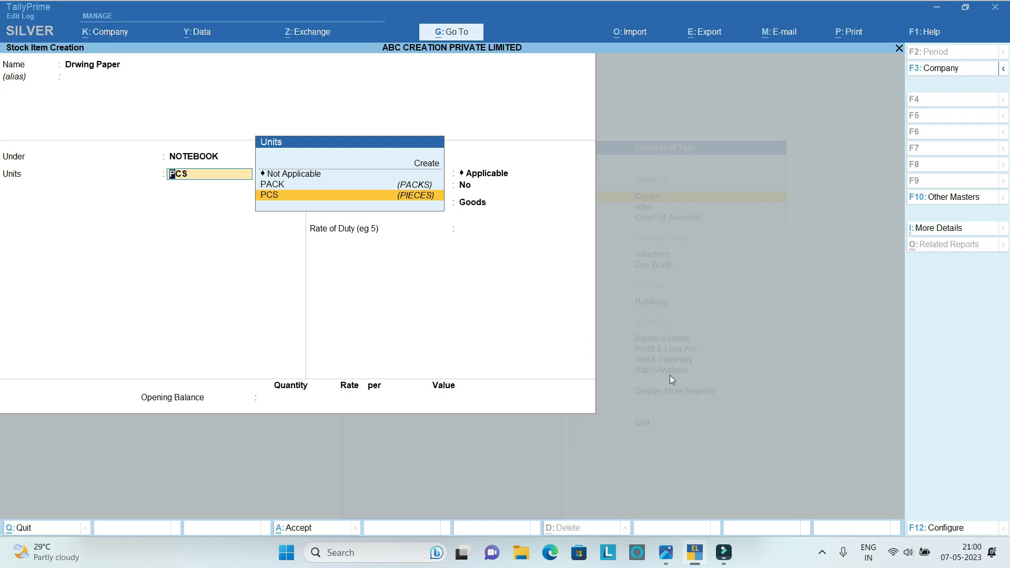
key("Up")
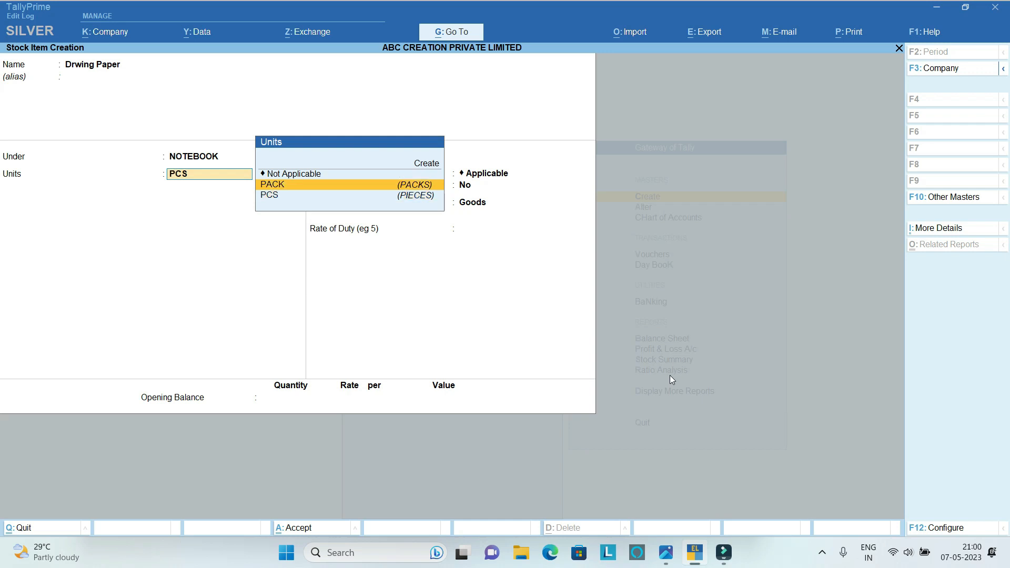
key("Return")
Enable GST details for Drwing Paper and set the HSN/SAC description to Note Book and the code to 4820.
key("Return")
type("y")
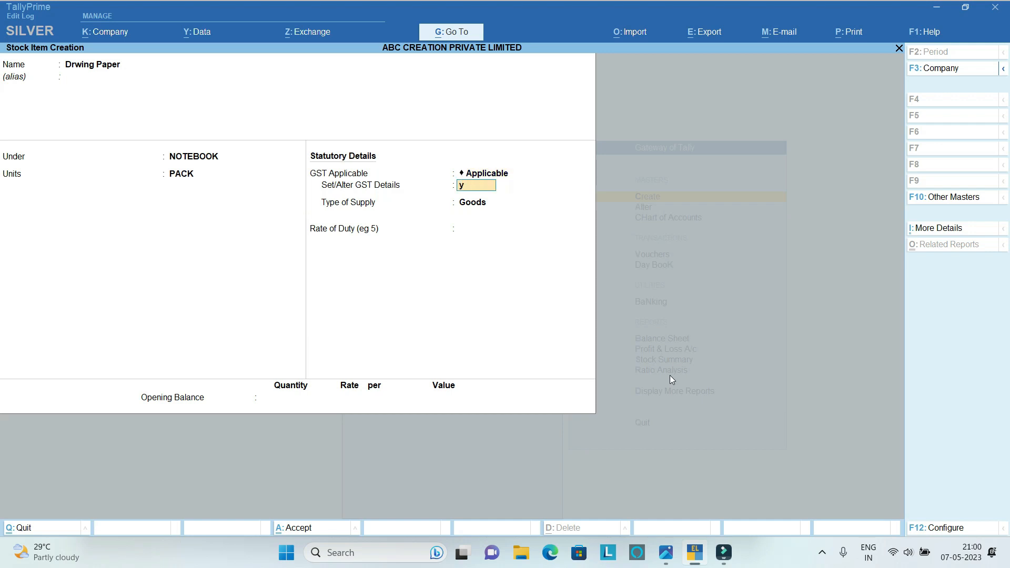
key("Return")
type("No")
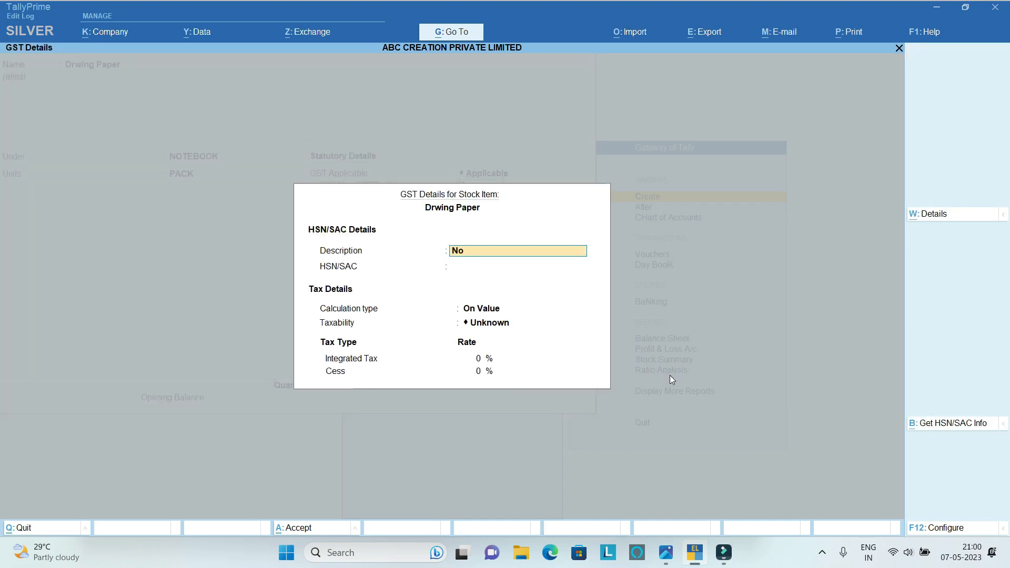
type("te Book")
key("Return")
type("4820")
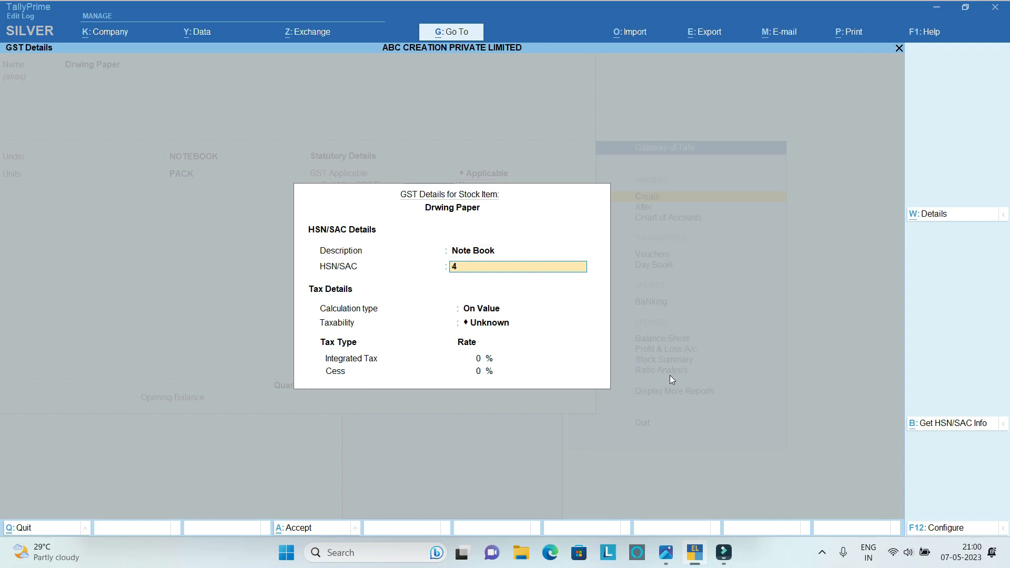
key("Return")
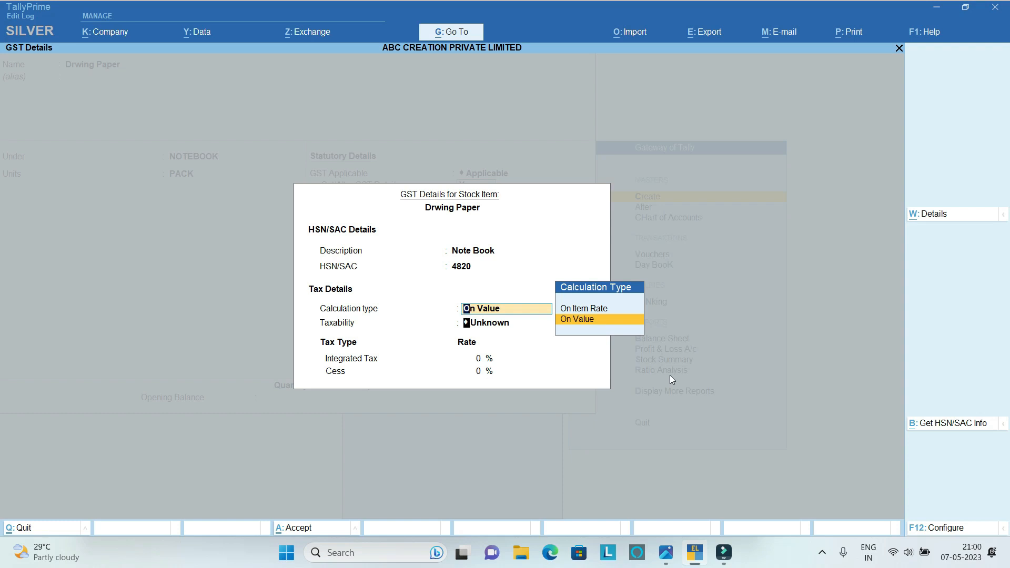
Make Drwing Paper taxable on value with a 12% integrated tax rate and accept its GST details.
key("Return")
key("Down")
key("Down")
key("Down")
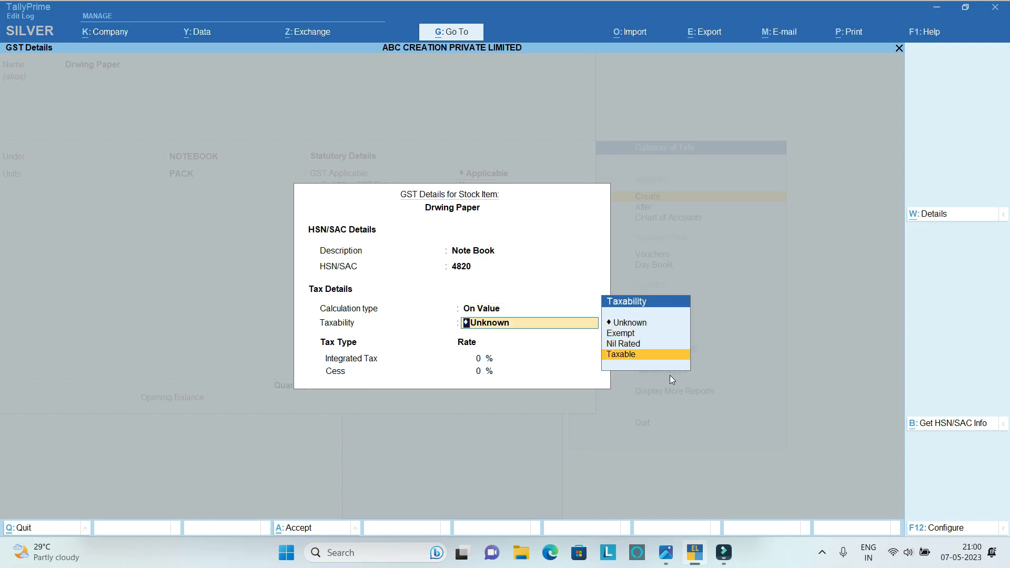
key("Return")
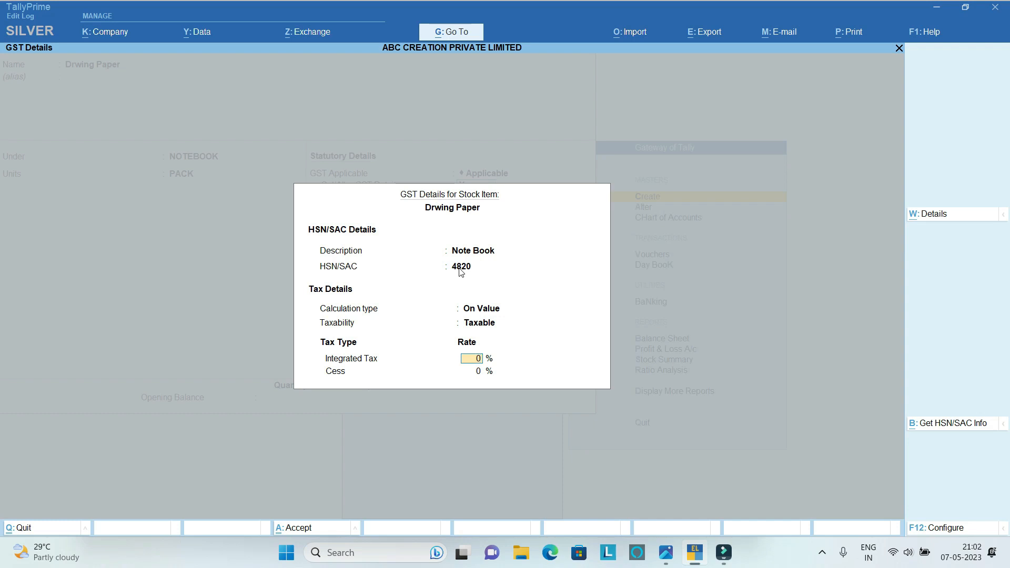
type("12")
key("Return")
Keep Goods as the type of supply and save the Drwing Paper stock item.
key("Return")
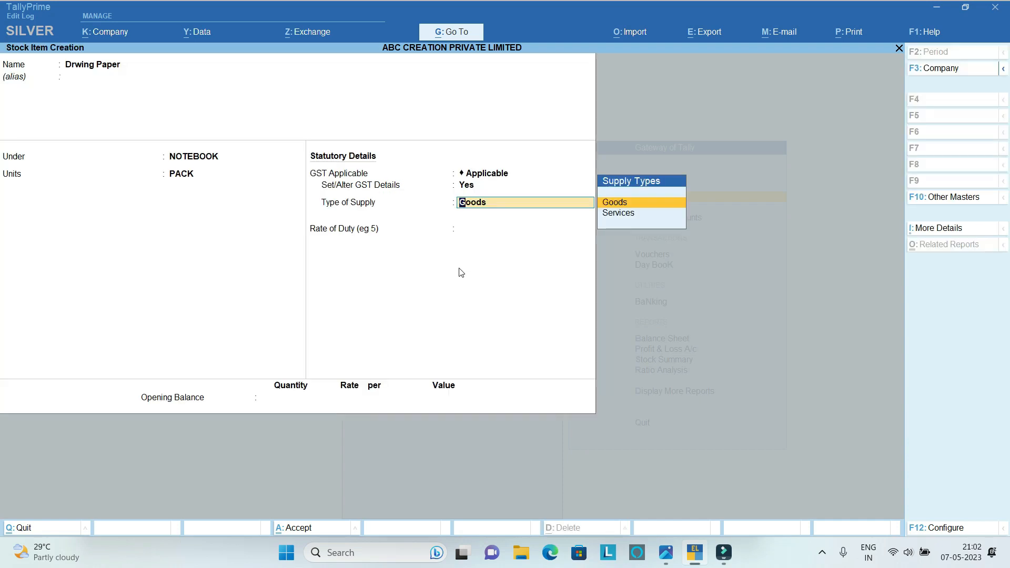
key("Return")
key("Return")
key("Return")
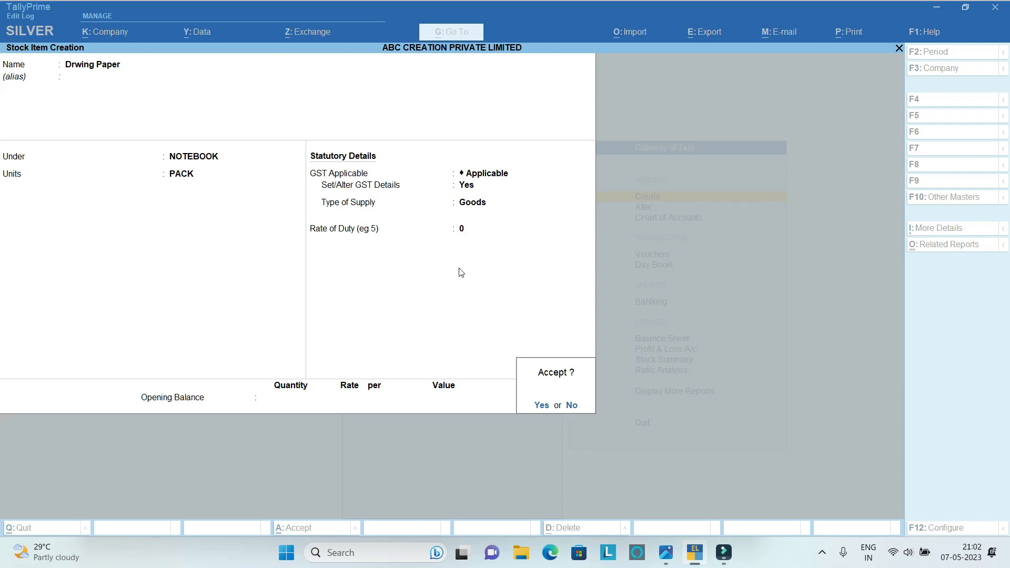
key("Return")
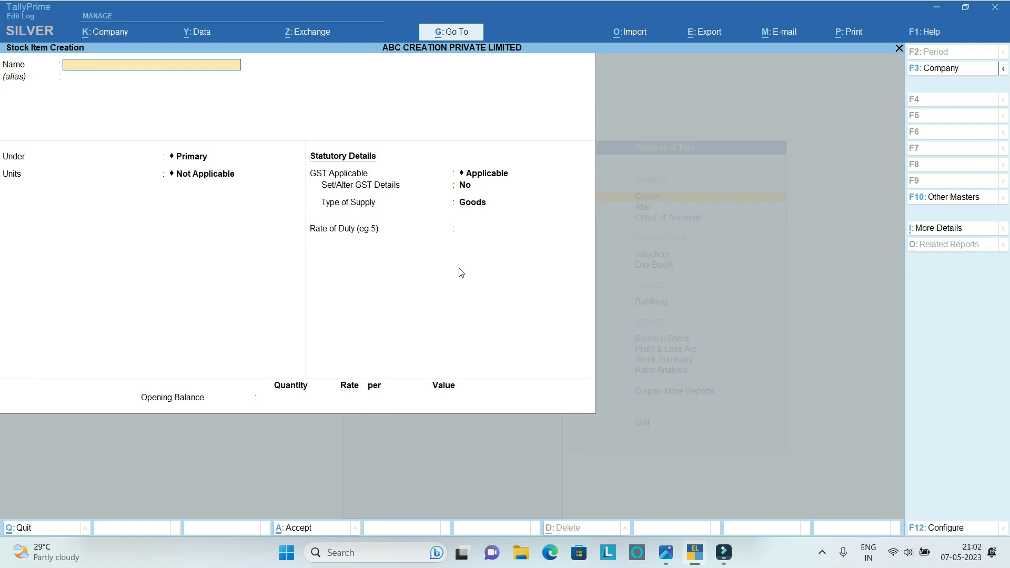
Name the next new stock item Cello Ball Pen (10 Pcs Pack ).
type("Cello Ball Pen (10 Pcs Pack")
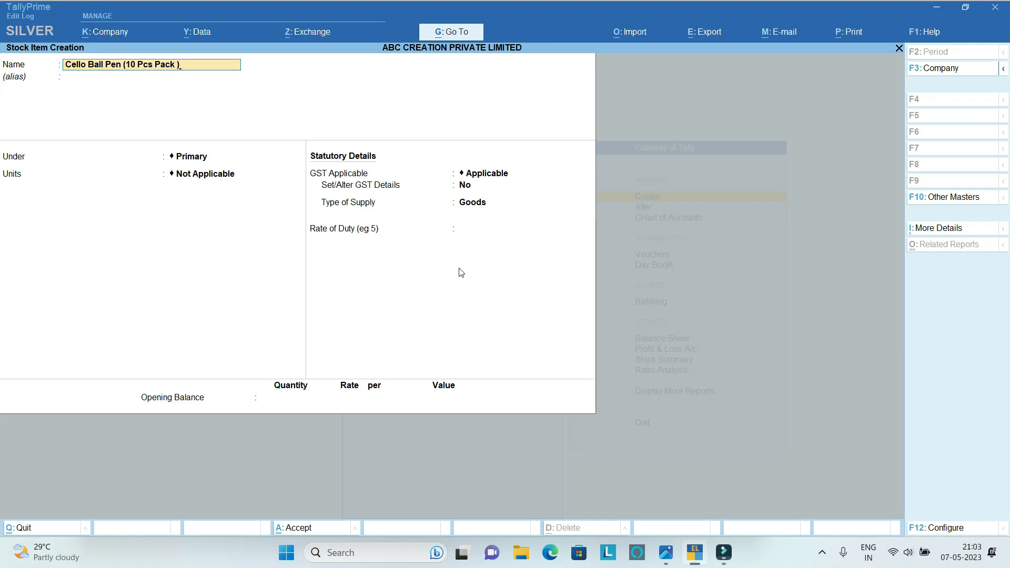
key("Return")
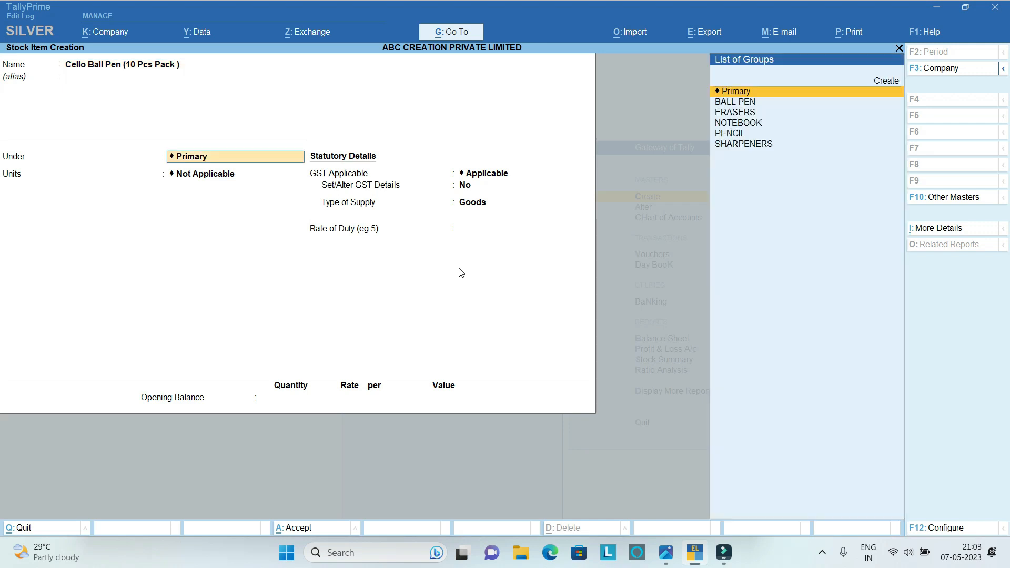
Place the Cello Ball Pen item under the BALL PEN group with PACK as its unit.
key("Down")
key("Down")
key("Down")
key("Up")
key("Up")
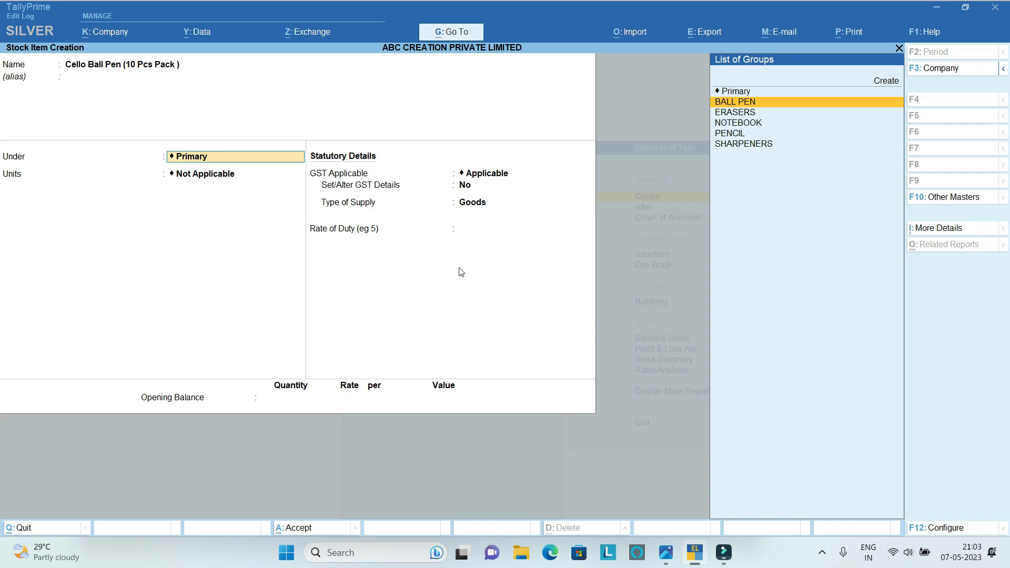
key("Return")
key("Down")
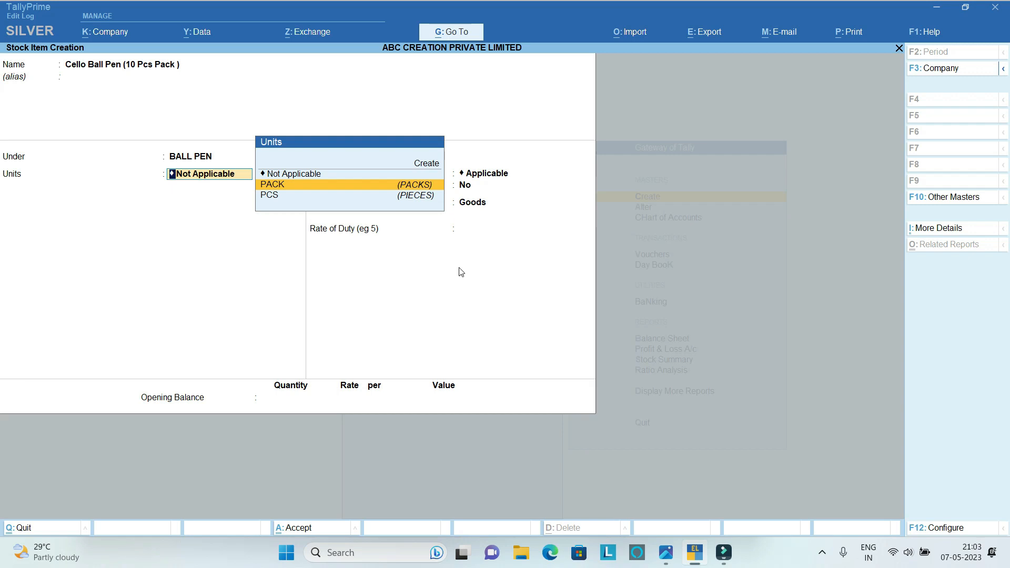
key("Return")
Enable GST details for the Cello Ball Pen item and enter the description Ball Pen with HSN/SAC 9608.
key("Return")
key("y")
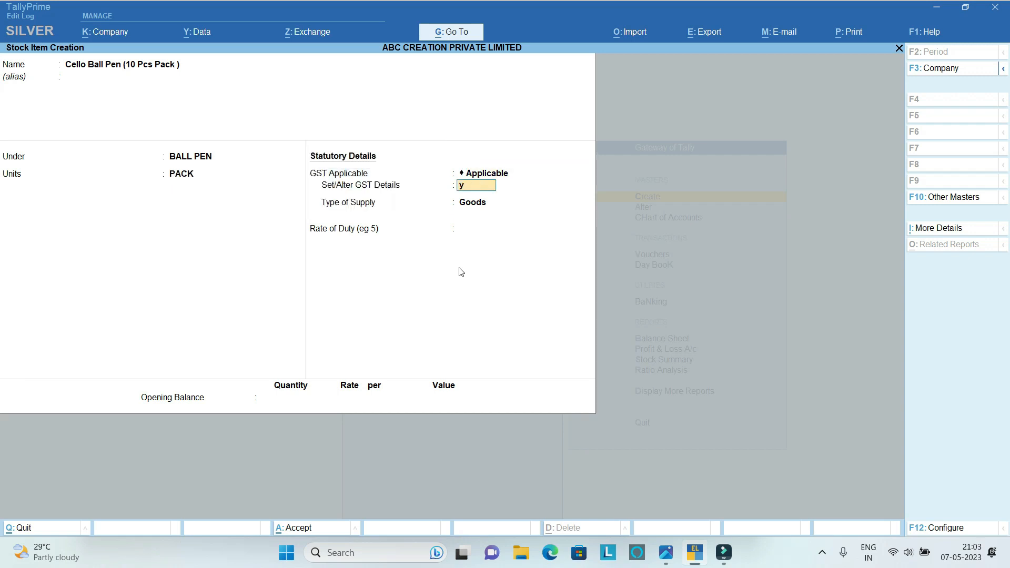
key("Return")
type("B")
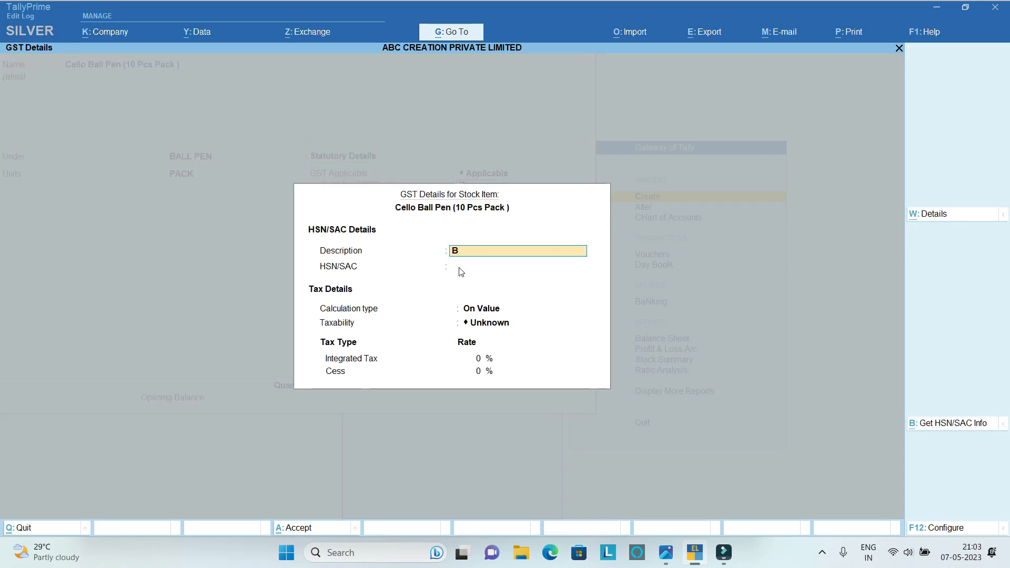
type("all Pen")
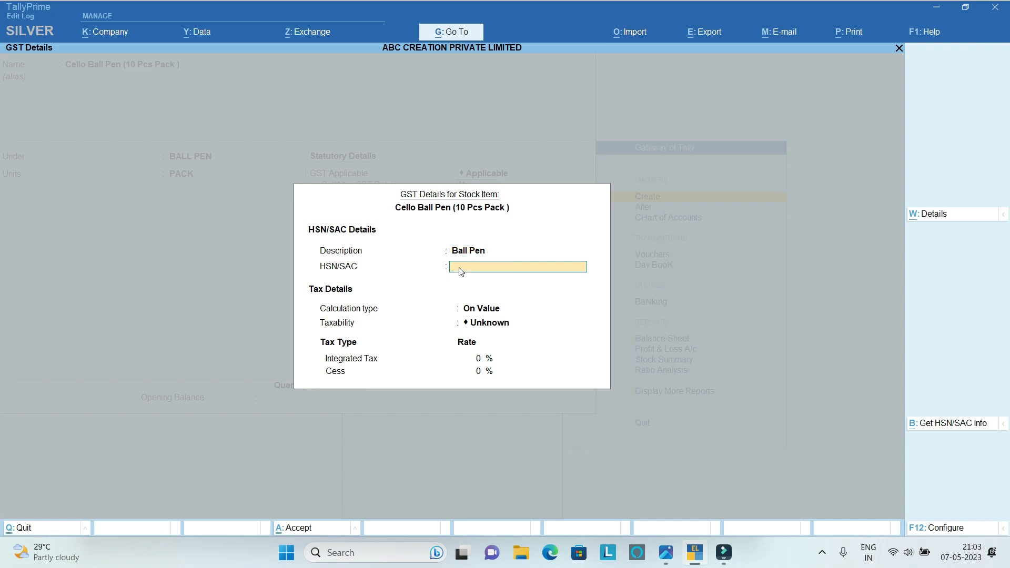
type("9608")
key("Return")
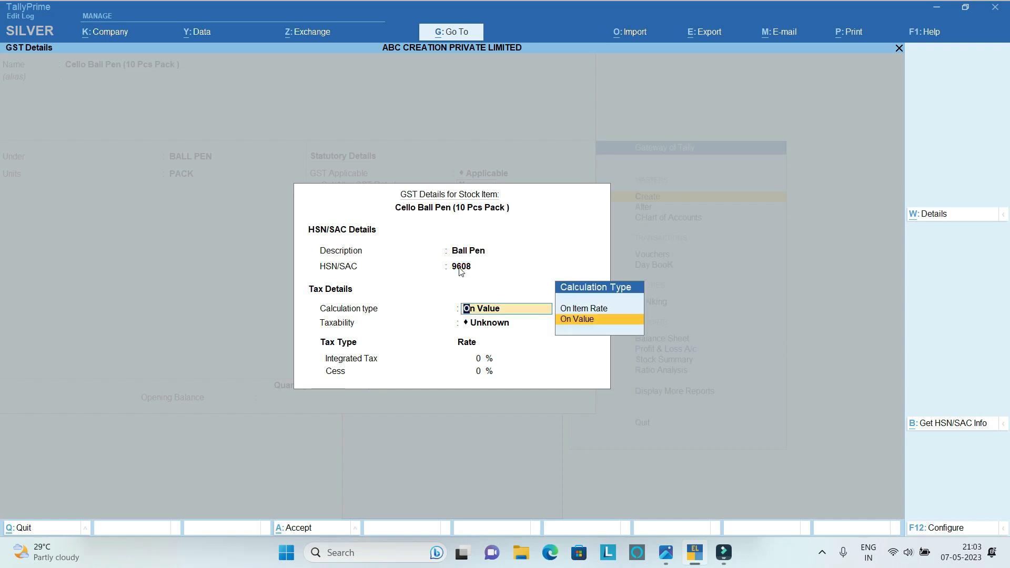
Make Cello Ball Pen taxable on value with an 18% integrated tax rate and accept its GST details.
key("Return")
key("Down")
key("Down")
key("Down")
key("Return")
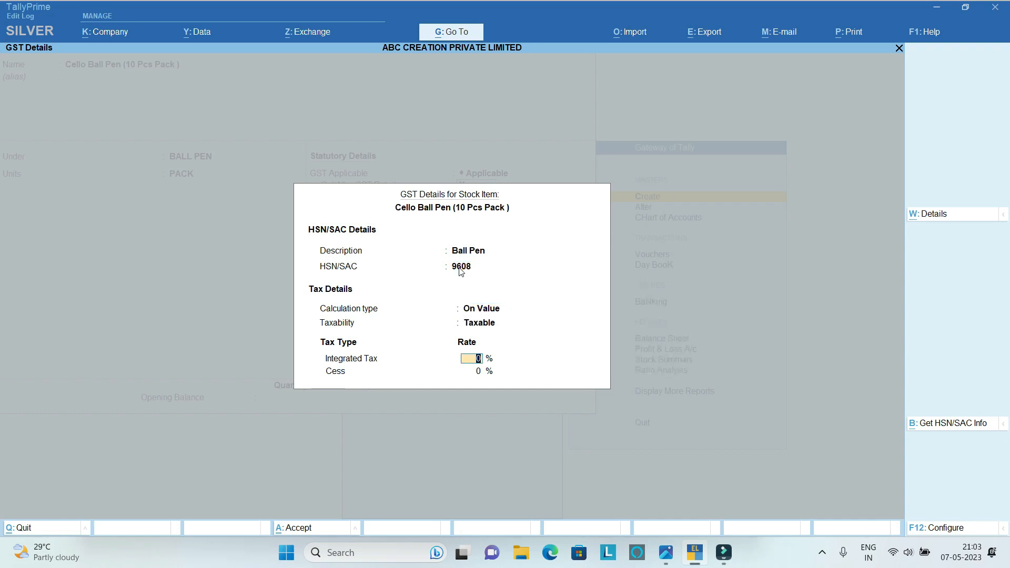
type("18")
key("Return")
Keep Goods as the type of supply and save the Cello Ball Pen stock item.
key("Return")
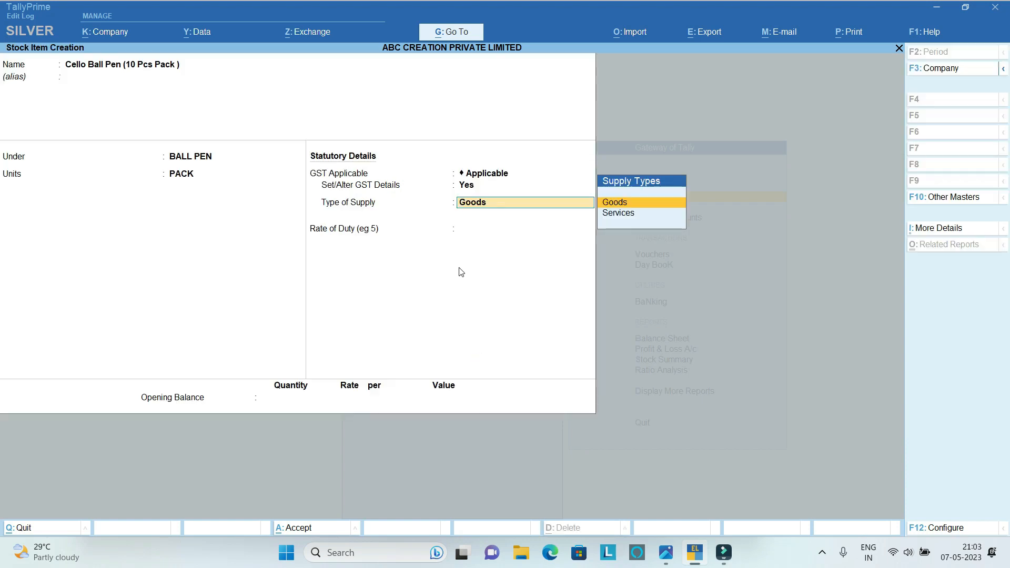
key("Return")
key("Return")
key("Return")
key("Return")
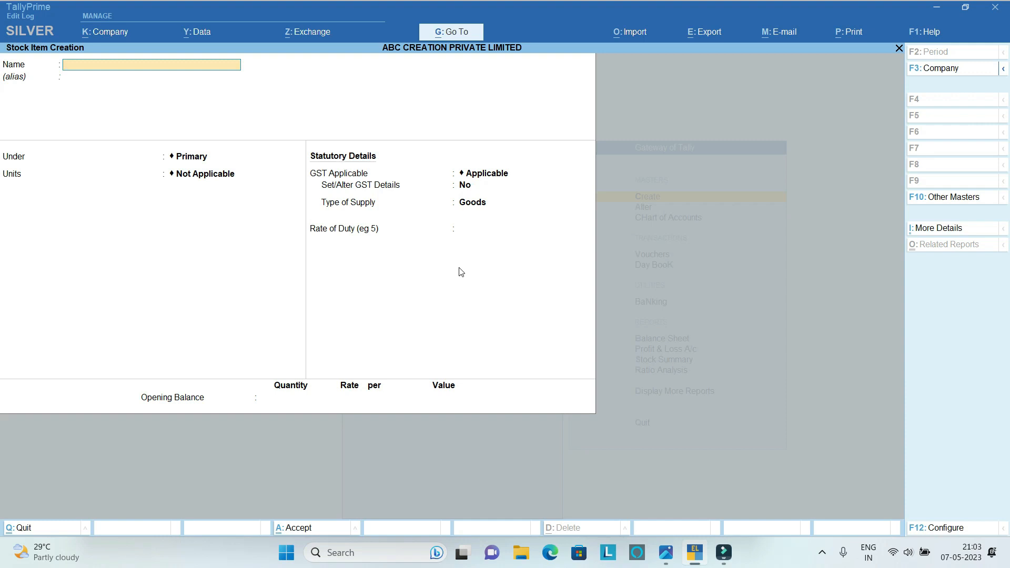
Name the next new stock item Doms Erasers ( 20Pcs Pack ).
type("Doms R")
key("BackSpace")
type("Erasers ( 20Pcs Pack")
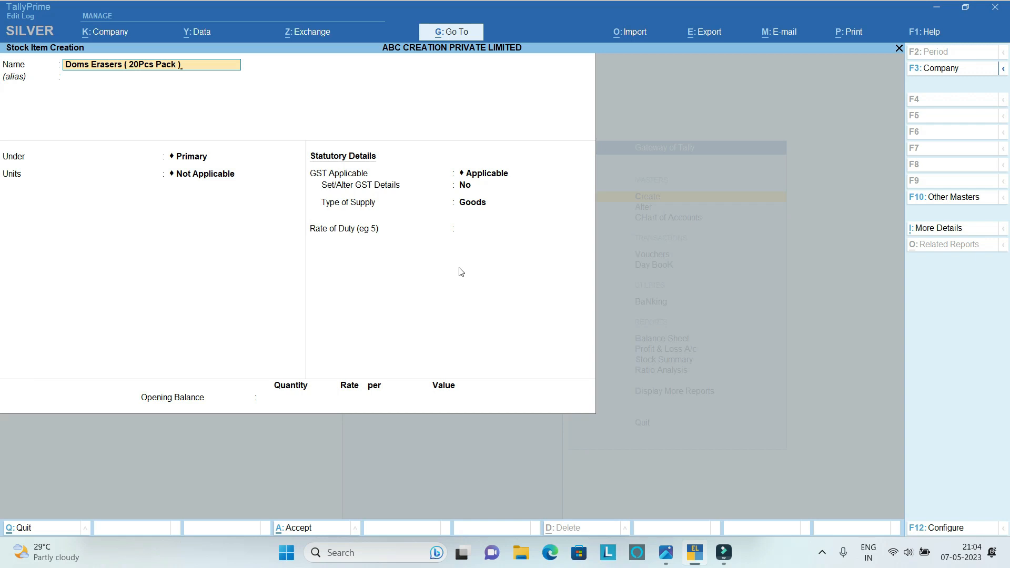
type(" )")
key("Return")
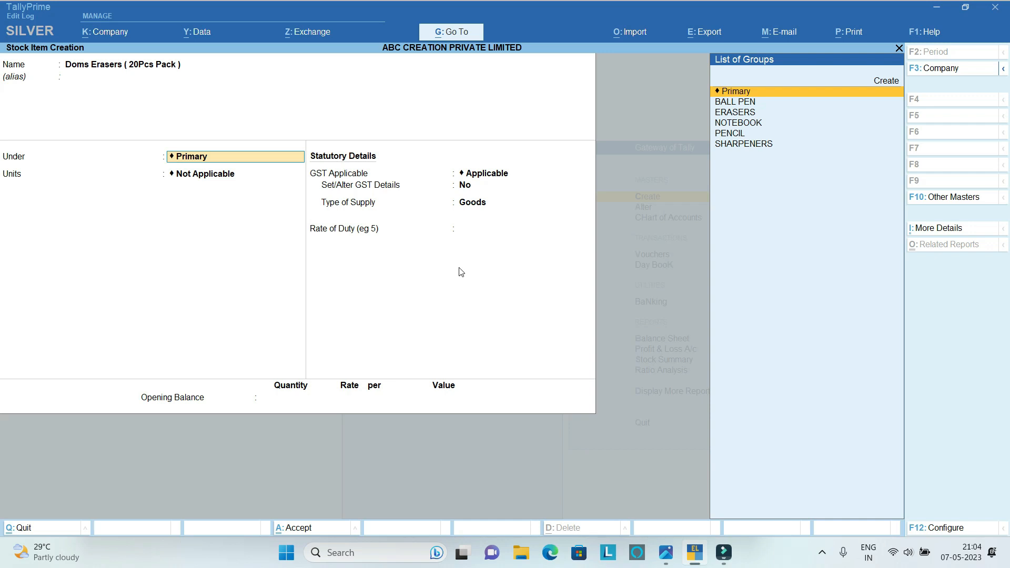
Place the Doms Erasers item under the ERASERS group with PACK as its unit.
key("Down")
key("Down")
key("Return")
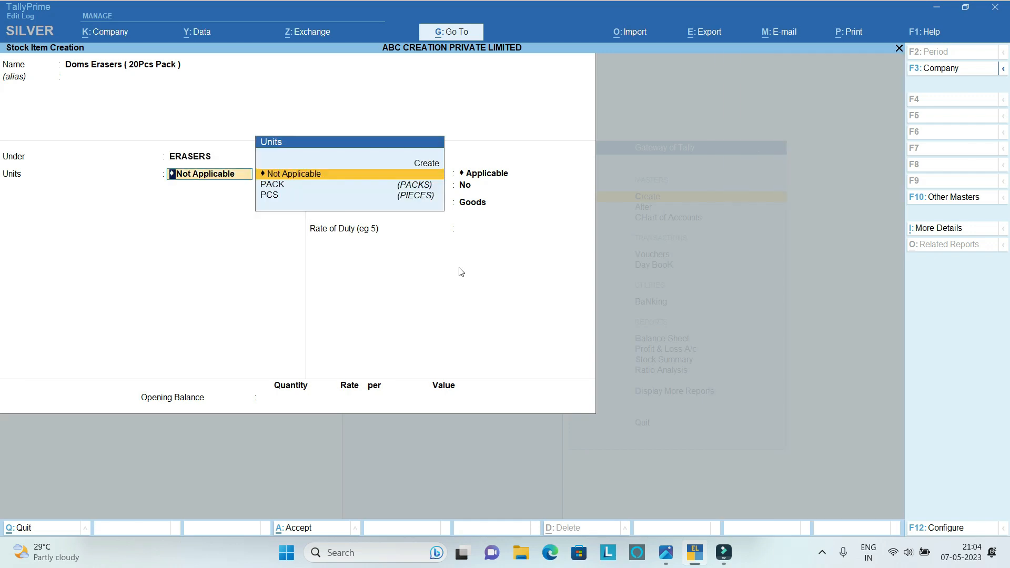
key("Down")
key("Return")
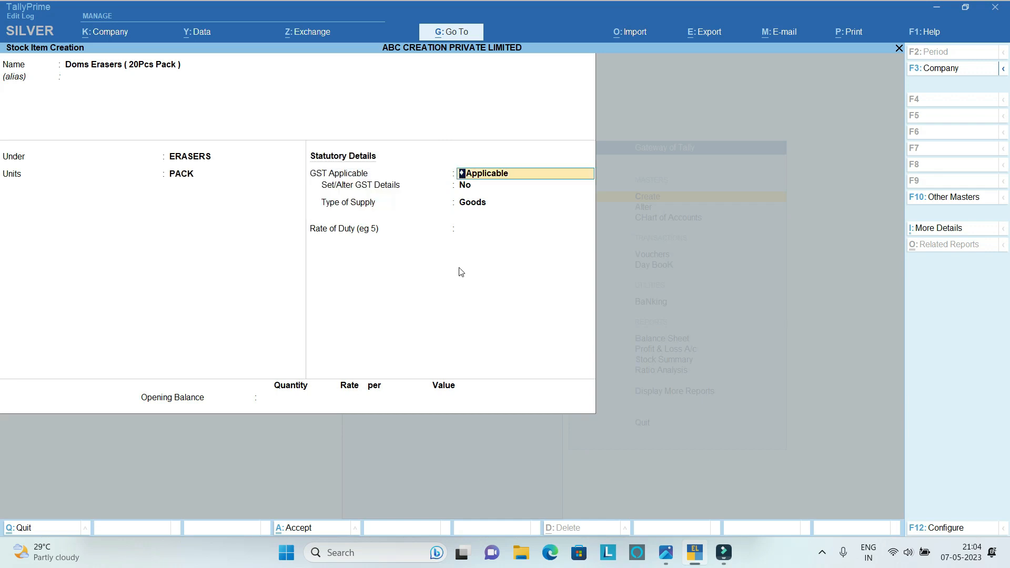
Enable GST details for Doms Erasers and enter the description Erasers with HSN/SAC 4016.
key("Return")
type("y")
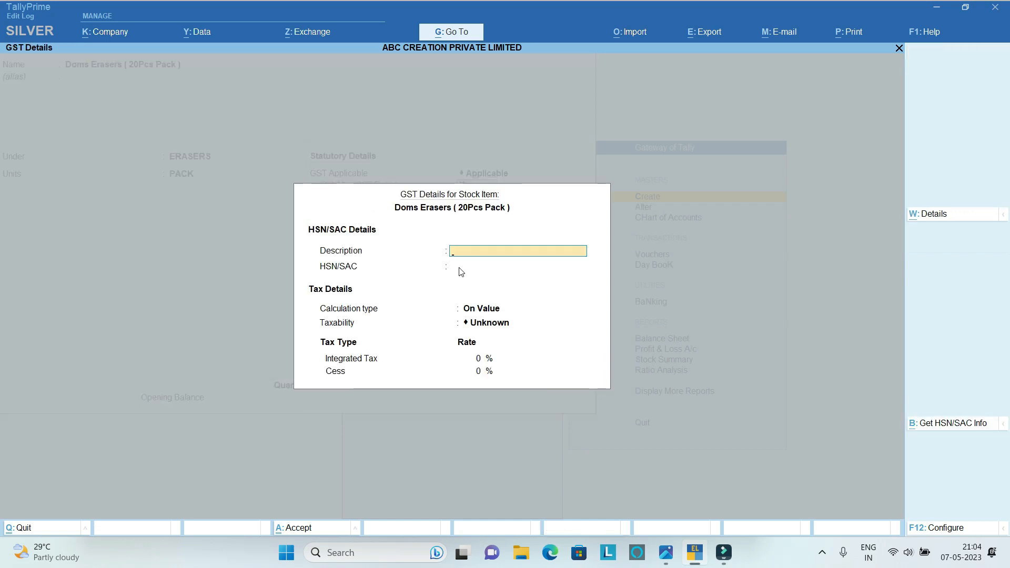
type("Erasers")
key("Return")
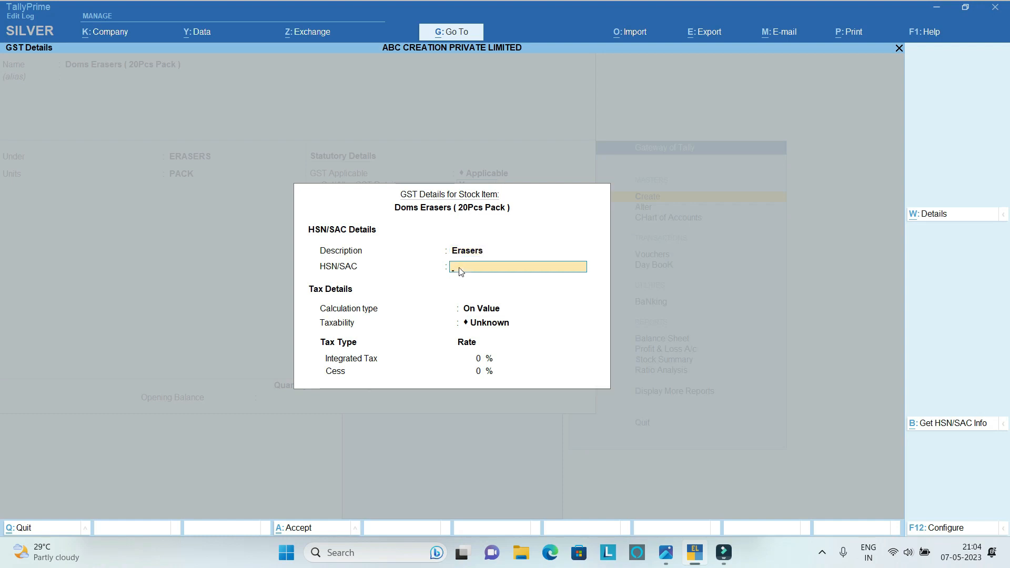
type("4016")
key("Return")
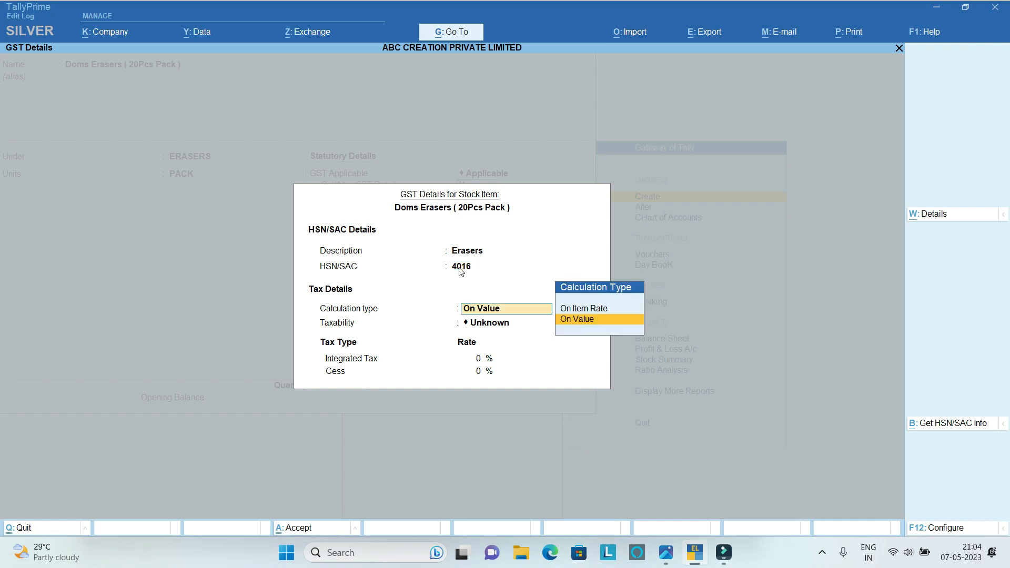
Make Doms Erasers taxable on value and accept its GST details.
key("Return")
key("Down")
key("Down")
key("Down")
key("Return")
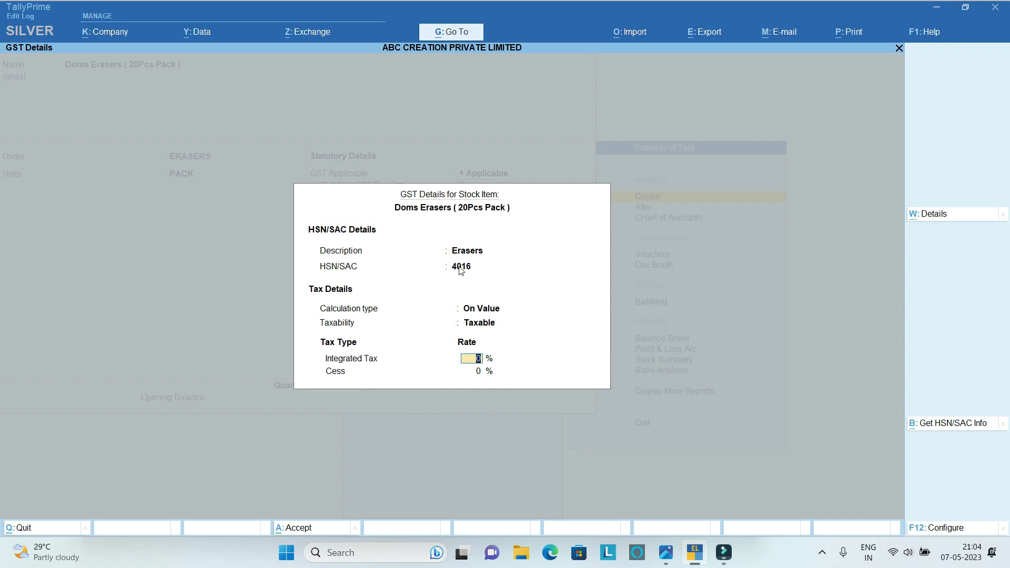
key("Return")
key("Return")
Keep Goods as the type of supply and save the Doms Erasers stock item.
key("Return")
key("Return")
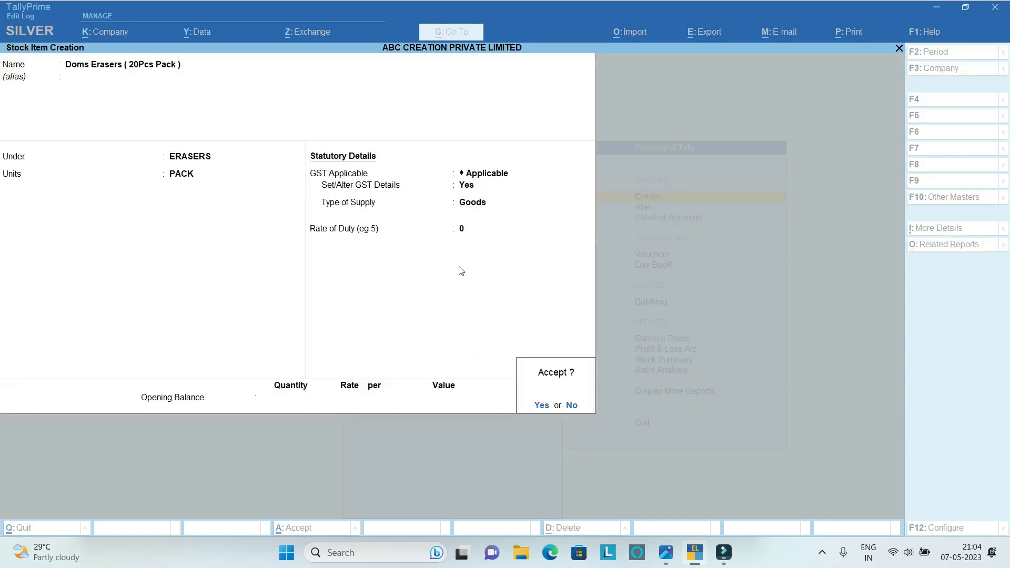
Name the next new stock item Box File and leave its alias empty.
key("Return")
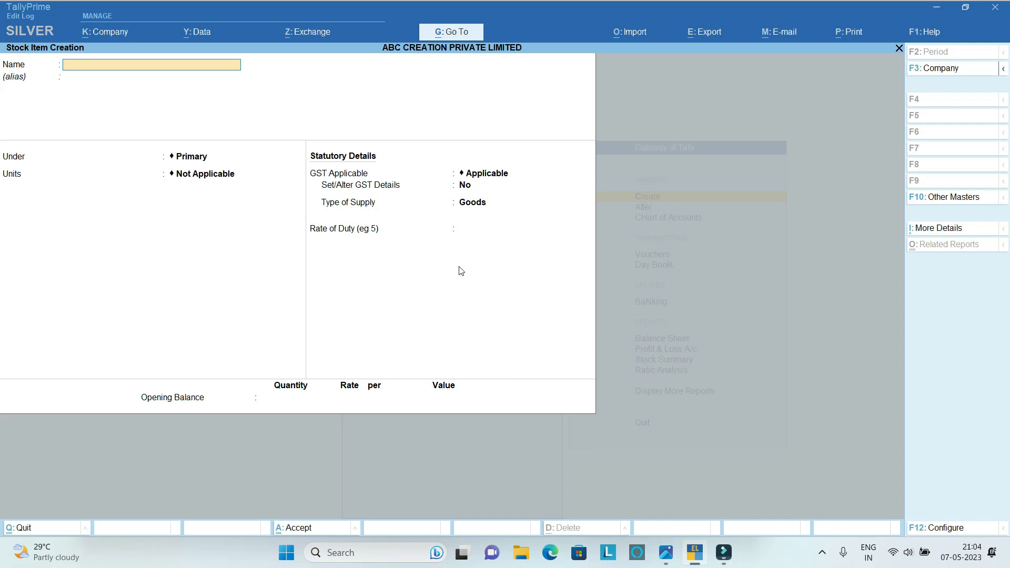
type("Box File")
key("Return")
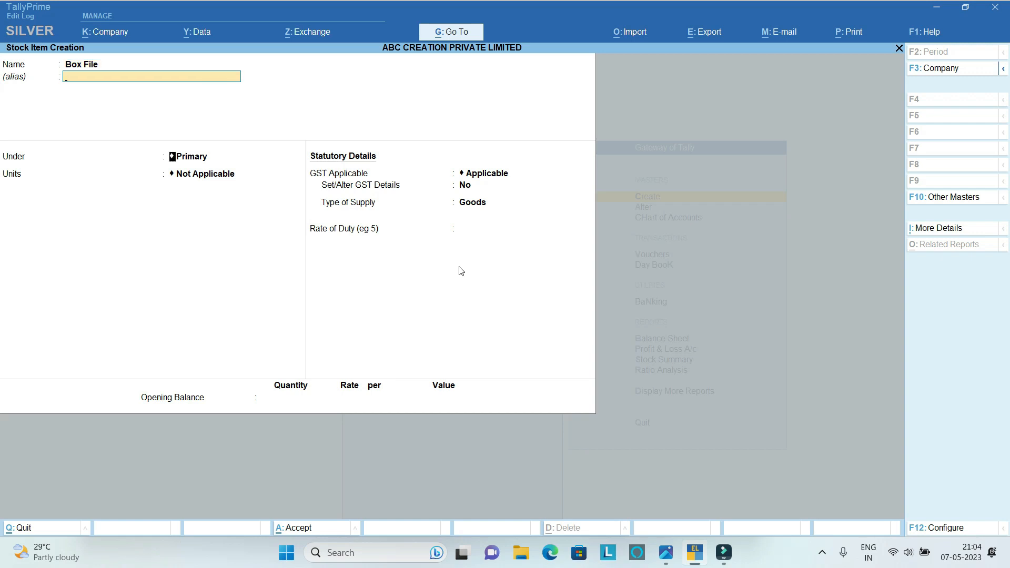
key("Return")
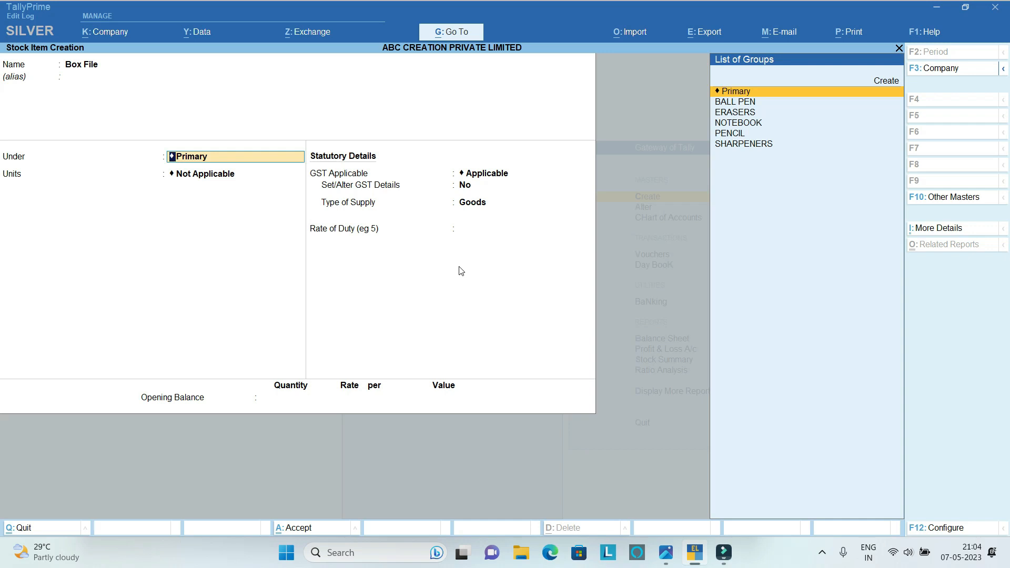
Look through the existing stock groups for one that suits Box File.
key("Down")
key("Down")
key("Down")
key("Down")
key("Down")
key("Up")
key("Up")
key("Up")
key("Up")
key("Up")
key("Down")
key("Down")
key("Down")
key("Down")
key("Down")
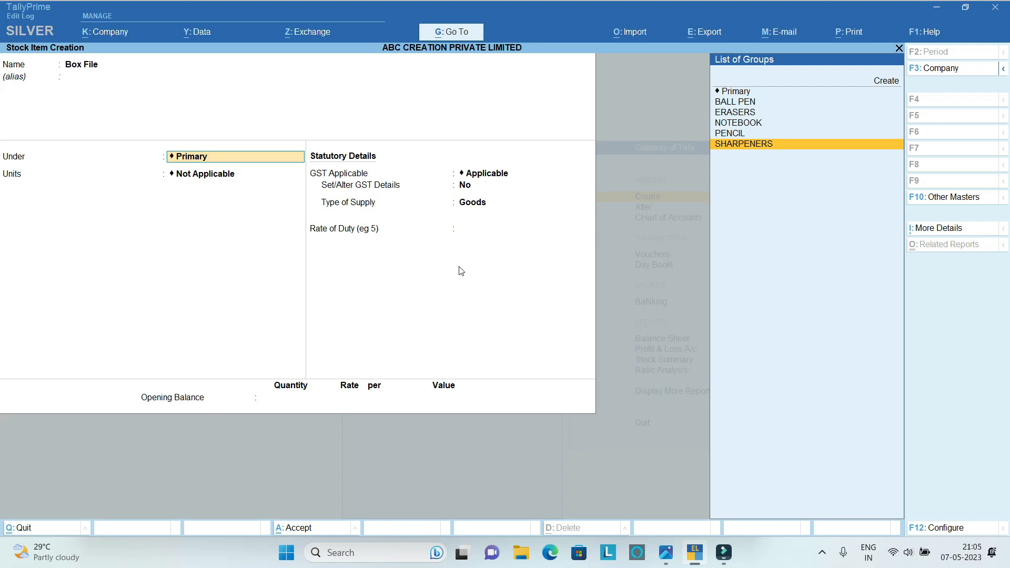
Start a new stock group from the Box File item, naming it File and keeping it under Primary.
key("alt")
key("alt+c")
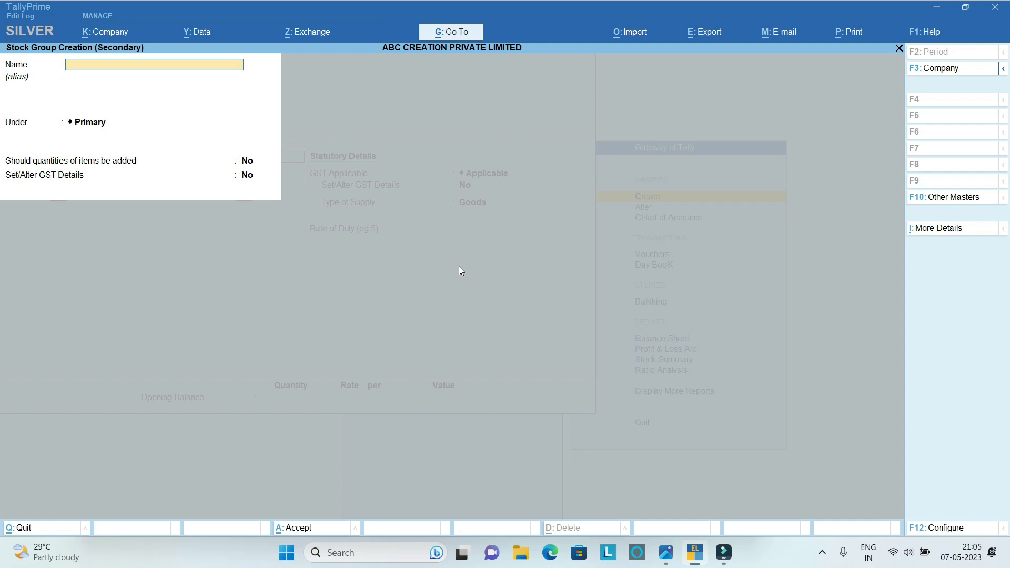
type("Box")
key("BackSpace")
key("BackSpace")
key("BackSpace")
key("BackSpace")
key("BackSpace")
type("File")
key("Return")
key("Return")
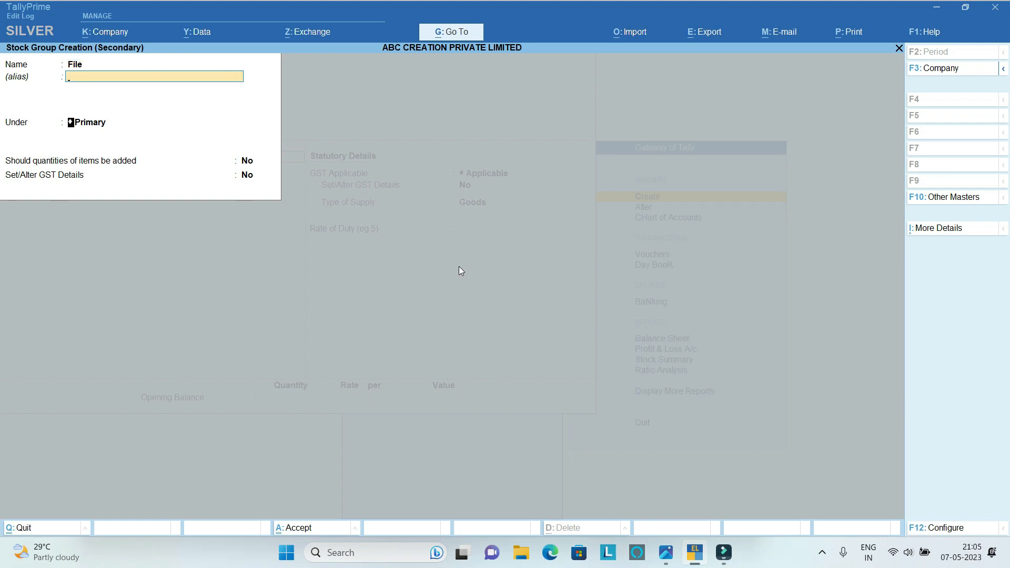
key("Return")
key("Return")
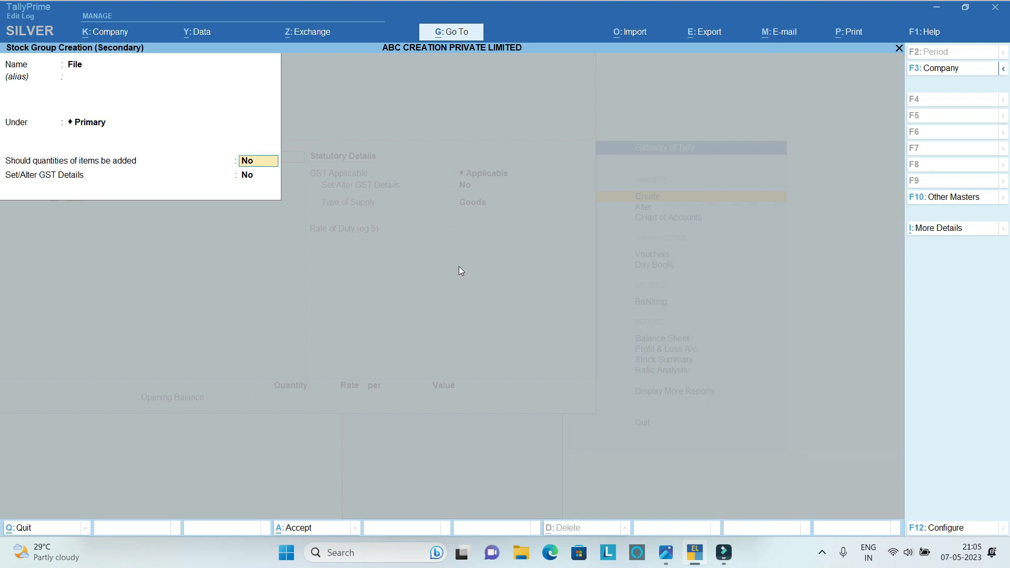
Enable GST details for the File group and enter the description File with HSN/SAC 8203.
type("y")
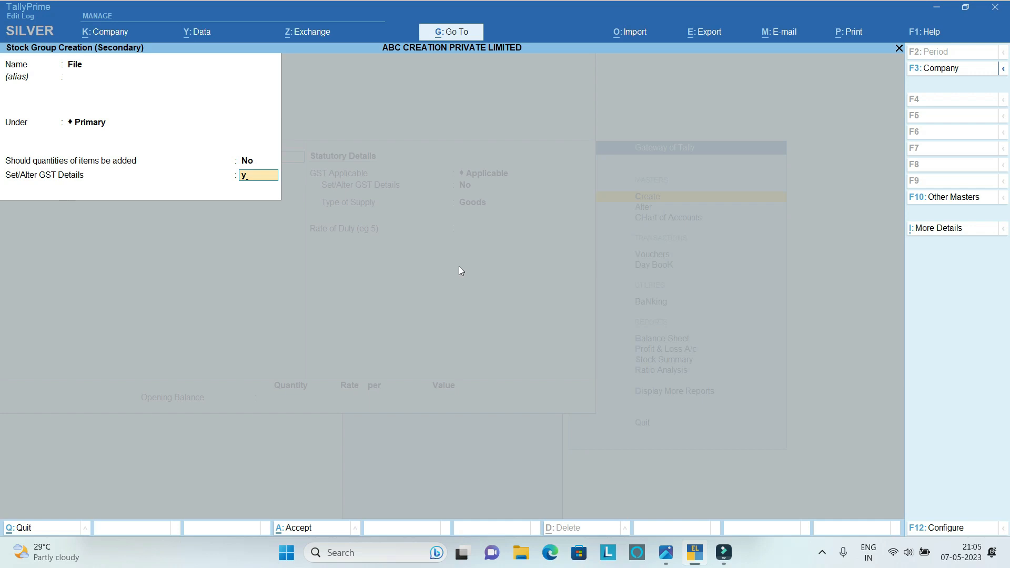
key("Return")
type("File")
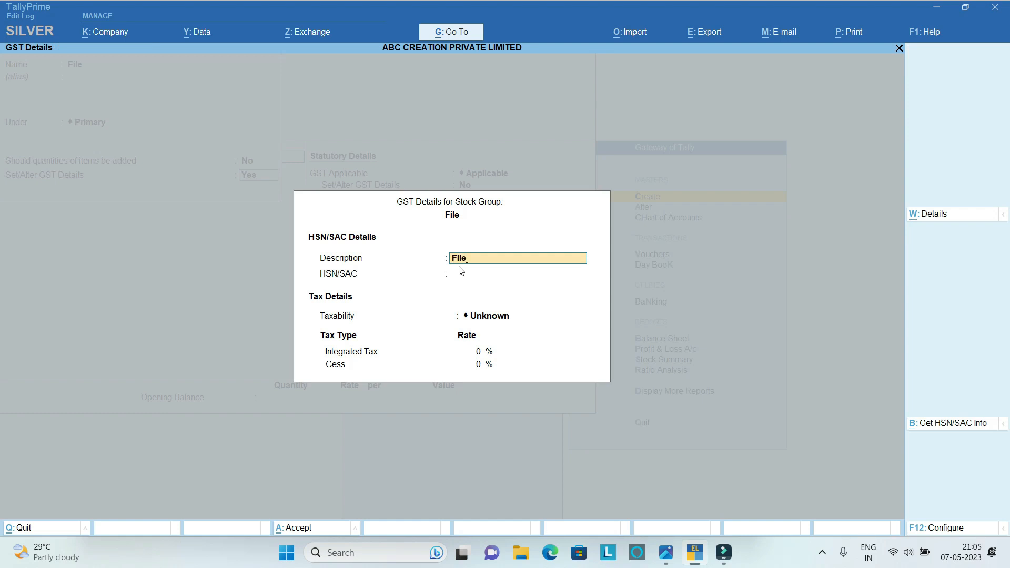
key("Return")
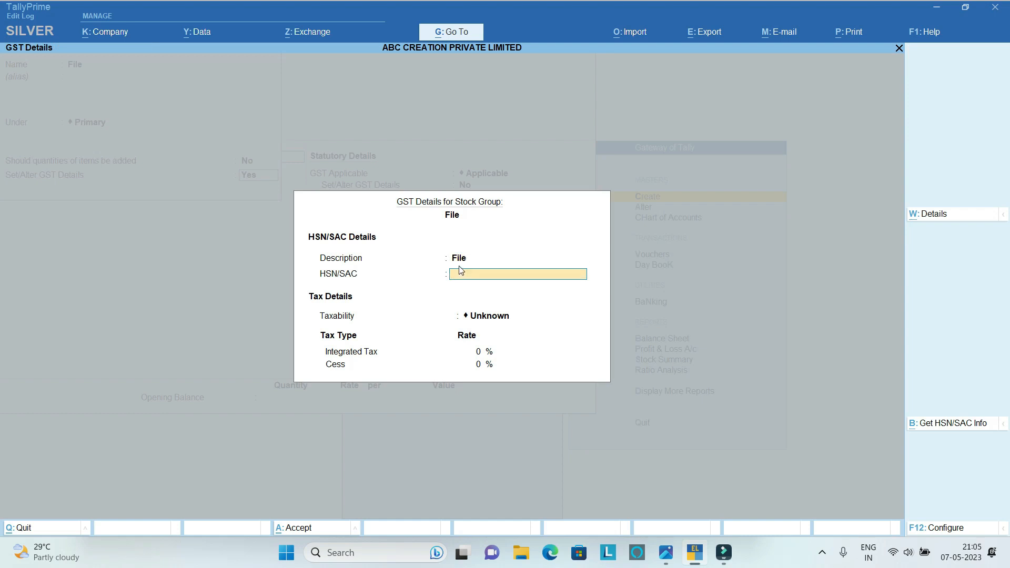
type("8203")
key("Return")
Make the File group taxable with an 18% integrated tax rate and save the group.
key("Down")
key("Down")
key("Down")
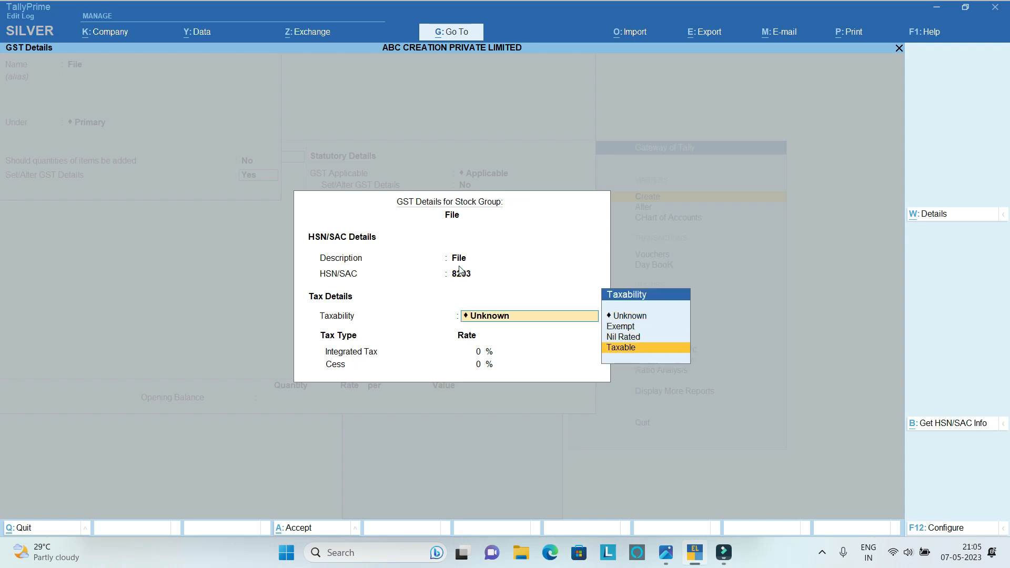
key("Return")
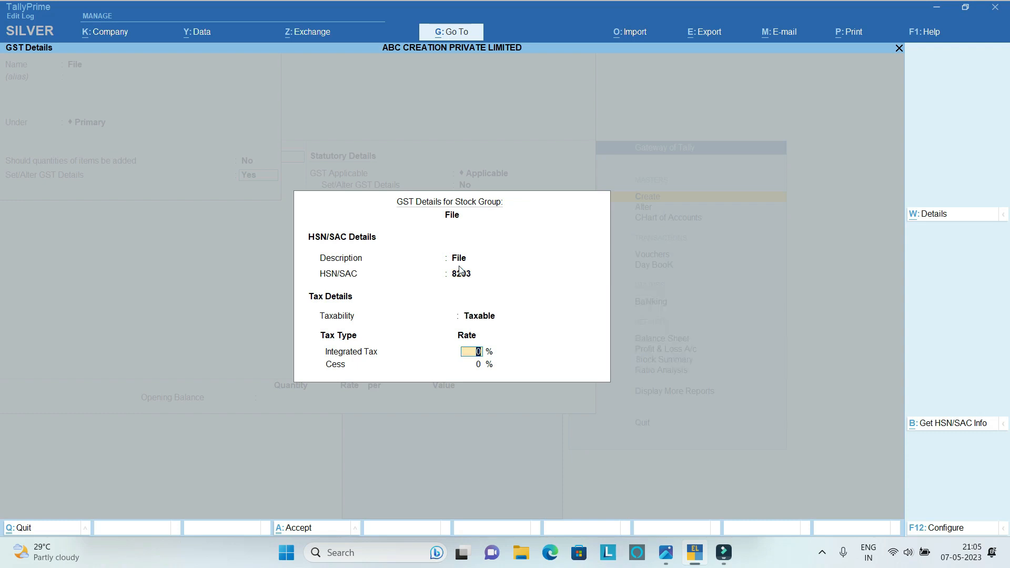
type("18")
key("Return")
key("Return")
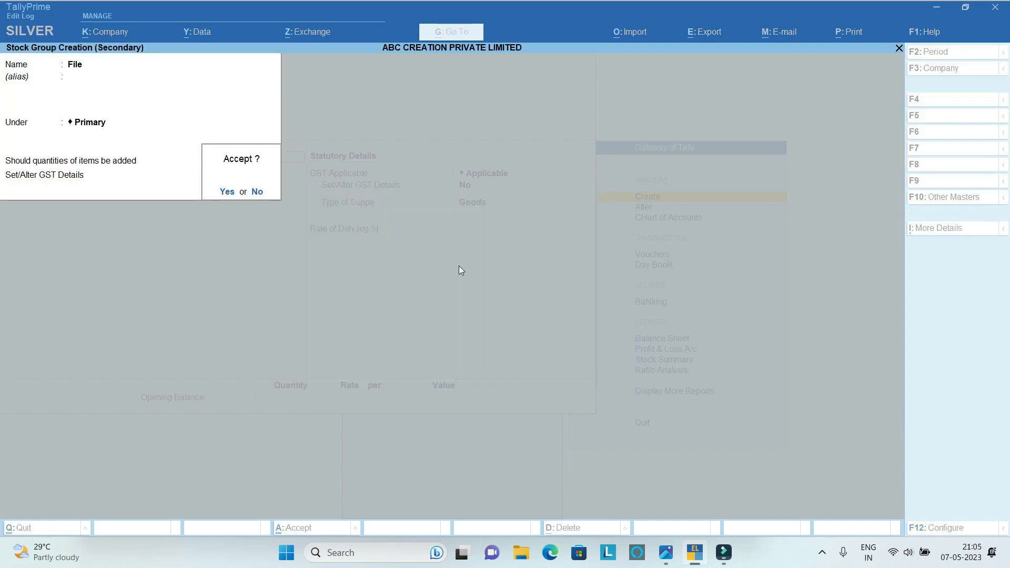
key("Return")
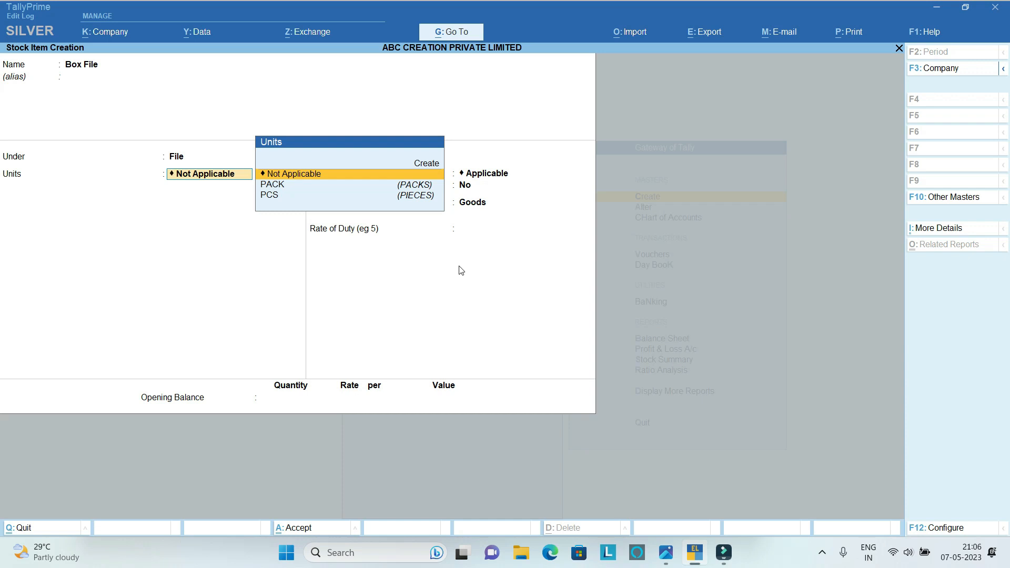
Set the Box File item's unit to PACK and choose Yes for setting its GST details.
key("Down")
key("Return")
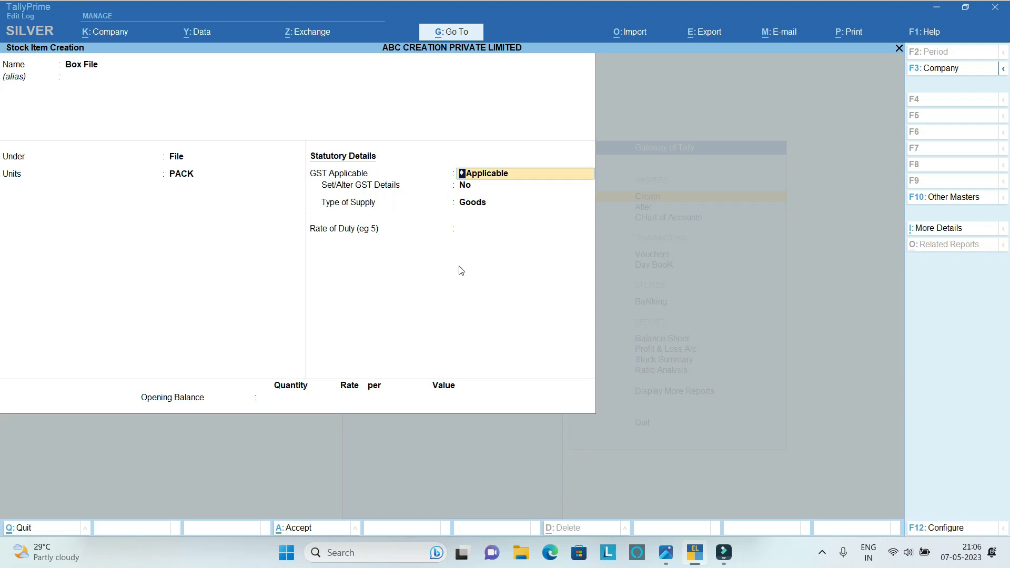
key("Return")
type("y")
key("Return")
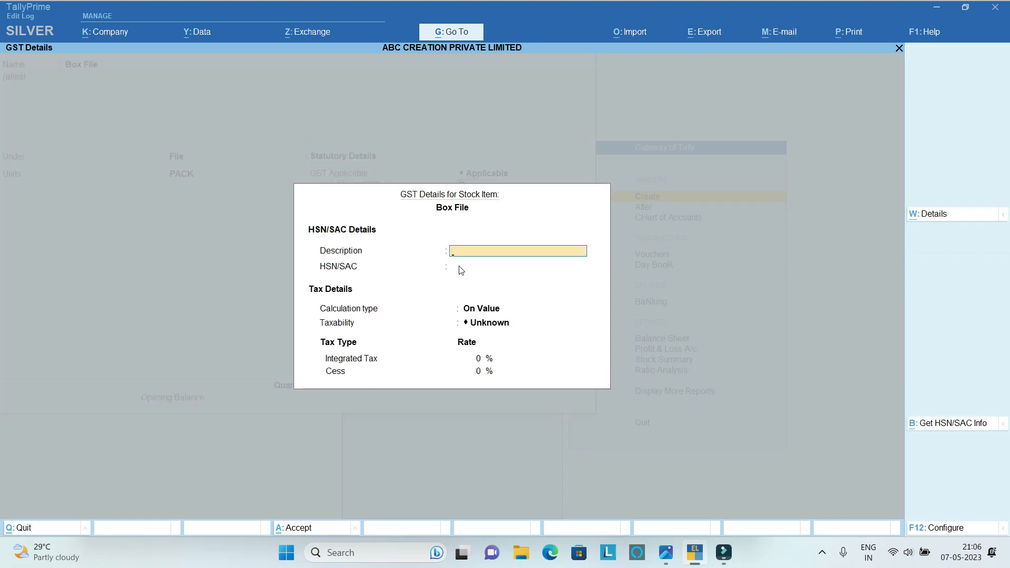
Enter Box File as the item's GST description and 8203 as its HSN/SAC code.
type("Box File")
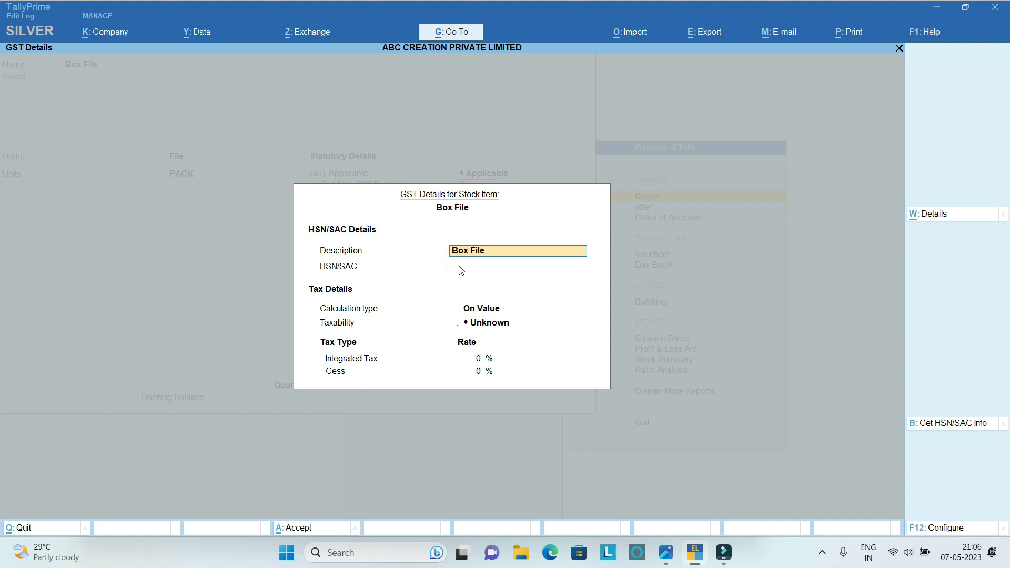
key("Return")
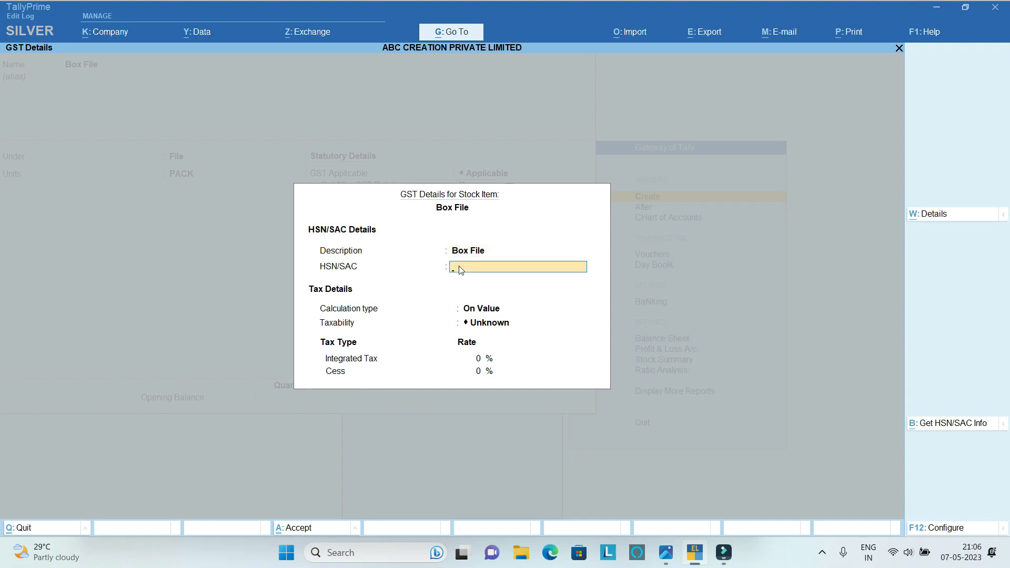
type("8203")
key("Return")
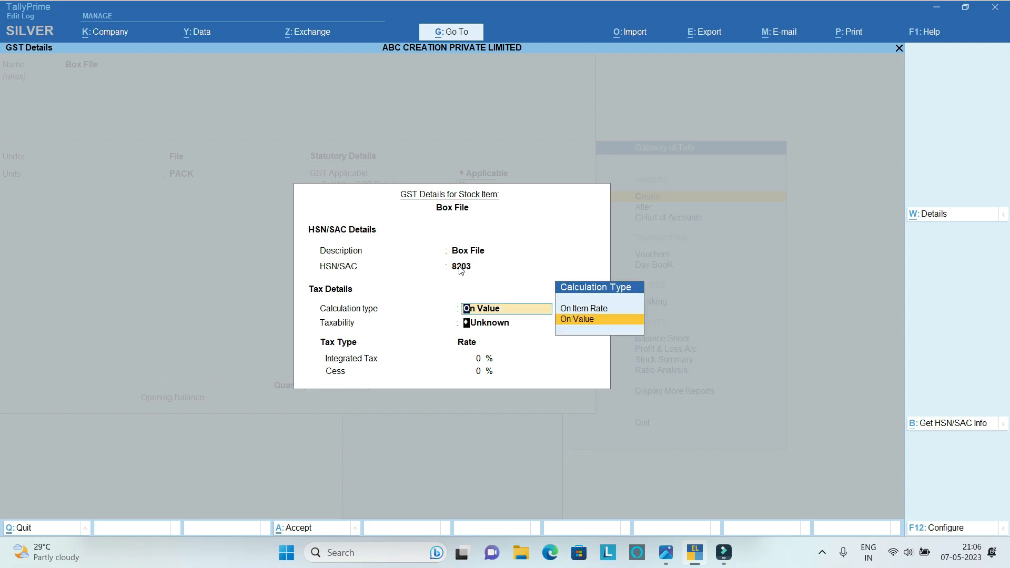
Keep the Box File item's calculation type On Value, set its taxability to Taxable, and save the stock item.
key("Return")
key("Down")
key("Down")
key("Down")
key("Return")
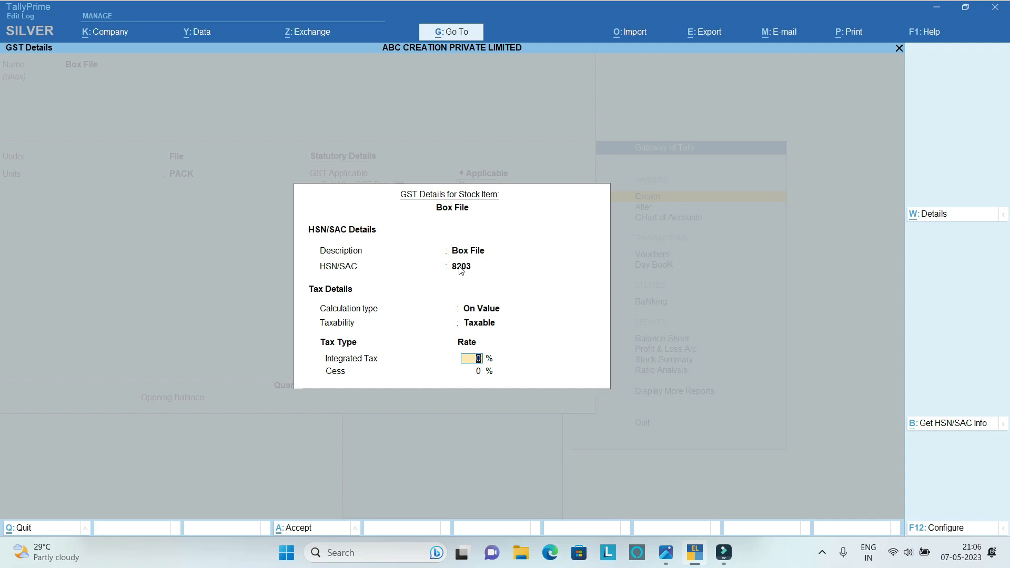
key("Return")
key("Return")
key("Return")
key("Return")
key("Return")
key("Return")
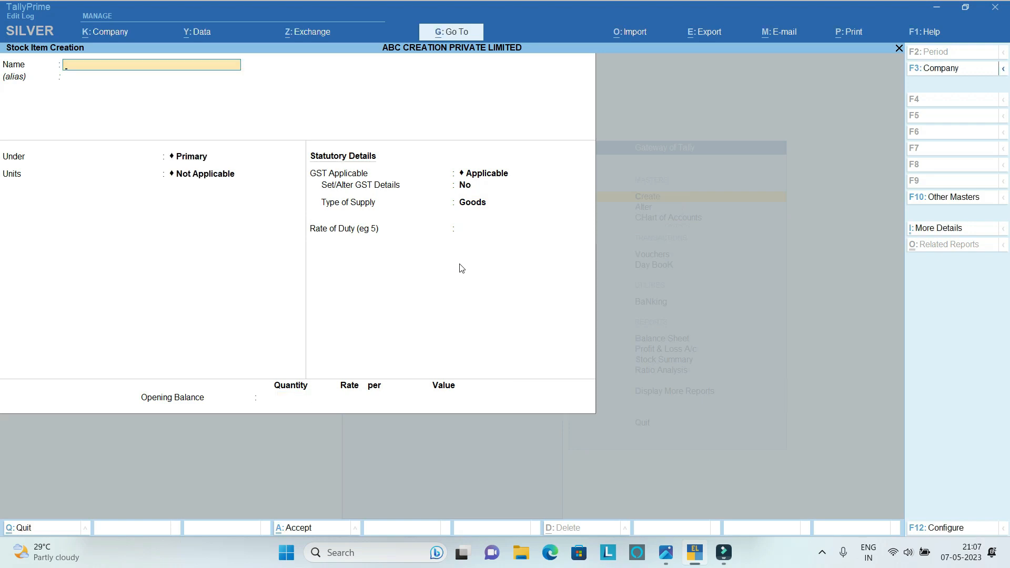
Leave stock item creation and open the accounting voucher entry screen.
key("Escape")
key("Return")
key("Escape")
key("Escape")
key("Escape")
key("Down")
key("Down")
key("Down")
key("Down")
key("Up")
key("Return")
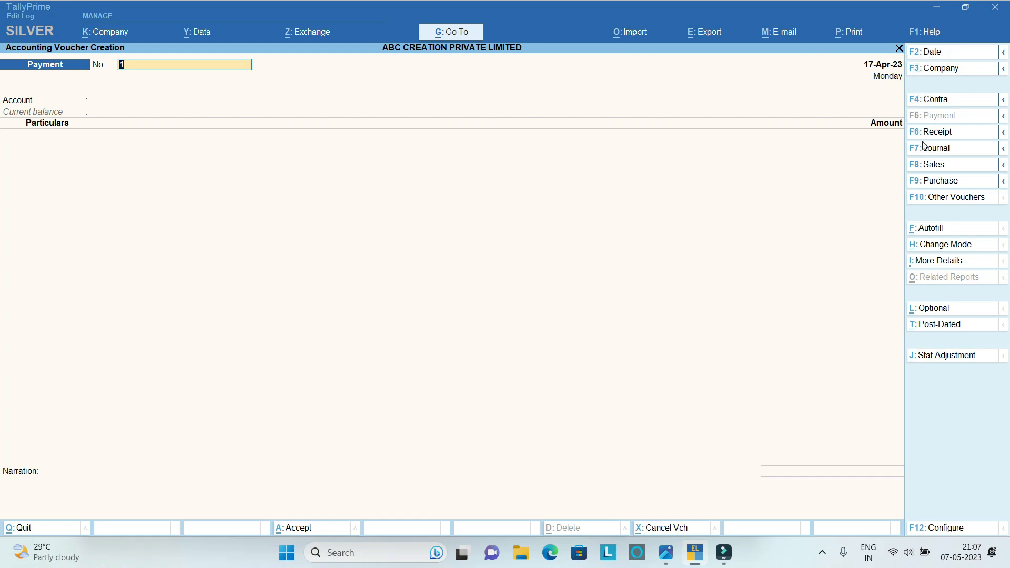
Change the voucher to the Purchase GST Invoice type with the GST Invoice class.
left_click(930, 182)
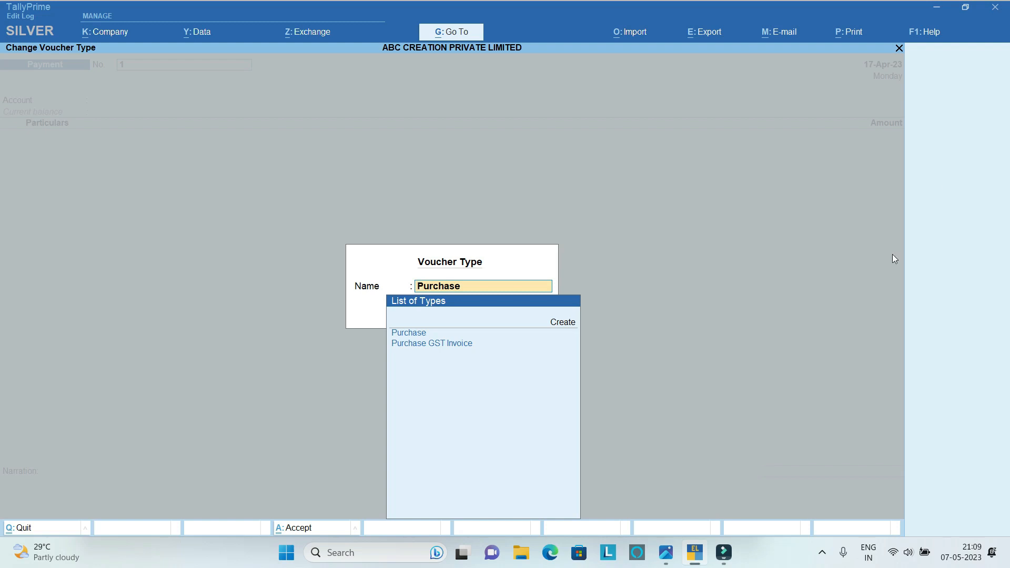
left_click(425, 344)
key("Down")
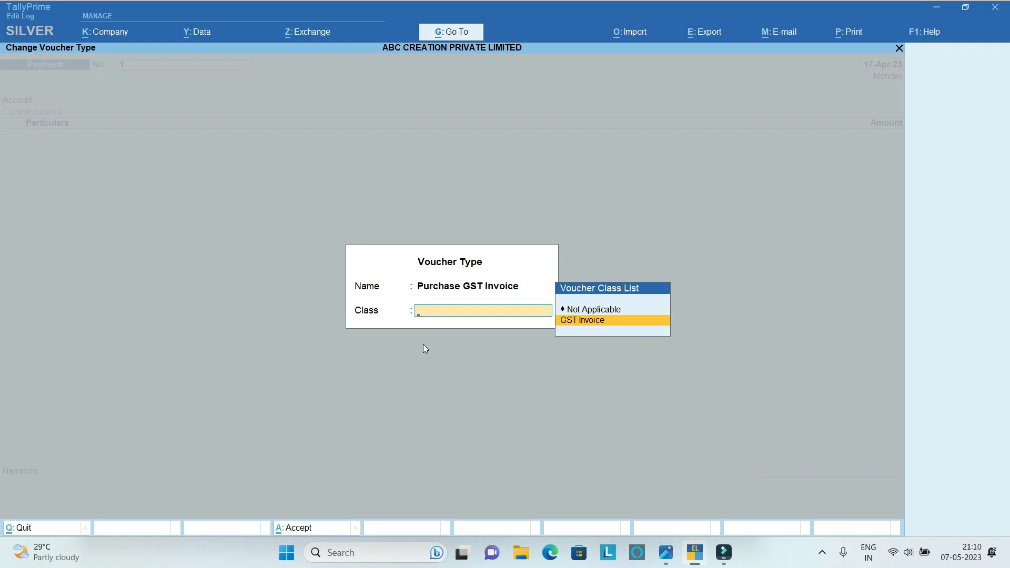
key("Return")
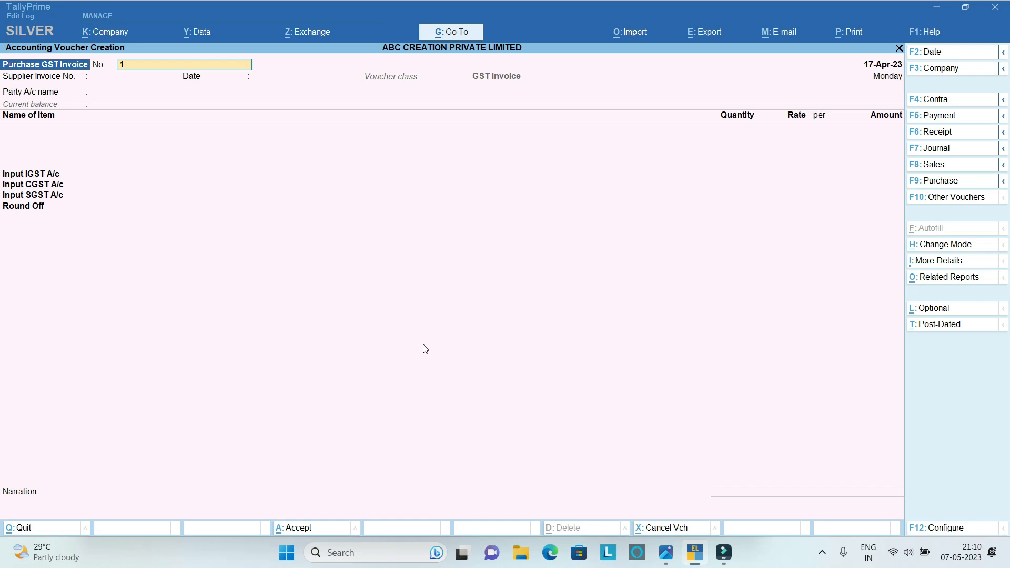
Keep voucher number 1 and set the voucher date to 07-05-2023.
key("Return")
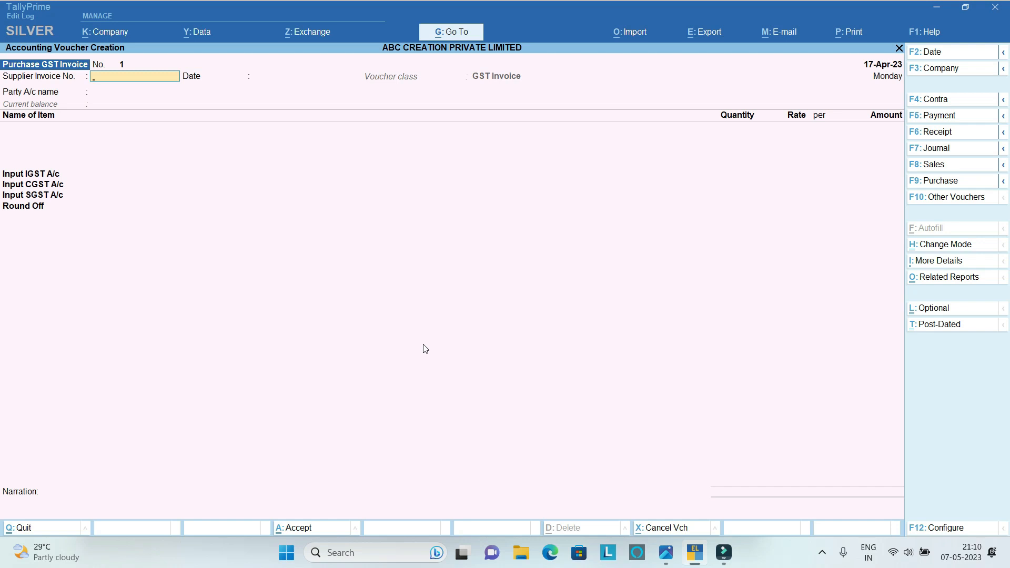
key("F2")
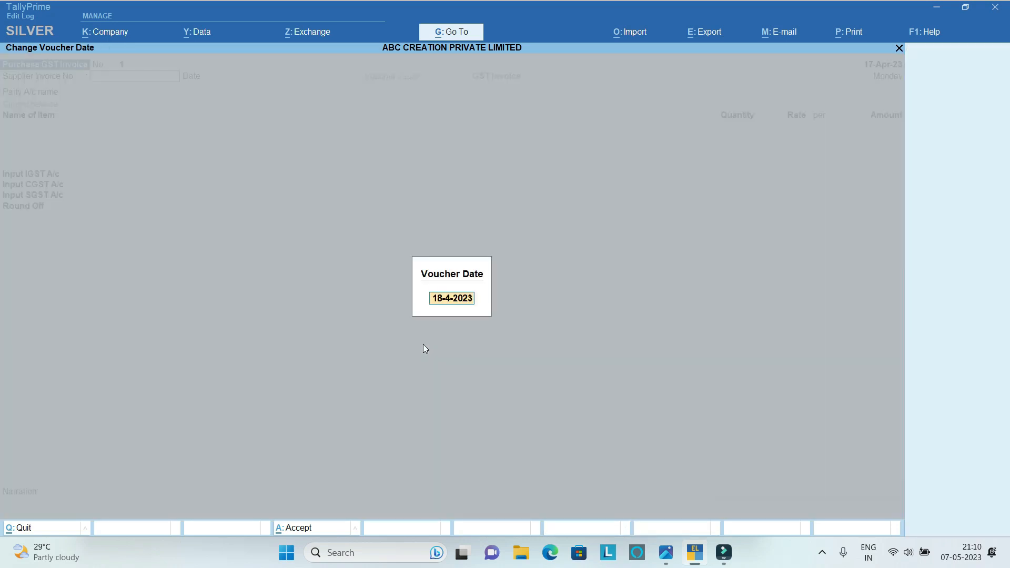
type("07-05-2023")
key("Return")
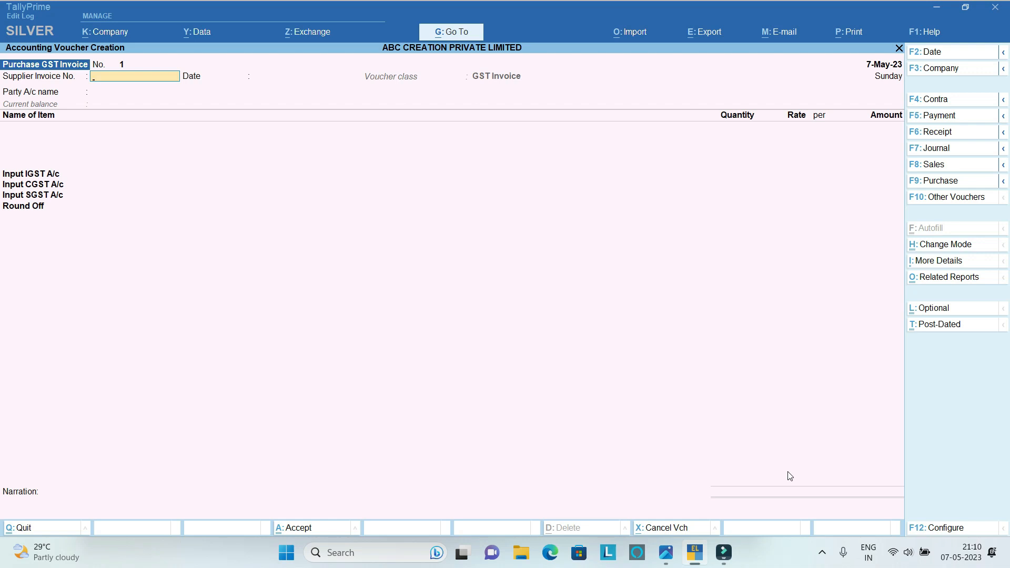
Enter supplier invoice number GST/23-24/5145 and accept 7-May-23 as its date.
type("GST/23-24/5145")
key("Return")
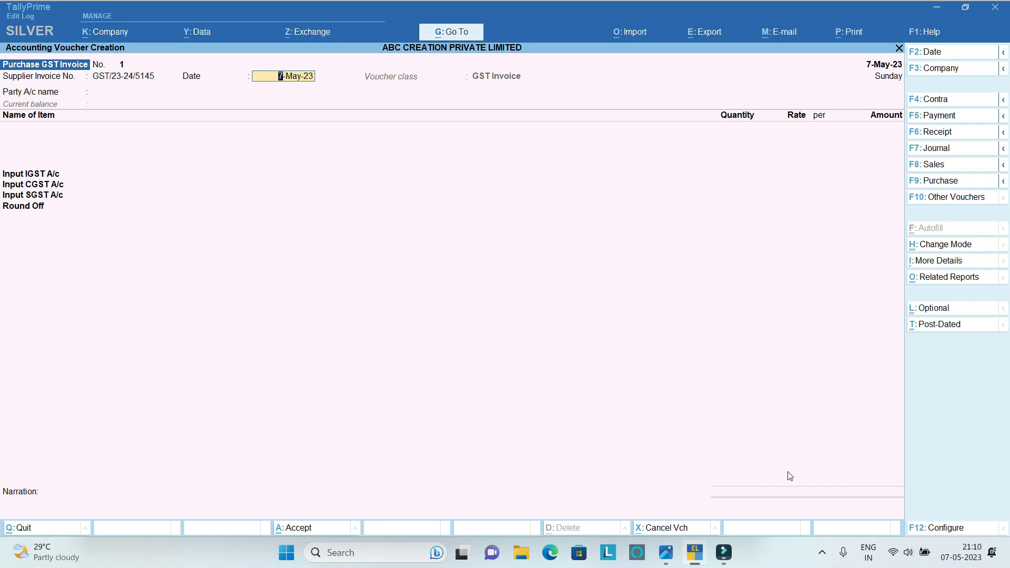
key("Return")
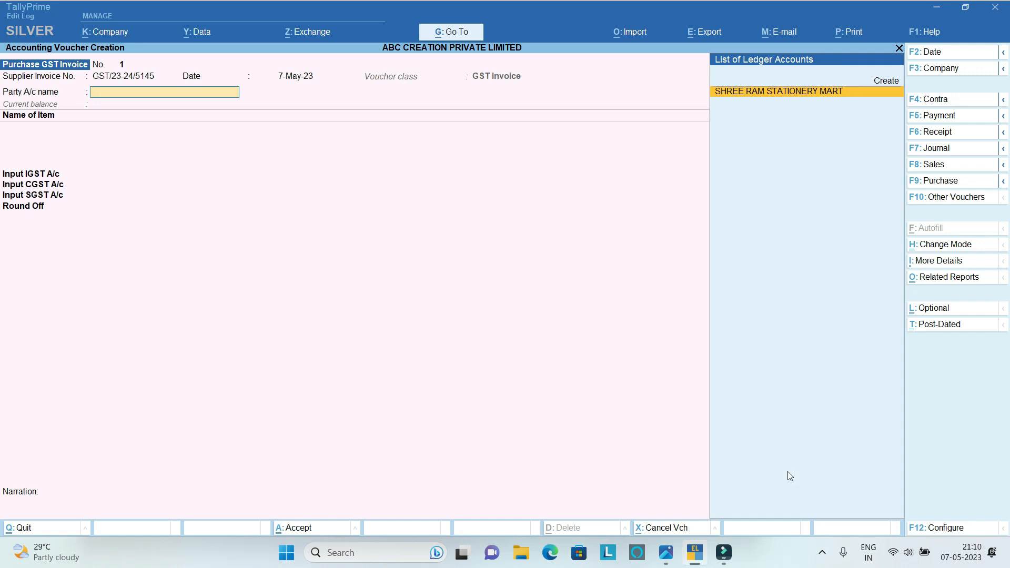
Choose SHREE RAM STATIONERY MART as the party account and leave all receipt details blank.
key("Return")
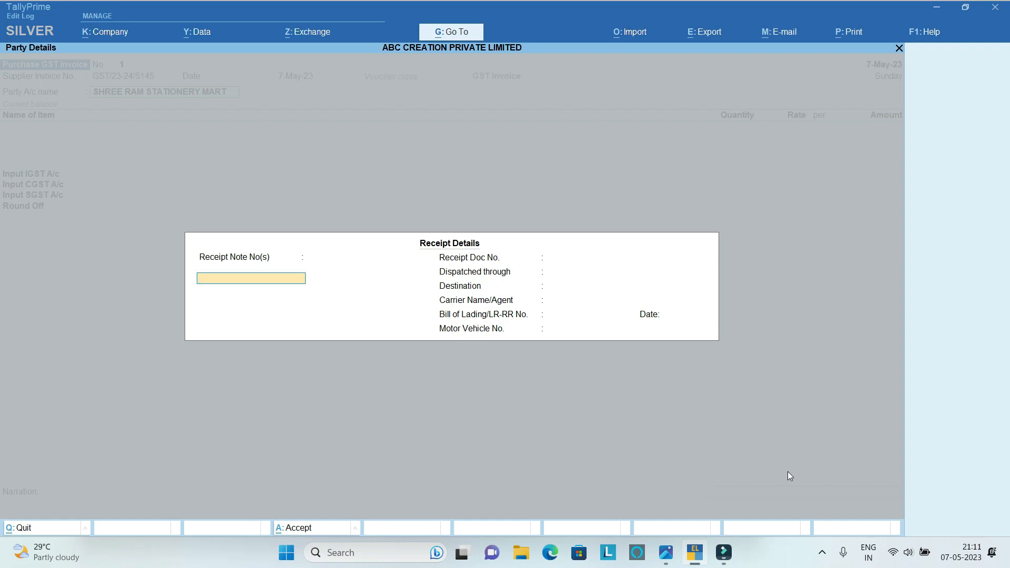
key("Return")
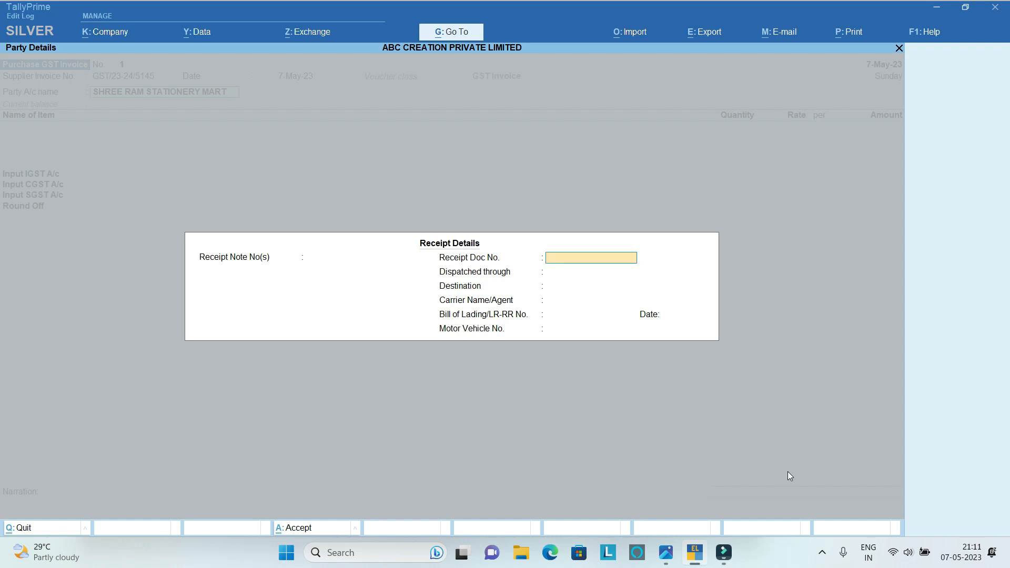
key("Return")
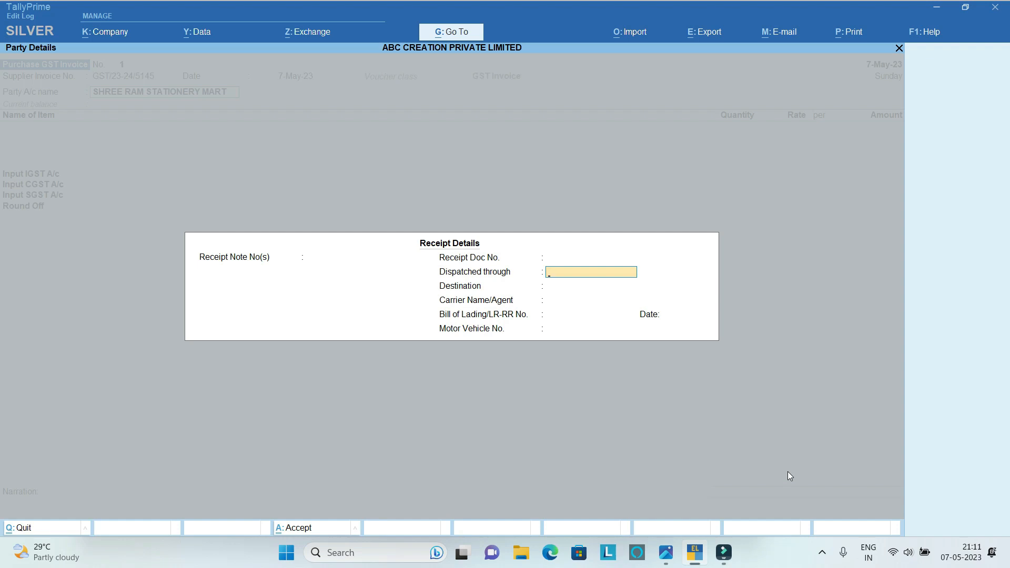
key("Return")
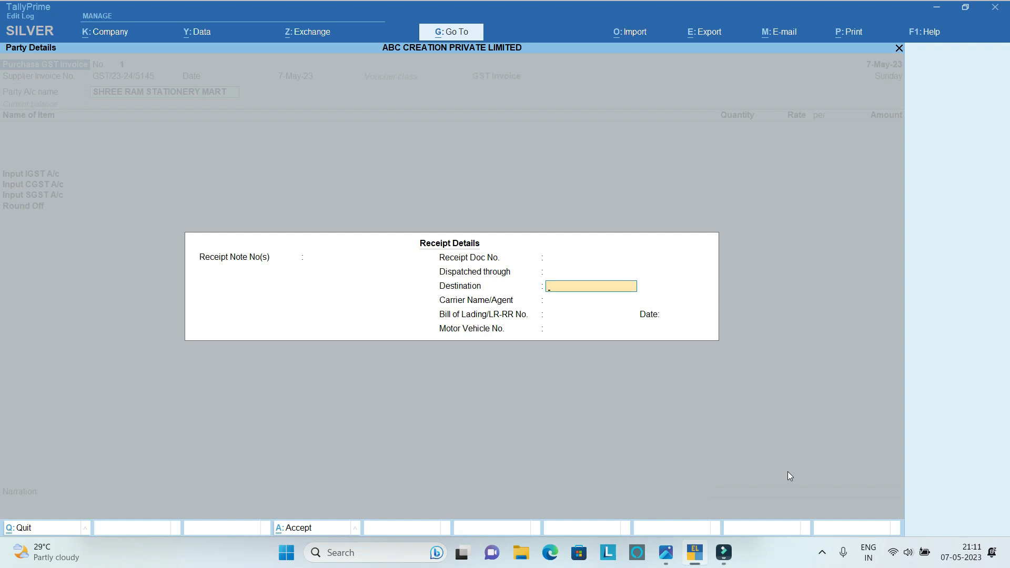
key("Return")
key("Return")
key("Return")
key("Return")
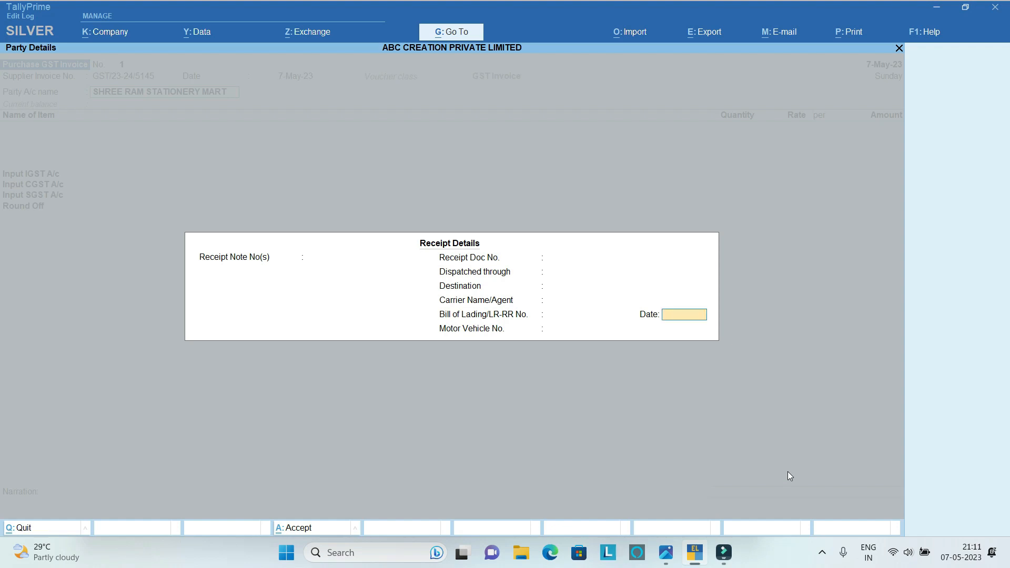
Accept the supplier's existing billing name, address, state and GSTIN in the party details.
key("Return")
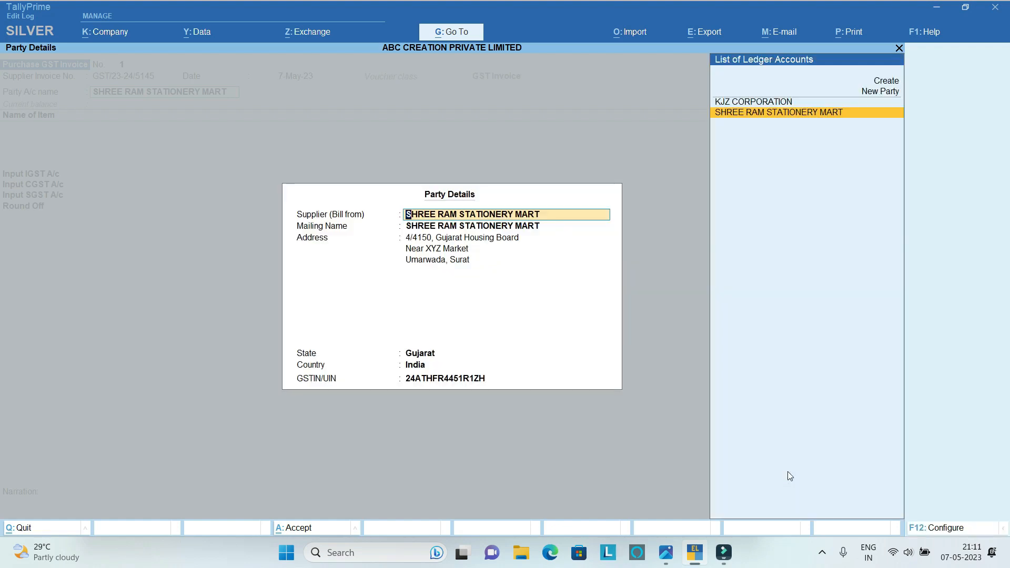
key("Return")
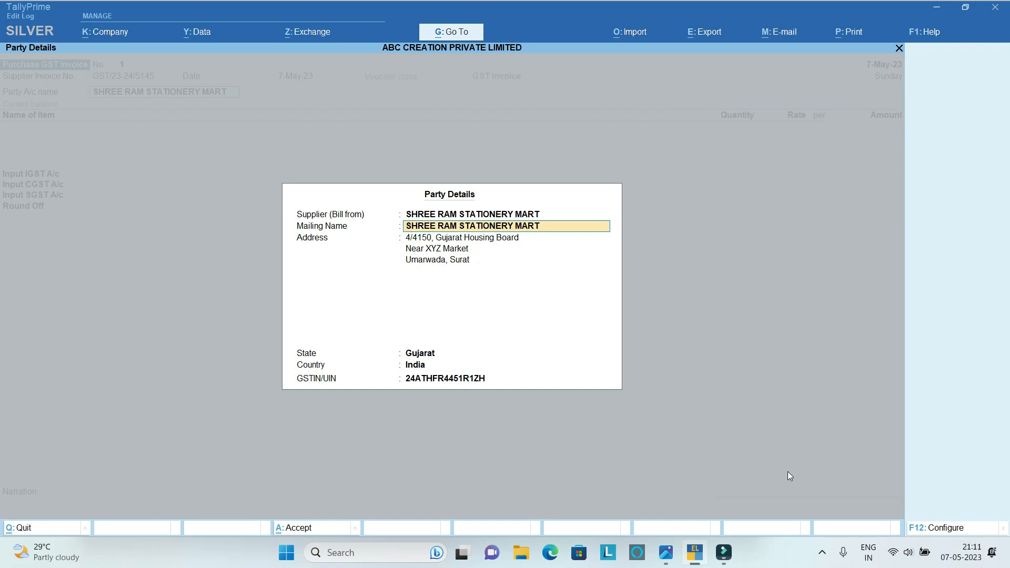
key("Return")
key("Return")
key("Return")
key("Return")
key("Return")
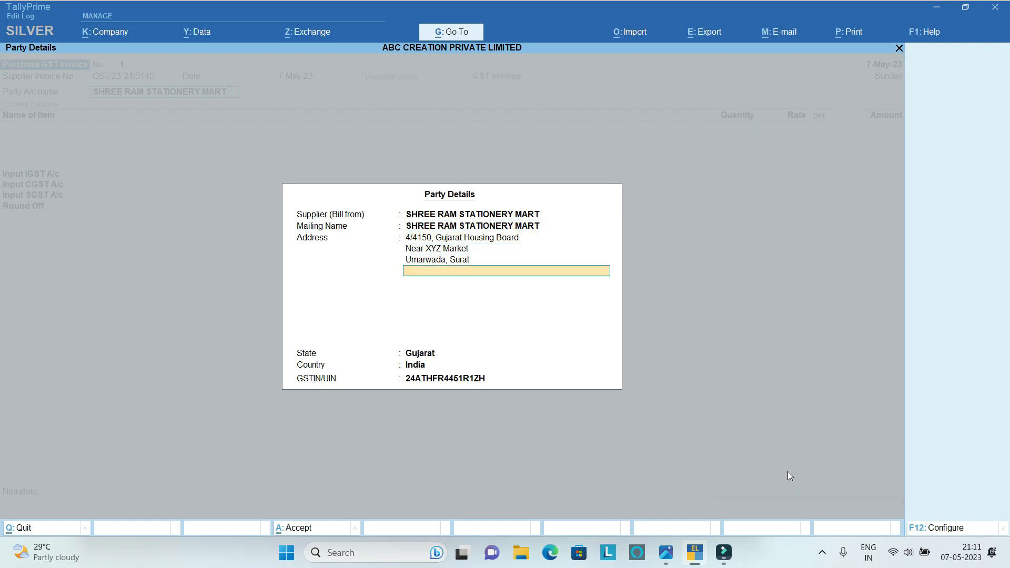
key("Return")
key("Return")
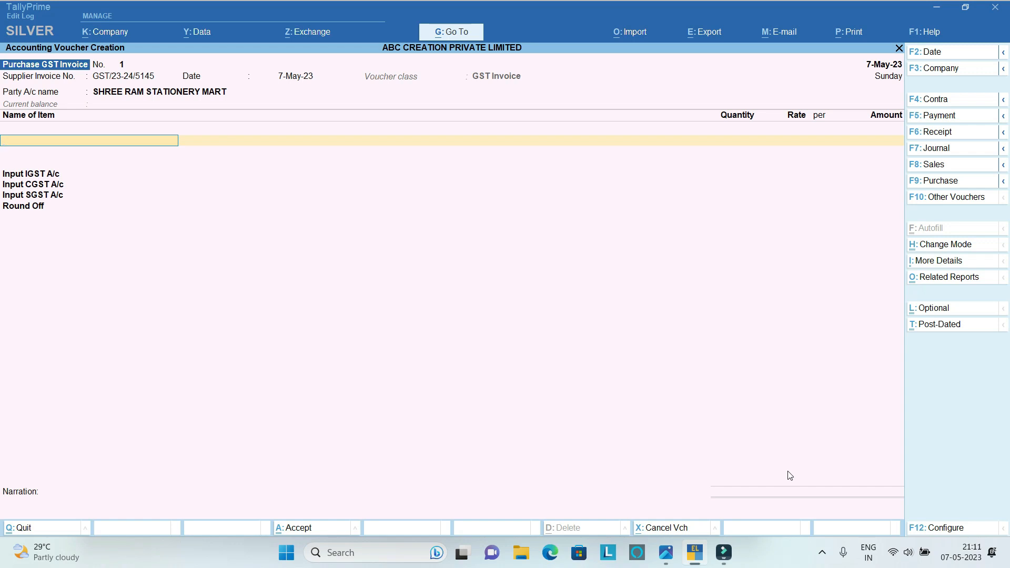
Add Navneet Note Book ( No.00) to the purchase invoice with quantity 5000 PCS at a rate of 15.
type("N")
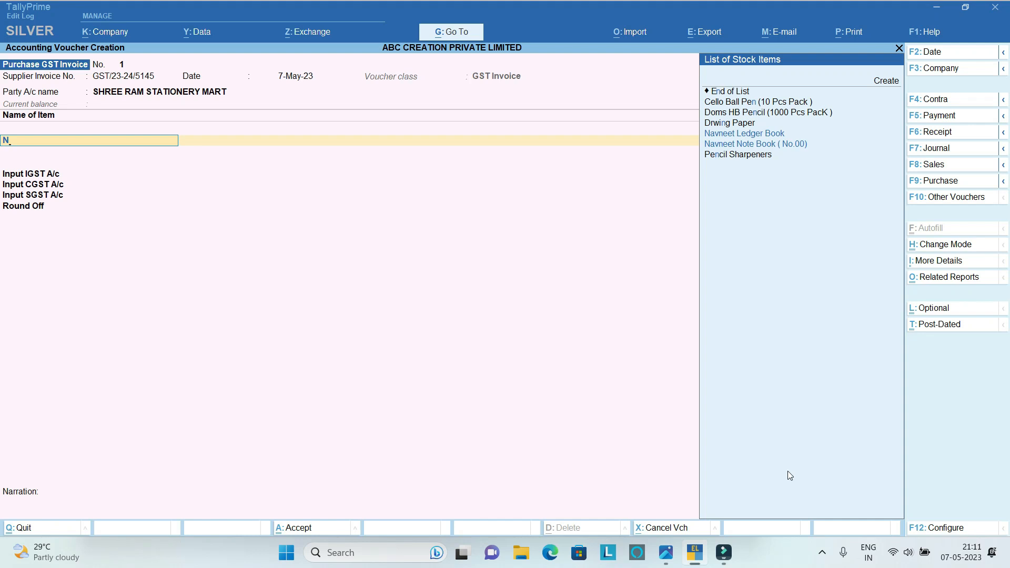
key("Down")
key("Down")
key("Down")
key("Up")
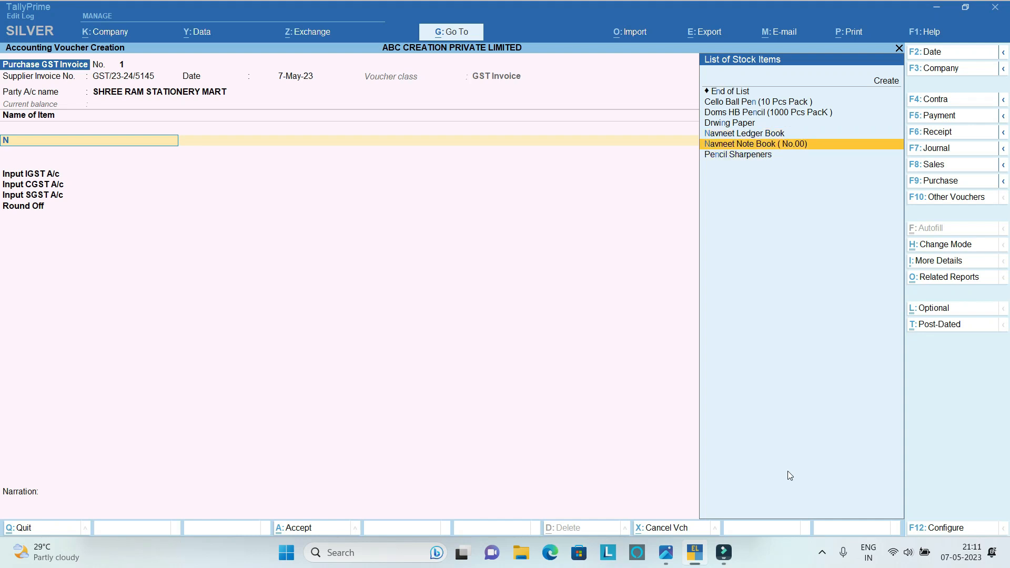
key("Return")
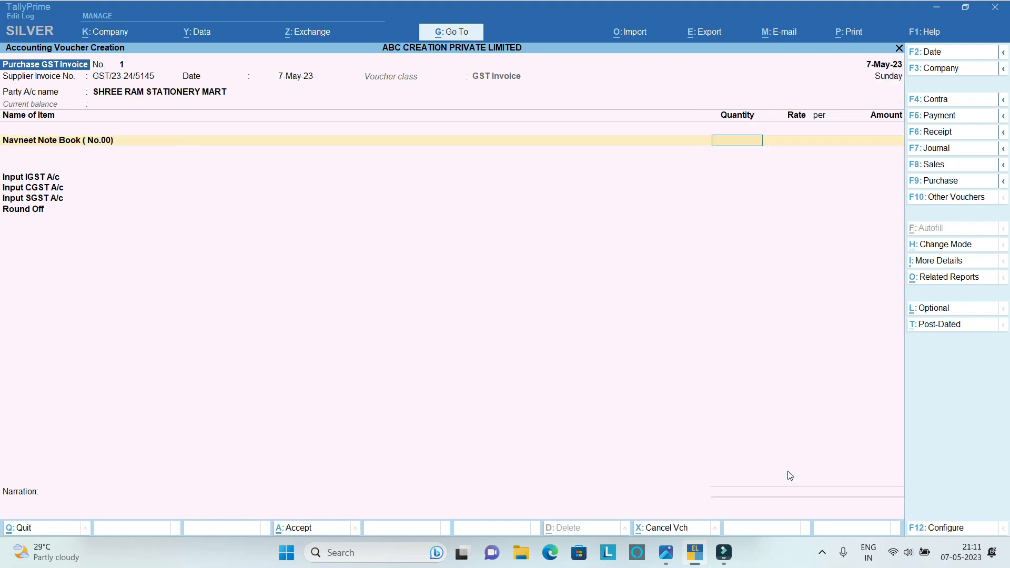
type("5000")
key("Return")
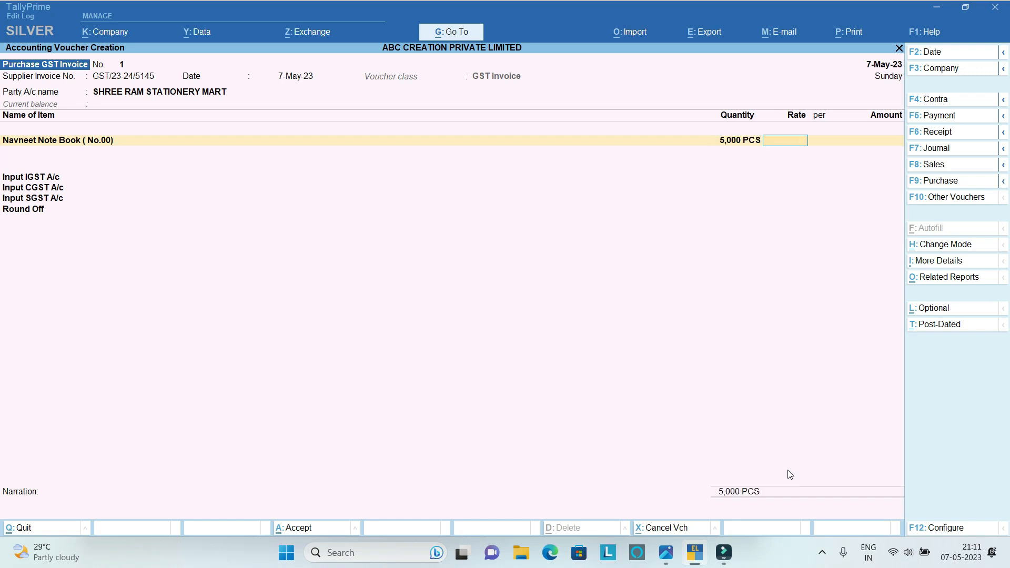
type("15")
key("Return")
key("Return")
key("Return")
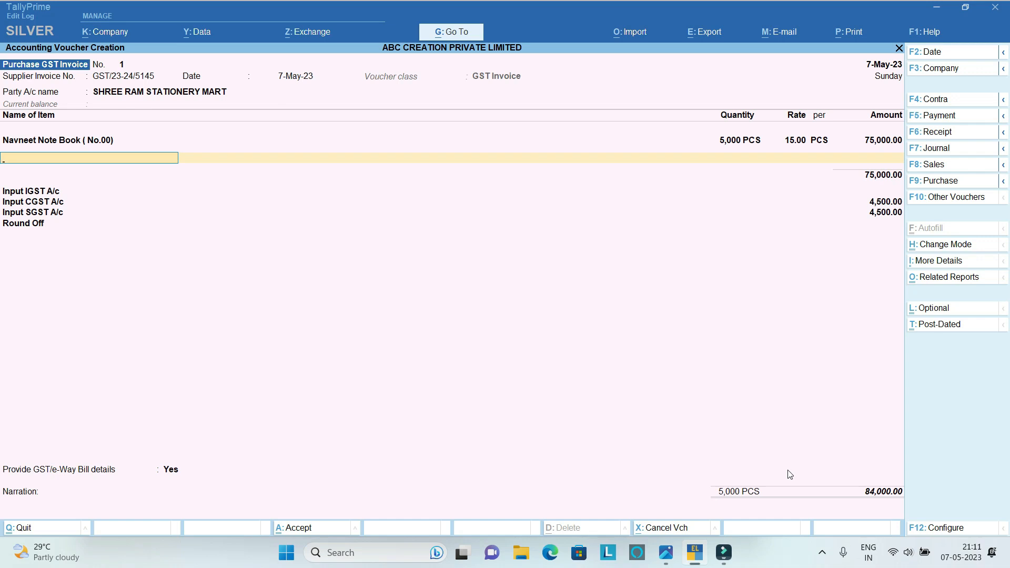
Add Doms HB Pencil (1000 Pcs PacK ) to the invoice with quantity 20 PACK at a rate of 2,200.
type("DO")
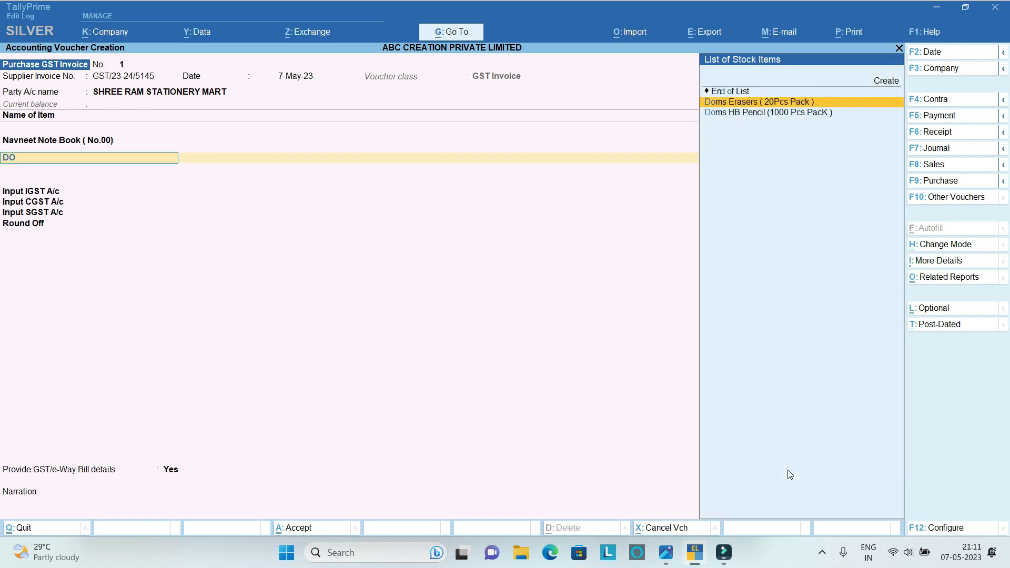
key("Down")
key("Return")
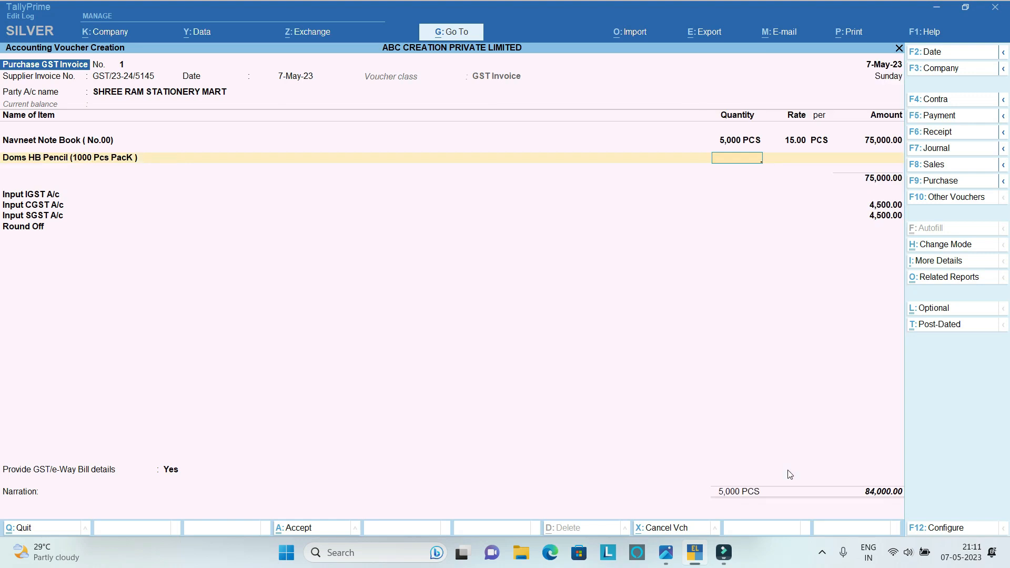
type("20")
key("Return")
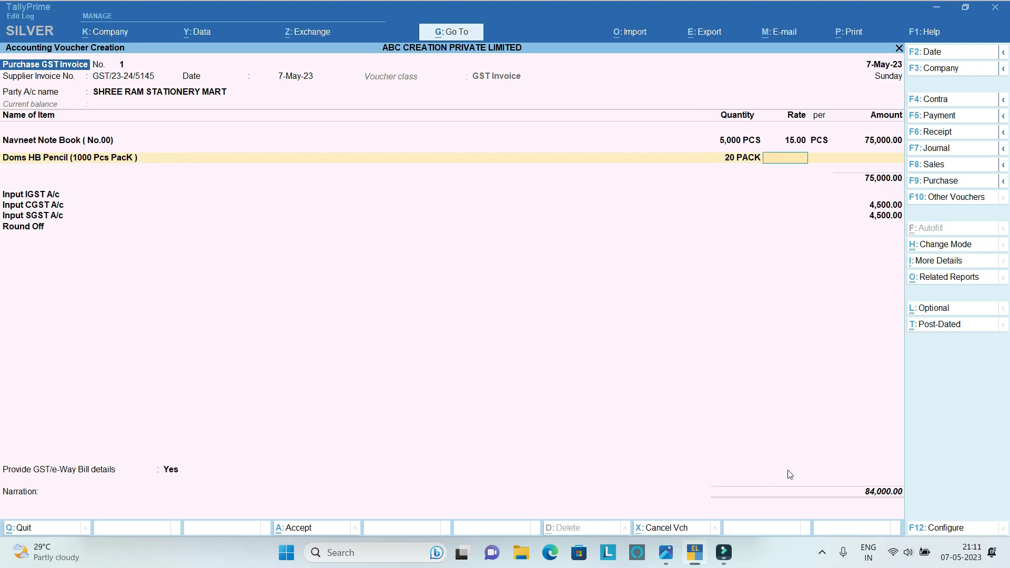
type("2,200")
key("Return")
key("Return")
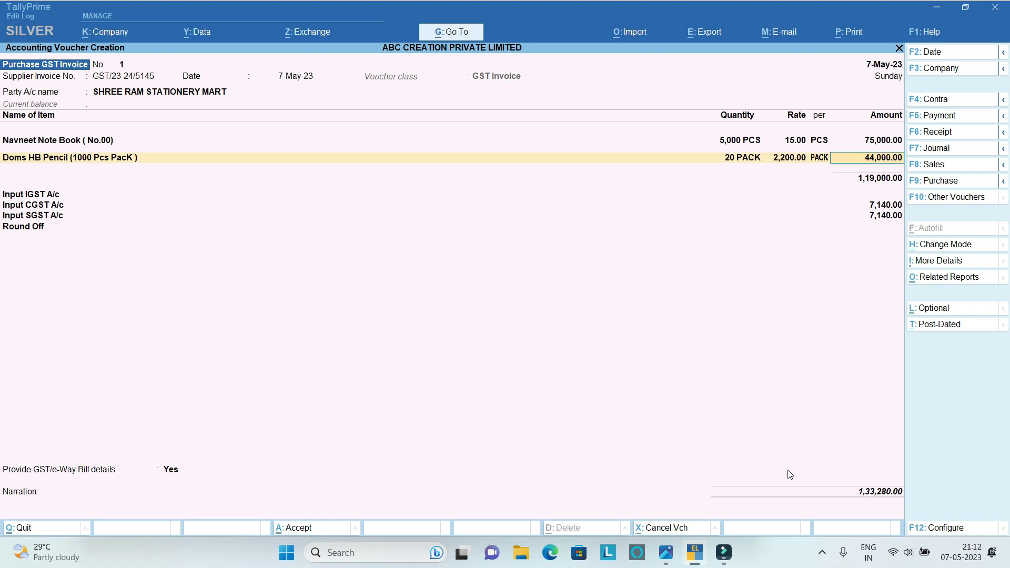
key("Return")
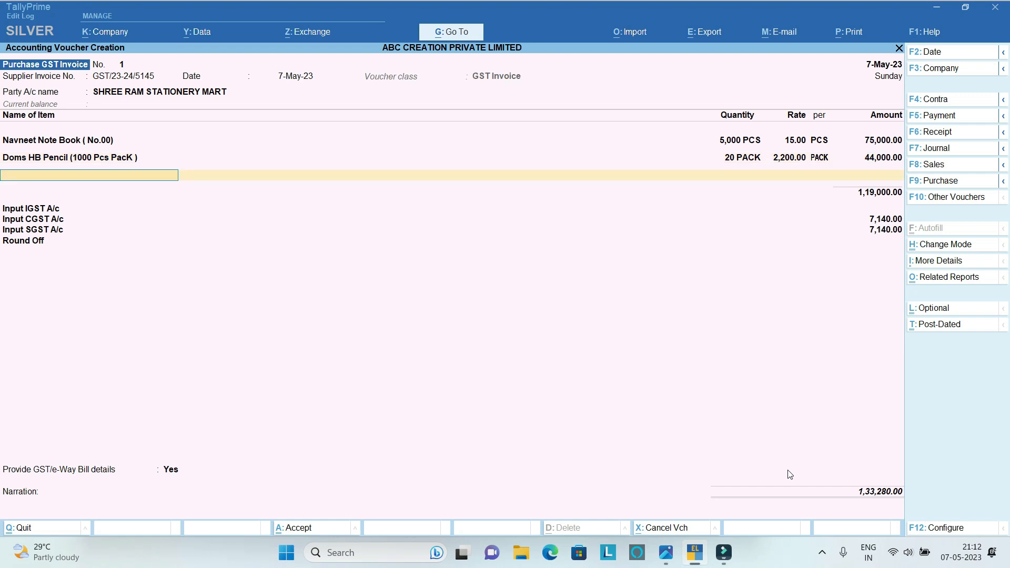
Add Navneet Ledger Book to the purchase invoice with quantity 100 PCS at a rate of 400.
type("NAV")
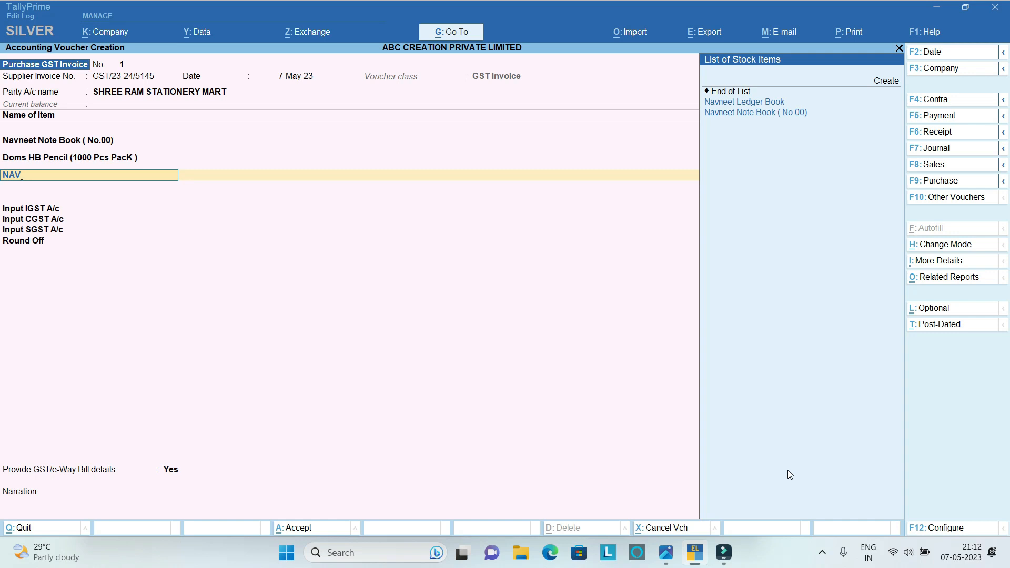
key("Up")
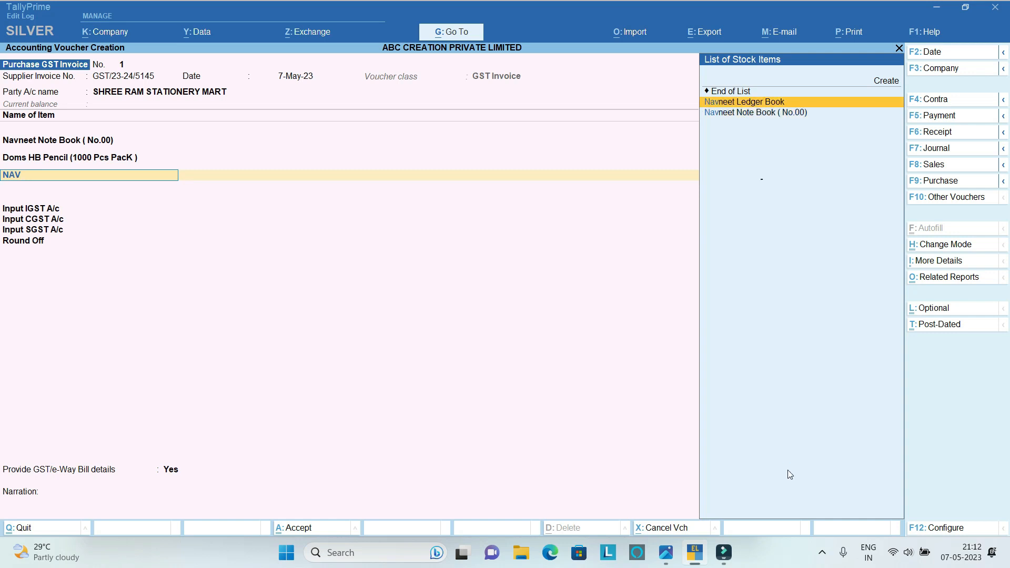
key("Return")
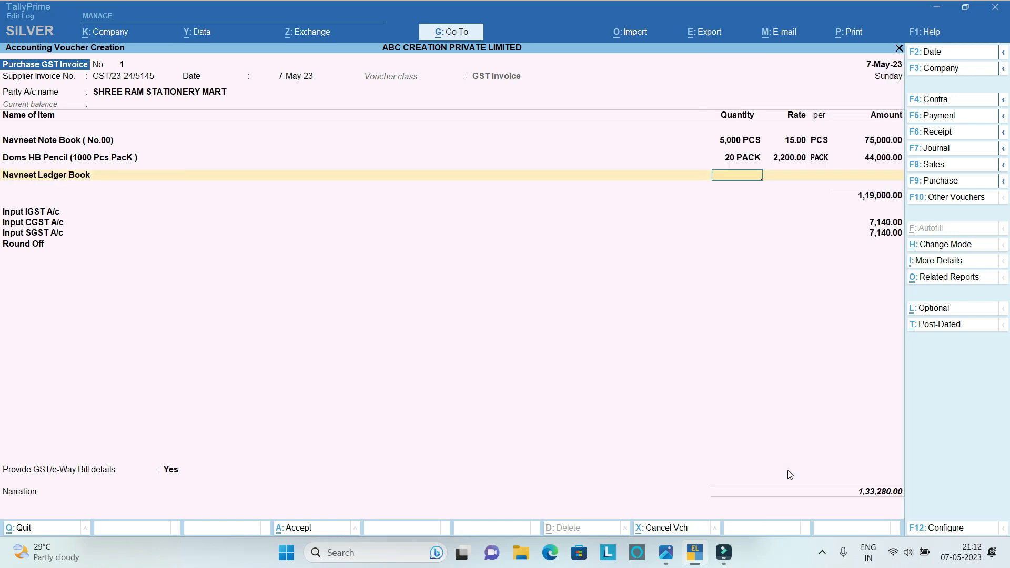
type("100")
key("Return")
type("44")
key("BackSpace")
type("00")
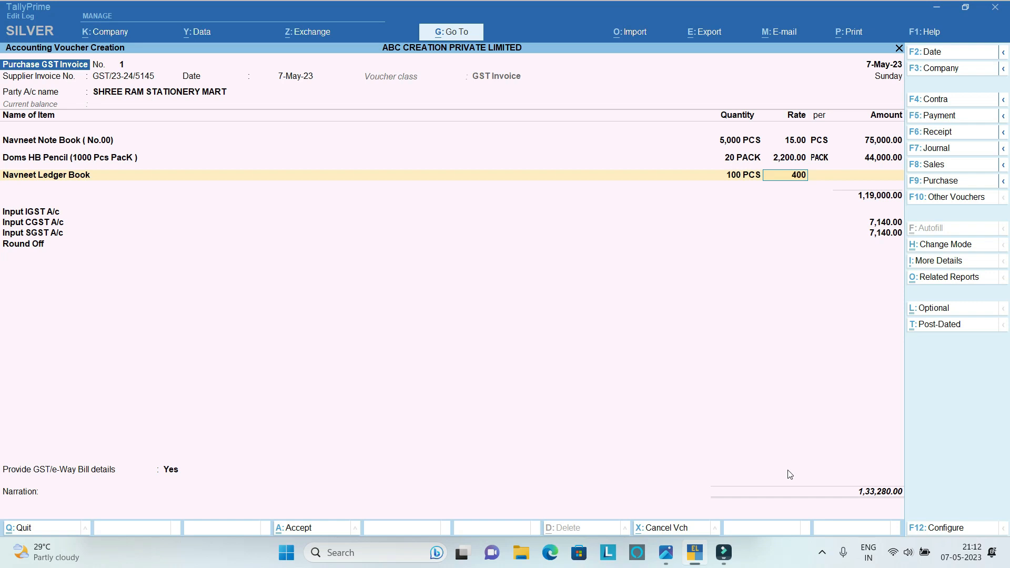
key("Return")
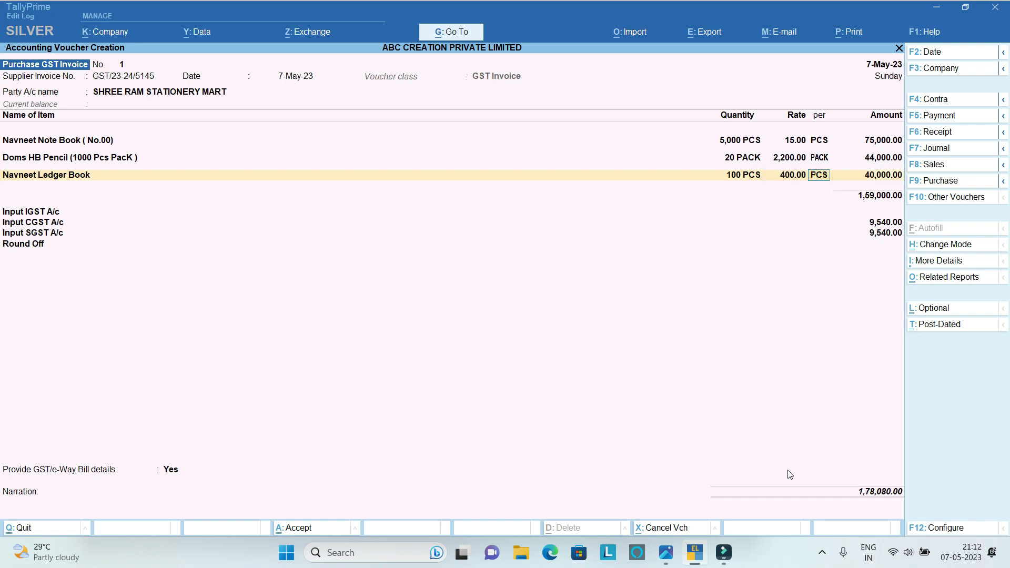
key("Return")
key("Return")
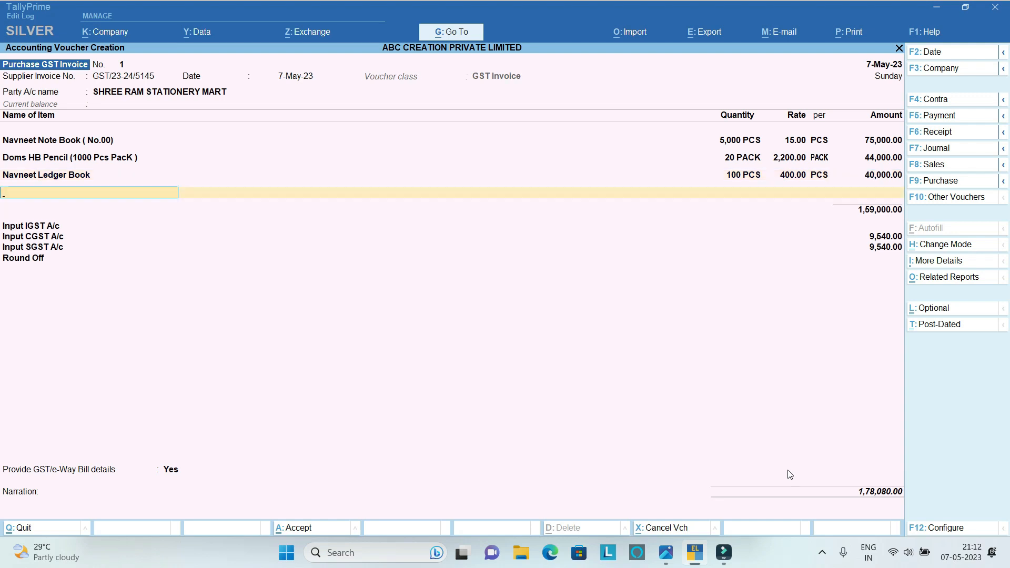
Add Drwing Paper to the purchase invoice with quantity 2,000 PACK at a rate of 20.
type("D")
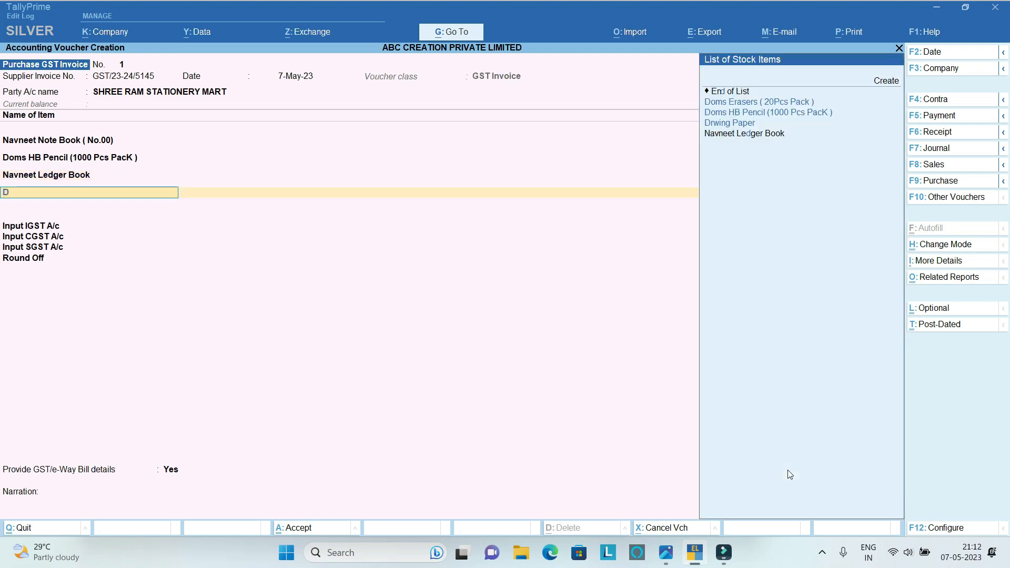
key("Down")
key("Down")
key("Down")
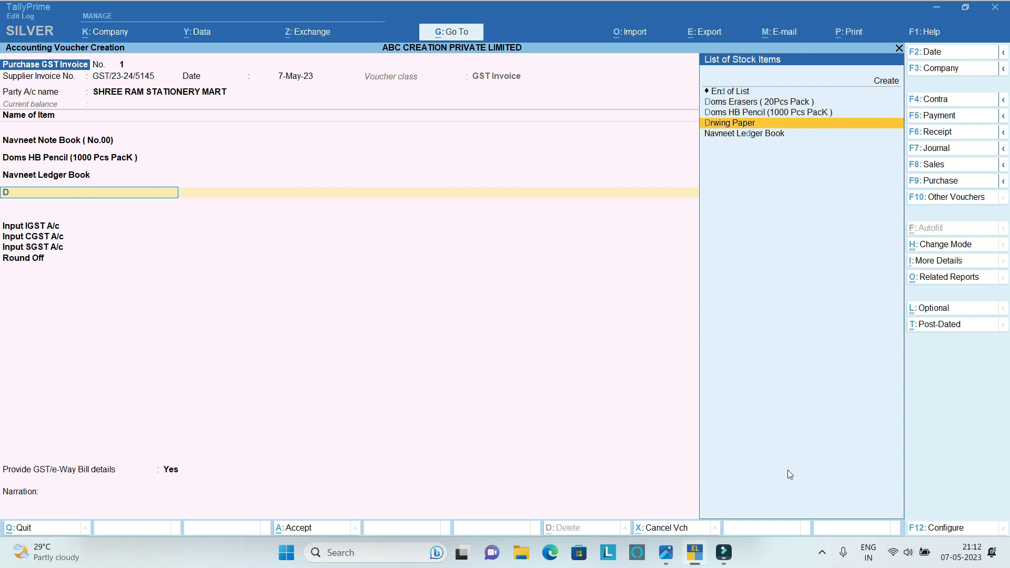
key("Return")
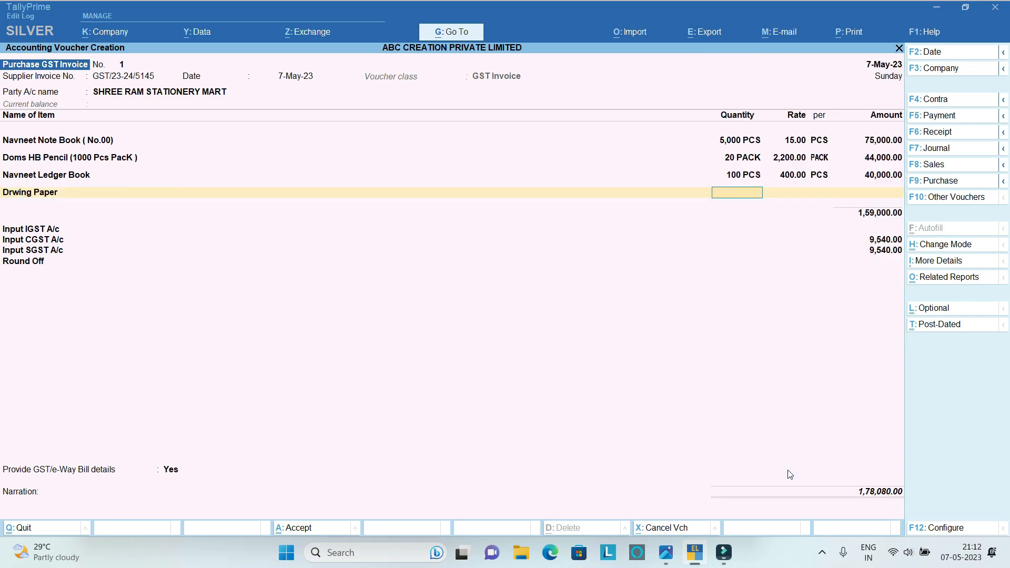
type("2,")
type("000")
key("Return")
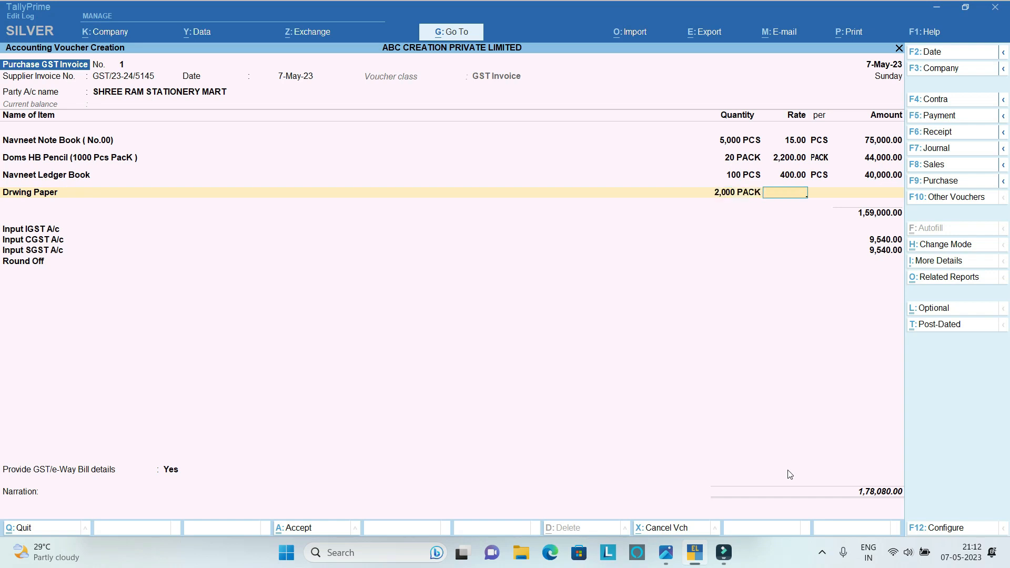
type("20")
key("Return")
key("Return")
key("Return")
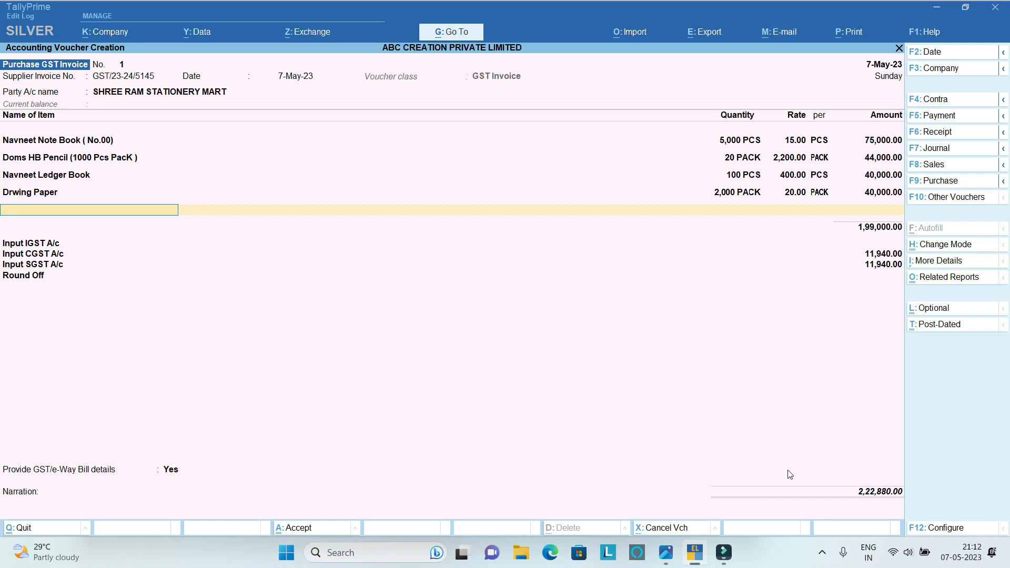
Add Cello Ball Pen (10 Pcs Pack ) to the invoice with quantity 500 PACK at a rate of 220.
type("CEL")
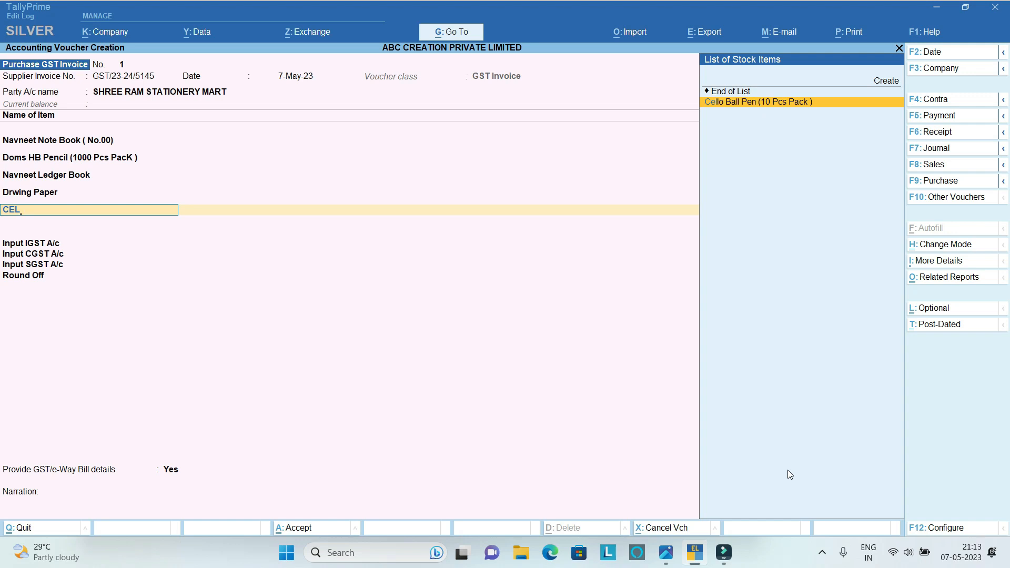
key("Return")
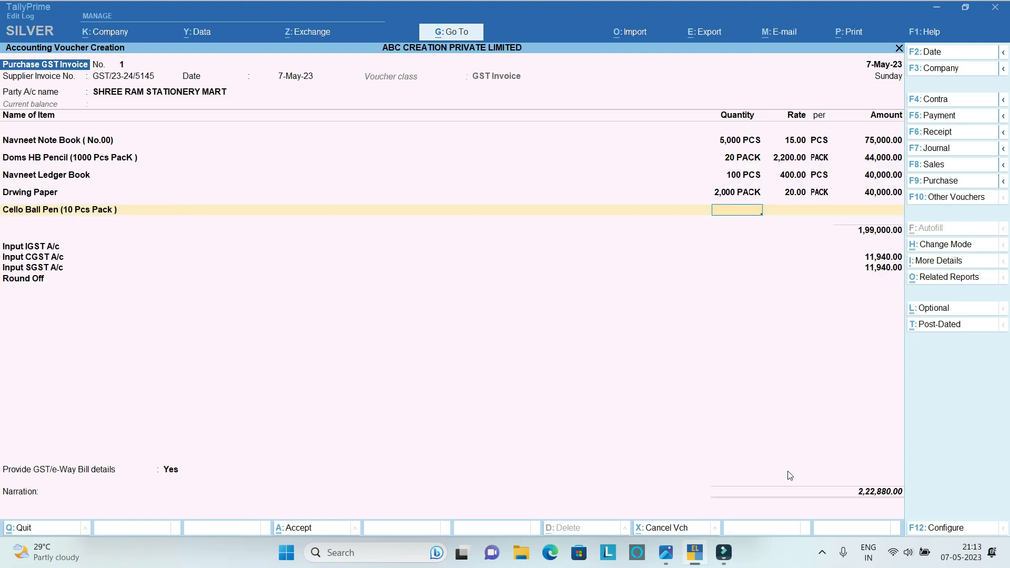
type("500")
key("Return")
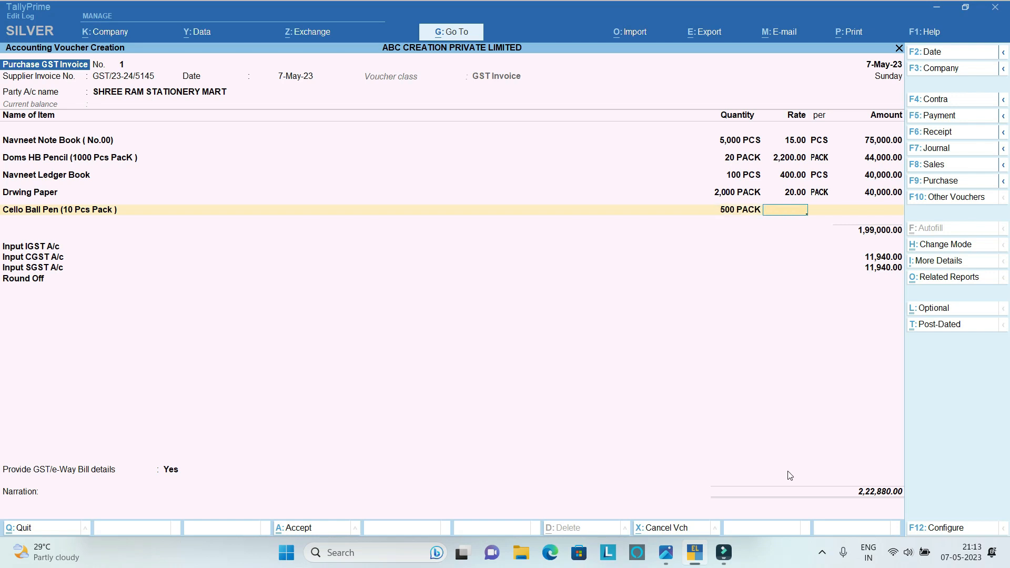
type("220")
key("Return")
key("Return")
key("Return")
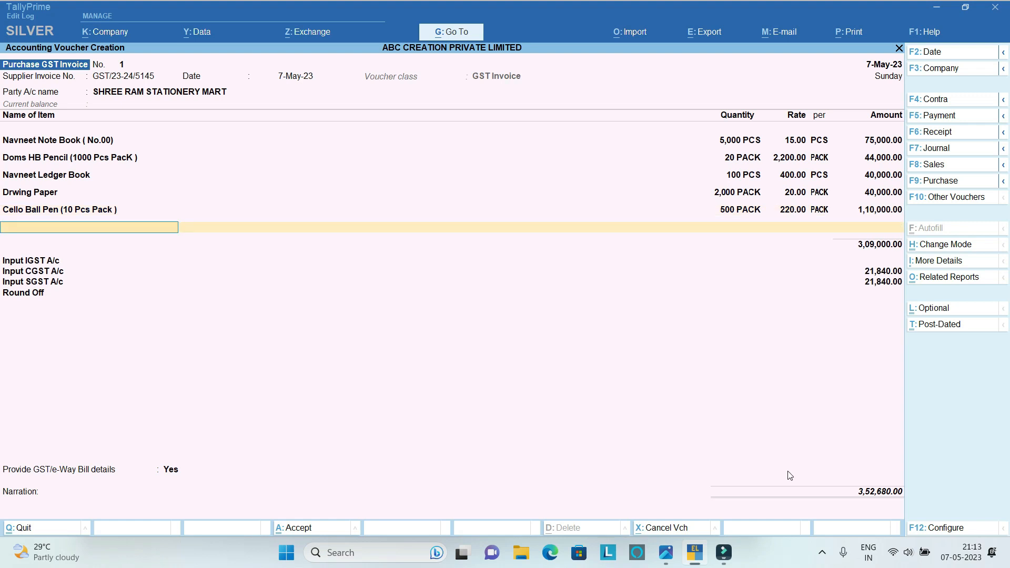
Add Doms Erasers ( 20Pcs Pack ) to the invoice with quantity 100 PACK at a rate of 75.
type("DOM")
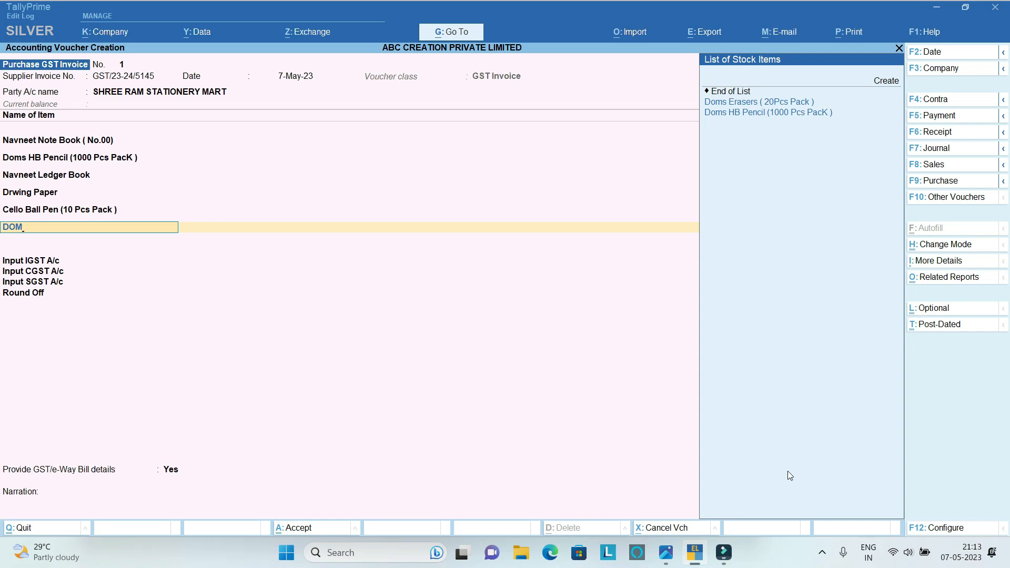
key("Down")
key("Return")
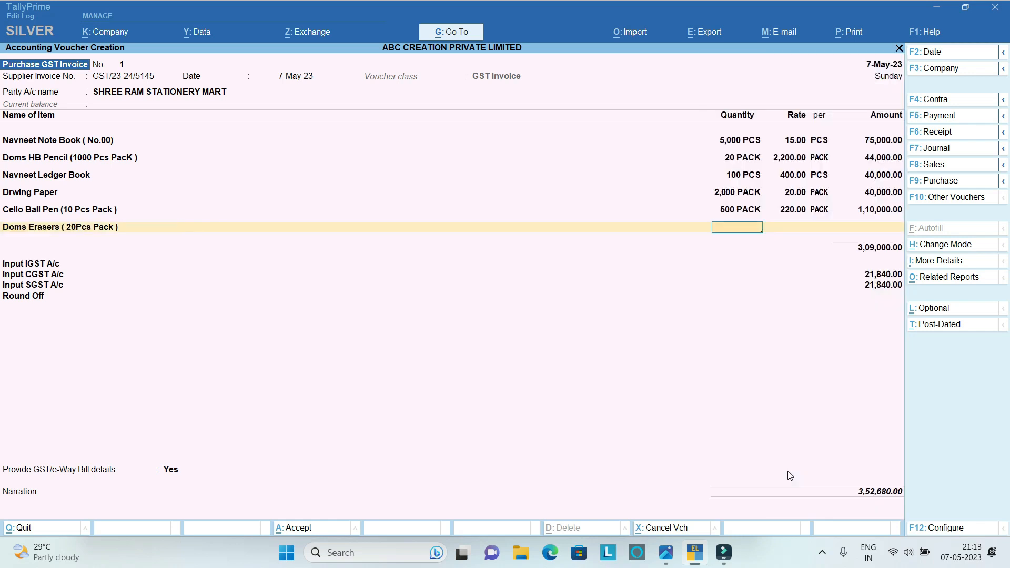
type("100")
key("Return")
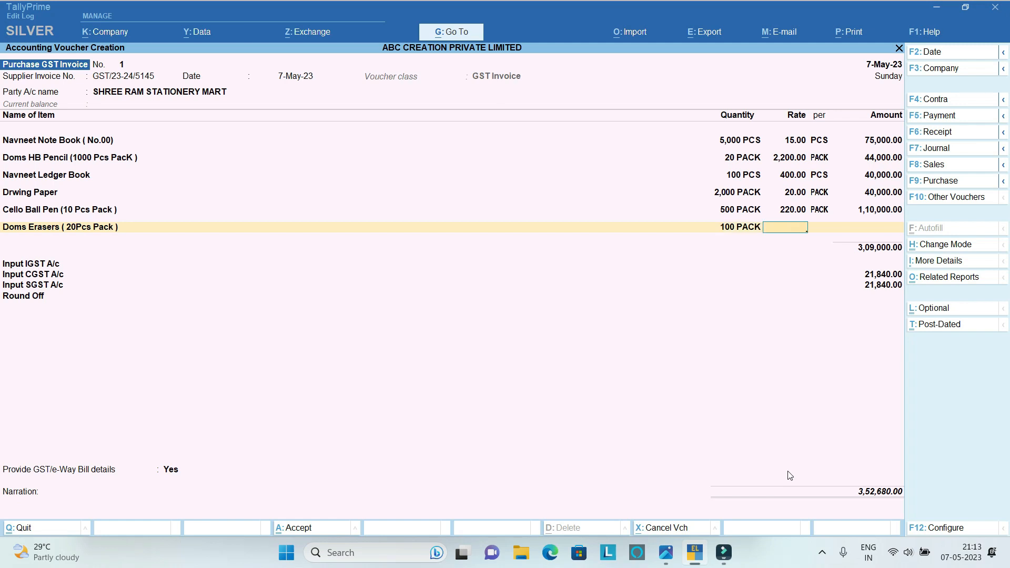
type("75")
key("Return")
key("Return")
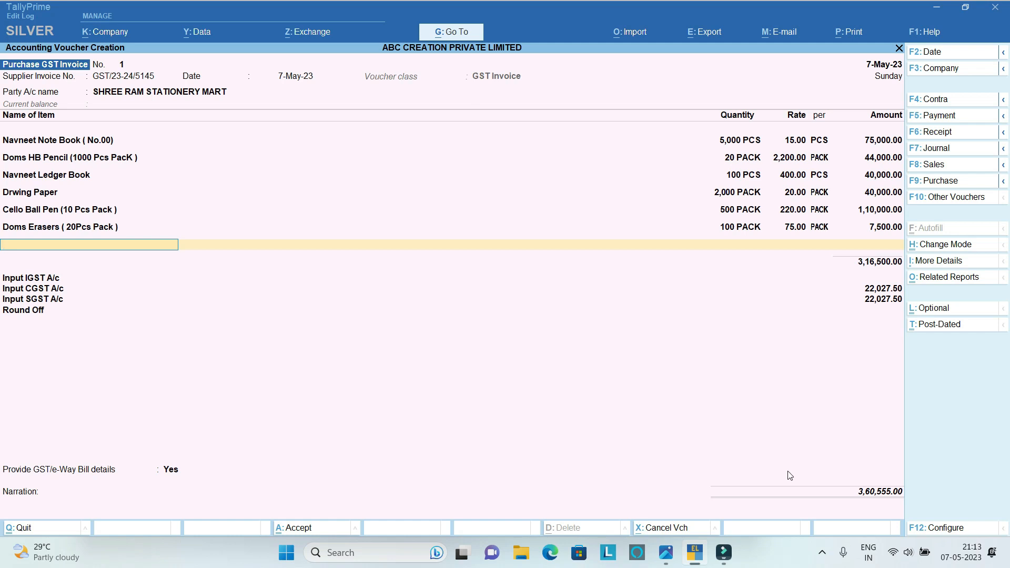
Add Box File to the purchase invoice with quantity 400 PACK at a rate of 200.
type("box")
key("Return")
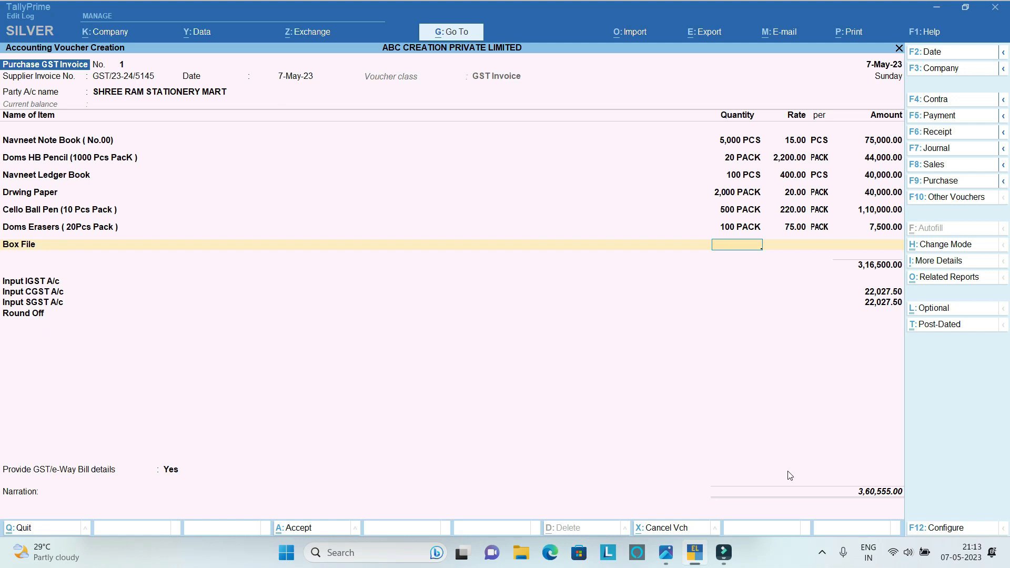
type("400")
key("Return")
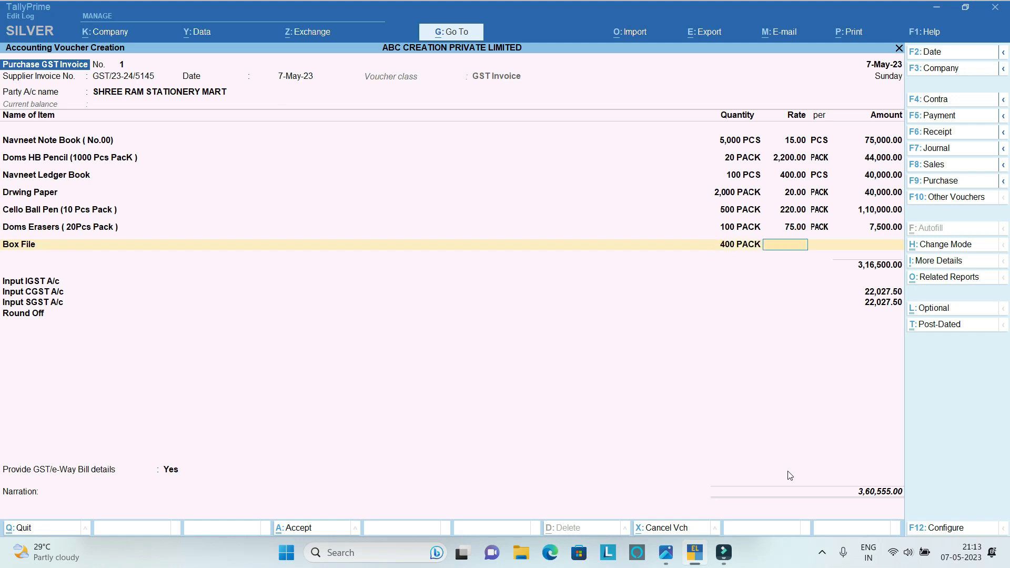
type("200")
key("Return")
key("Return")
key("Return")
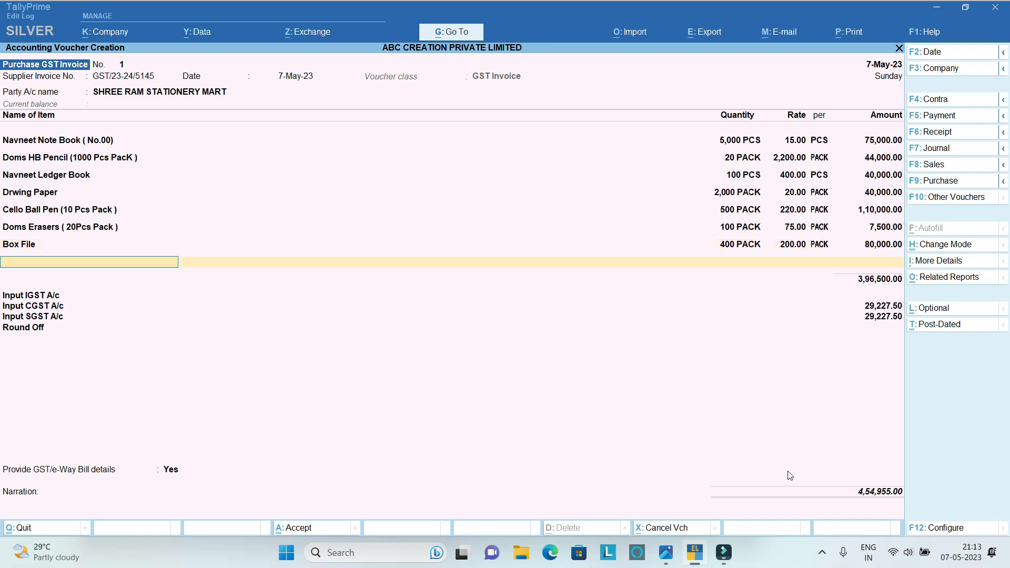
Add Pencil Sharpeners to the purchase invoice with quantity 100 PACK at a rate of 55.
type("PE")
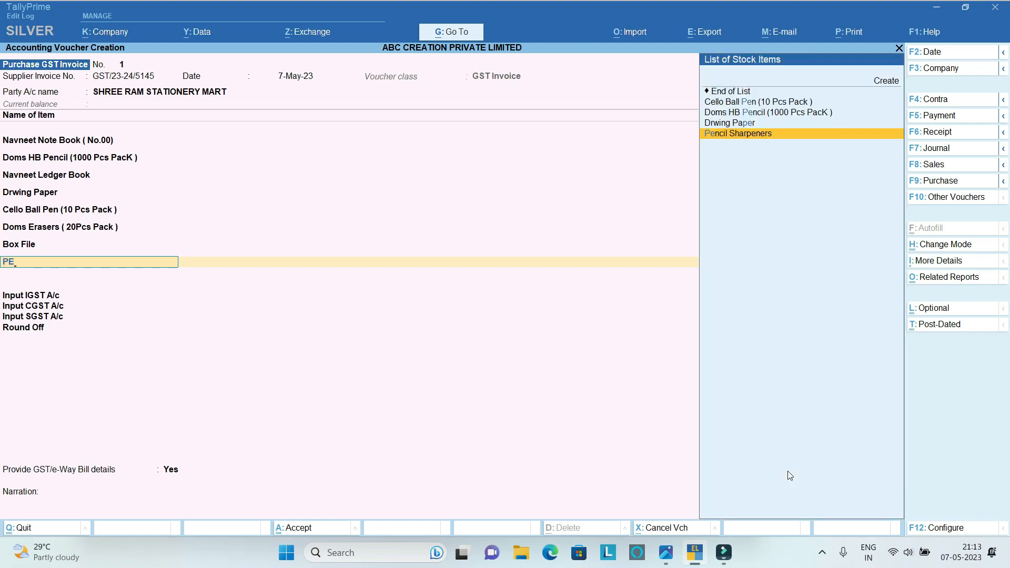
key("Return")
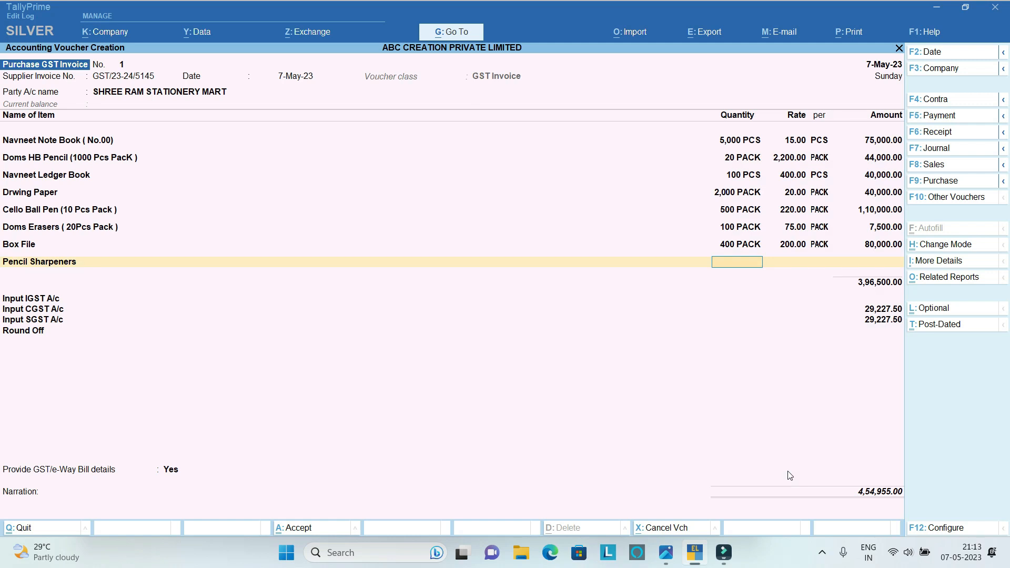
type("100")
key("Return")
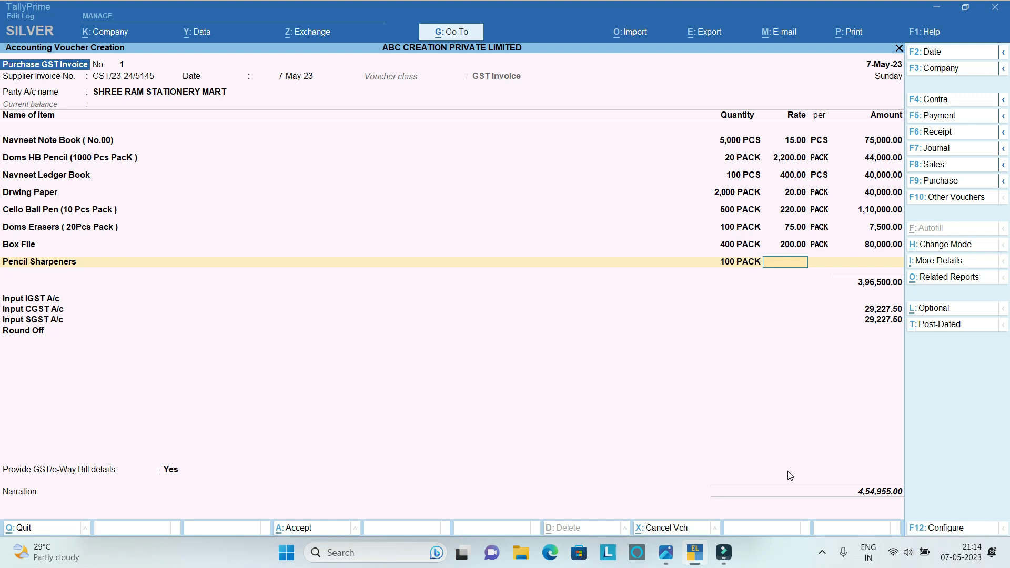
type("55")
key("Return")
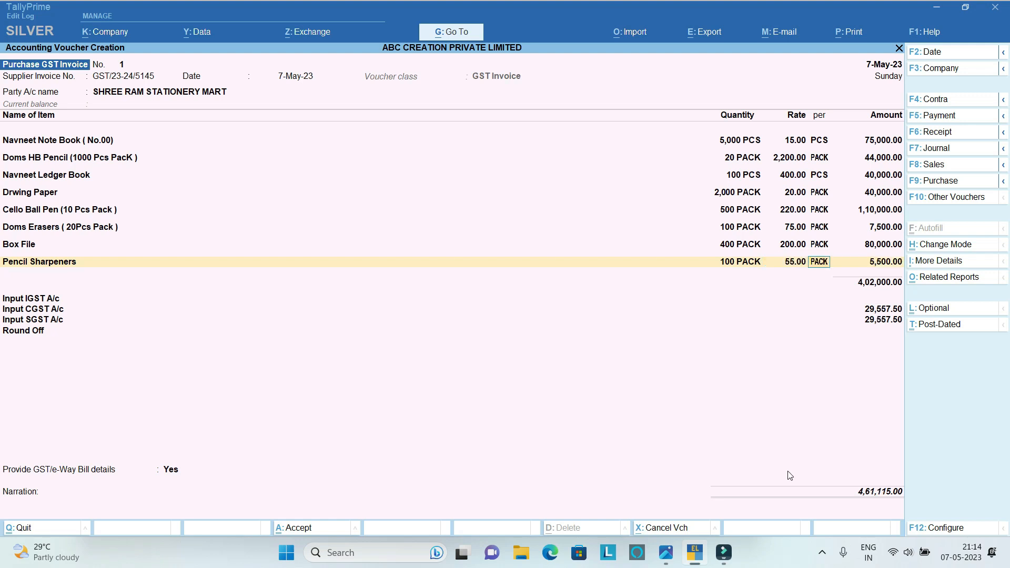
key("Return")
key("Return")
key("Return")
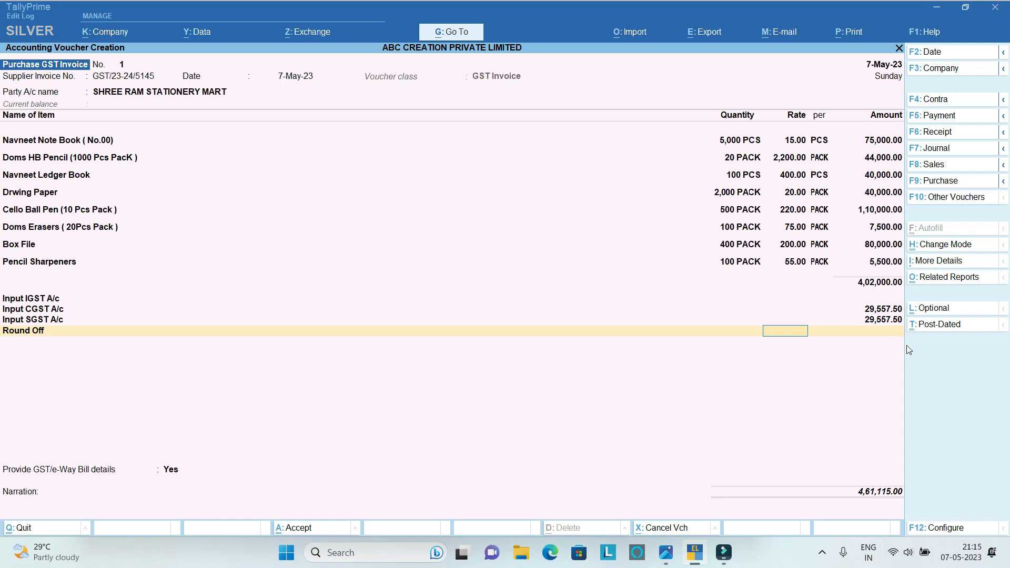
Finish the item list with the Round Off rate left blank and choose Yes for providing GST/e-Way Bill details.
key("Return")
key("Return")
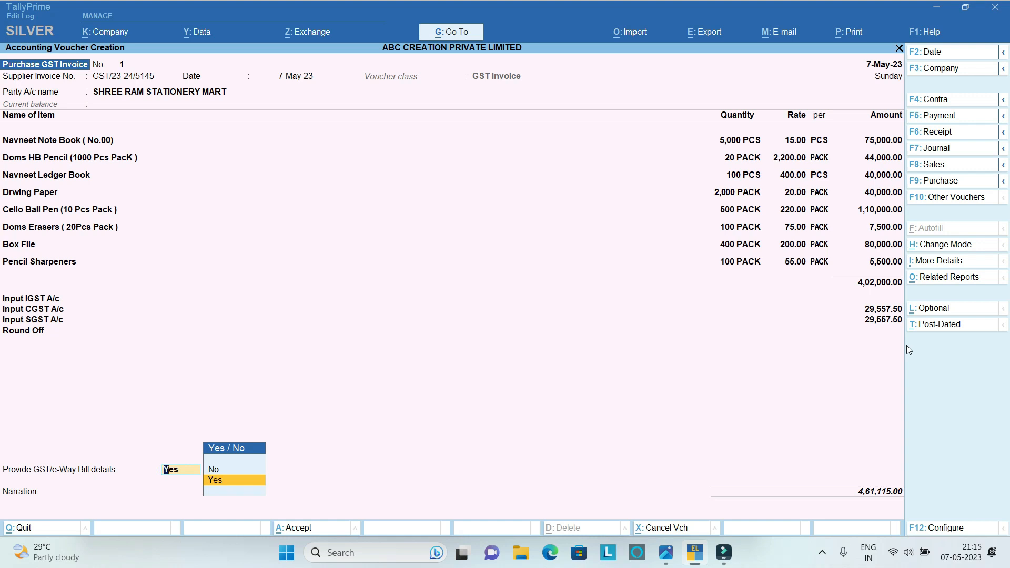
key("Return")
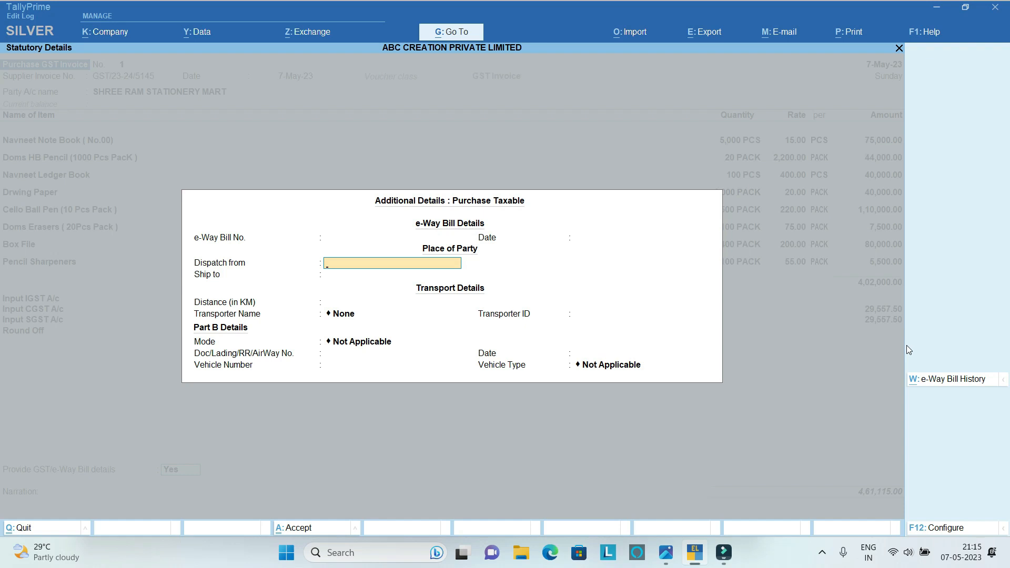
Set both the dispatch-from and ship-to places to SURAT in the e-Way Bill details.
type("SURAT")
key("Return")
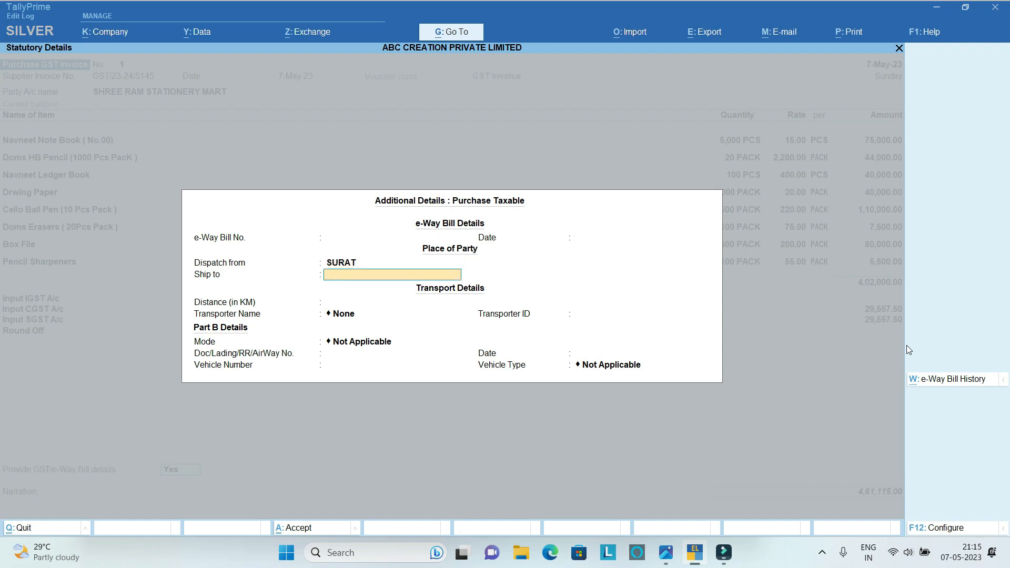
type("SURAT")
key("Return")
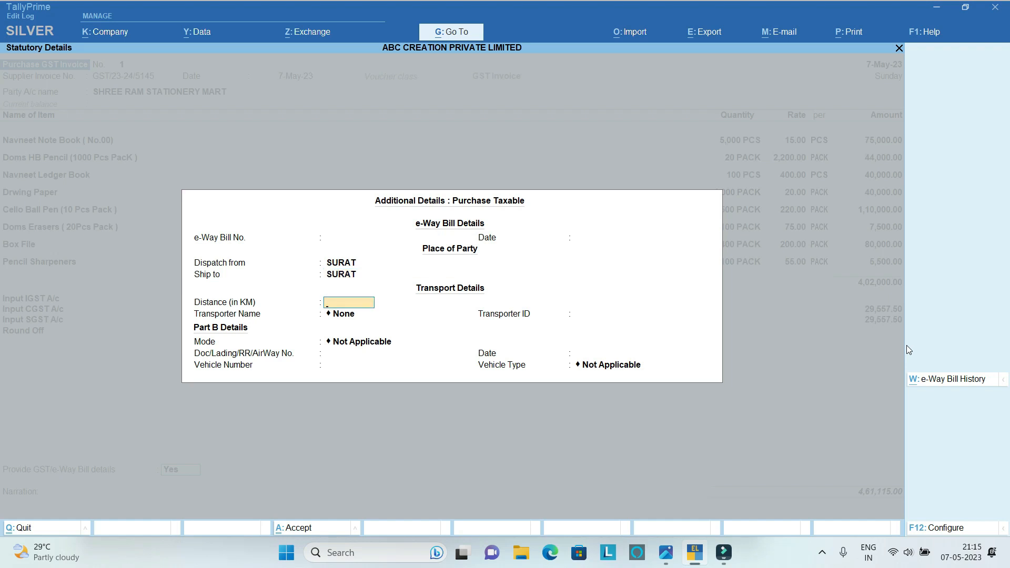
Set the transport distance to 9 km and enter SELF TEMPO as a new transporter for the shipment.
type("9")
key("Return")
key("Up")
key("Return")
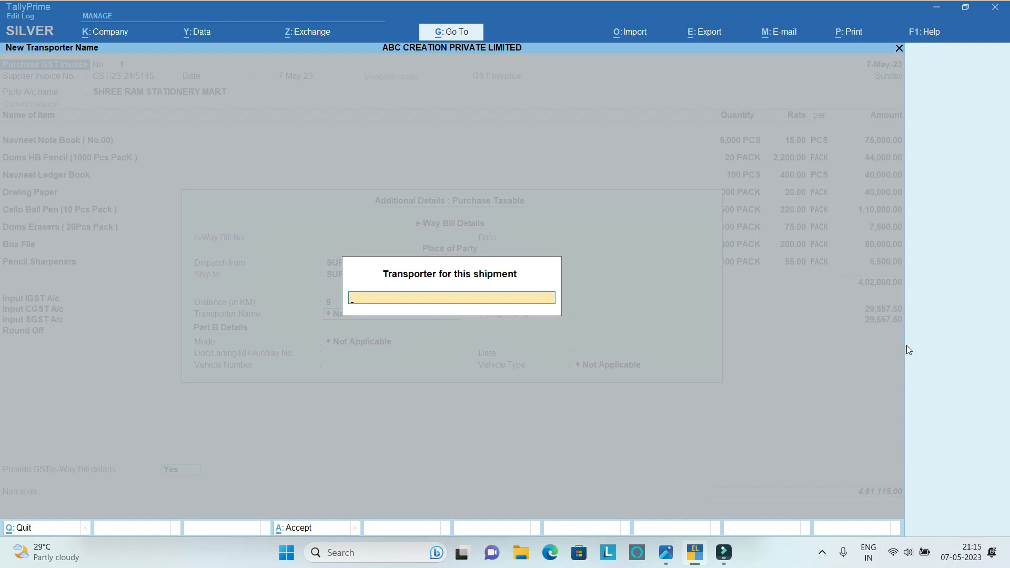
type("SELF TEMPO")
key("Return")
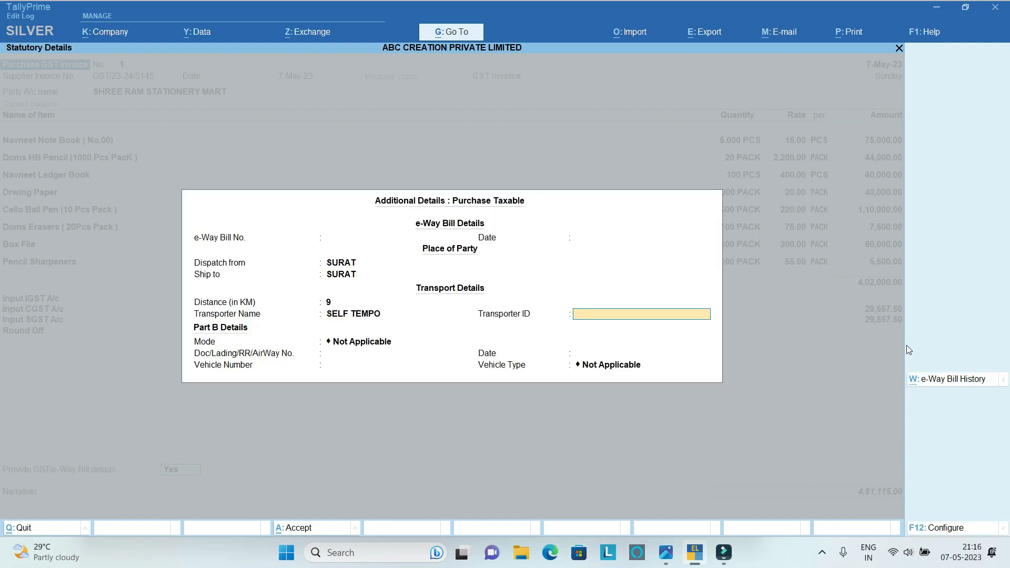
Leave the transporter ID blank, set the transport mode to 1 - Road and enter the vehicle's registration number.
key("Return")
key("Down")
key("Return")
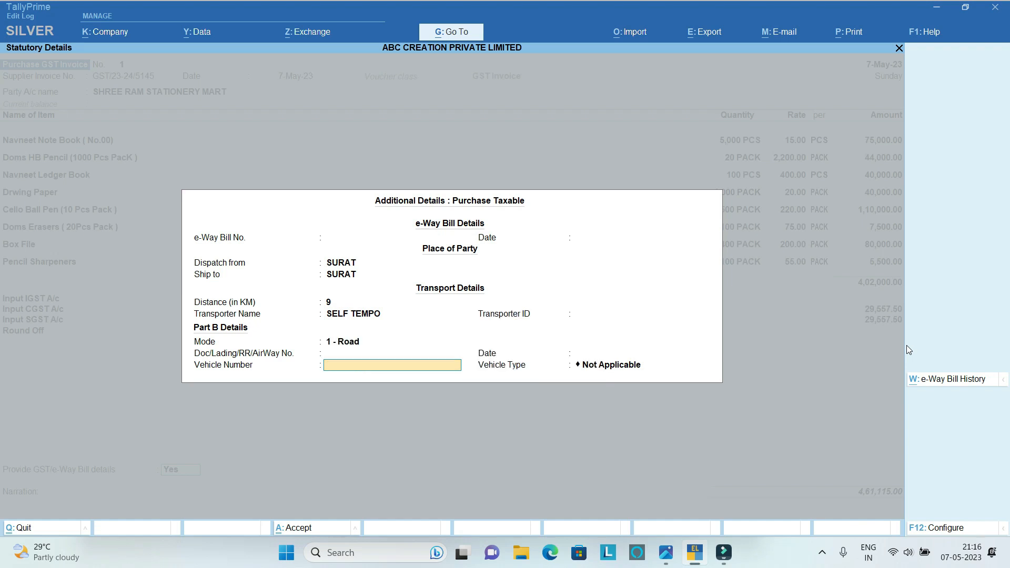
type("GJ05MC5451")
key("Return")
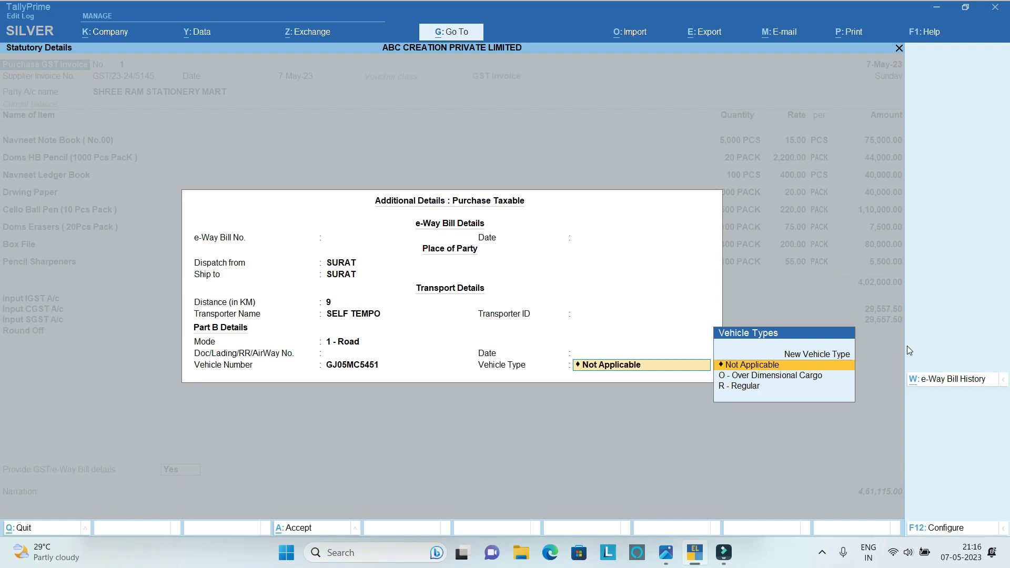
Set the vehicle type to R - Regular, accept the additional e-Way Bill details and accept the invoice total.
key("Down")
key("Down")
key("Return")
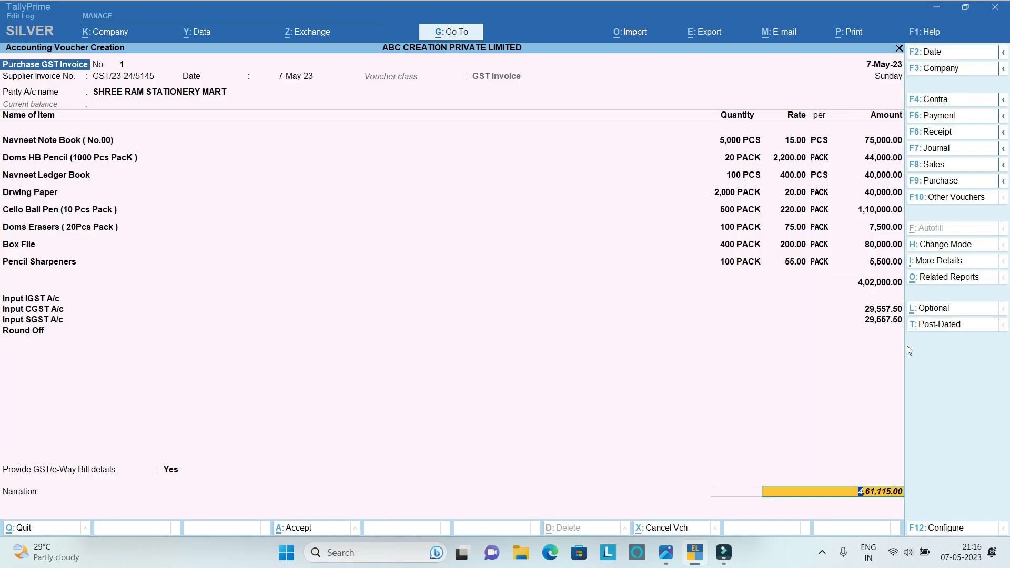
key("Return")
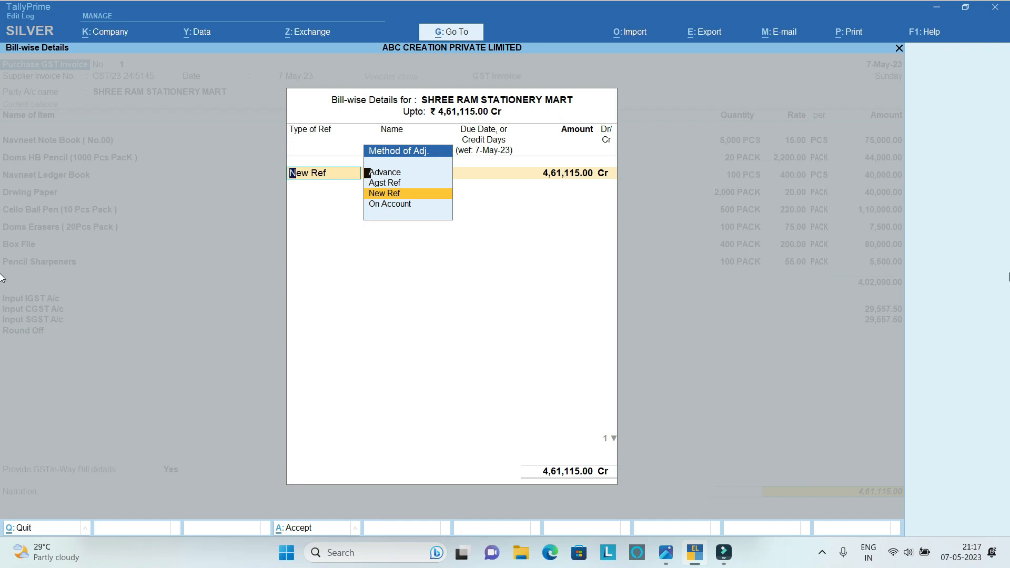
Allocate the full bill amount as New Ref GST/23-24/5145, leaving the due date or credit days blank.
key("Return")
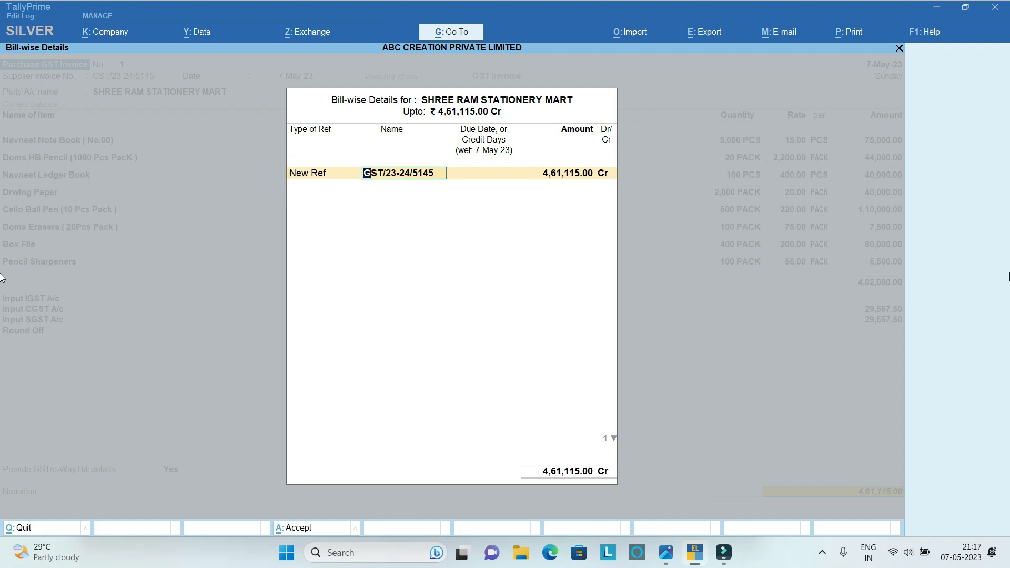
key("Return")
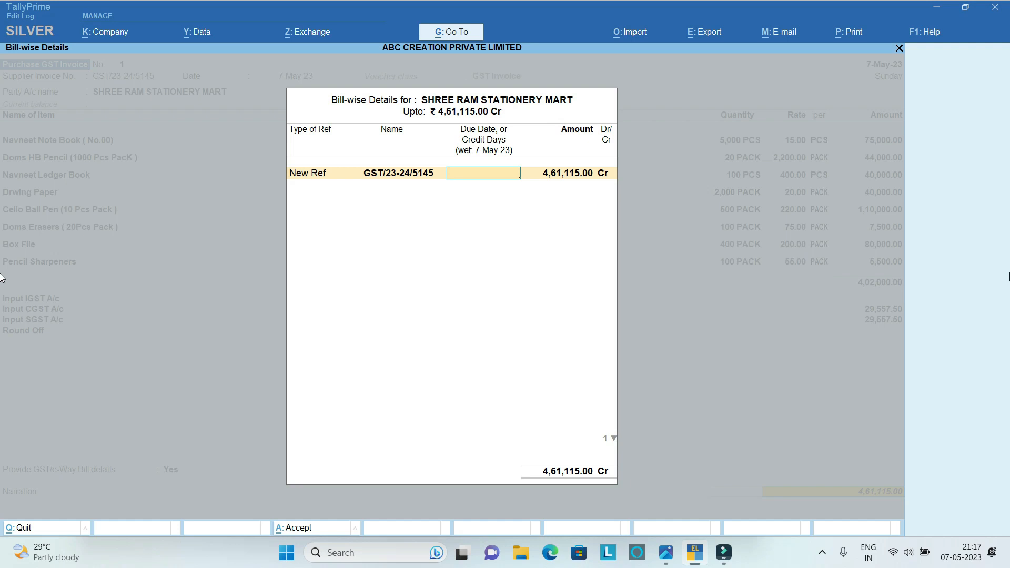
key("Return")
key("Return")
Save the purchase voucher without a narration and leave voucher creation.
key("Return")
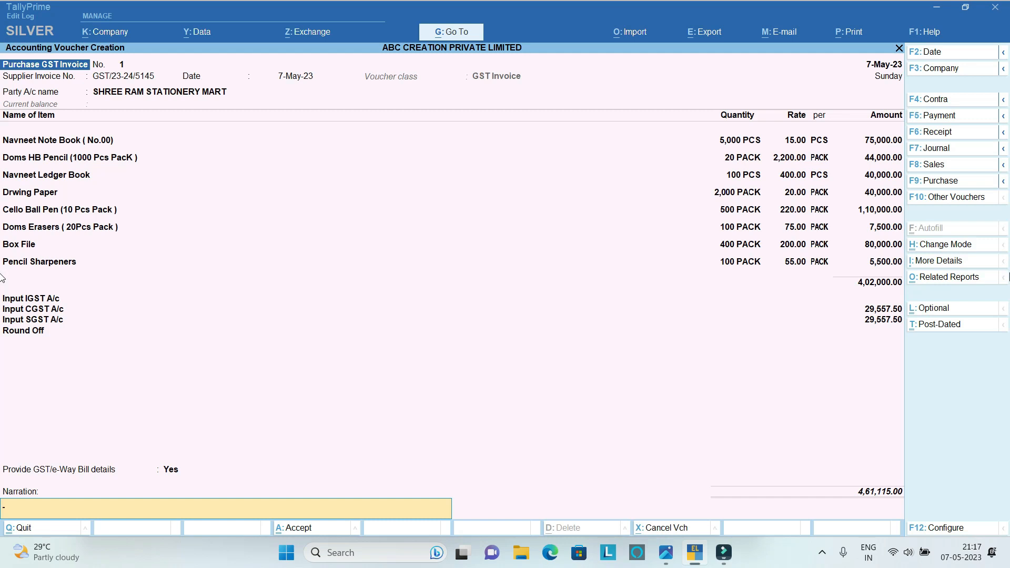
key("Return")
key("Return")
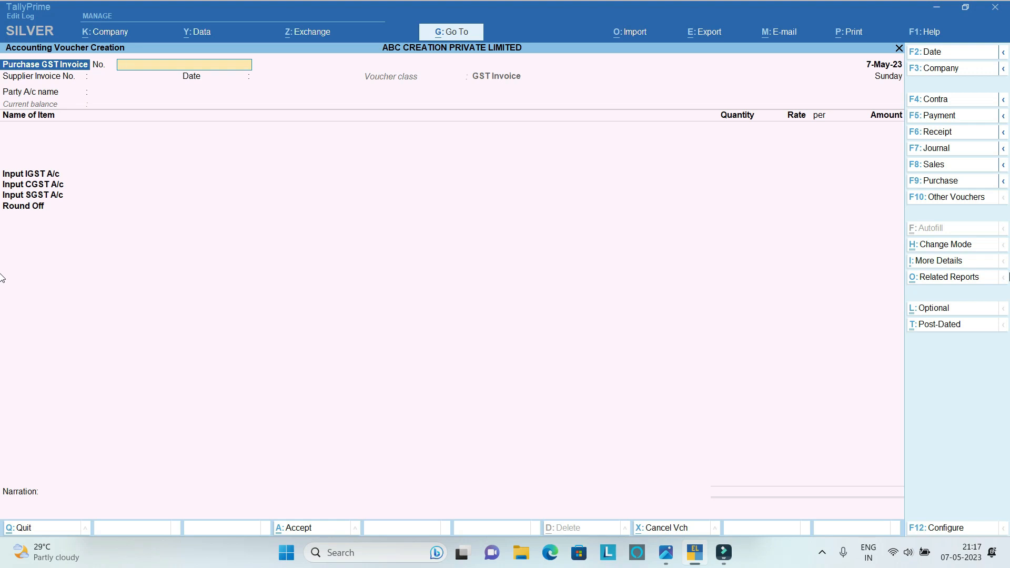
key("Escape")
key("y")
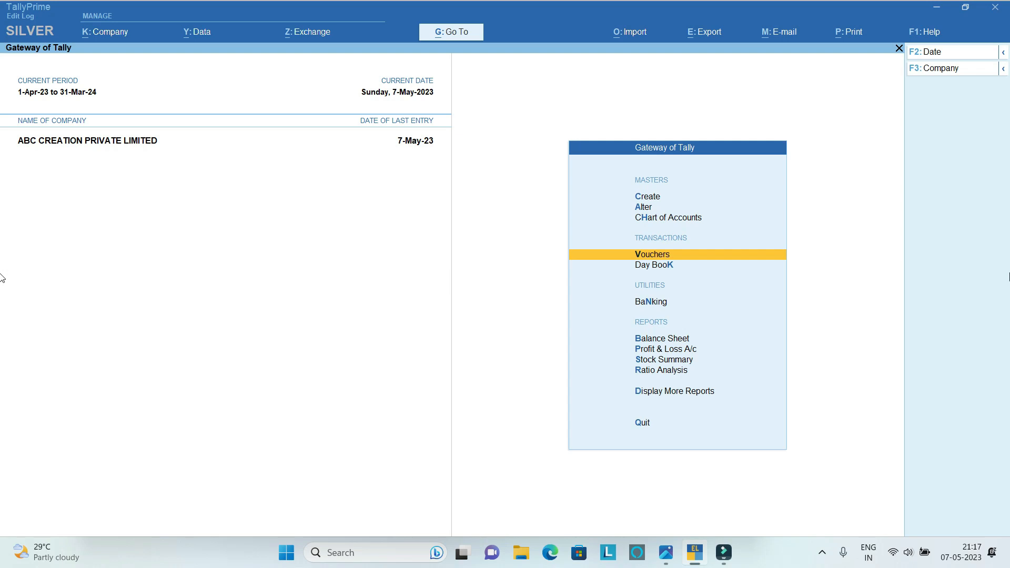
Open the ledger selection among the Account Books reports.
key("Down")
key("Down")
key("Down")
key("Down")
key("Down")
key("Down")
key("Down")
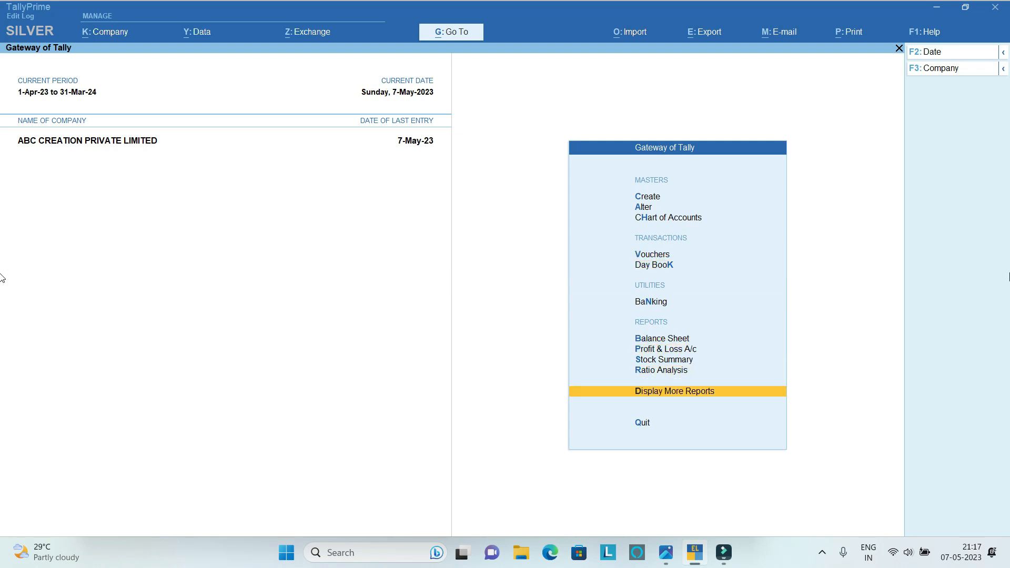
key("Return")
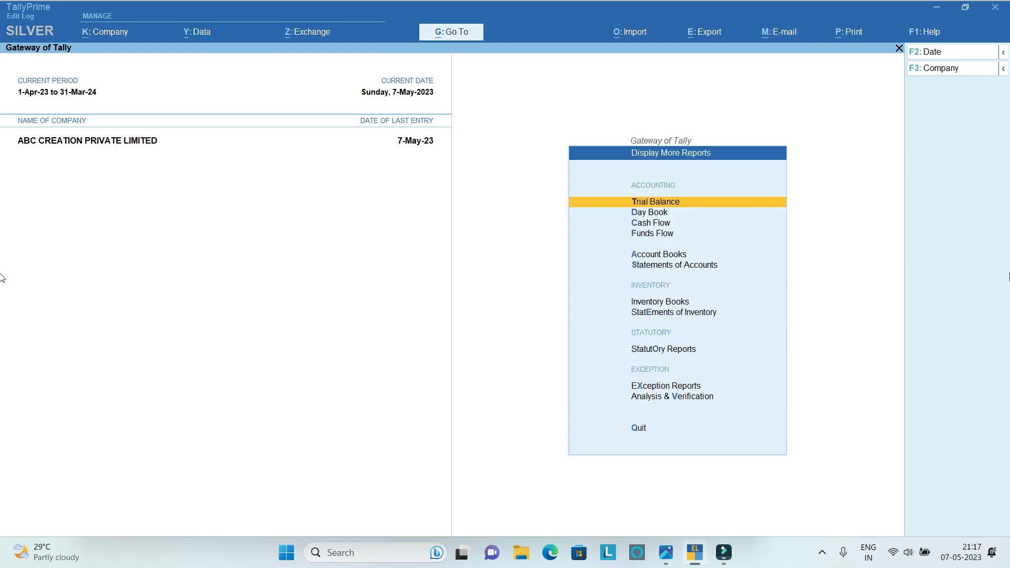
key("Down")
key("Down")
key("Down")
key("Down")
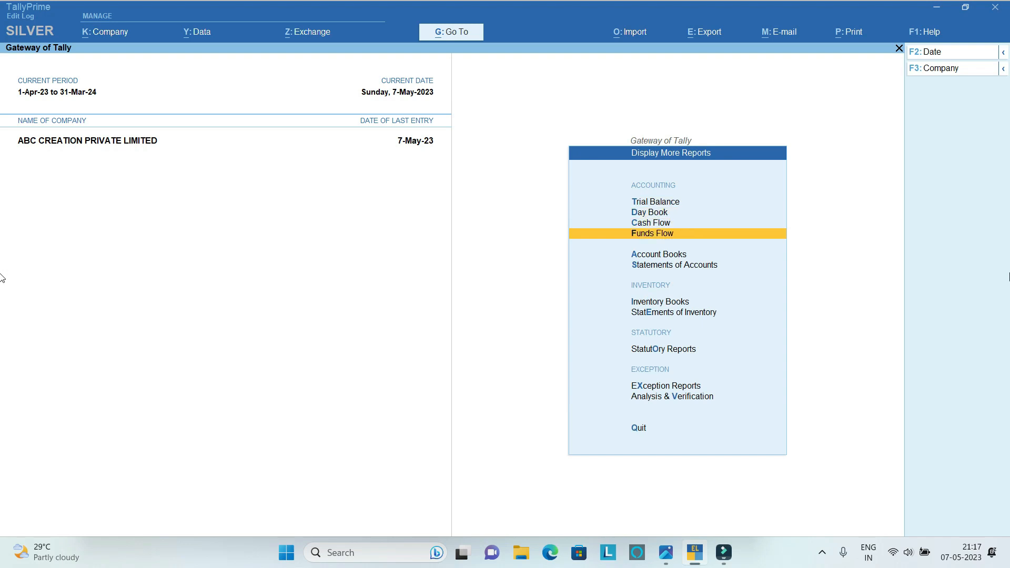
key("Return")
key("Down")
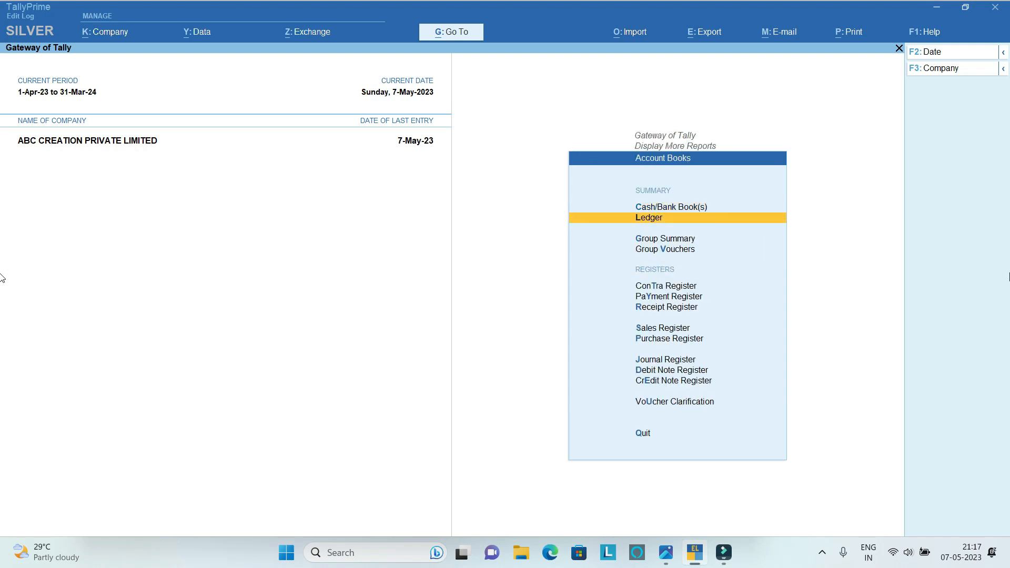
key("Return")
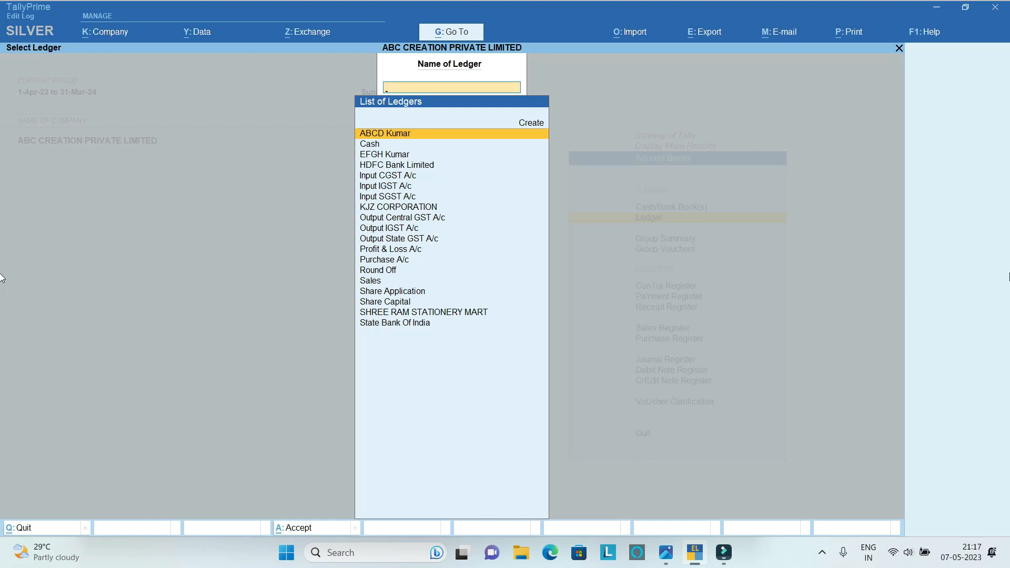
Display the ledger vouchers of SHREE RAM STATIONERY MART to examine the recorded purchase.
key("Down")
key("Down")
key("Down")
key("Down")
key("Down")
key("Down")
key("Down")
key("Down")
key("Down")
key("Down")
key("Down")
key("Down")
key("Down")
key("Down")
key("Down")
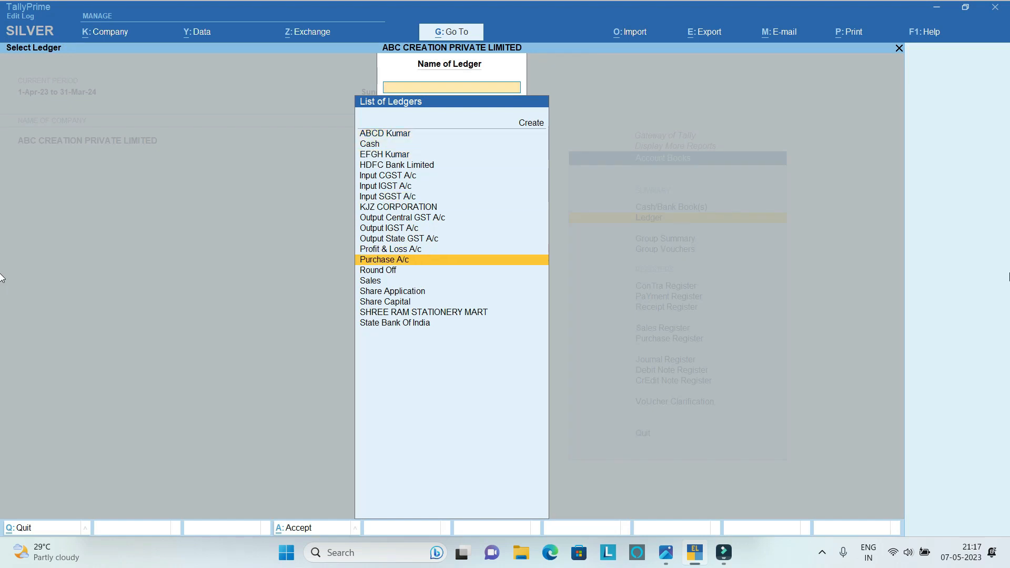
key("Down")
key("Down")
key("Return")
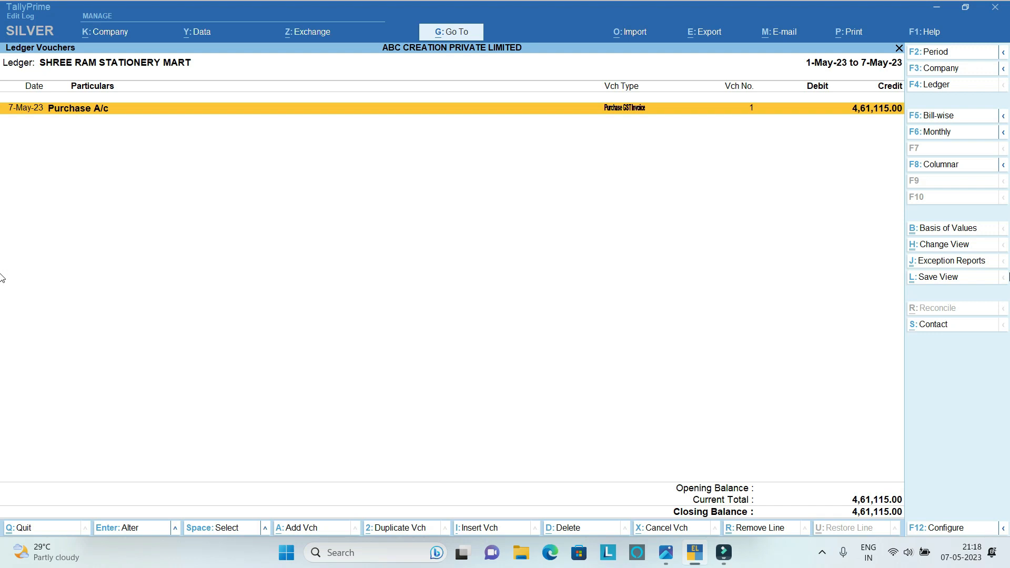
key("Escape")
key("Up")
key("Up")
key("Up")
key("Down")
key("Down")
key("Down")
key("Up")
key("Up")
key("Up")
key("Down")
key("Down")
key("Down")
key("Down")
key("Down")
key("Down")
key("Down")
key("Down")
key("Down")
key("Down")
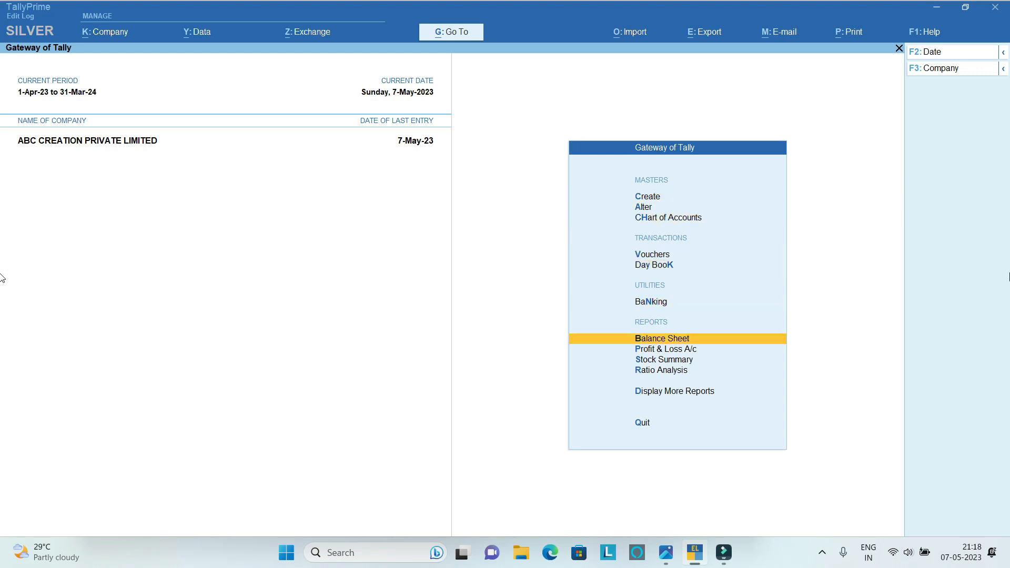
key("Down")
key("Up")
key("Up")
key("Up")
key("Up")
key("Up")
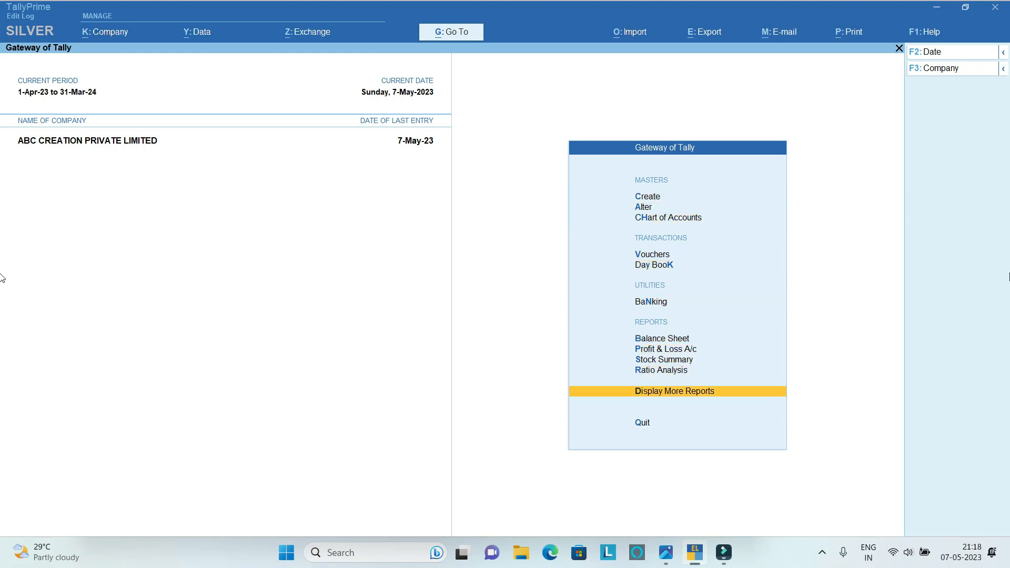
key("Up")
key("Up")
key("Up")
key("Up")
key("Up")
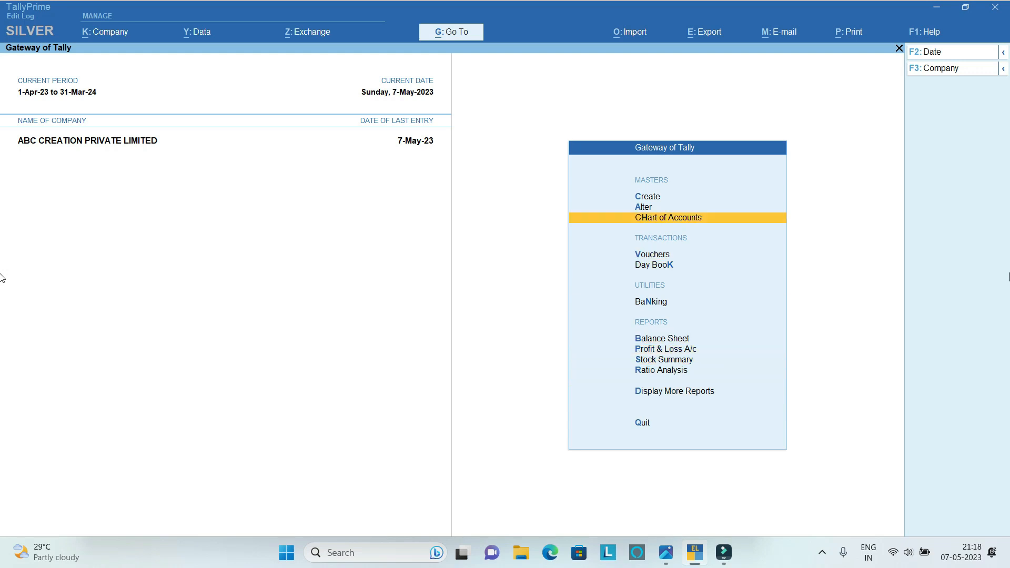
key("Down")
key("Down")
key("Down")
key("Down")
key("Down")
key("Down")
key("Down")
key("Down")
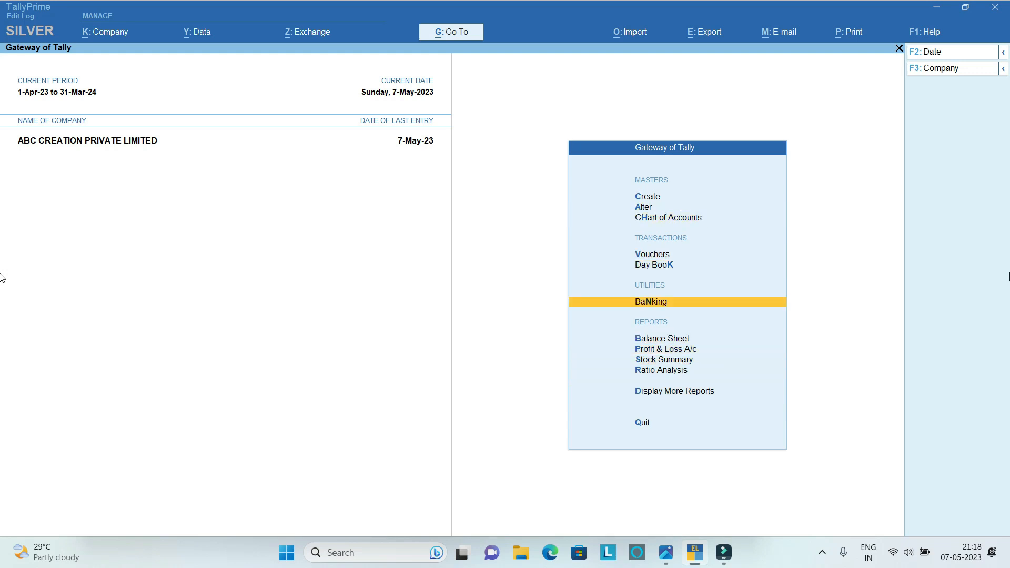
key("Down")
key("Down")
key("Up")
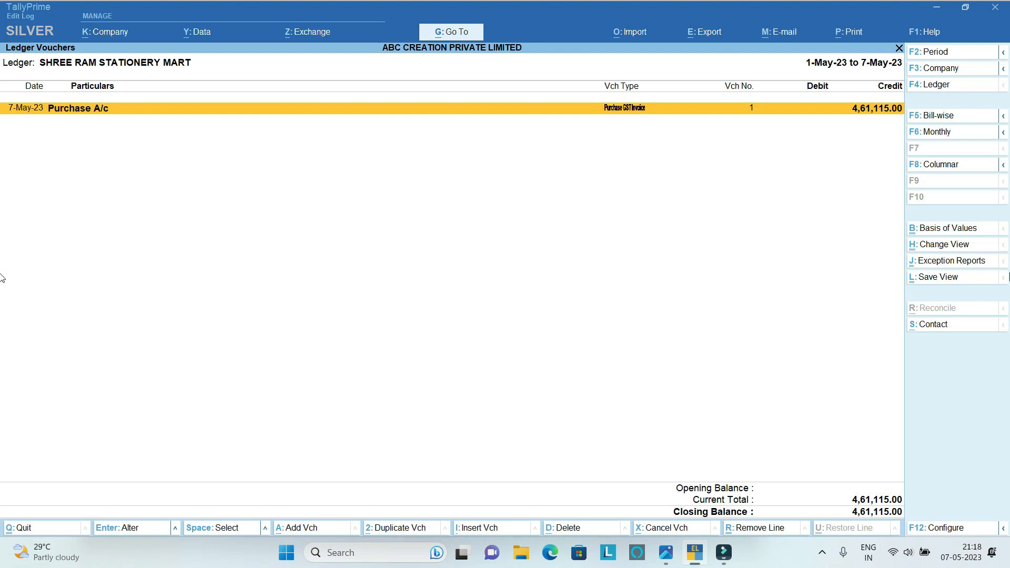
key("Escape")
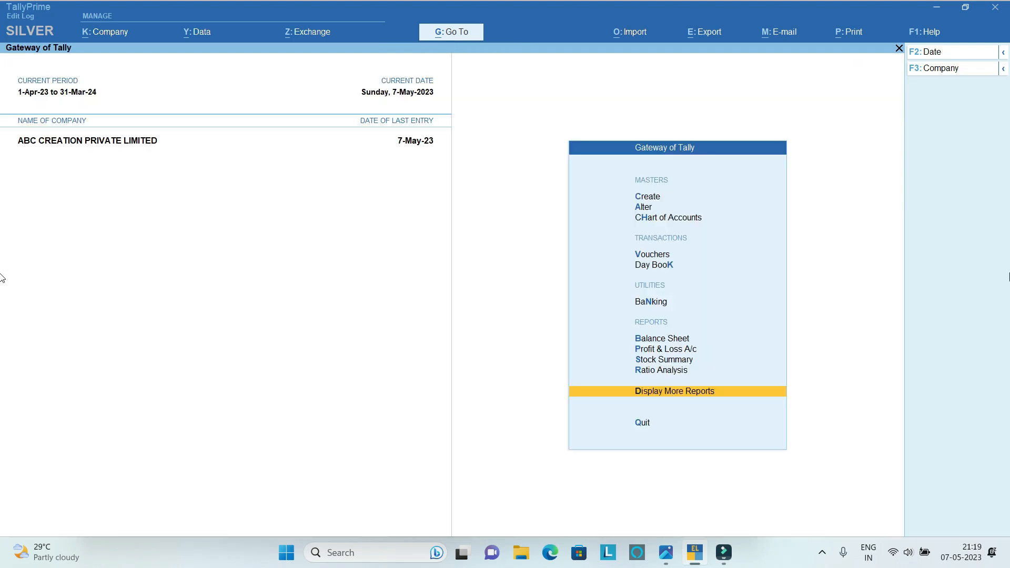